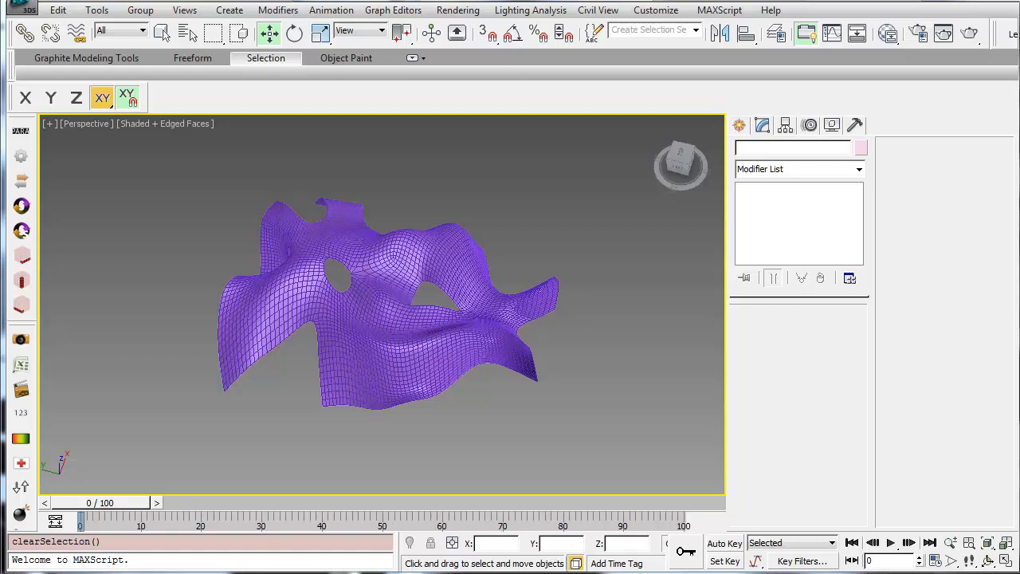
# Select the purple mask-like mesh and apply an Unwrap UVW modifier to it
pyautogui.click(415, 336)
pyautogui.keyDown('alt'); pyautogui.moveTo(415, 335); pyautogui.dragTo(472, 317, button='middle'); pyautogui.keyUp('alt')
pyautogui.click(858, 173)
pyautogui.scroll(-15, 858, 234)
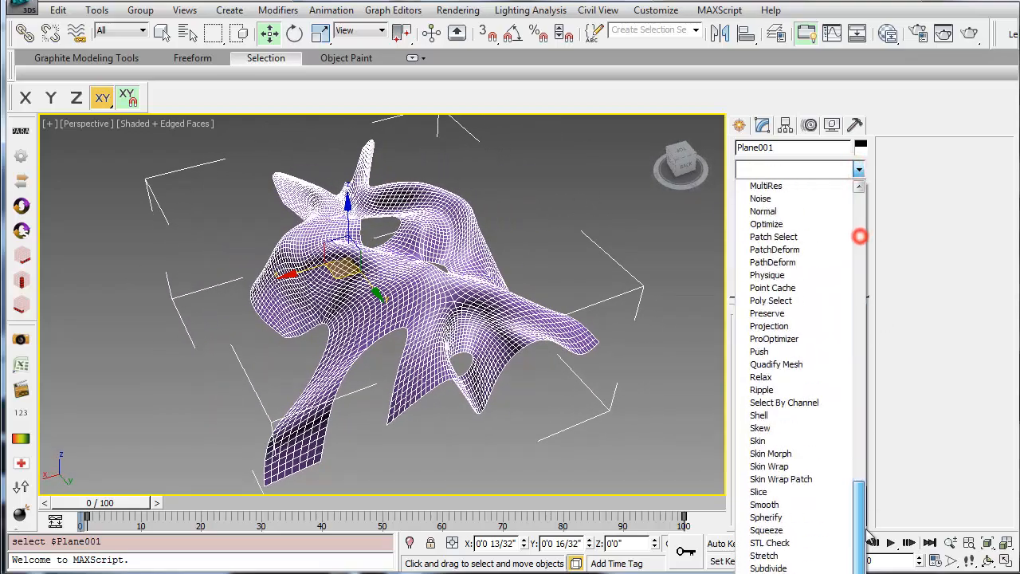
pyautogui.click(785, 573)
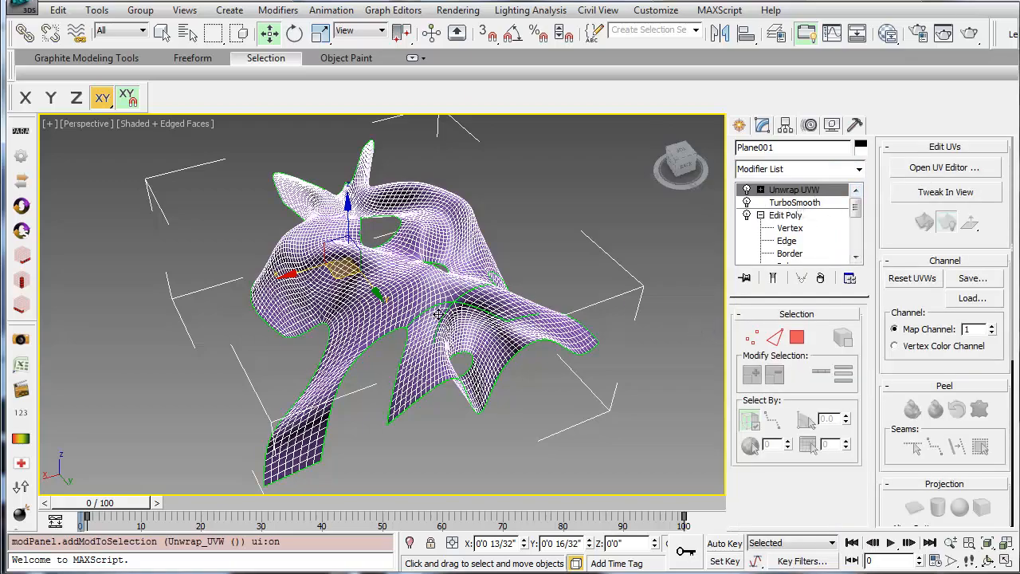
# Open the UV editor for the mesh and arrange its window beside the model in the viewport
pyautogui.keyDown('alt'); pyautogui.moveTo(438, 315); pyautogui.dragTo(470, 358, button='middle'); pyautogui.keyUp('alt')
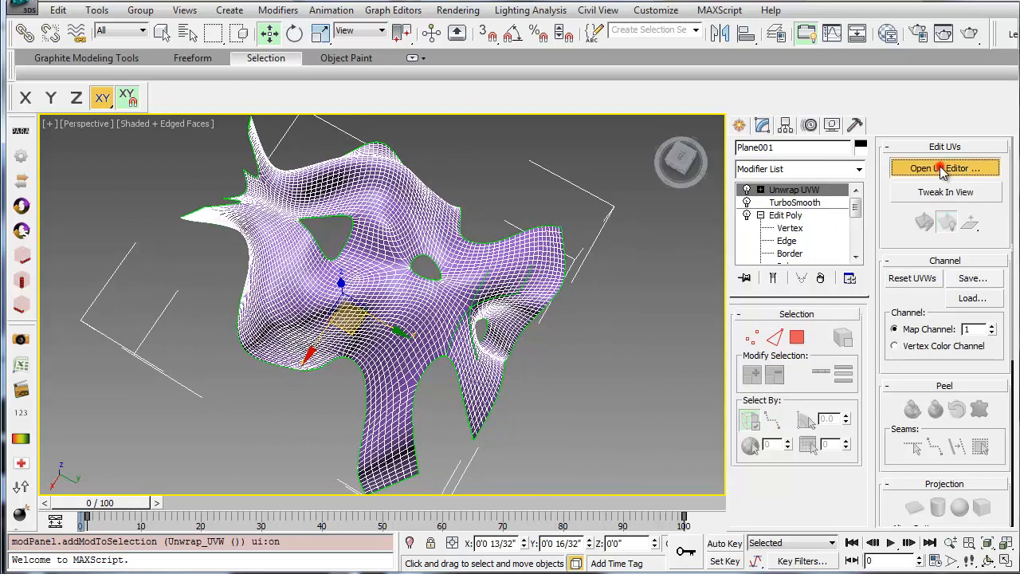
pyautogui.click(943, 169)
pyautogui.moveTo(284, 58); pyautogui.dragTo(760, 40)
pyautogui.moveTo(321, 271); pyautogui.dragTo(241, 280, button='middle')
pyautogui.scroll(-3, 241, 281)
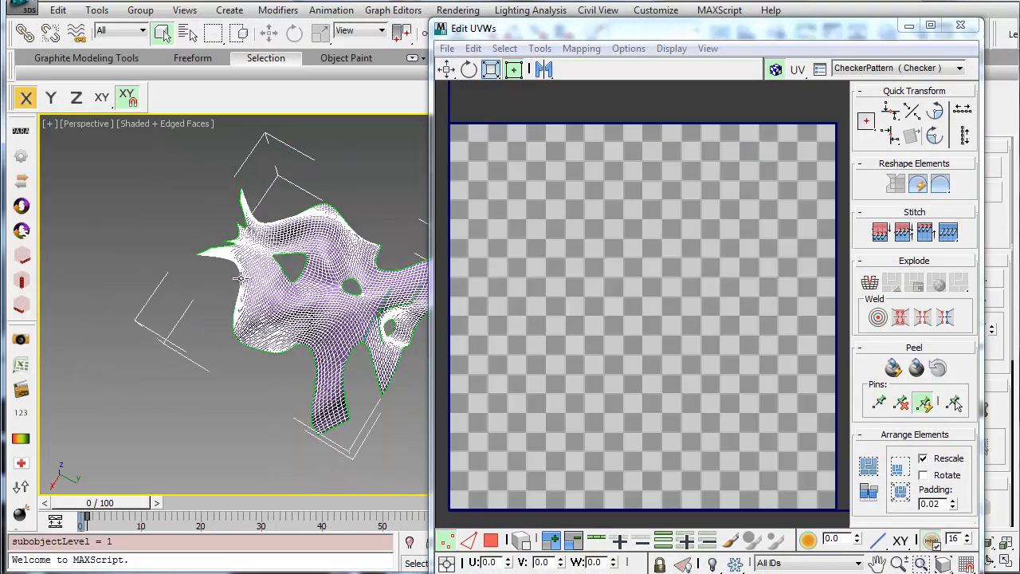
# Switch the UV editor to face selection and select all faces of the UV mesh
pyautogui.moveTo(582, 281); pyautogui.dragTo(581, 247, button='middle')
pyautogui.scroll(-5, 610, 294)
pyautogui.scroll(-4, 621, 283)
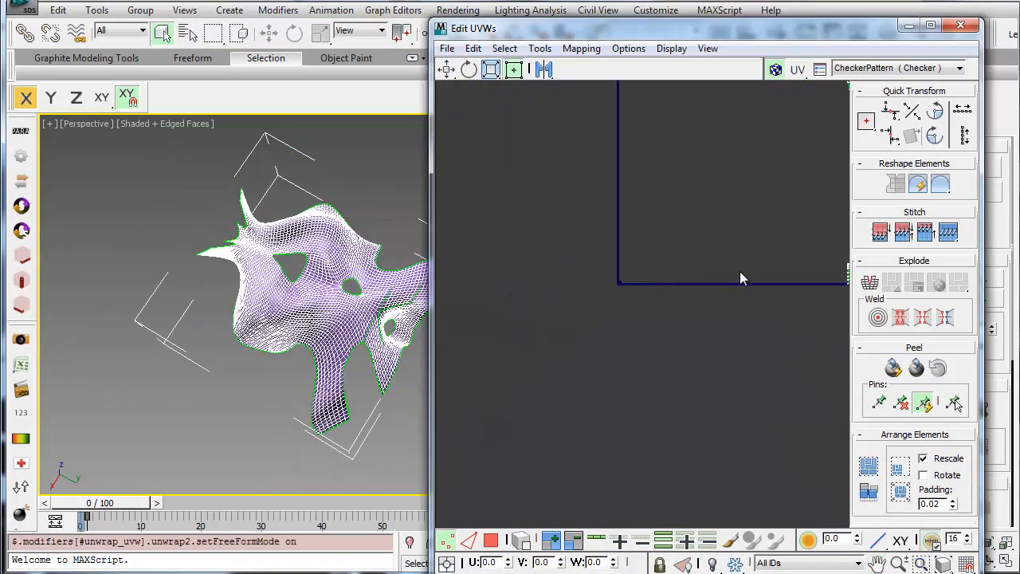
pyautogui.moveTo(739, 272); pyautogui.dragTo(602, 273, button='middle')
pyautogui.scroll(-1, 603, 272)
pyautogui.scroll(-7, 668, 265)
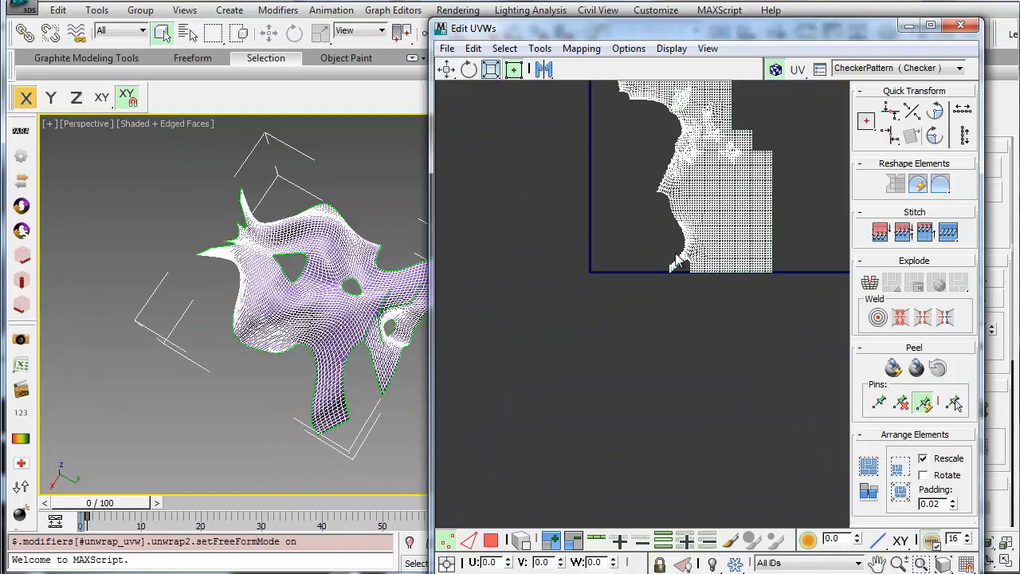
pyautogui.click(491, 541)
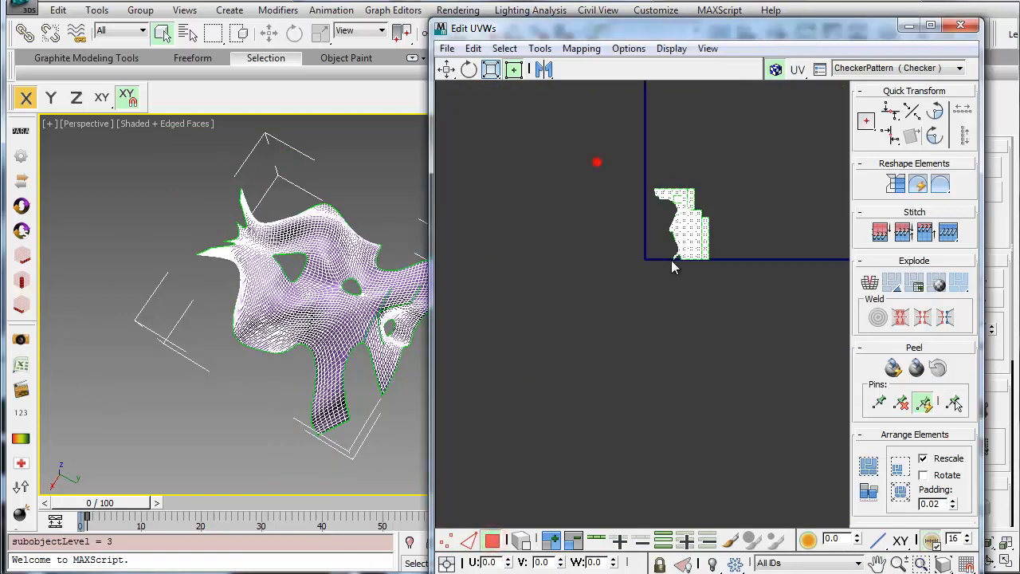
pyautogui.moveTo(671, 259); pyautogui.dragTo(735, 322)
# Apply Flatten Mapping to the selected faces with a face angle threshold of 45 and a spacing of 0.02
pyautogui.click(581, 49)
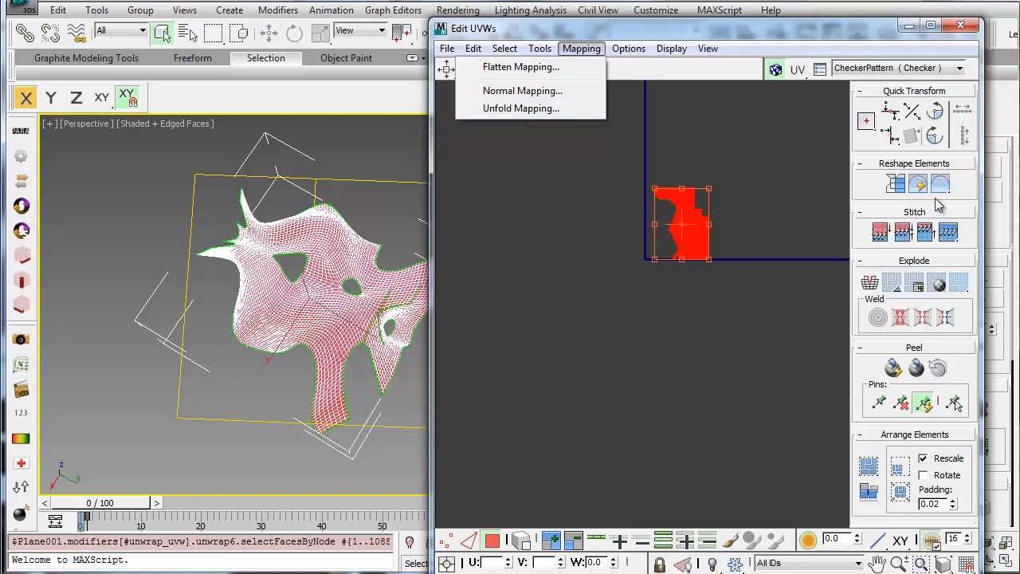
pyautogui.click(521, 67)
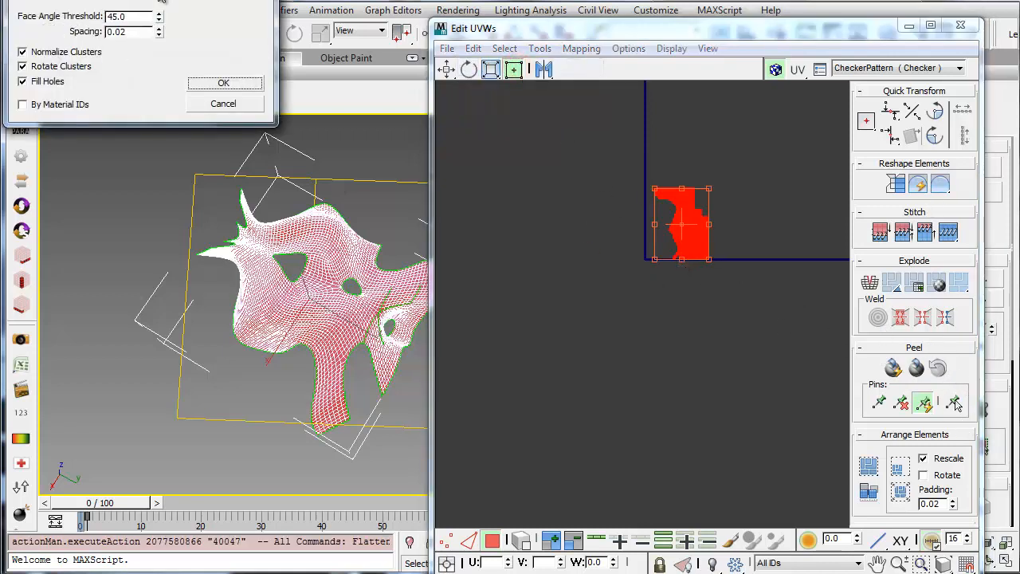
pyautogui.moveTo(162, 2); pyautogui.dragTo(210, 40)
pyautogui.click(269, 135)
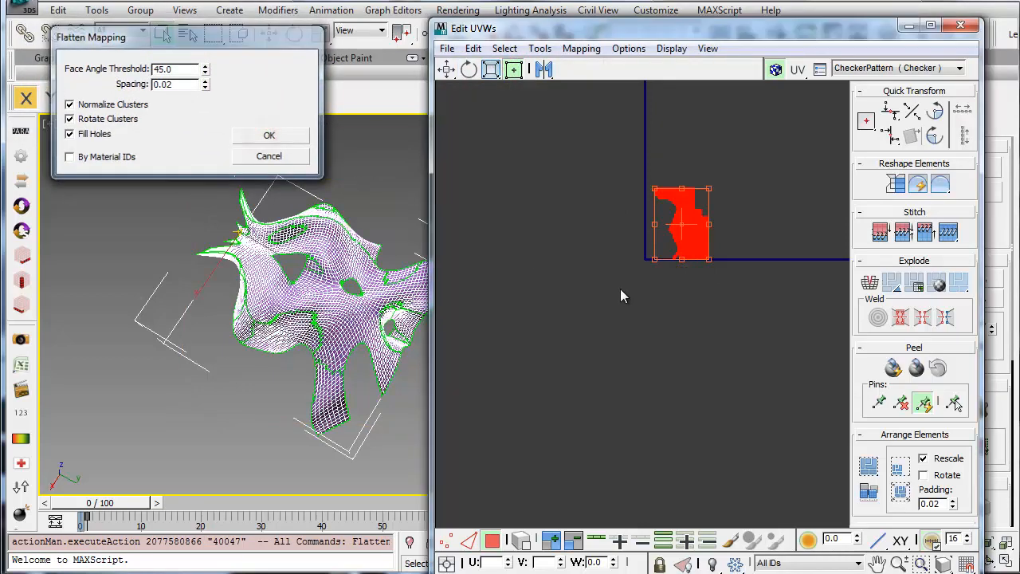
# Clear the face selection and examine the flattened UV pieces in the UV square
pyautogui.moveTo(657, 303); pyautogui.dragTo(640, 295, button='middle')
pyautogui.moveTo(614, 249); pyautogui.dragTo(631, 254, button='middle')
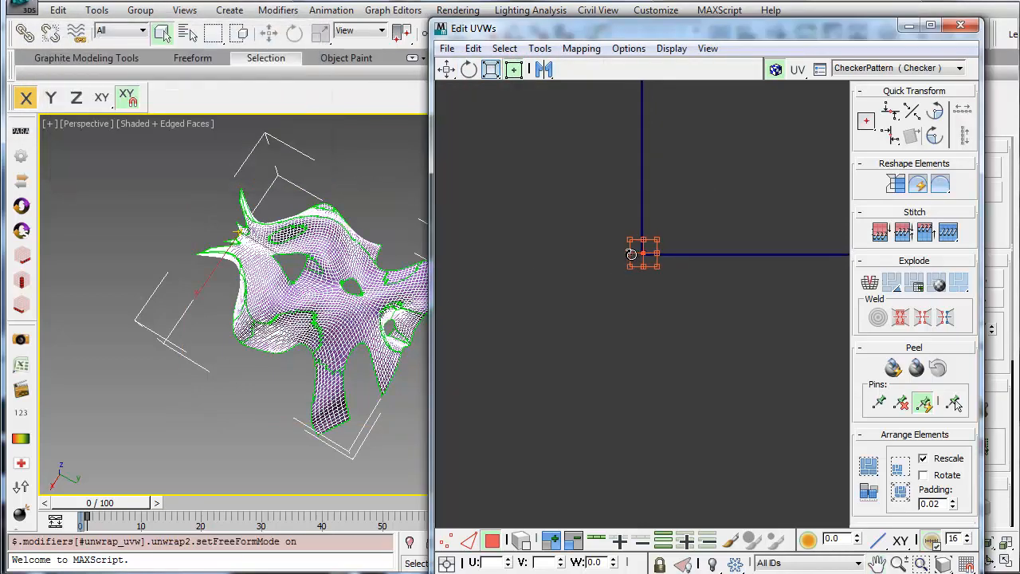
pyautogui.scroll(10, 659, 234)
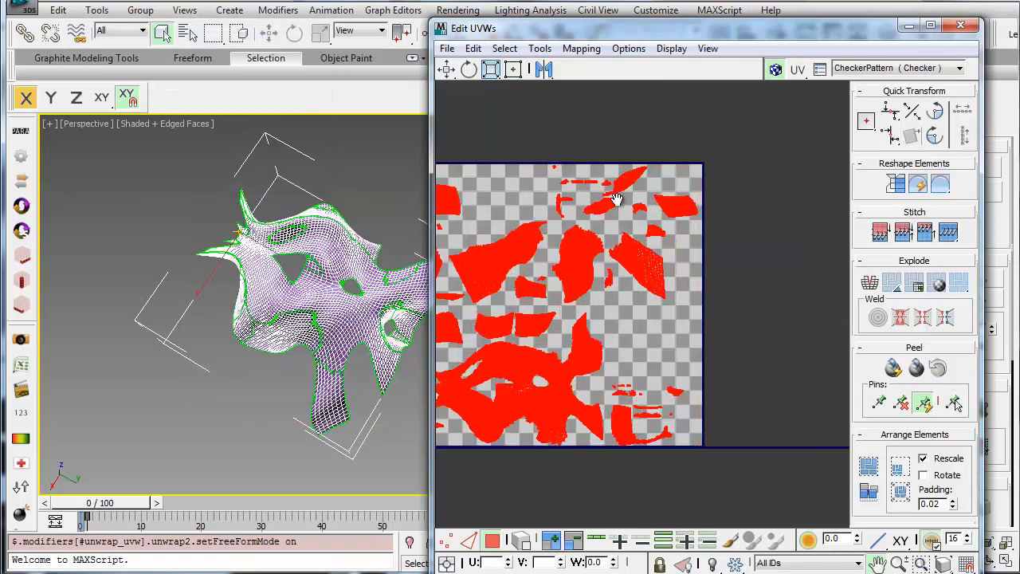
pyautogui.moveTo(617, 199); pyautogui.dragTo(772, 177, button='middle')
pyautogui.moveTo(550, 152); pyautogui.dragTo(421, 136, button='middle')
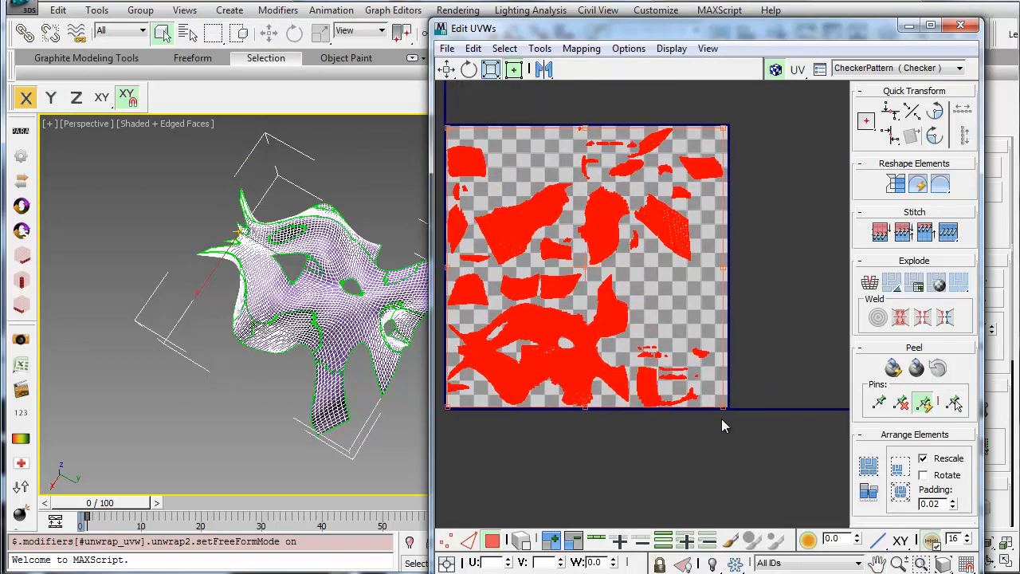
pyautogui.moveTo(602, 260); pyautogui.dragTo(618, 266, button='middle')
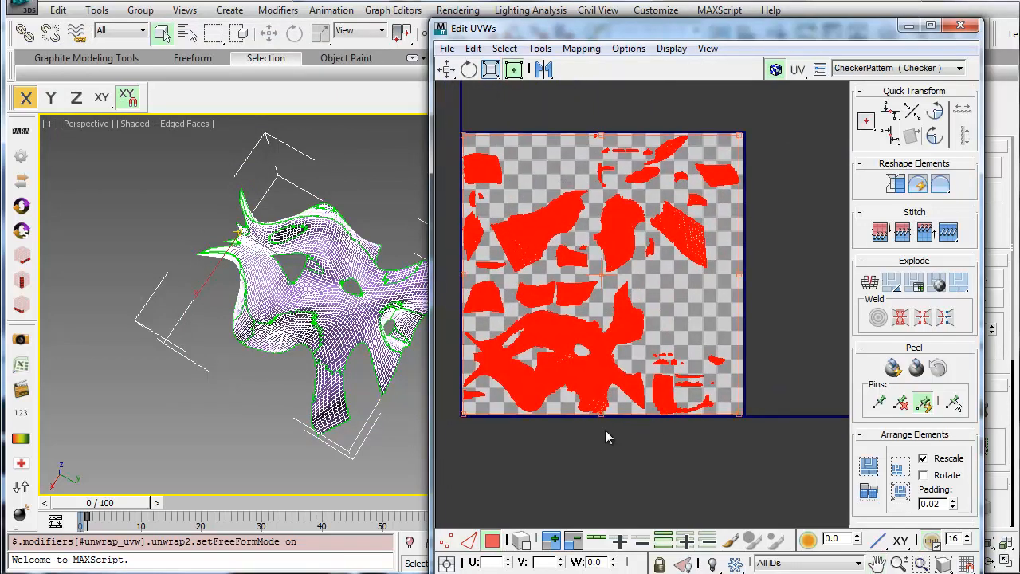
pyautogui.click(604, 451)
pyautogui.moveTo(546, 220); pyautogui.dragTo(590, 220, button='middle')
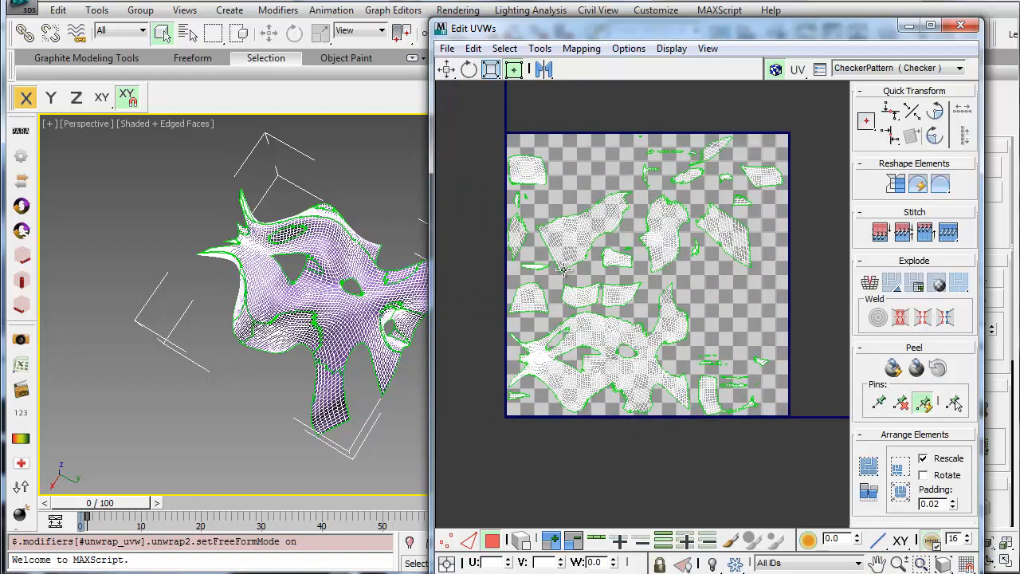
pyautogui.scroll(2, 590, 239)
pyautogui.moveTo(583, 142); pyautogui.dragTo(580, 149, button='middle')
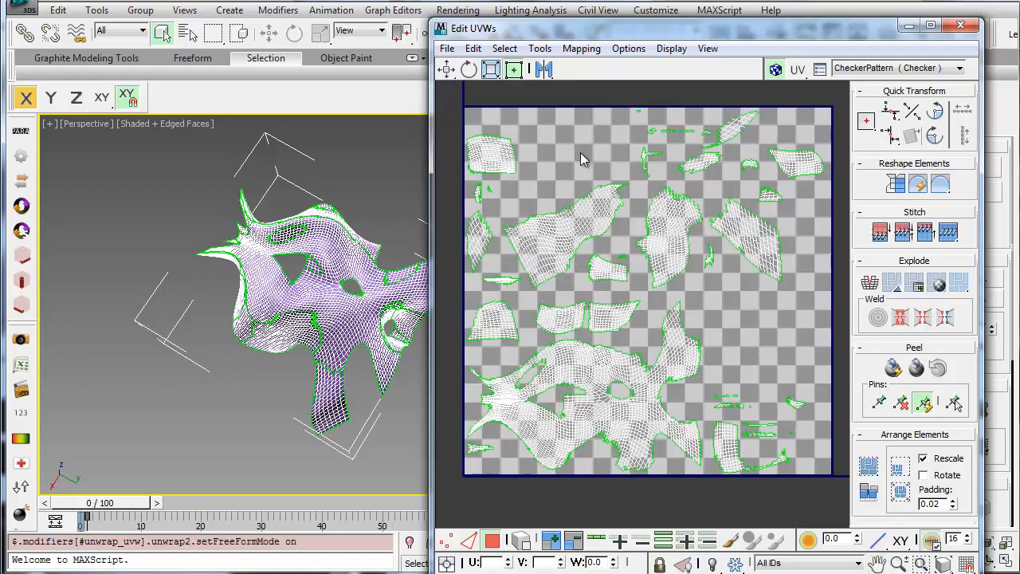
pyautogui.scroll(-1, 580, 150)
pyautogui.scroll(1, 580, 149)
# Open the Render UVW Template settings and place the dialog over the UV layout
pyautogui.click(583, 49)
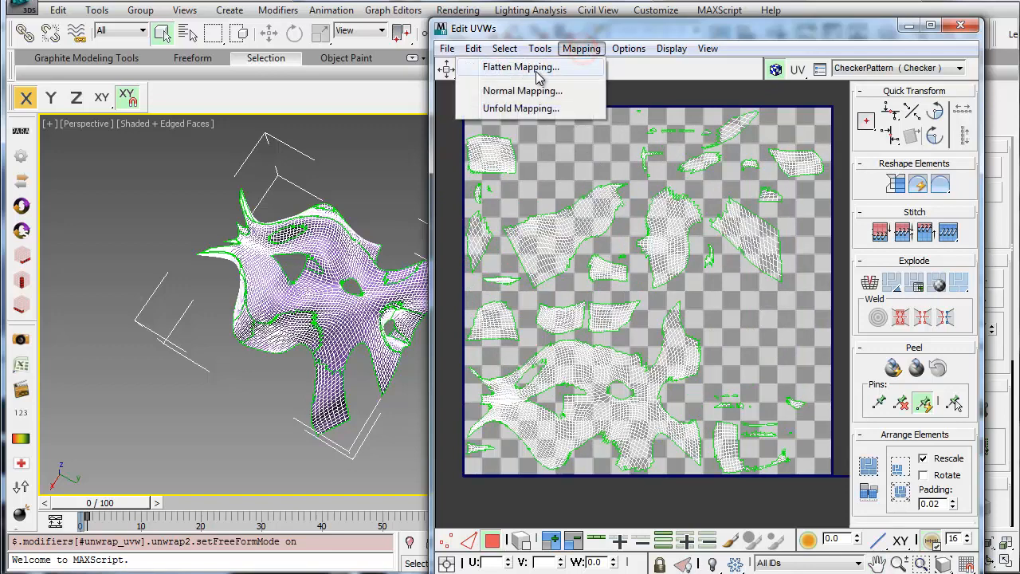
pyautogui.click(458, 49)
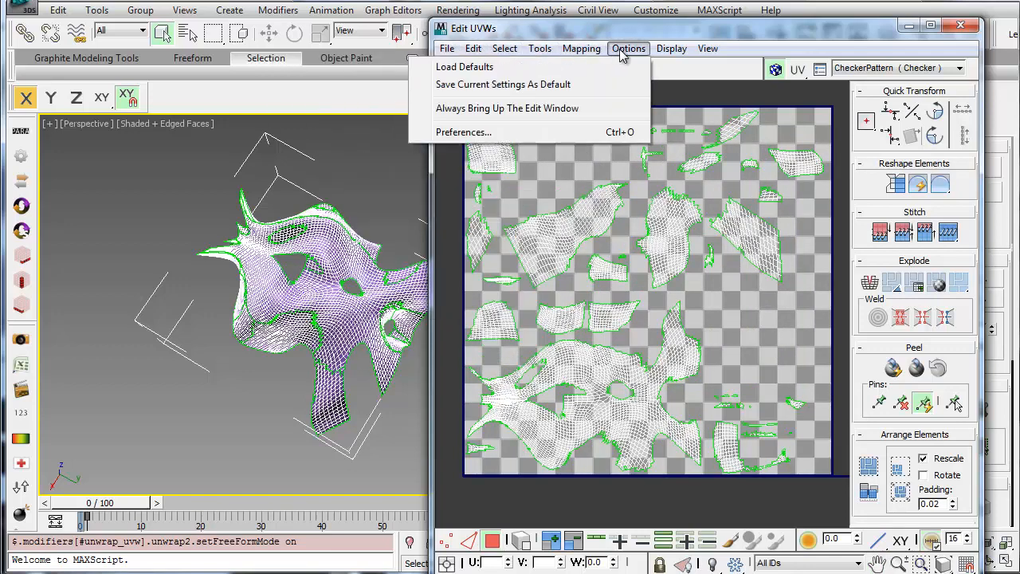
pyautogui.moveTo(674, 50)
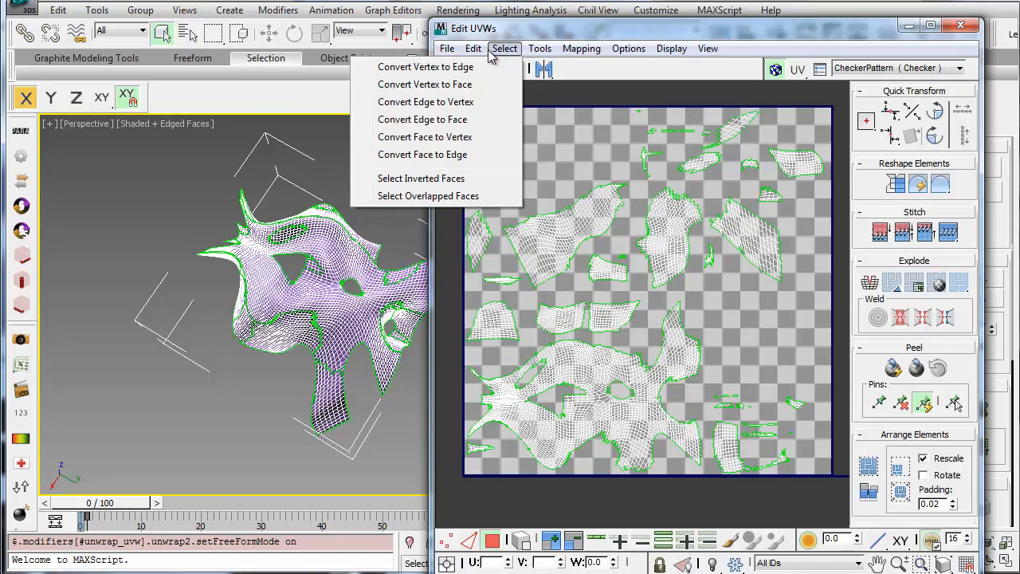
pyautogui.moveTo(528, 51)
pyautogui.click(404, 345)
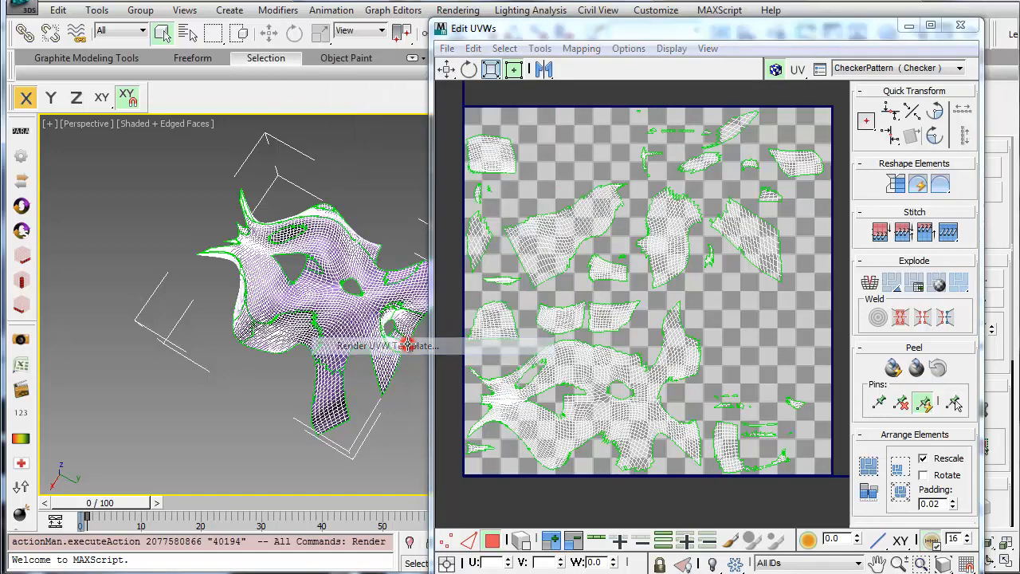
pyautogui.moveTo(521, 68); pyautogui.dragTo(579, 111)
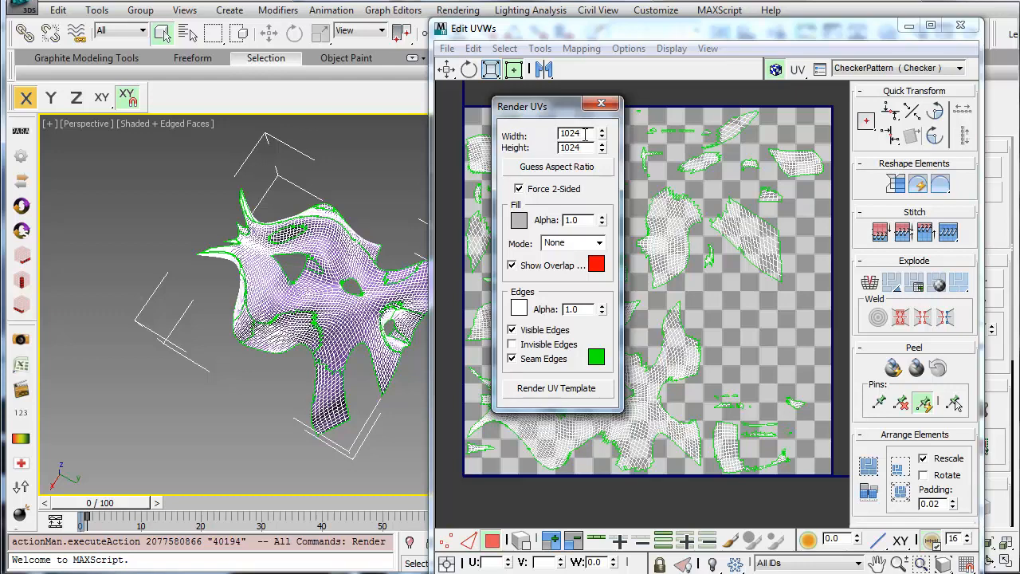
# Set the UV template's width and height to 8000 each and render the template
pyautogui.doubleClick(589, 134)
pyautogui.press('Return')
pyautogui.moveTo(586, 148); pyautogui.dragTo(458, 138)
pyautogui.press('8')
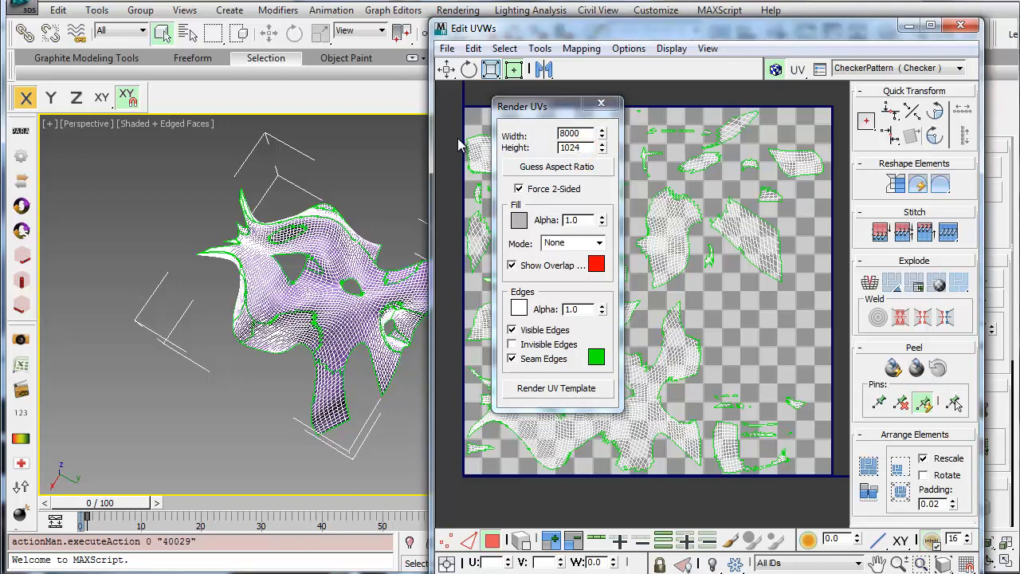
pyautogui.press('0')
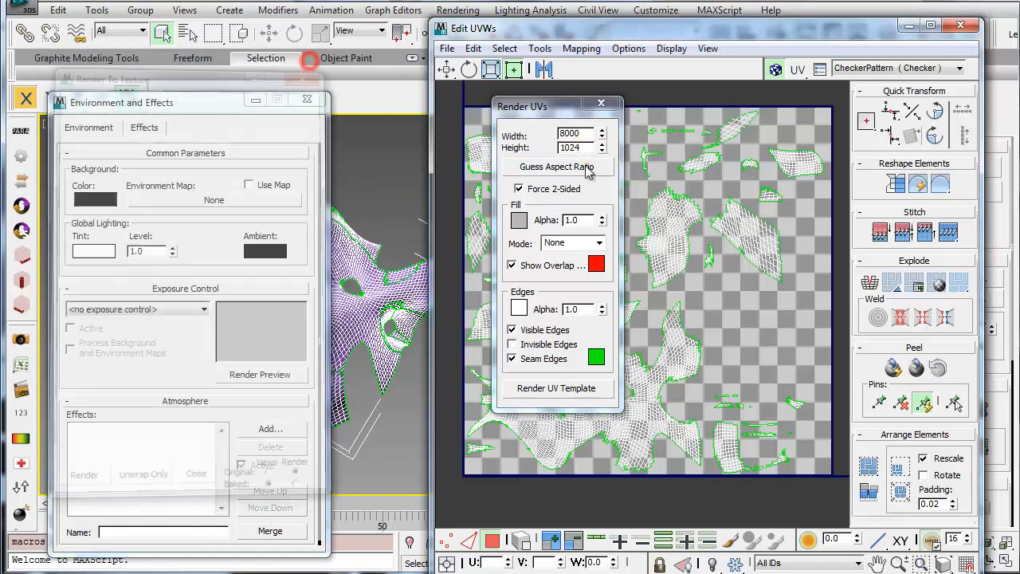
pyautogui.doubleClick(584, 148)
pyautogui.write('8000')
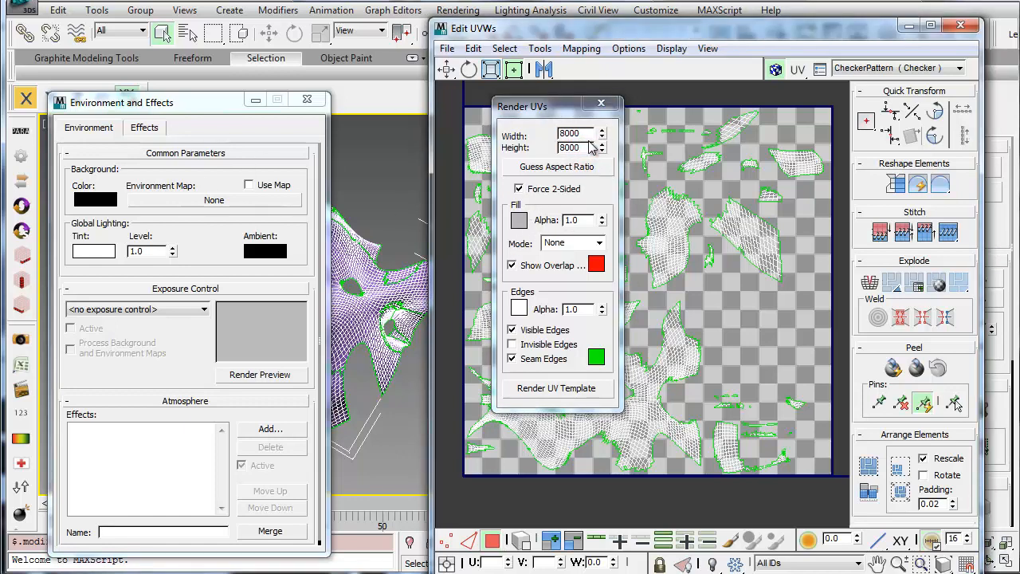
pyautogui.click(306, 100)
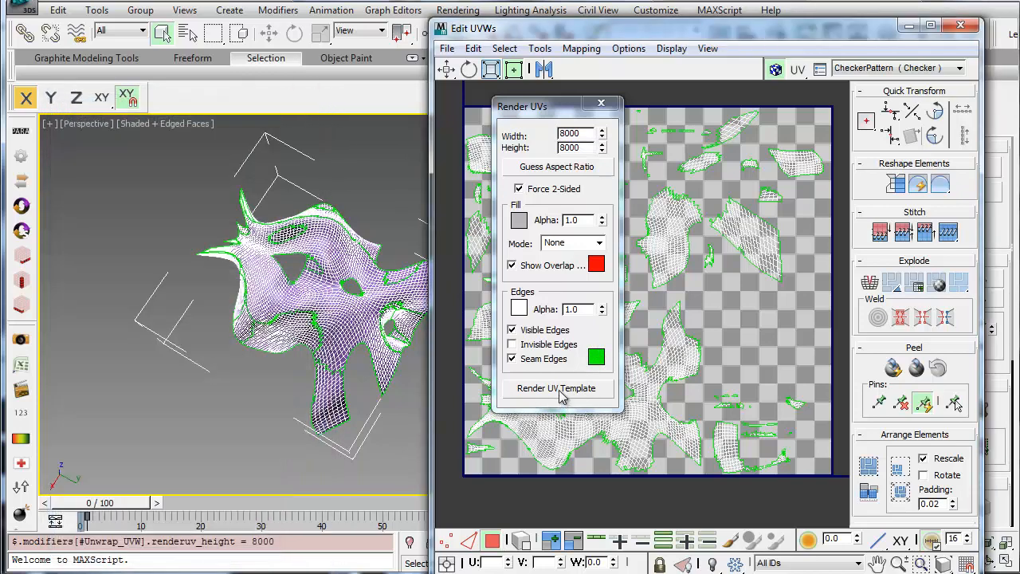
pyautogui.click(559, 391)
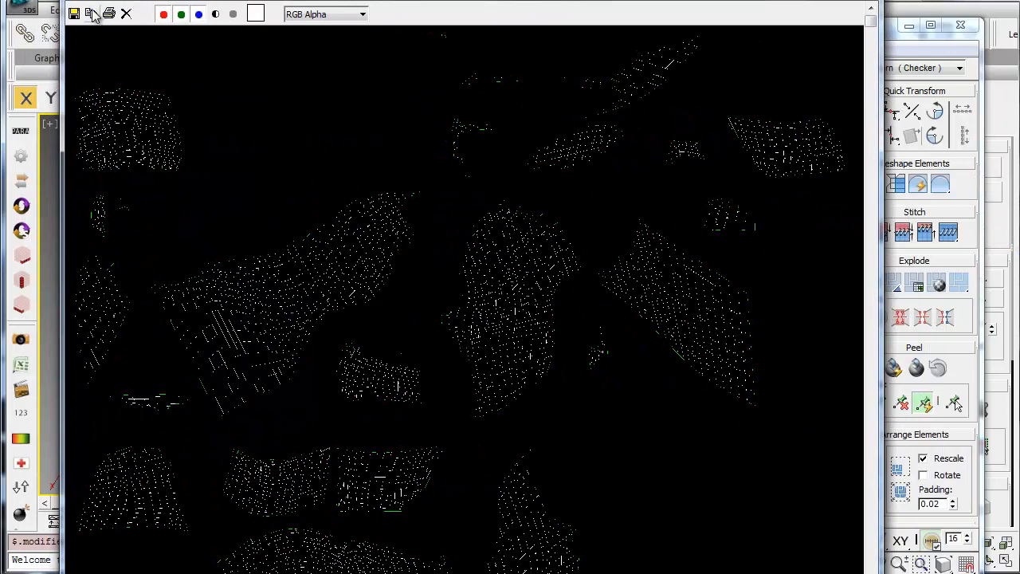
# Start saving the rendered template as a JPEG file with the Desktop as its destination
pyautogui.click(73, 14)
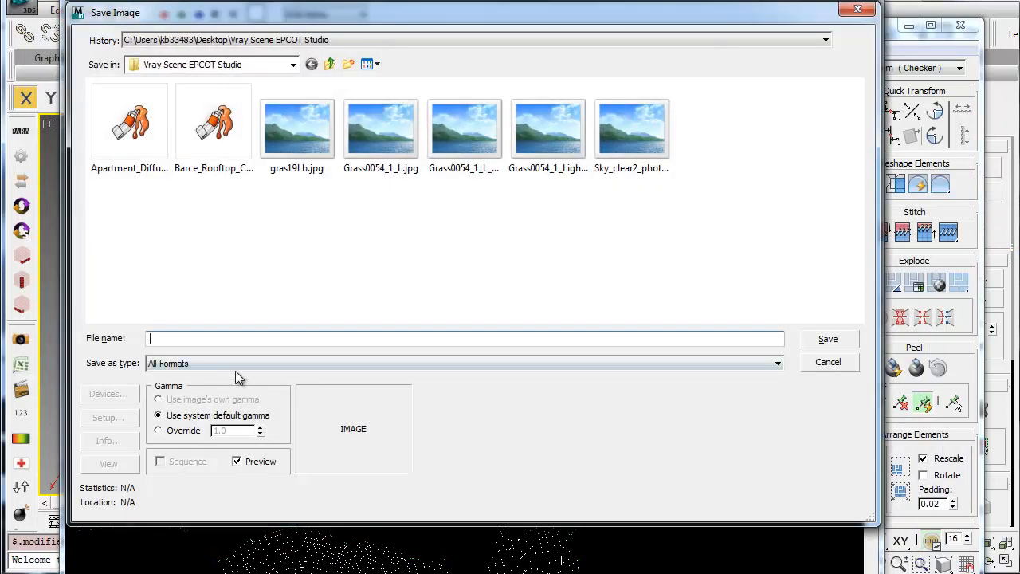
pyautogui.click(239, 364)
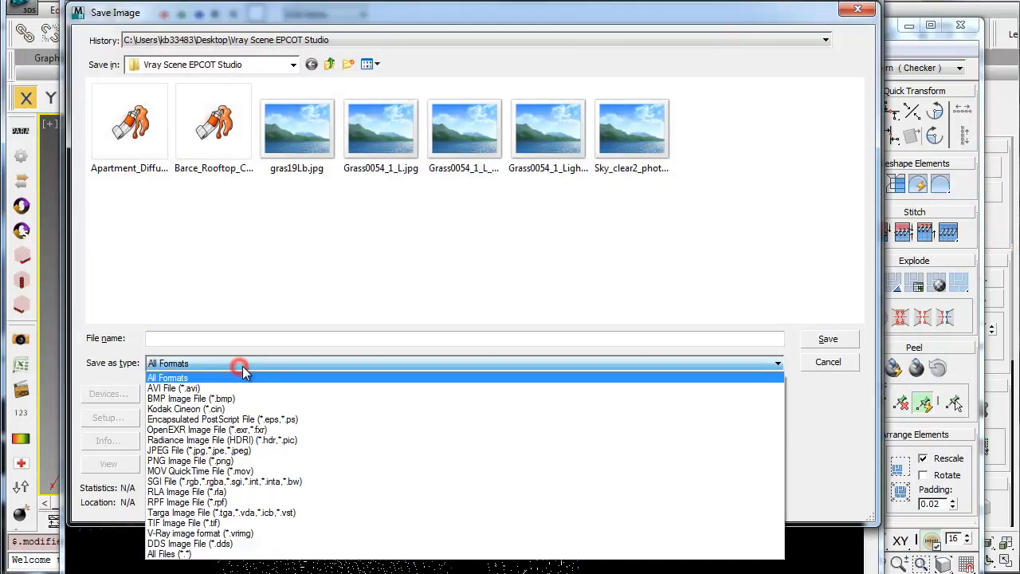
pyautogui.click(182, 451)
pyautogui.click(293, 65)
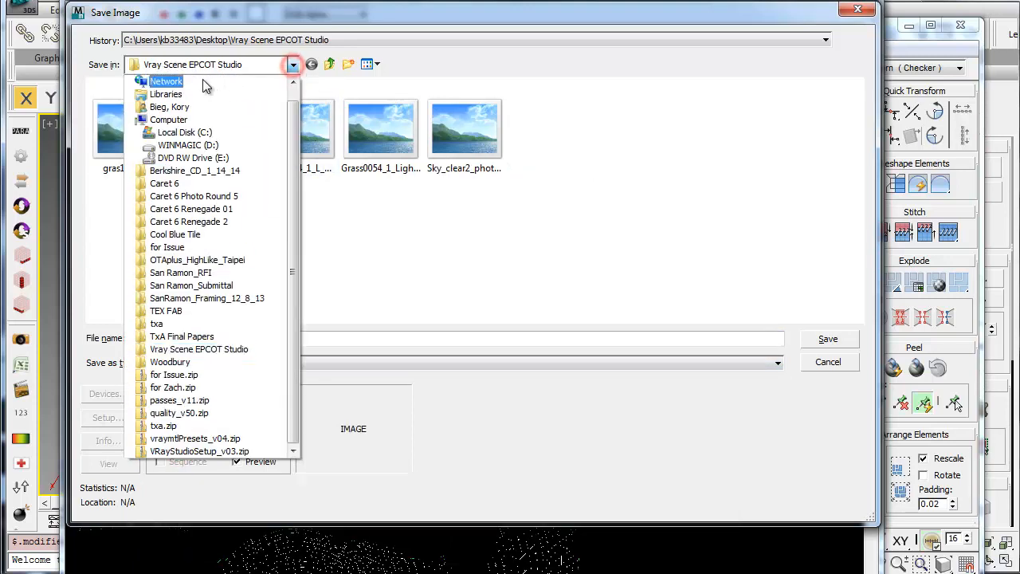
pyautogui.scroll(1, 246, 195)
pyautogui.click(167, 73)
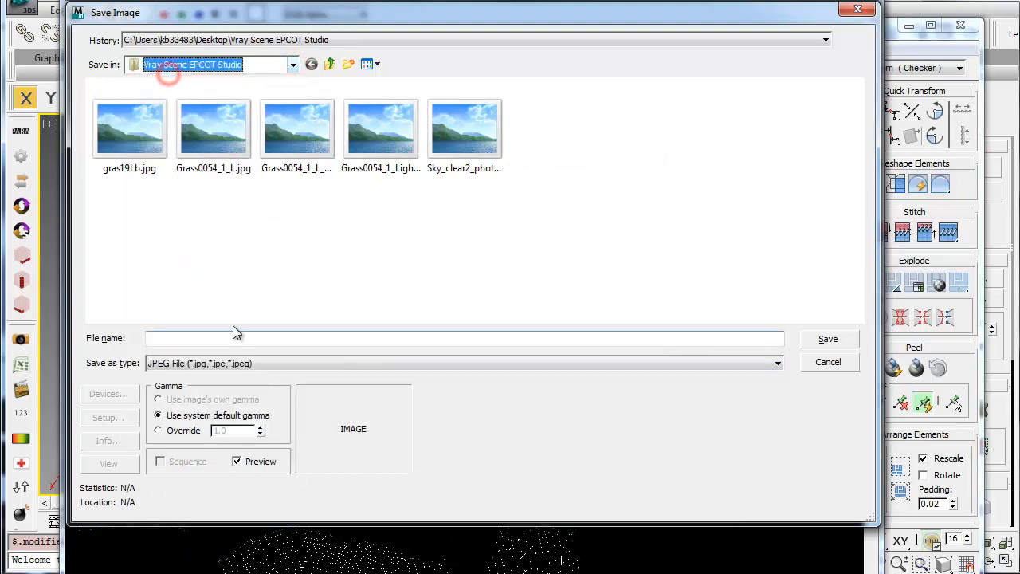
pyautogui.click(293, 65)
pyautogui.scroll(1, 297, 93)
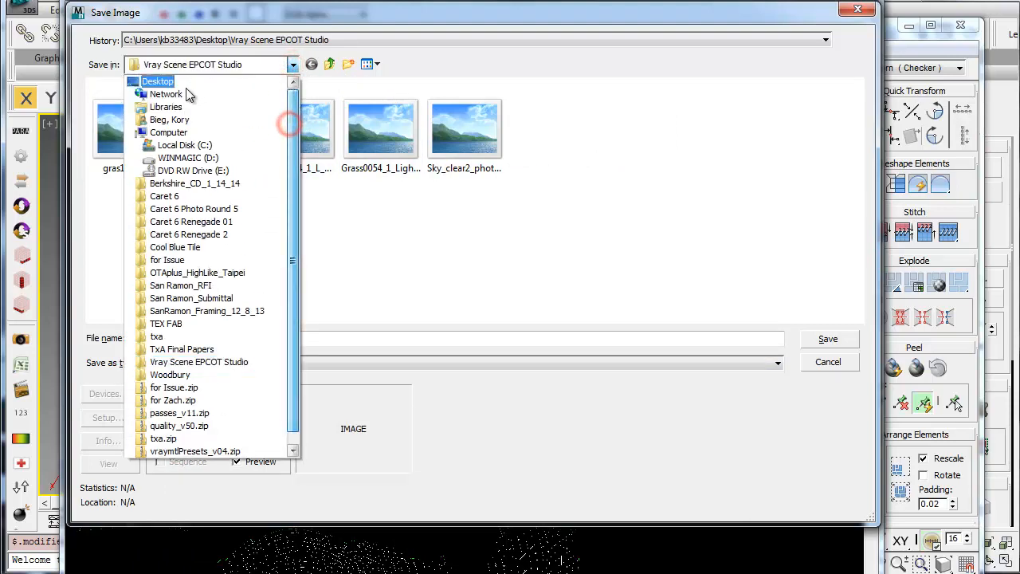
pyautogui.click(184, 85)
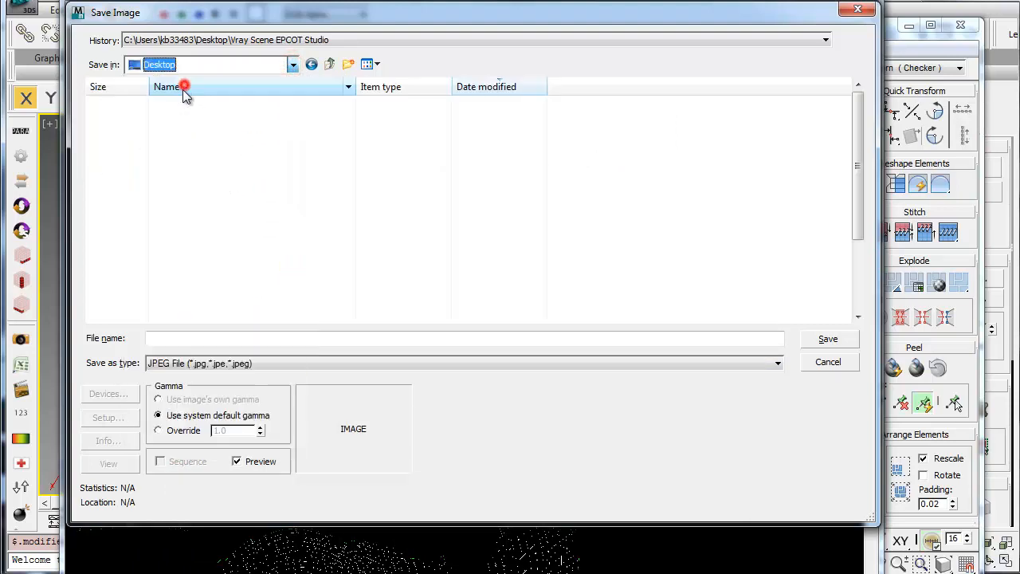
# Name the image background and save it, accepting the JPEG options
pyautogui.click(160, 336)
pyautogui.write('backg')
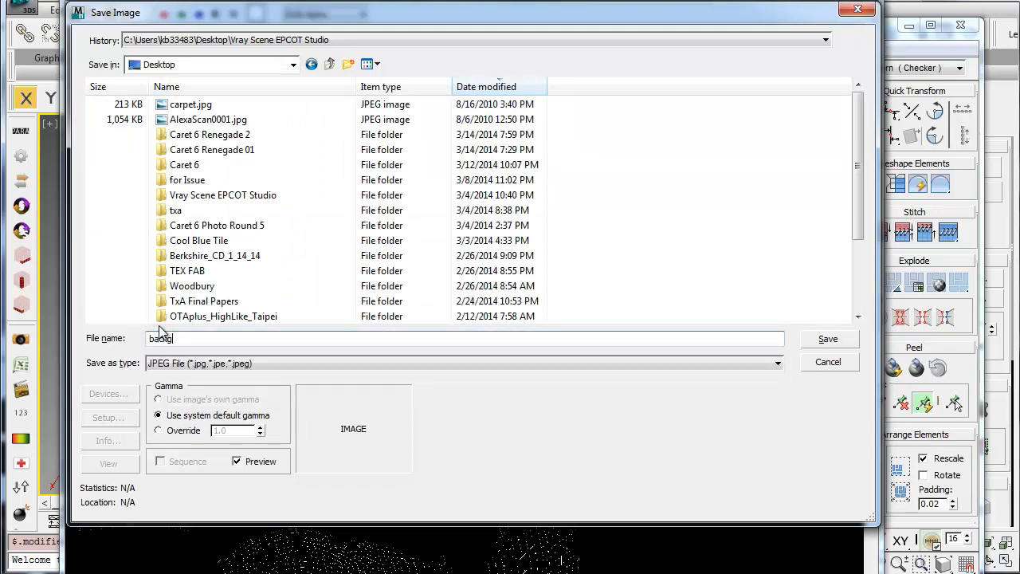
pyautogui.write('round')
pyautogui.click(827, 339)
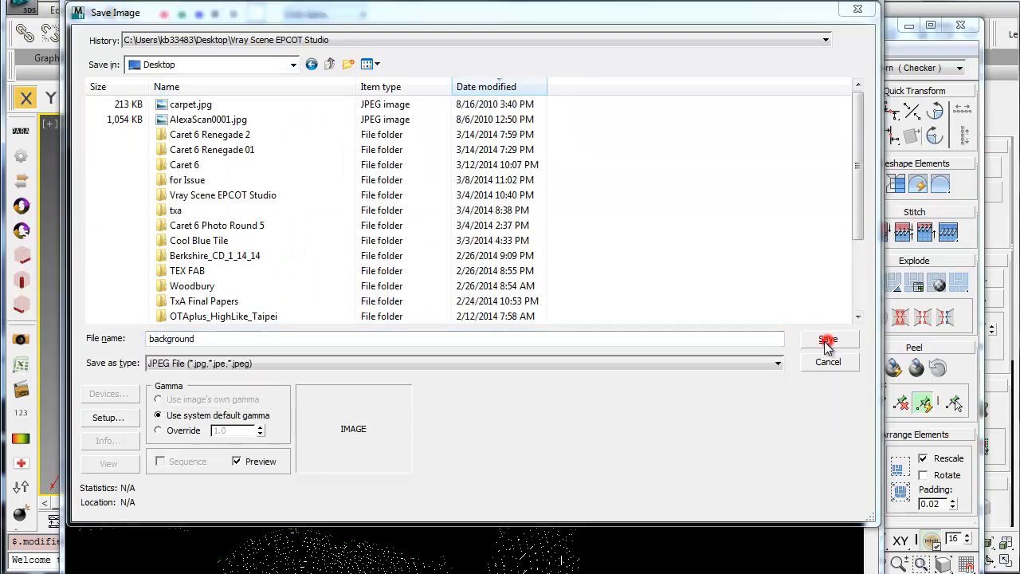
pyautogui.click(426, 357)
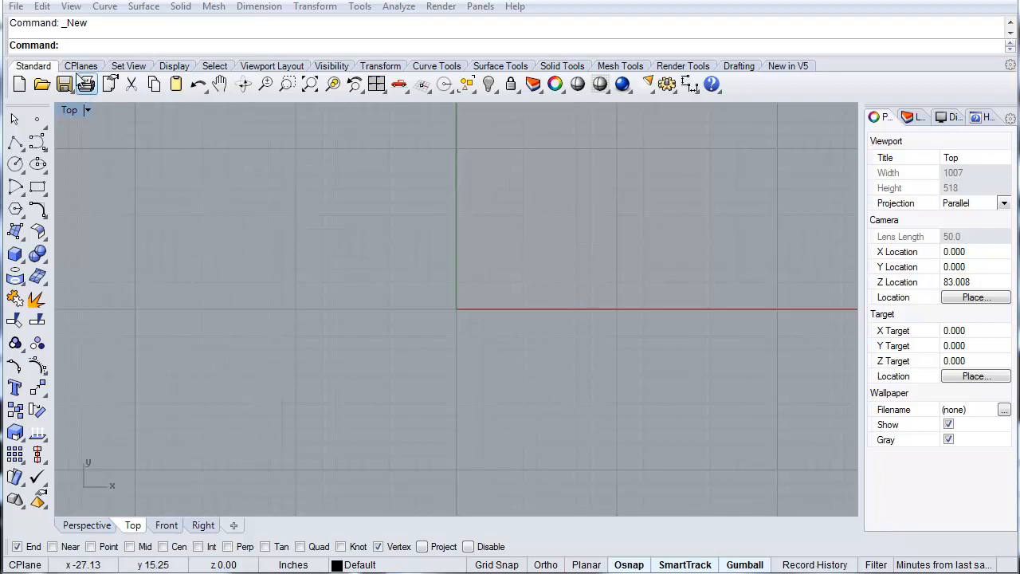
# In Rhino's Top view, start the PictureFrame command and open background.jpg from the Desktop as its image
pyautogui.click(254, 258)
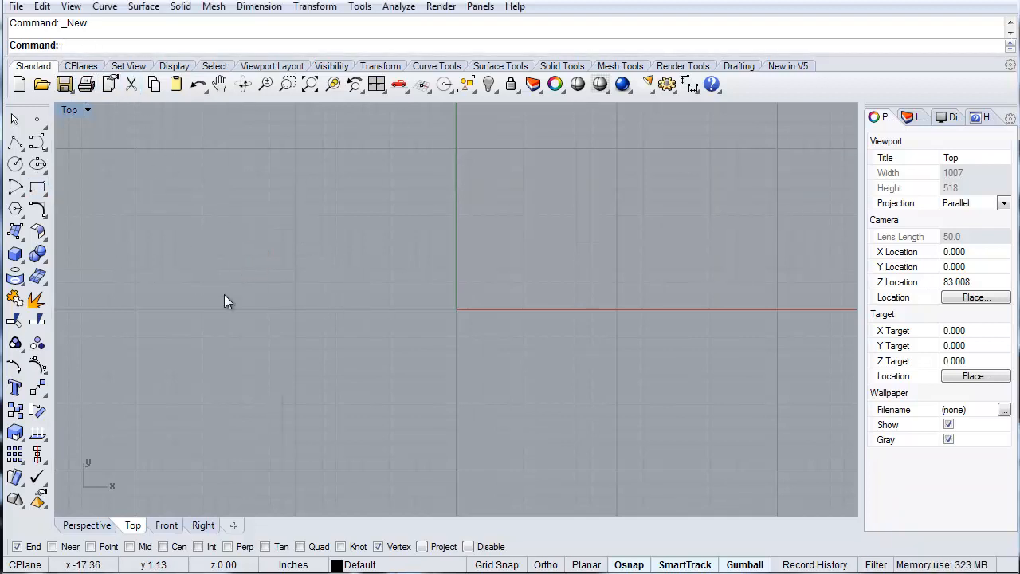
pyautogui.write('PictureFrame')
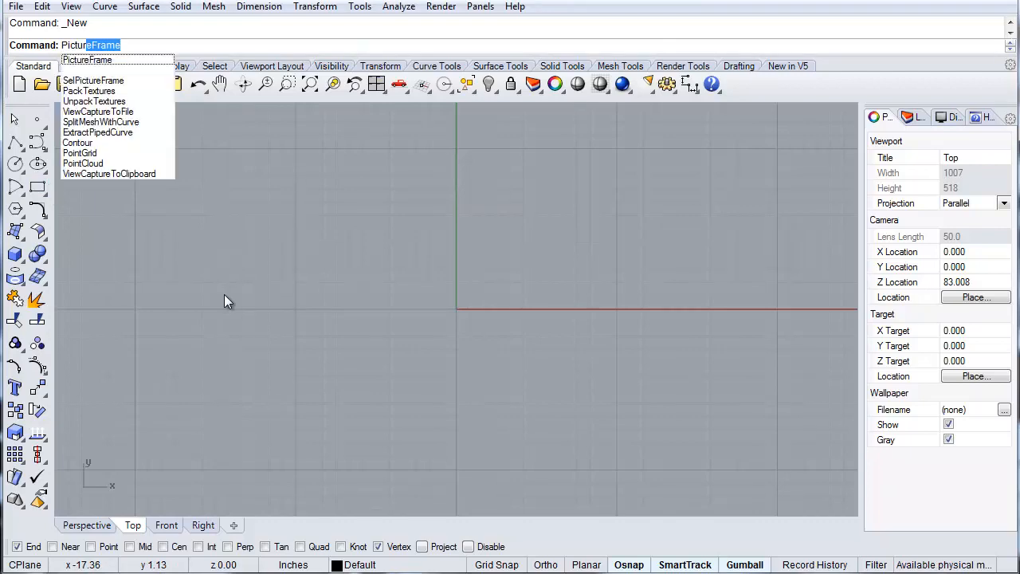
pyautogui.press('Return')
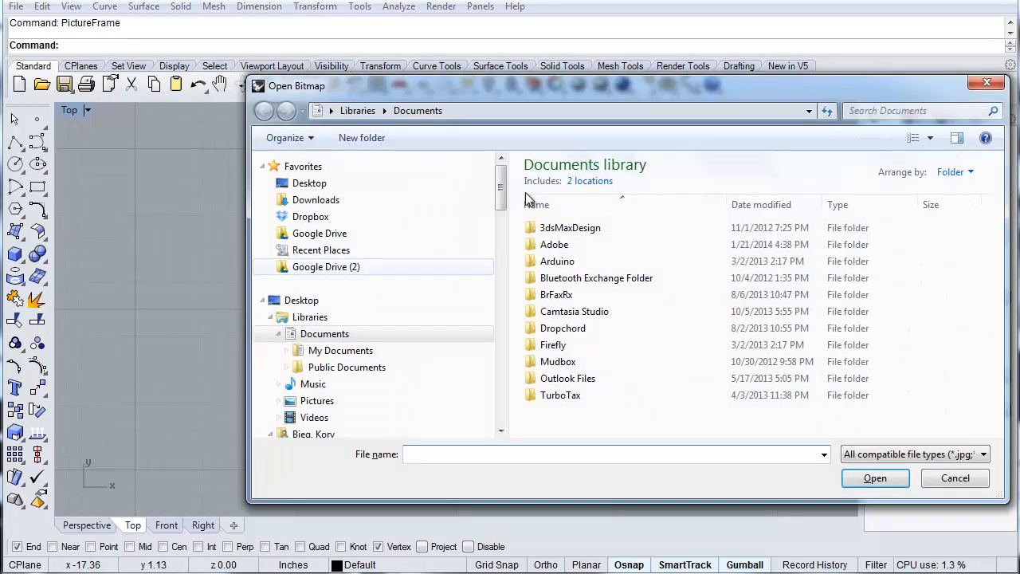
pyautogui.click(288, 303)
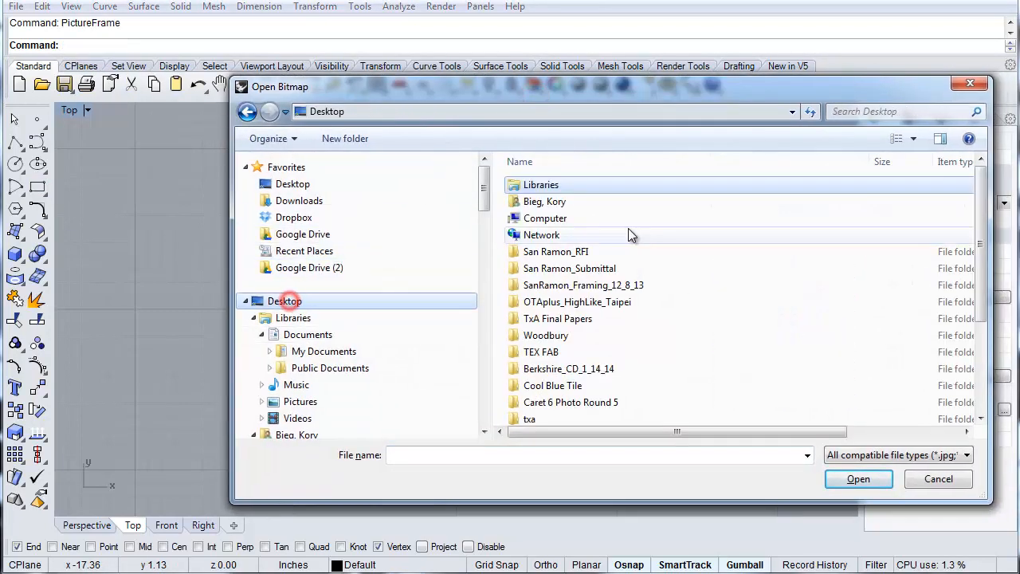
pyautogui.scroll(-3, 966, 222)
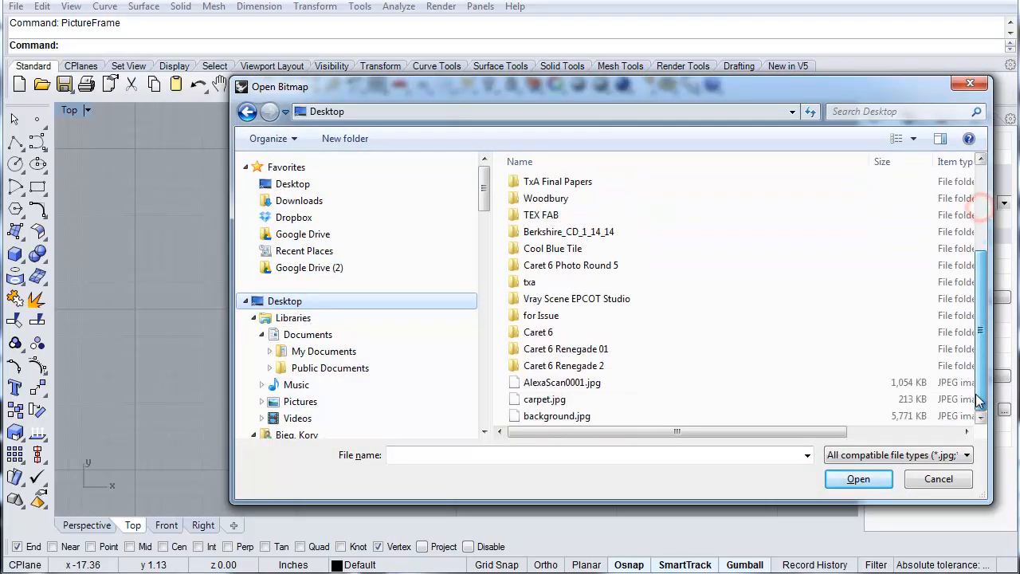
pyautogui.click(552, 416)
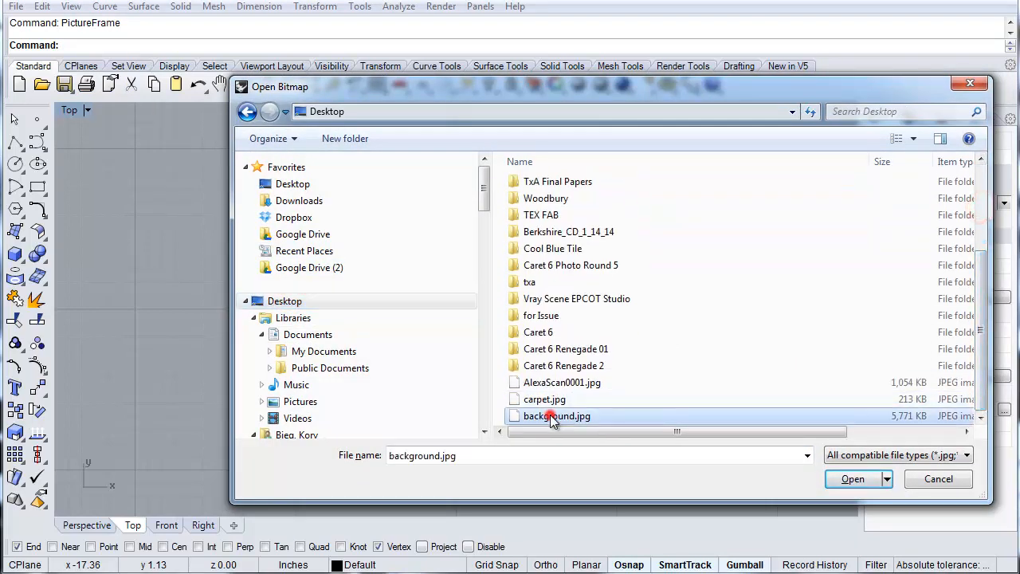
pyautogui.click(859, 478)
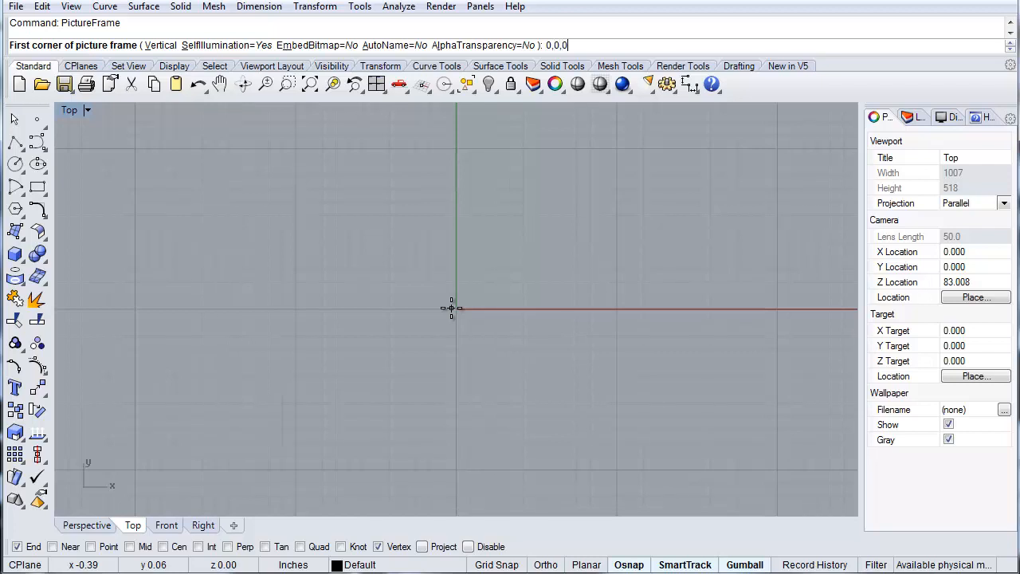
# Place the picture frame from 0,0,0 along the X axis with Ortho on, at a length of about 57.6 inches
pyautogui.press('Return')
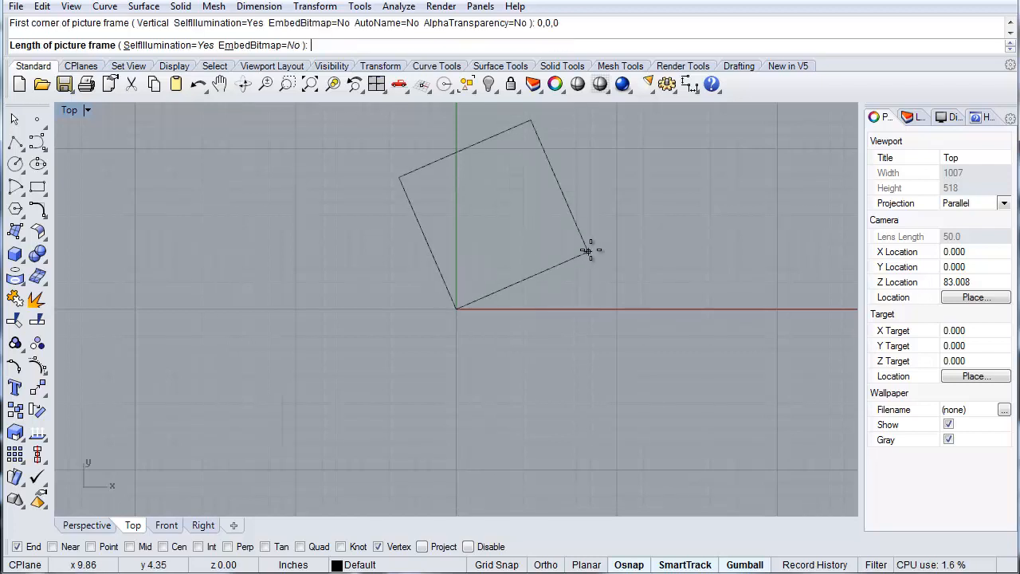
pyautogui.press('F8')
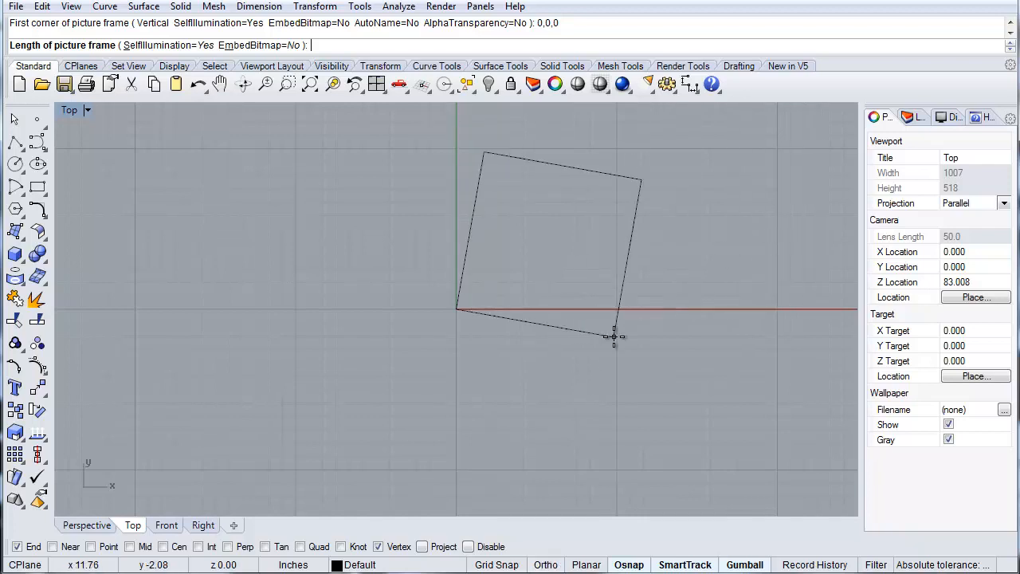
pyautogui.scroll(-5, 610, 337)
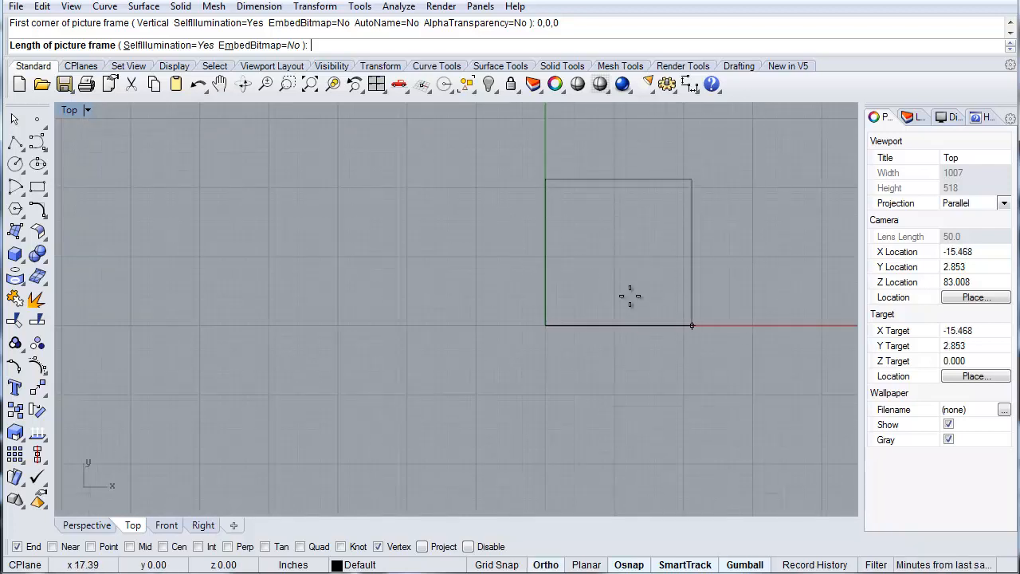
pyautogui.press('F8')
pyautogui.scroll(-2, 640, 273)
pyautogui.press('F8')
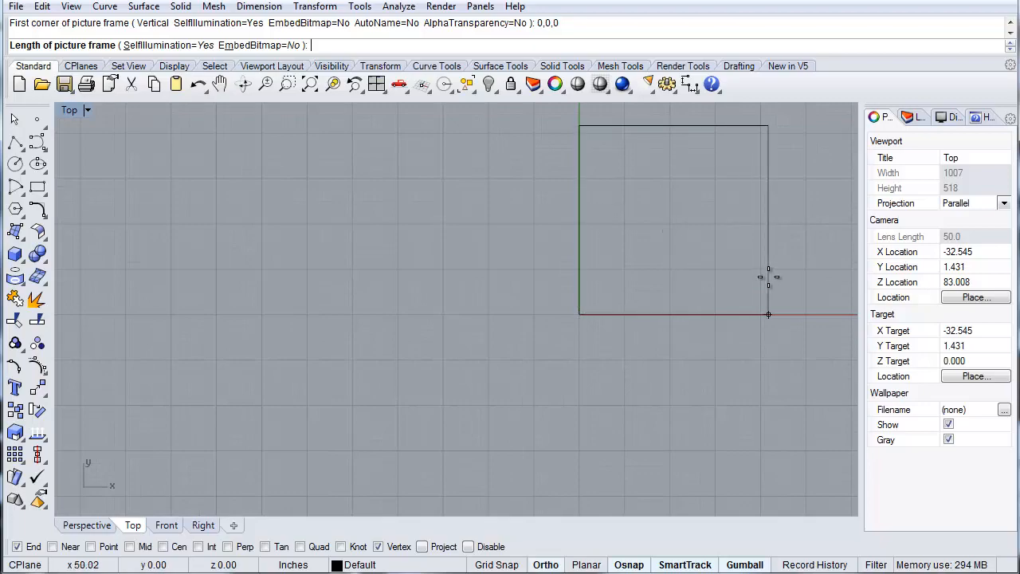
pyautogui.click(797, 267)
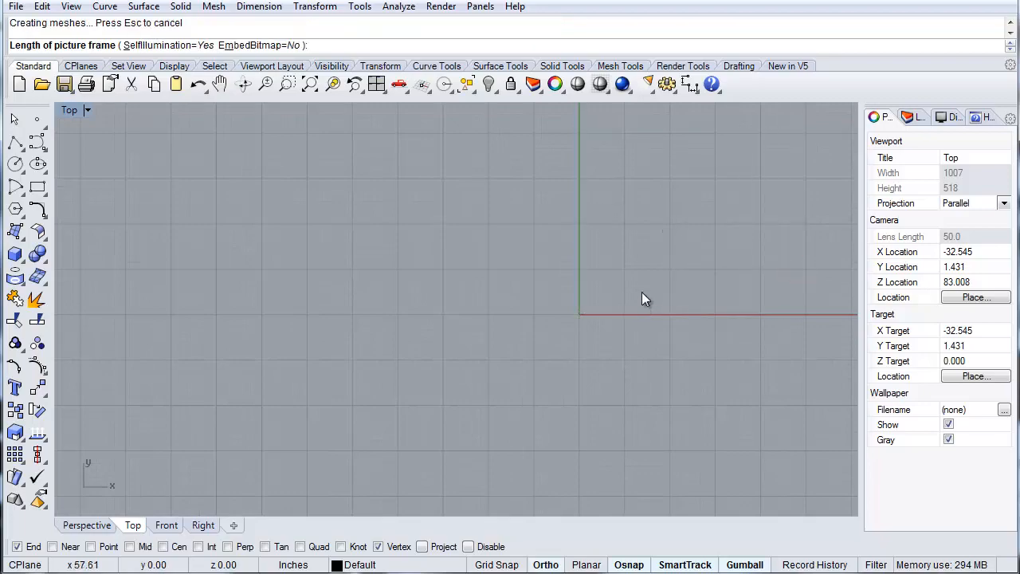
# Examine the placed UV template's wire lines up close and check the picture surface's extents and properties
pyautogui.scroll(5, 660, 251)
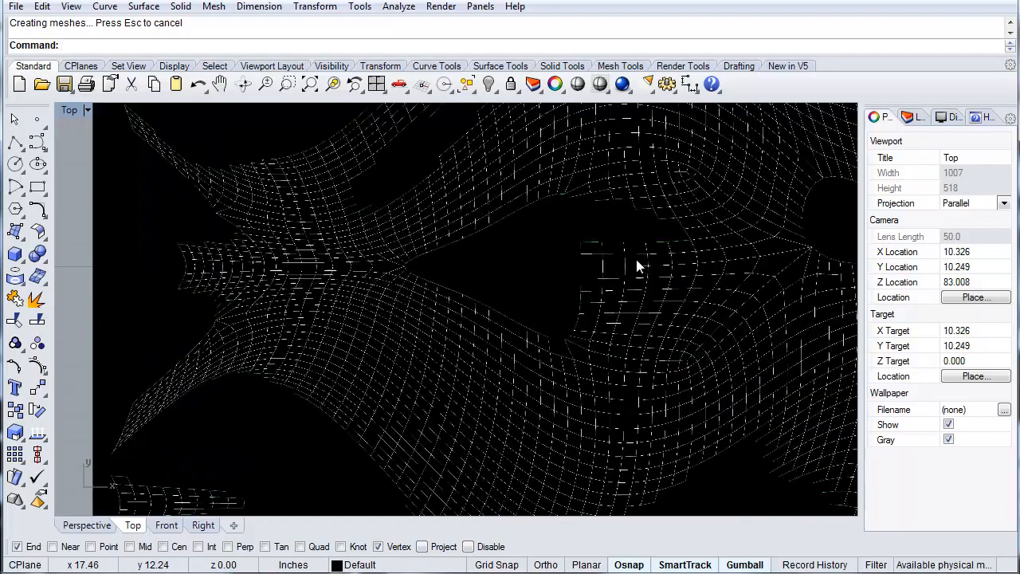
pyautogui.scroll(-3, 406, 223)
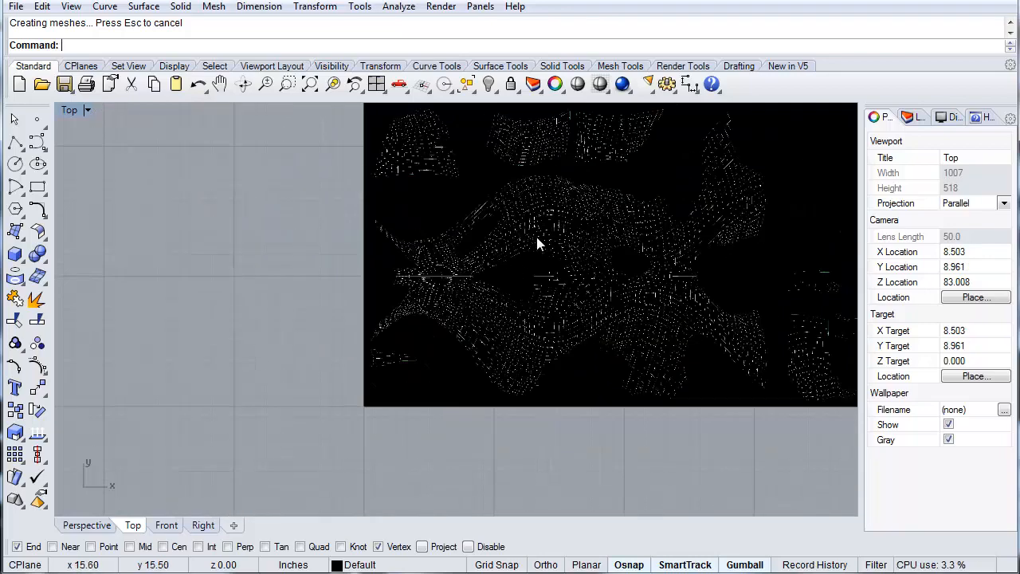
pyautogui.scroll(6, 576, 258)
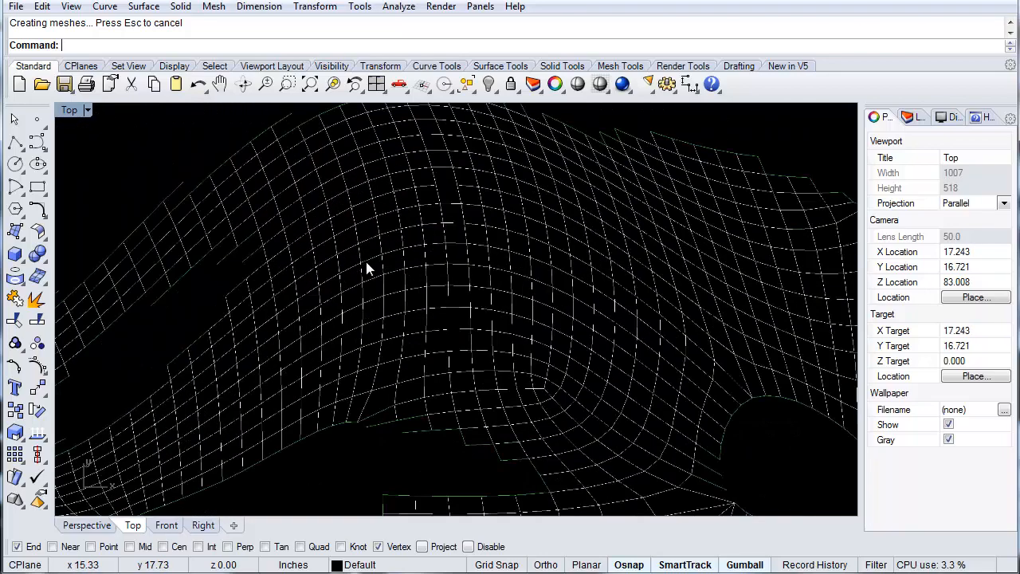
pyautogui.click(434, 251)
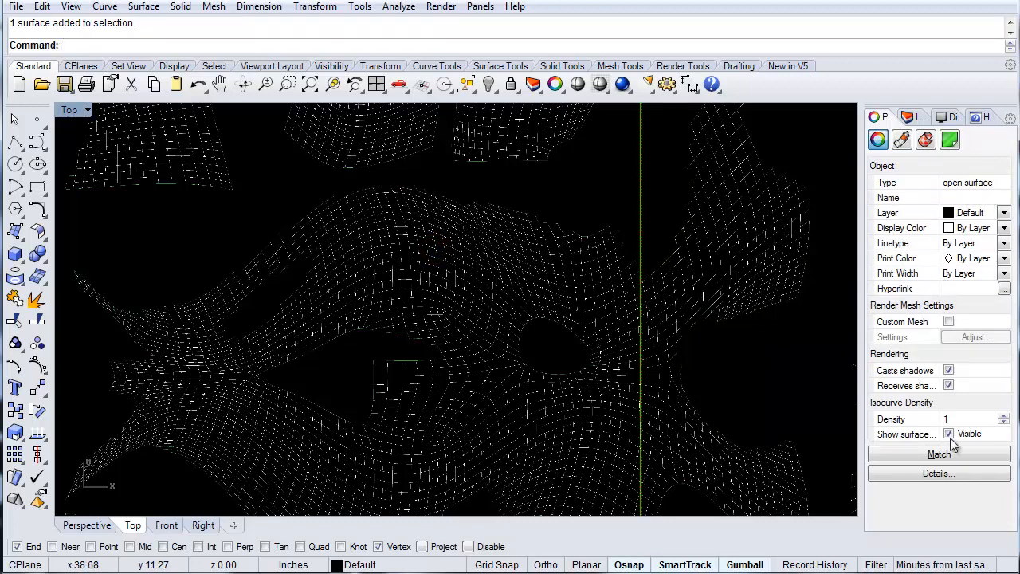
pyautogui.middleClick(359, 267)
pyautogui.click(396, 259)
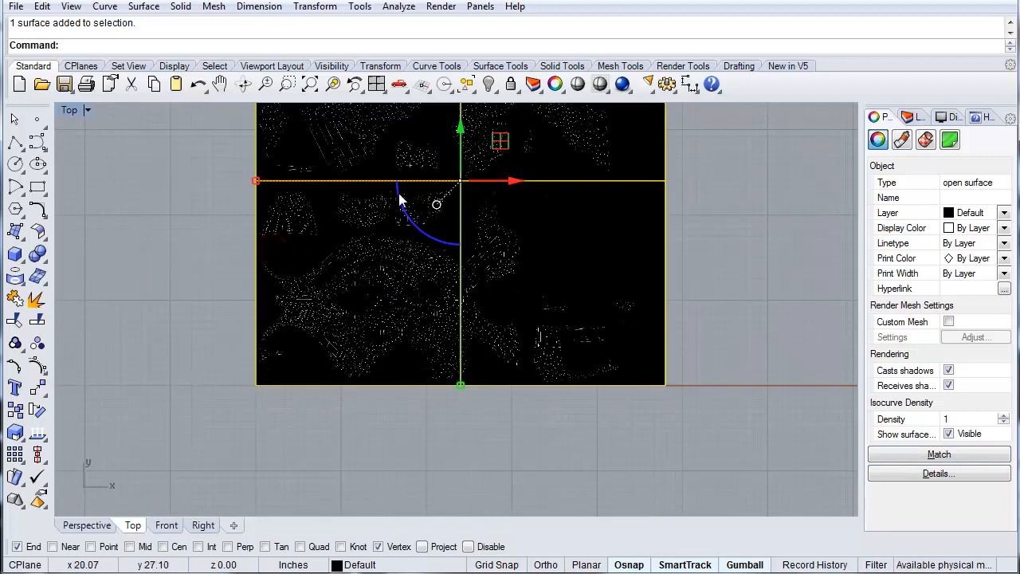
pyautogui.click(770, 247)
pyautogui.scroll(8, 410, 253)
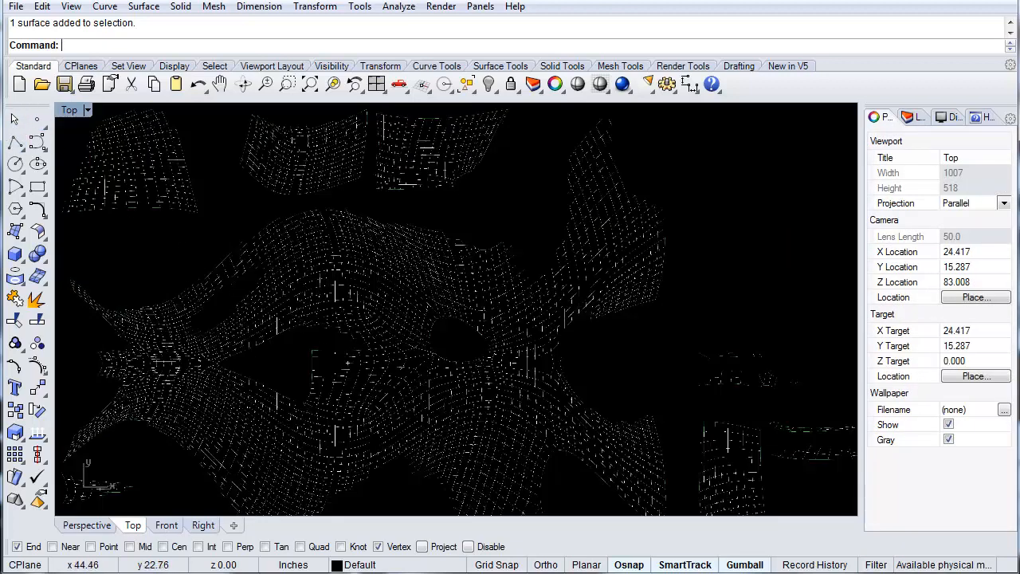
# Make Layer 01 the current layer and lock the Default layer that holds the picture frame
pyautogui.click(915, 117)
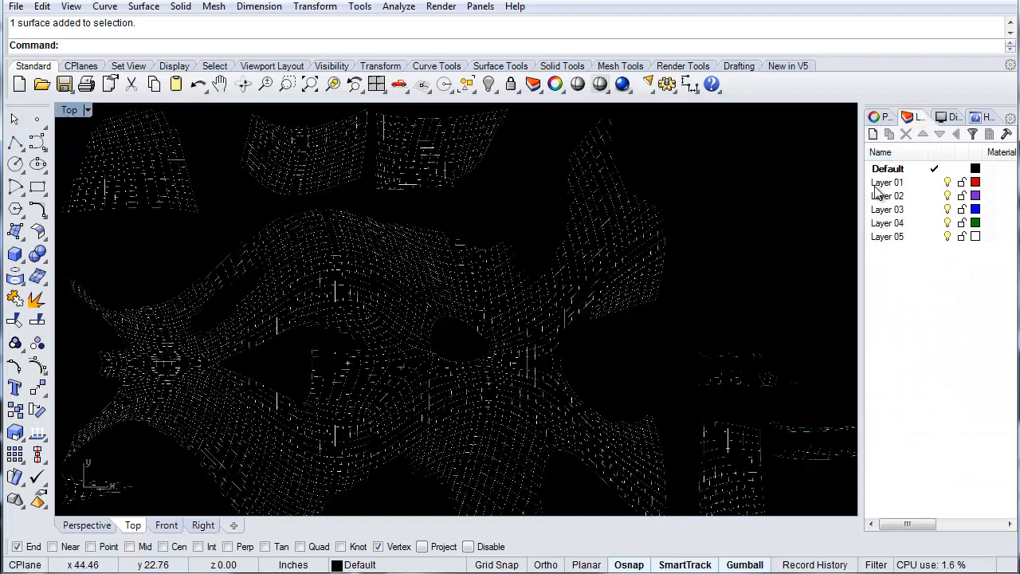
pyautogui.click(936, 182)
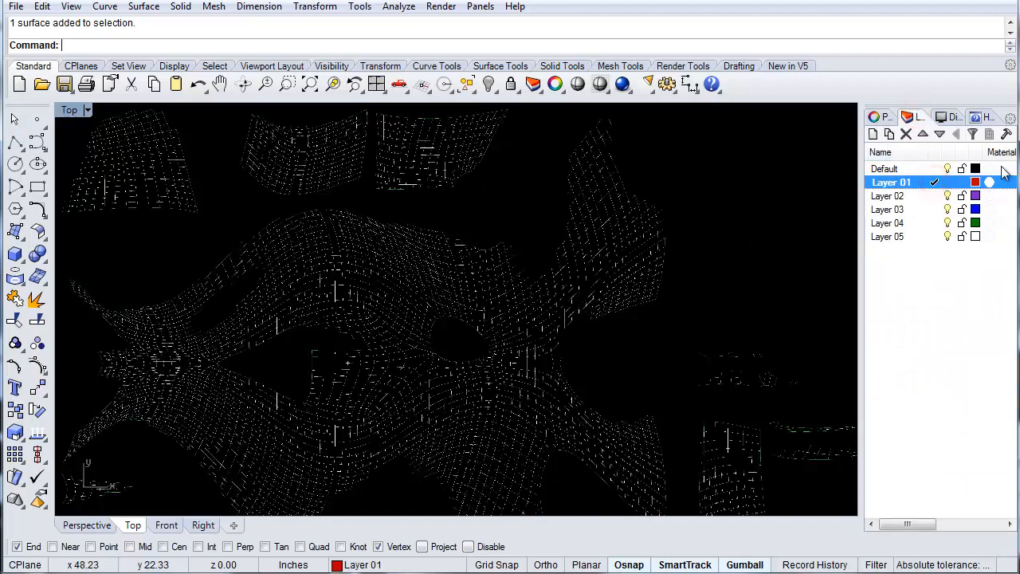
pyautogui.click(949, 169)
pyautogui.click(949, 169)
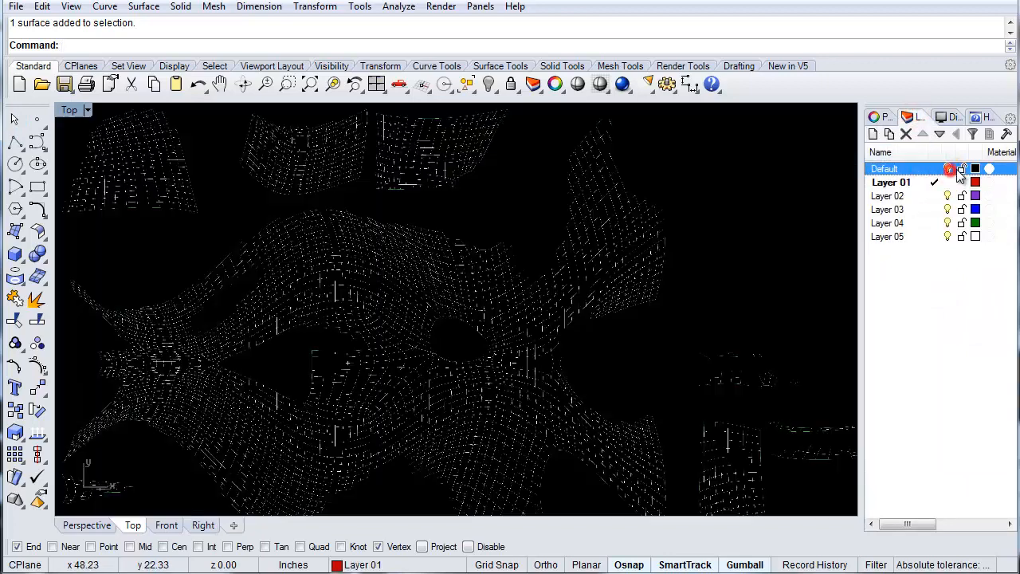
pyautogui.click(961, 169)
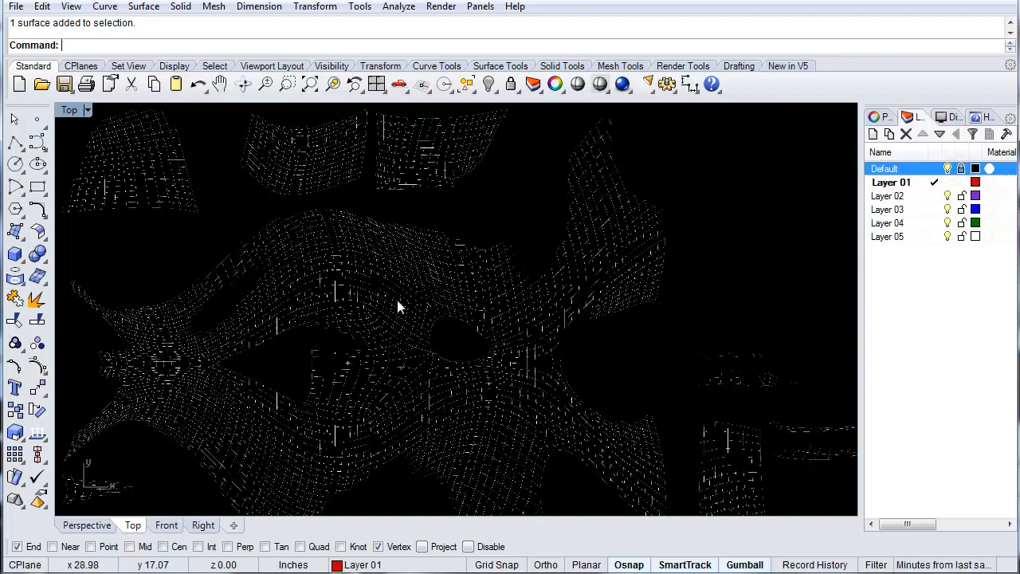
pyautogui.middleClick(325, 279)
pyautogui.click(467, 258)
pyautogui.scroll(-8, 432, 270)
pyautogui.scroll(8, 343, 258)
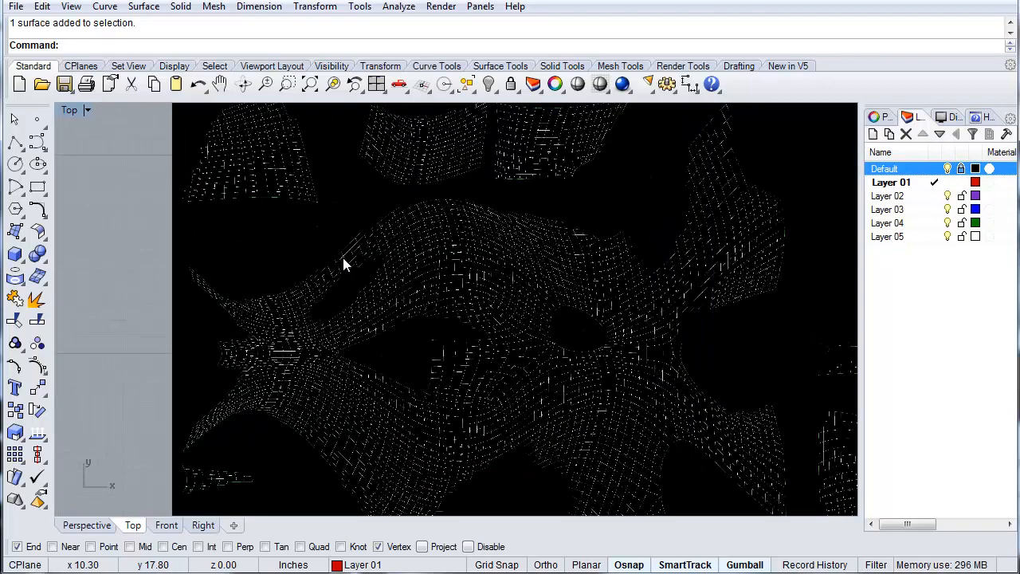
# Try to start a Spline command for tracing the grid lines of the UV template
pyautogui.scroll(3, 319, 300)
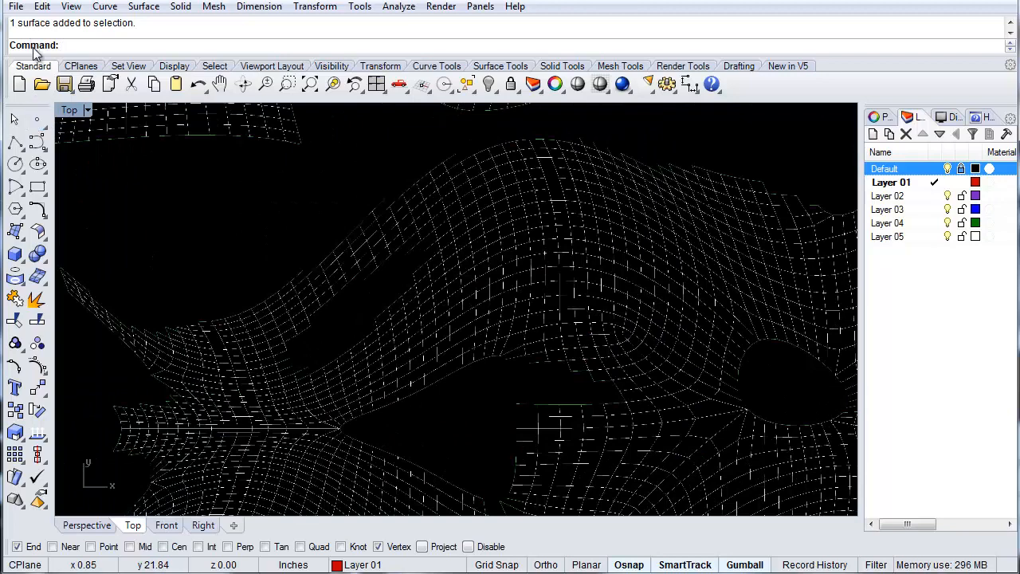
pyautogui.scroll(3, 484, 275)
pyautogui.write('L')
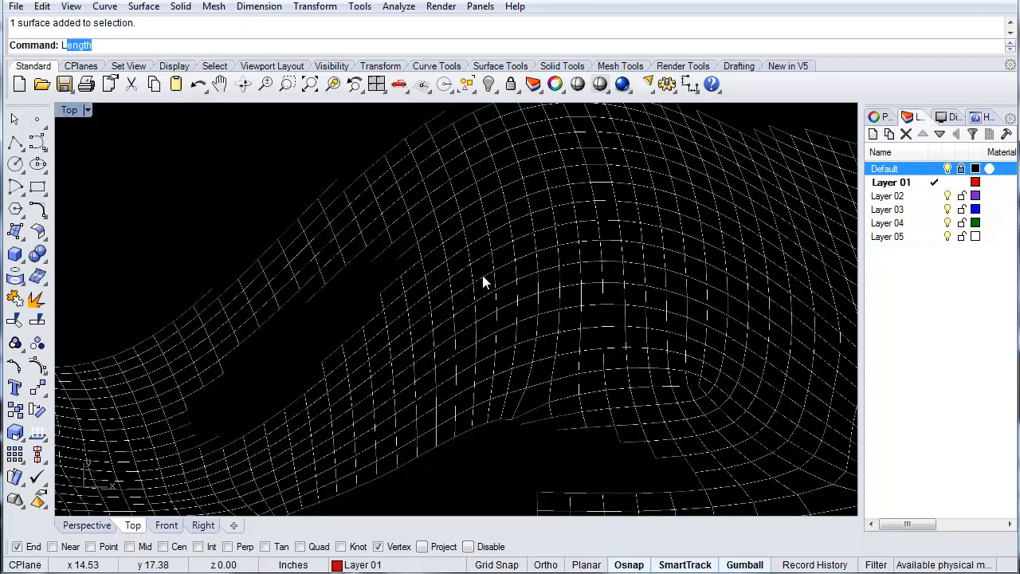
pyautogui.press('BackSpace')
pyautogui.write('Spline')
pyautogui.press('Return')
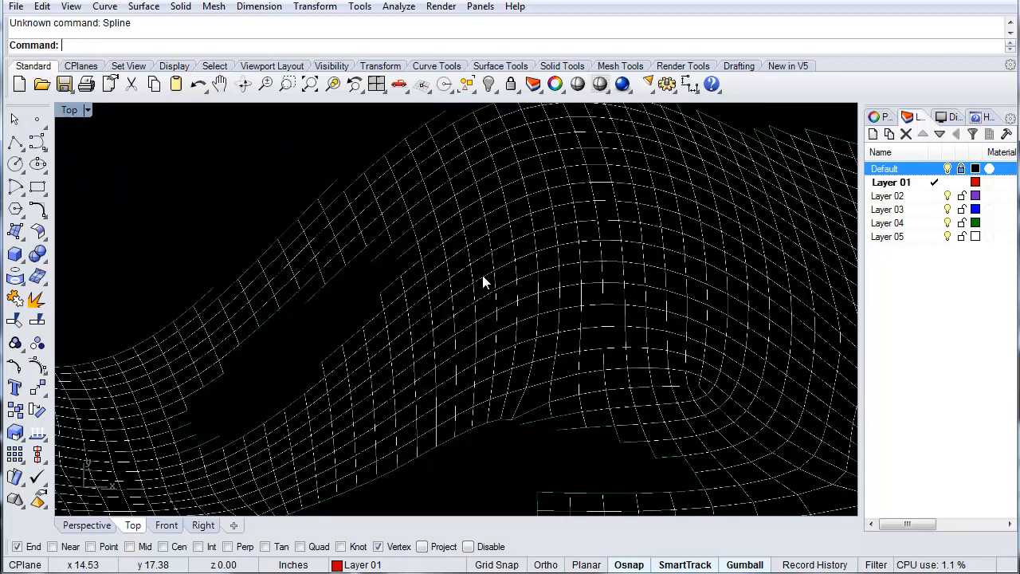
# Draw a short degree 3 control point curve along a grid line beside the tip of the pointed opening
pyautogui.moveTo(298, 438); pyautogui.dragTo(300, 325, button='right')
pyautogui.scroll(3, 257, 354)
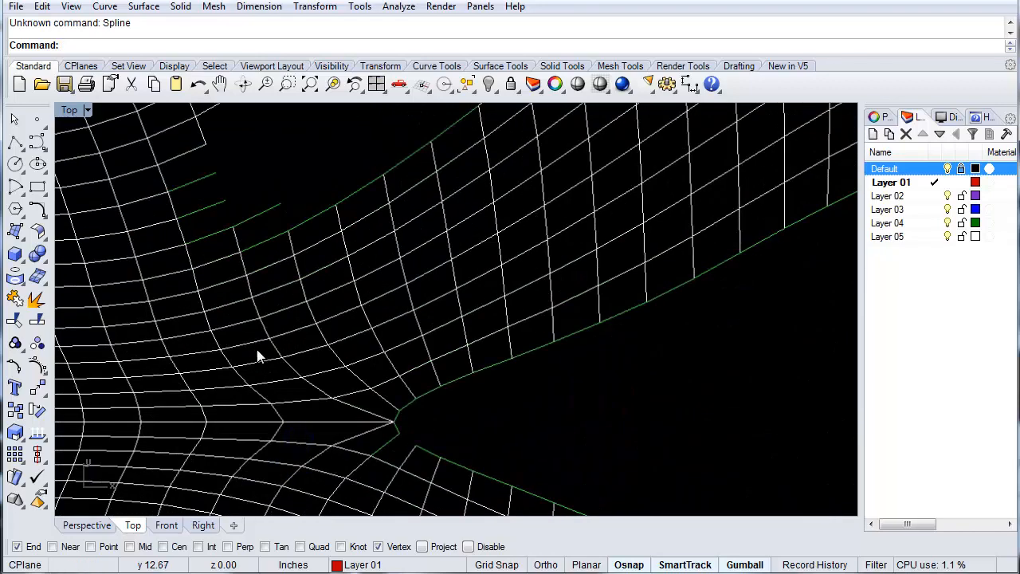
pyautogui.click(104, 6)
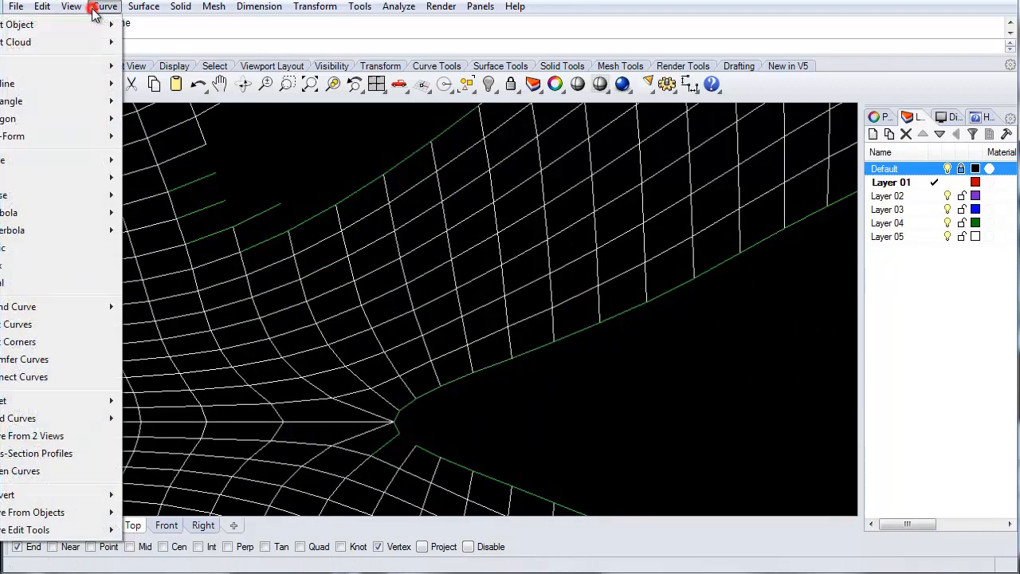
pyautogui.moveTo(71, 7)
pyautogui.moveTo(116, 7)
pyautogui.moveTo(71, 64)
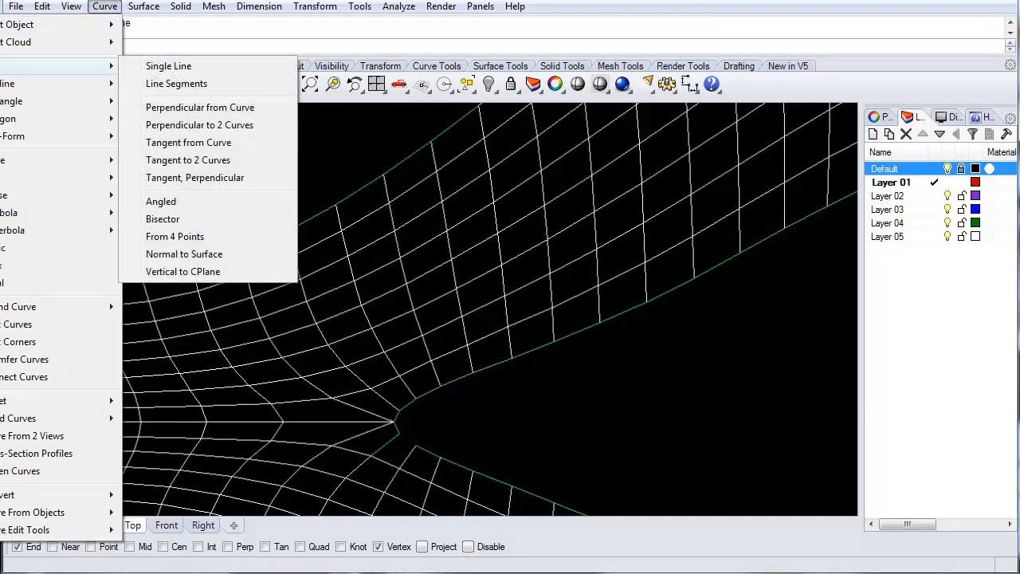
pyautogui.click(287, 355)
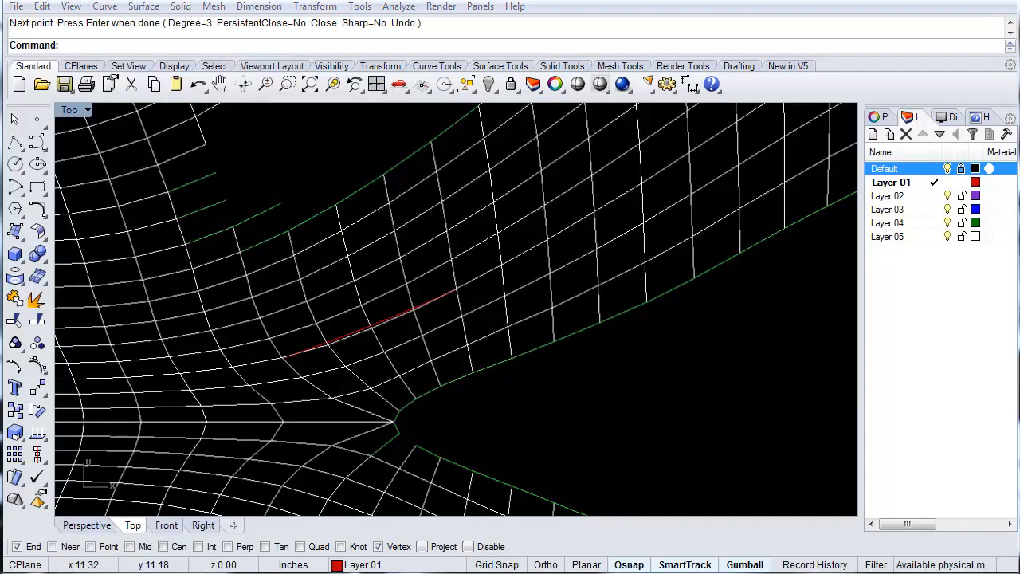
# Review the available line and free-form curve types and delete the short trial curve from the UV grid
pyautogui.click(96, 8)
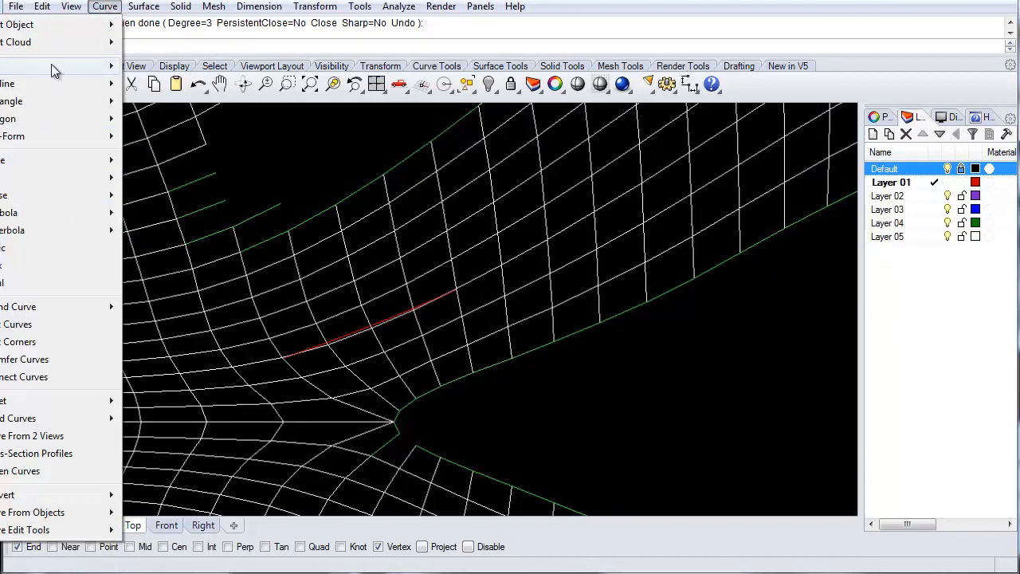
pyautogui.moveTo(52, 142)
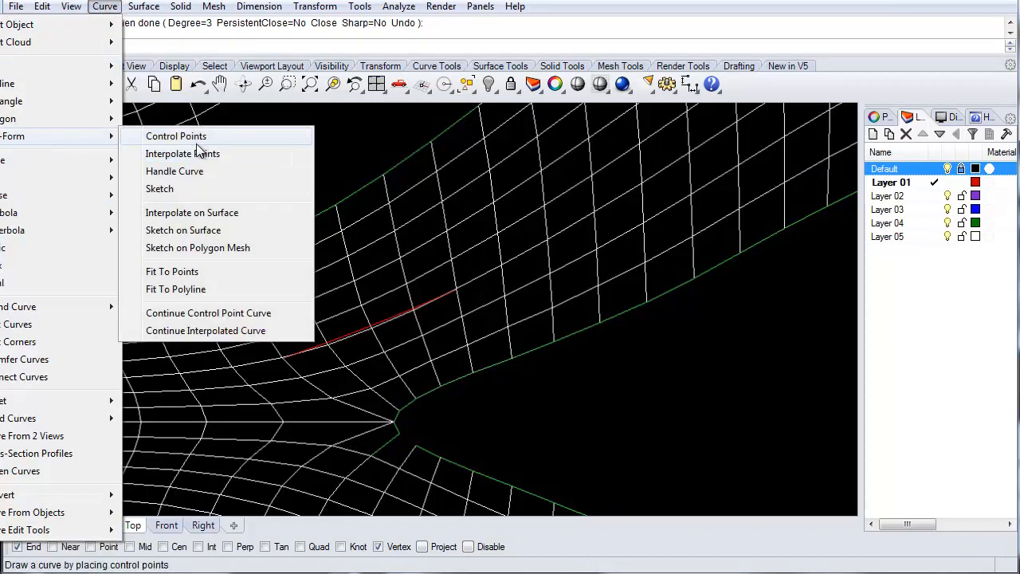
pyautogui.moveTo(21, 68)
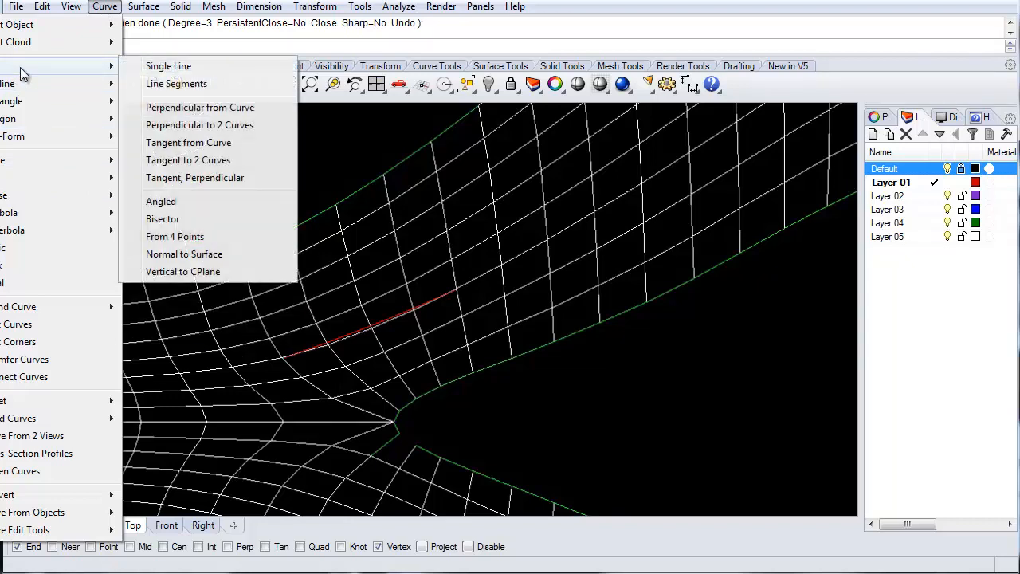
pyautogui.click(381, 334)
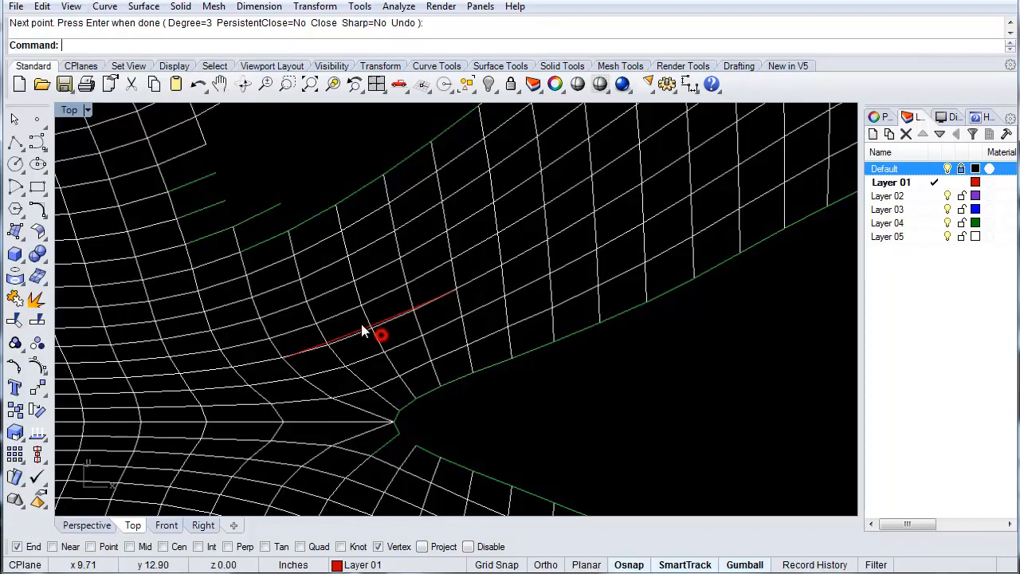
pyautogui.click(363, 326)
pyautogui.press('Delete')
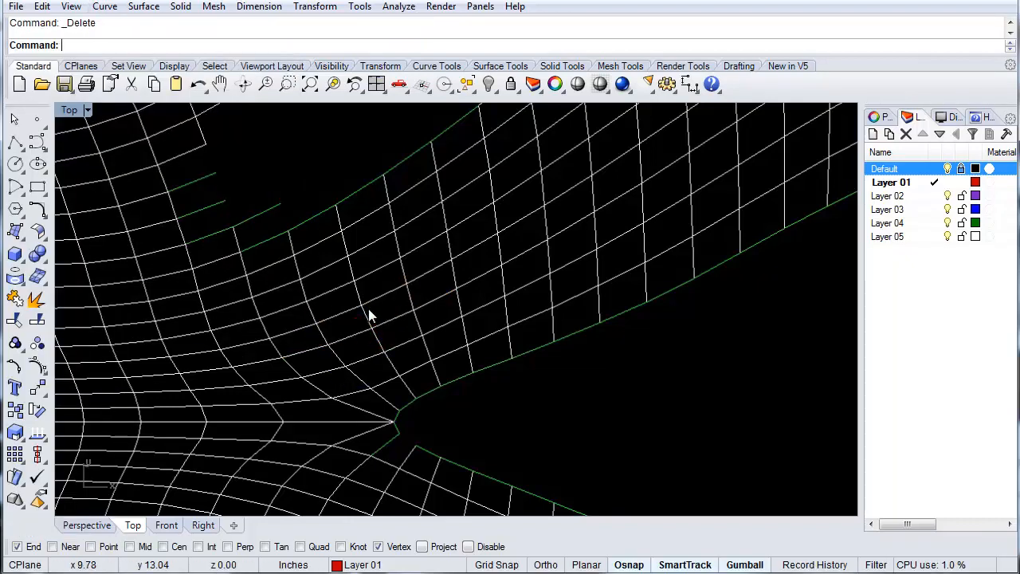
# Draw a degree 3 control point curve tracing the grid line from above the pointed opening's tip over the arch to its far bend
pyautogui.click(104, 7)
pyautogui.moveTo(47, 137)
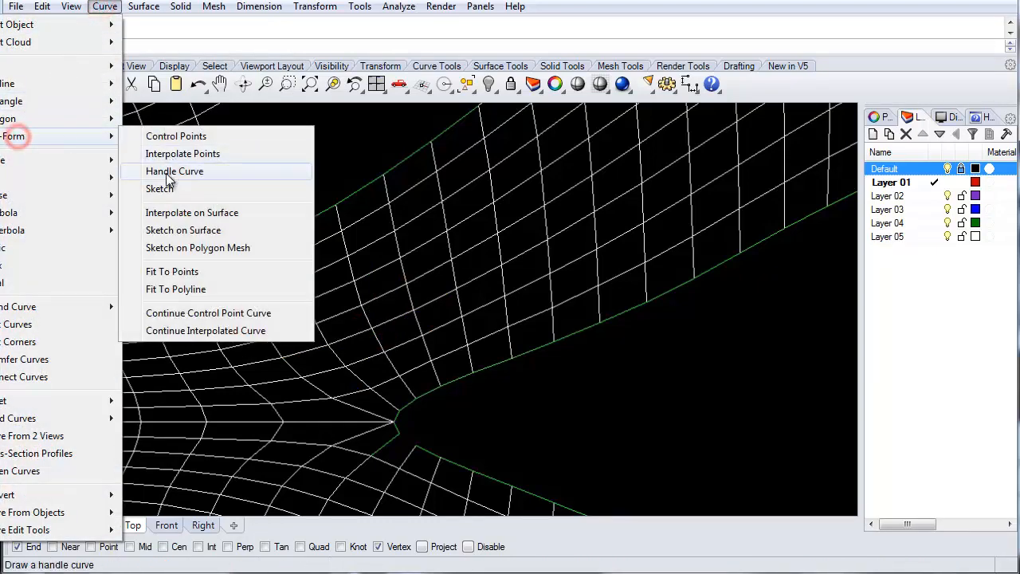
pyautogui.click(169, 137)
pyautogui.scroll(3, 253, 392)
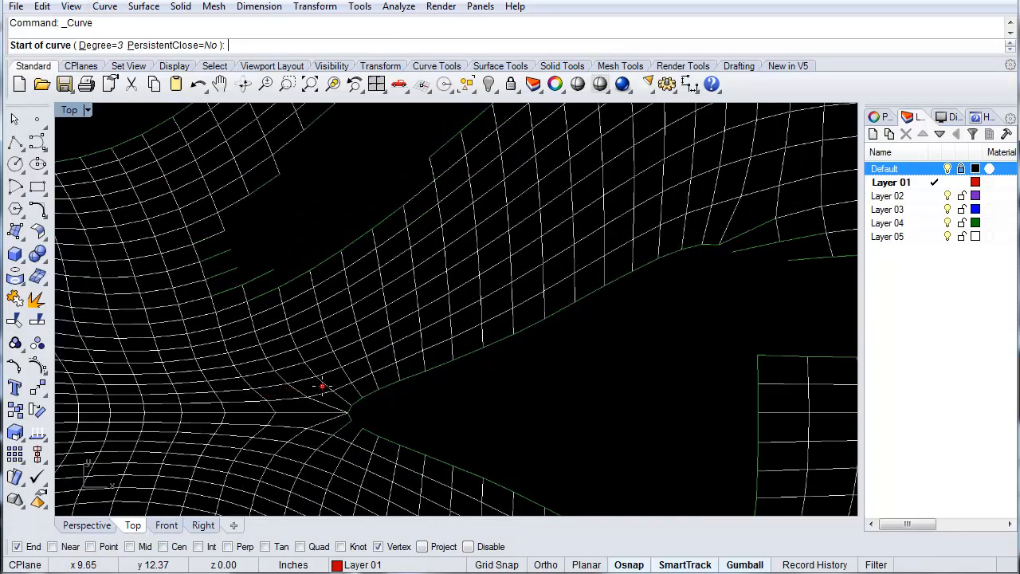
pyautogui.click(277, 341)
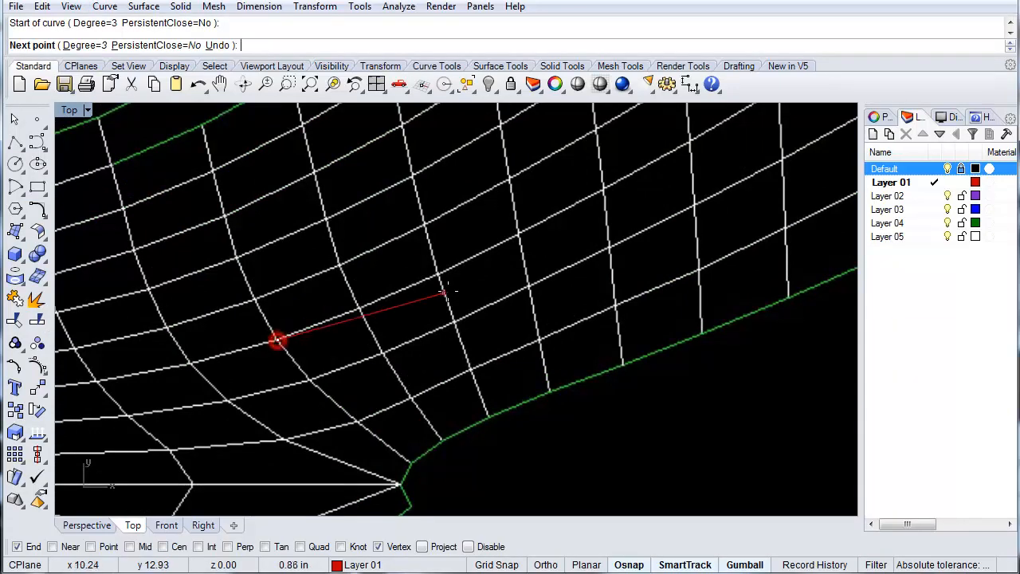
pyautogui.click(438, 274)
pyautogui.click(603, 189)
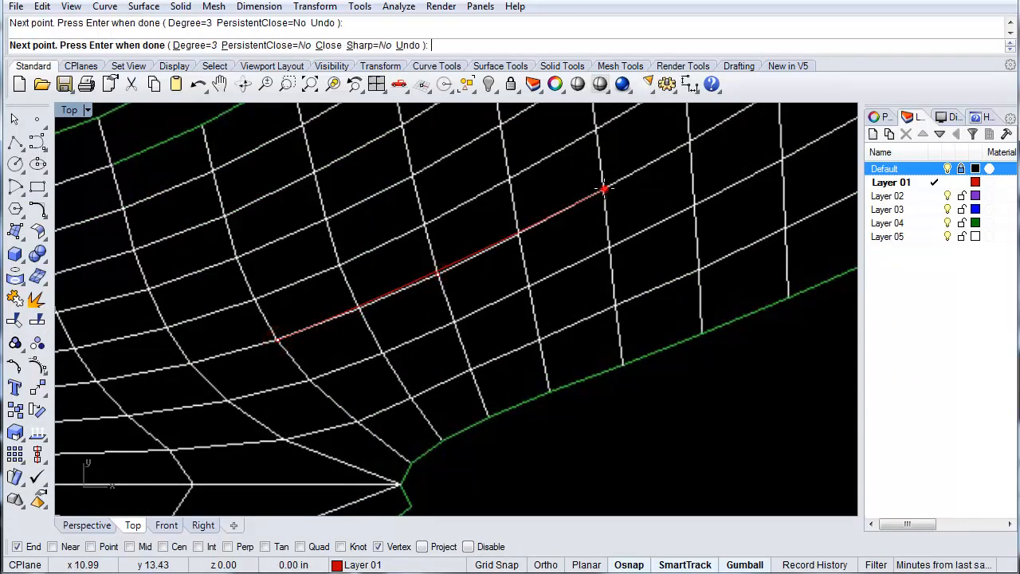
pyautogui.moveTo(662, 229); pyautogui.dragTo(398, 415, button='right')
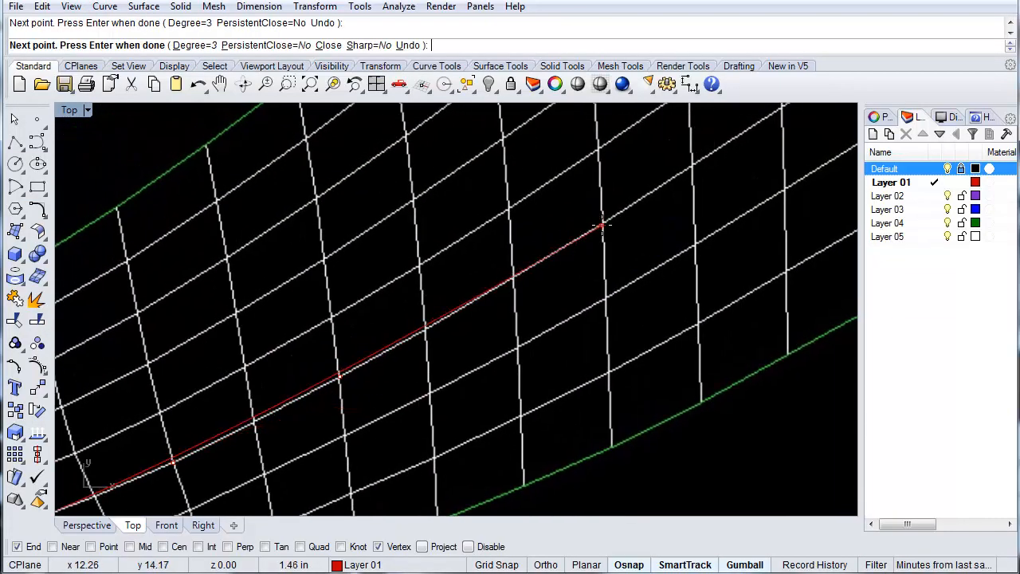
pyautogui.click(603, 224)
pyautogui.moveTo(740, 287); pyautogui.dragTo(429, 424, button='right')
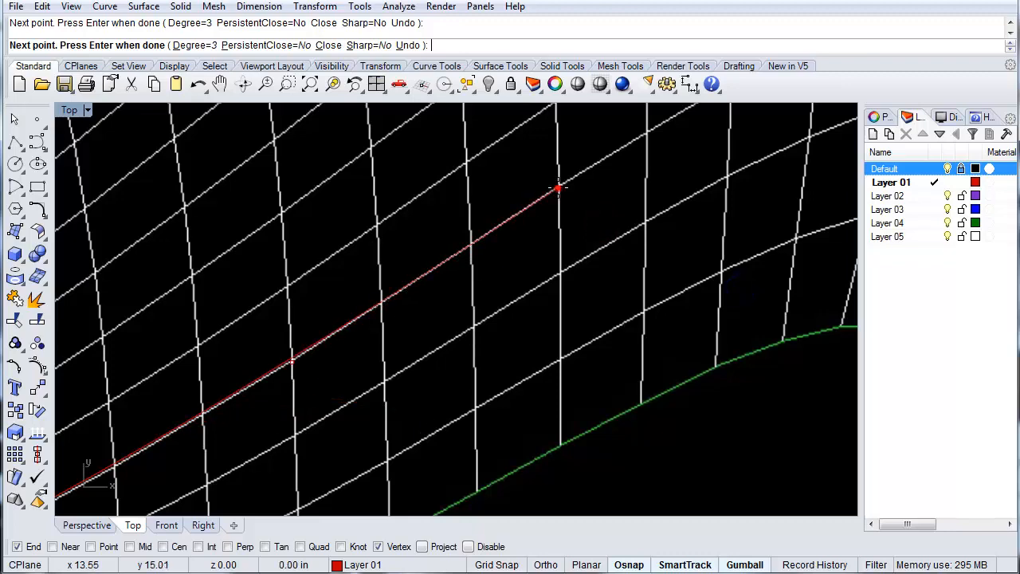
pyautogui.click(558, 188)
pyautogui.moveTo(688, 239); pyautogui.dragTo(426, 425, button='right')
pyautogui.click(556, 225)
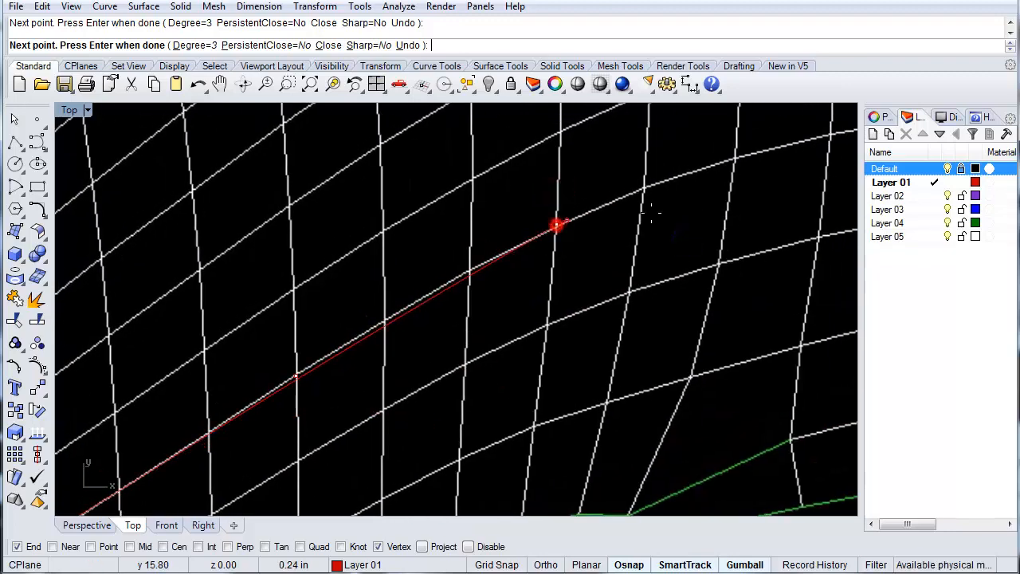
pyautogui.moveTo(651, 211); pyautogui.dragTo(551, 257, button='right')
pyautogui.click(520, 243)
pyautogui.scroll(-2, 520, 243)
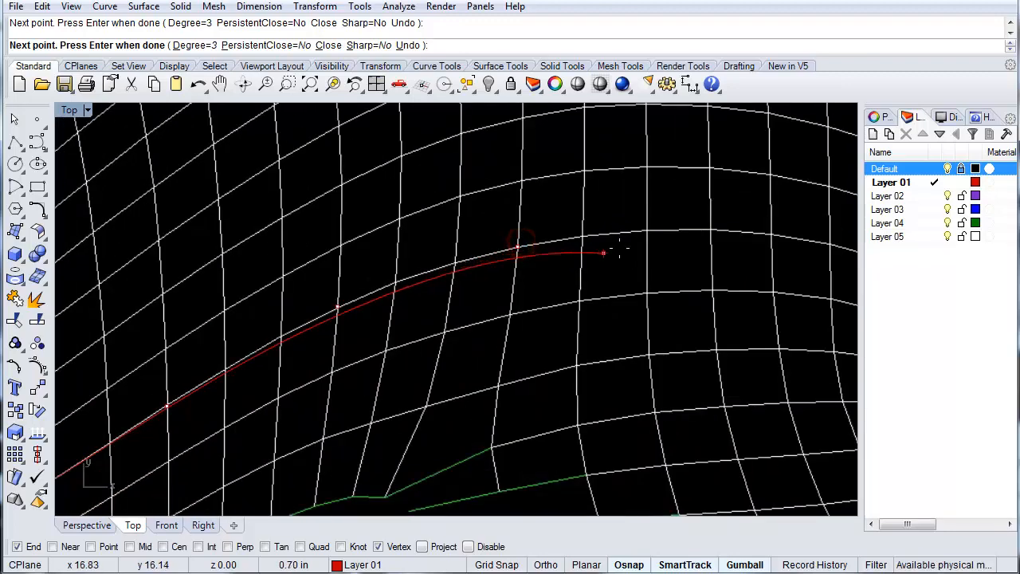
pyautogui.click(644, 234)
pyautogui.scroll(-2, 644, 234)
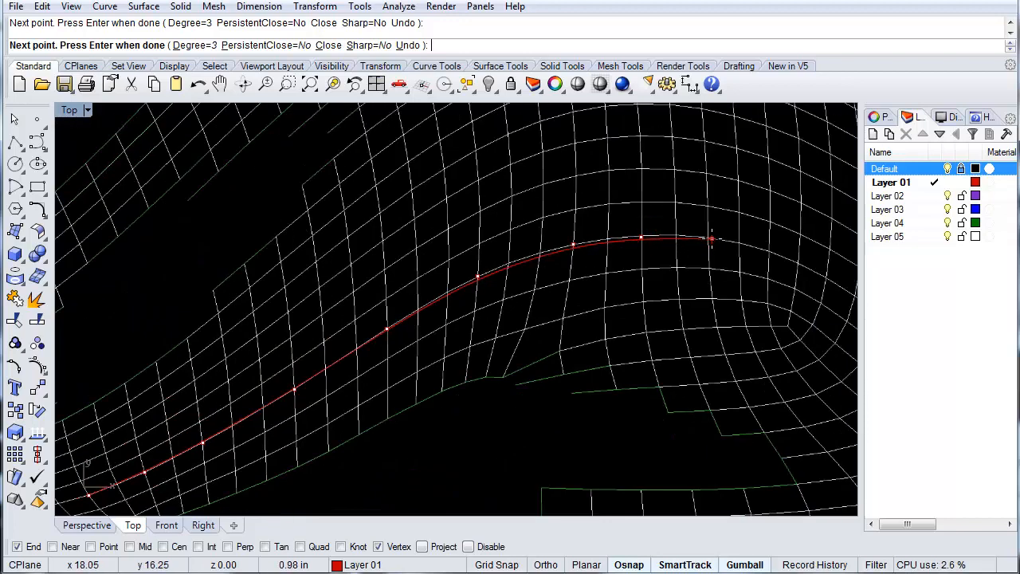
pyautogui.click(710, 239)
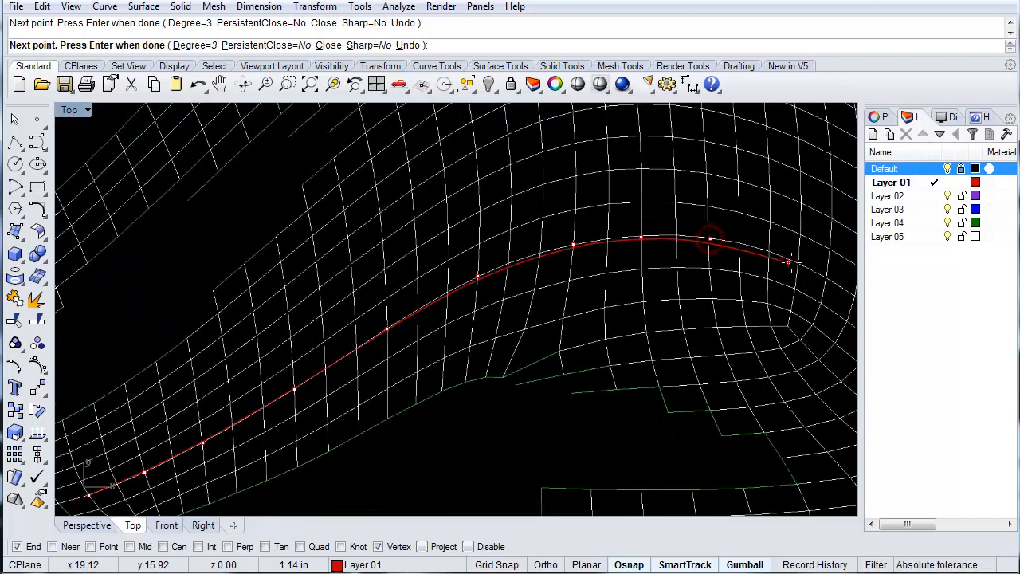
pyautogui.click(821, 276)
pyautogui.press('Return')
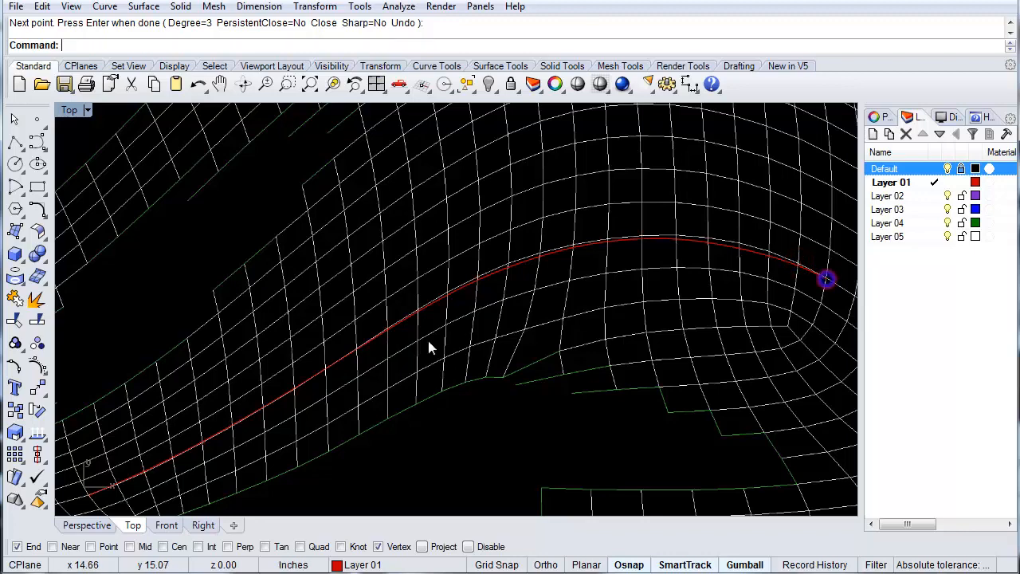
# Trace the adjacent grid line just below the first curve with a second degree 3 control point curve ending at the far bend
pyautogui.moveTo(375, 358); pyautogui.dragTo(556, 232, button='right')
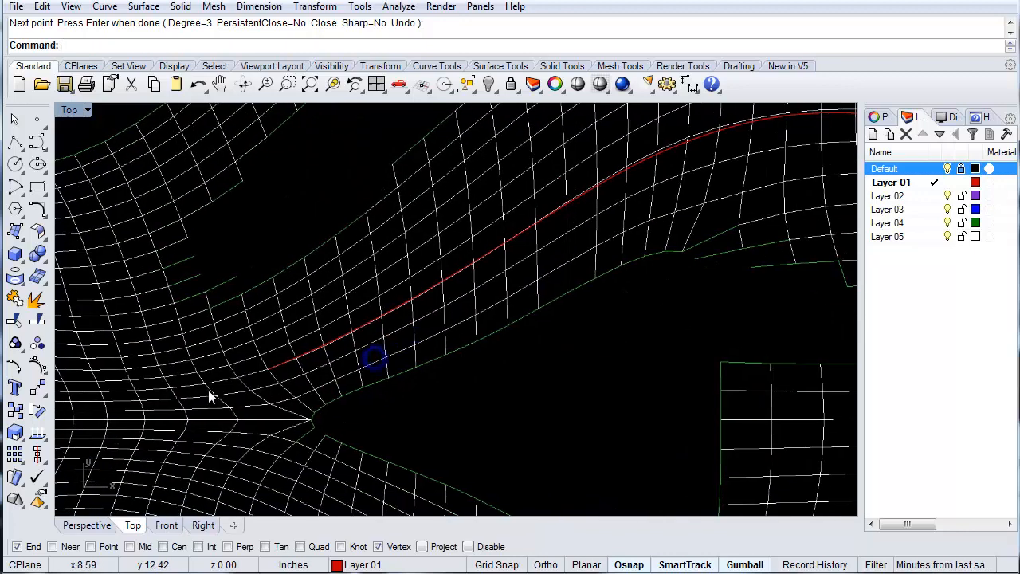
pyautogui.rightClick(292, 405)
pyautogui.scroll(2, 276, 368)
pyautogui.click(274, 375)
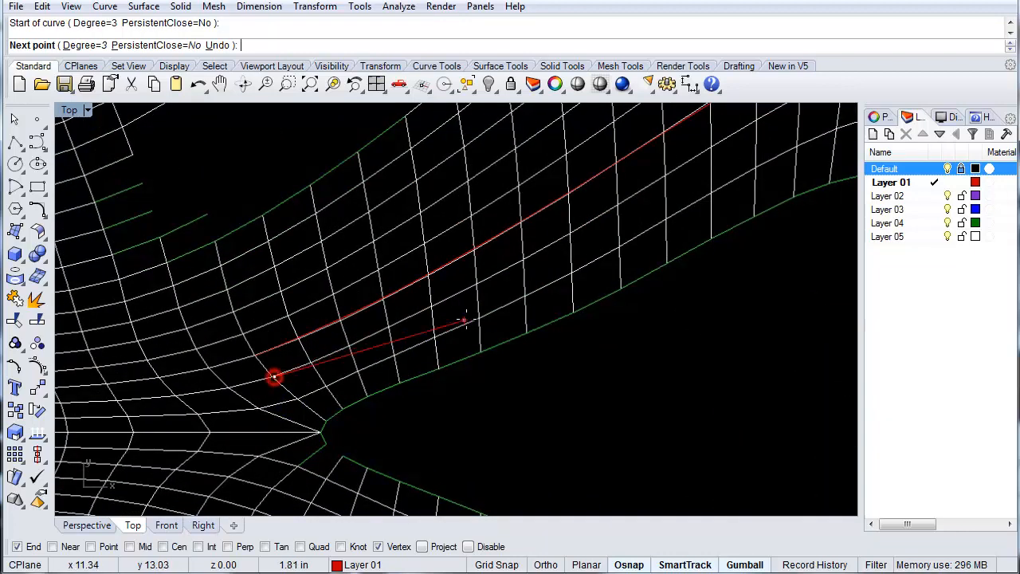
pyautogui.click(391, 326)
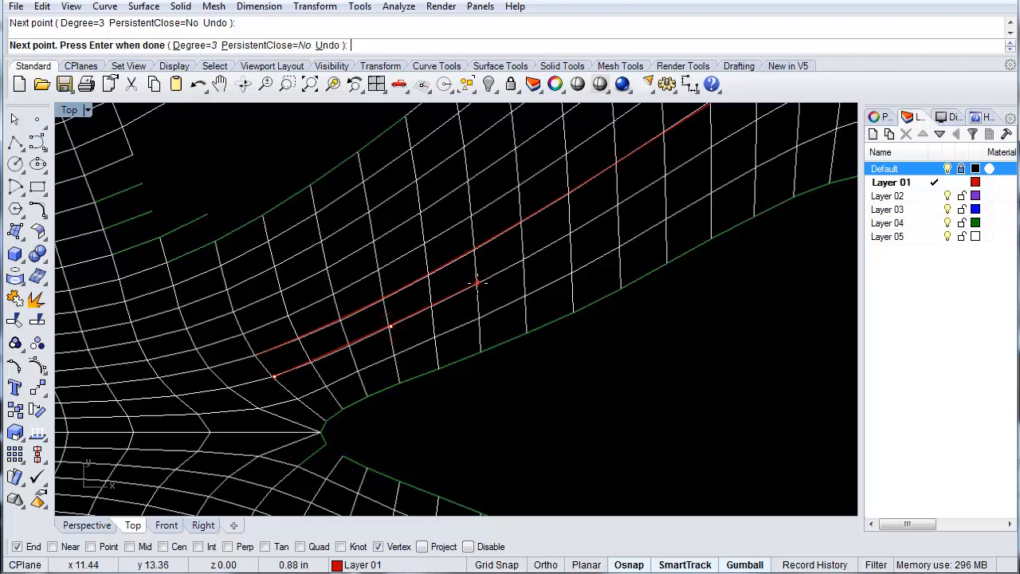
pyautogui.click(477, 283)
pyautogui.click(570, 233)
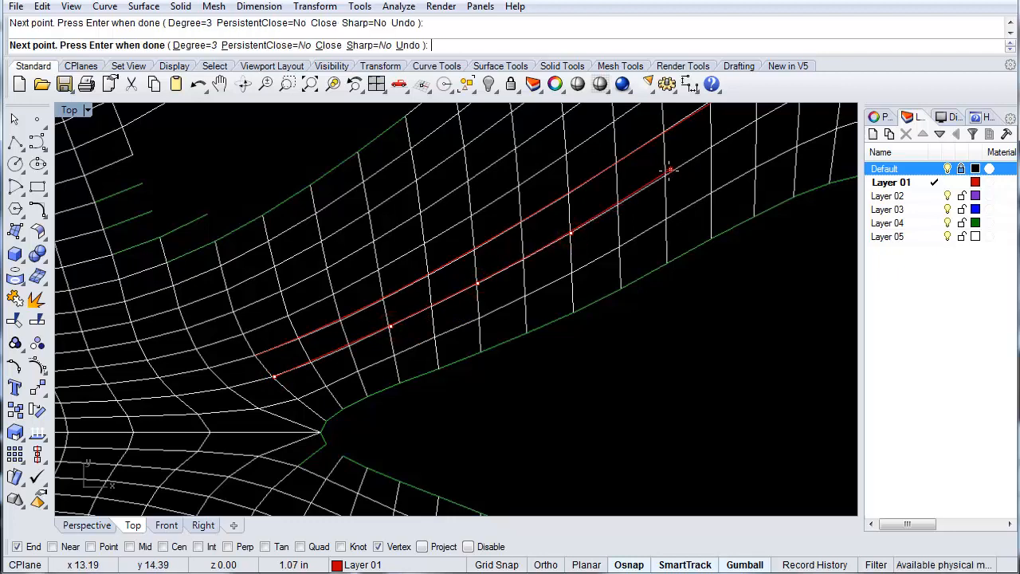
pyautogui.moveTo(637, 215); pyautogui.dragTo(505, 273, button='right')
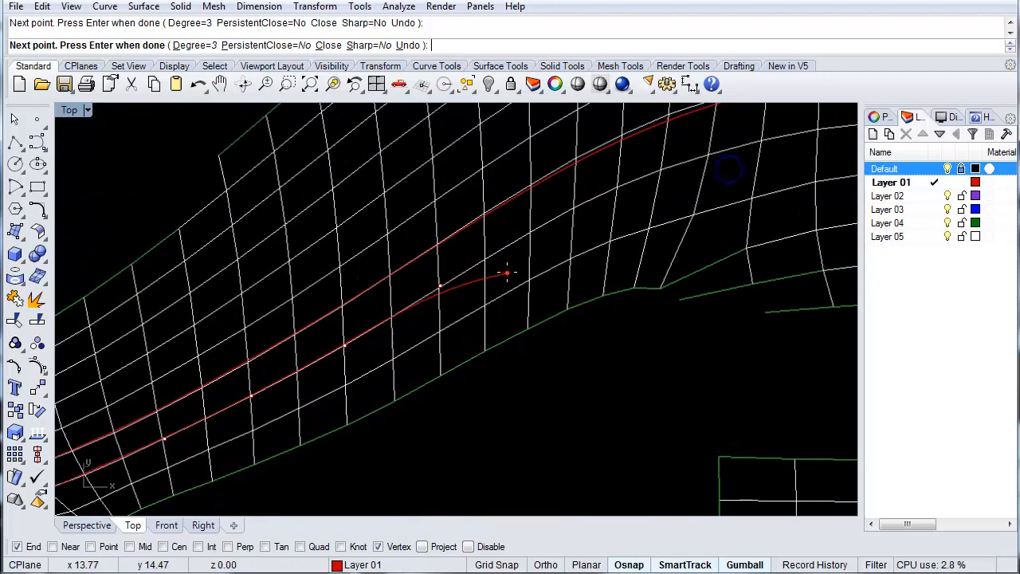
pyautogui.click(572, 208)
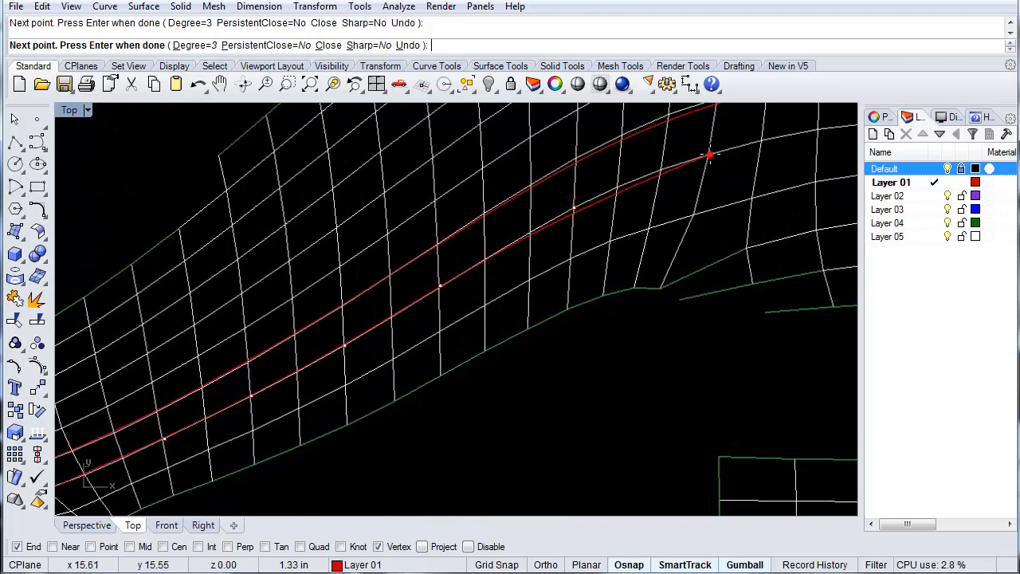
pyautogui.click(709, 154)
pyautogui.moveTo(738, 200); pyautogui.dragTo(383, 372, button='right')
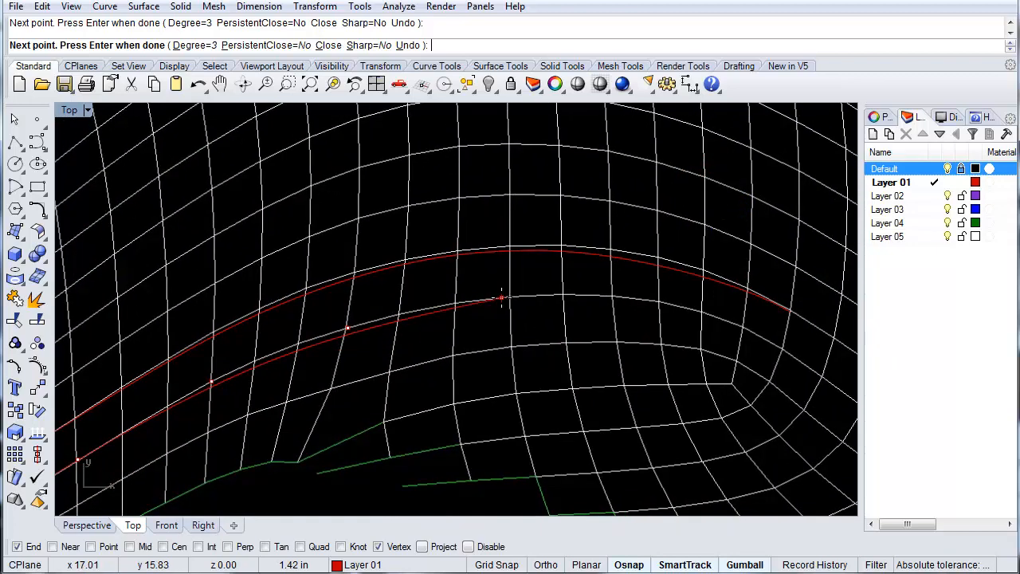
pyautogui.click(456, 304)
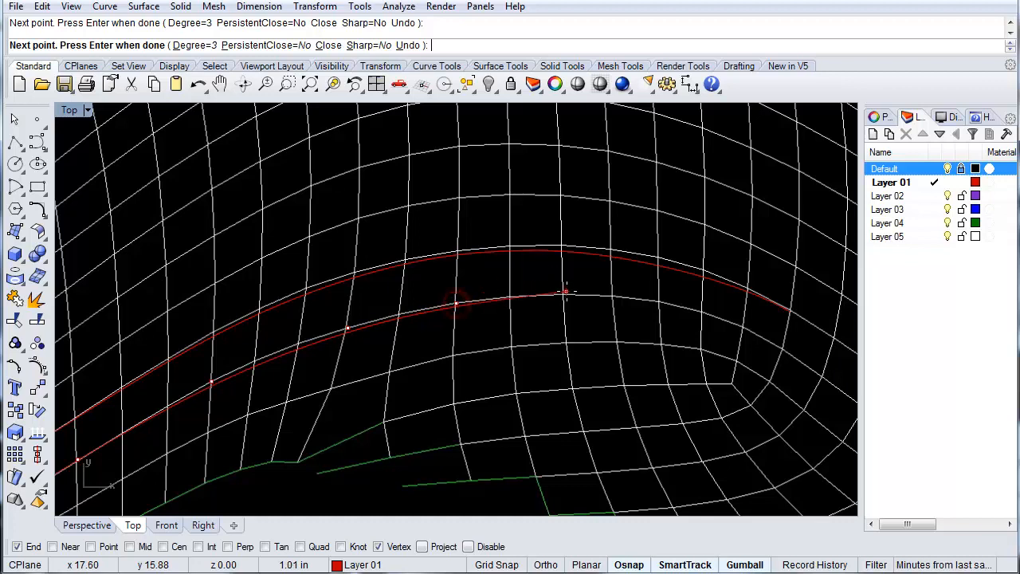
pyautogui.click(560, 296)
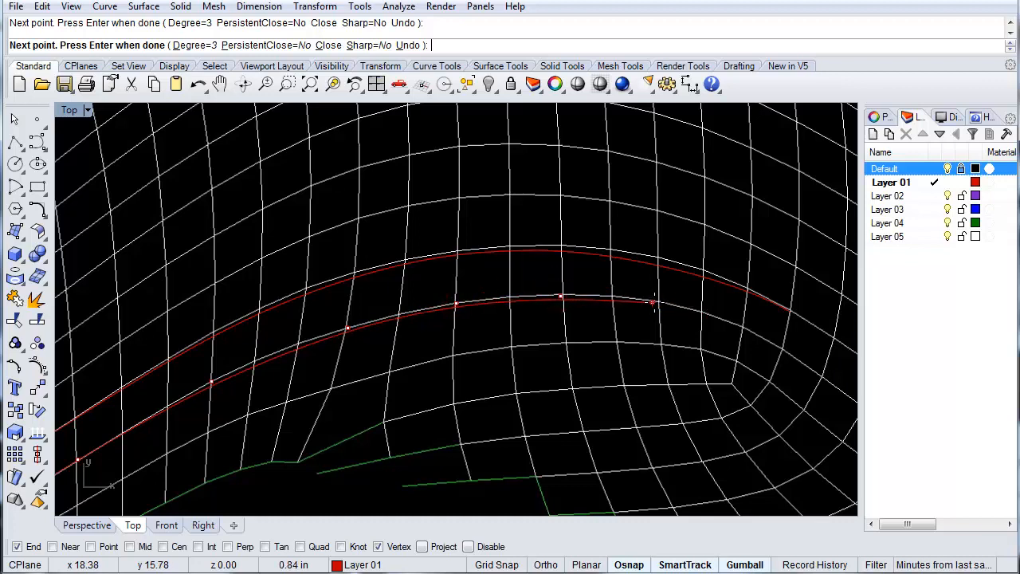
pyautogui.click(742, 327)
pyautogui.rightClick(744, 328)
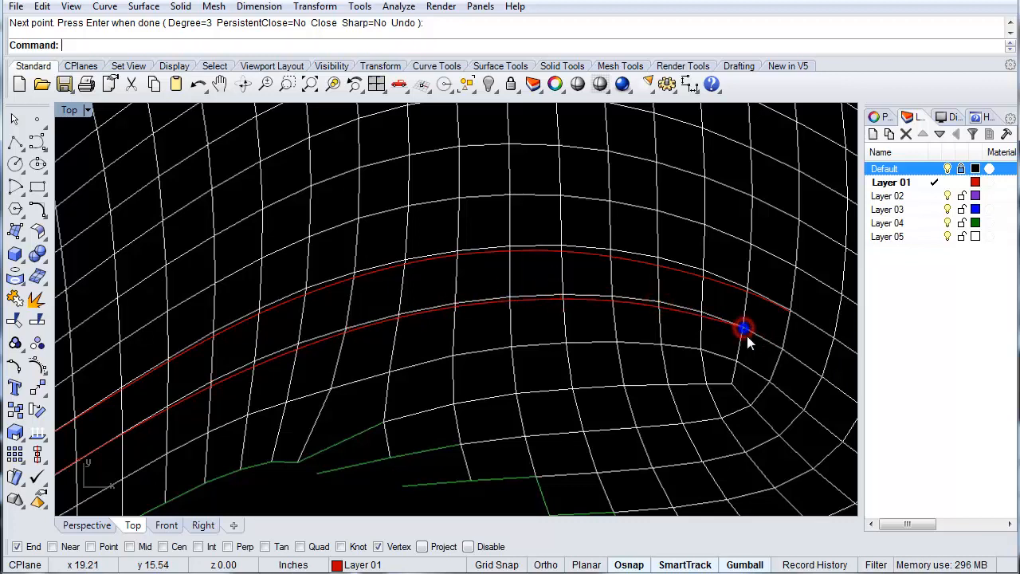
# Draw circles at the far ends of both traced curves, radius about 0.07 in on the lower and about 0.15 in on the upper
pyautogui.scroll(2, 767, 331)
pyautogui.write('C')
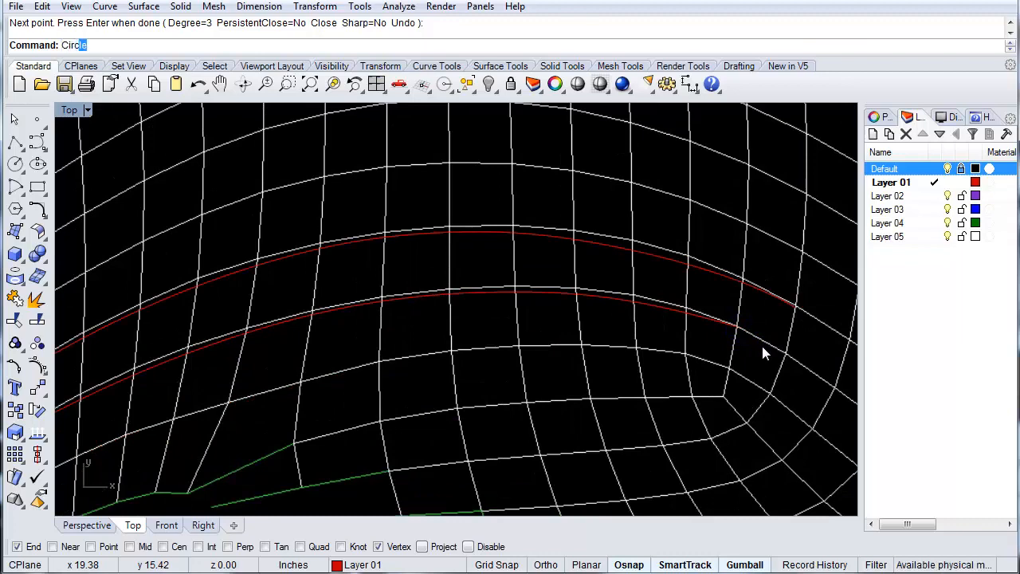
pyautogui.write('irc')
pyautogui.press('Return')
pyautogui.scroll(4, 755, 345)
pyautogui.click(727, 316)
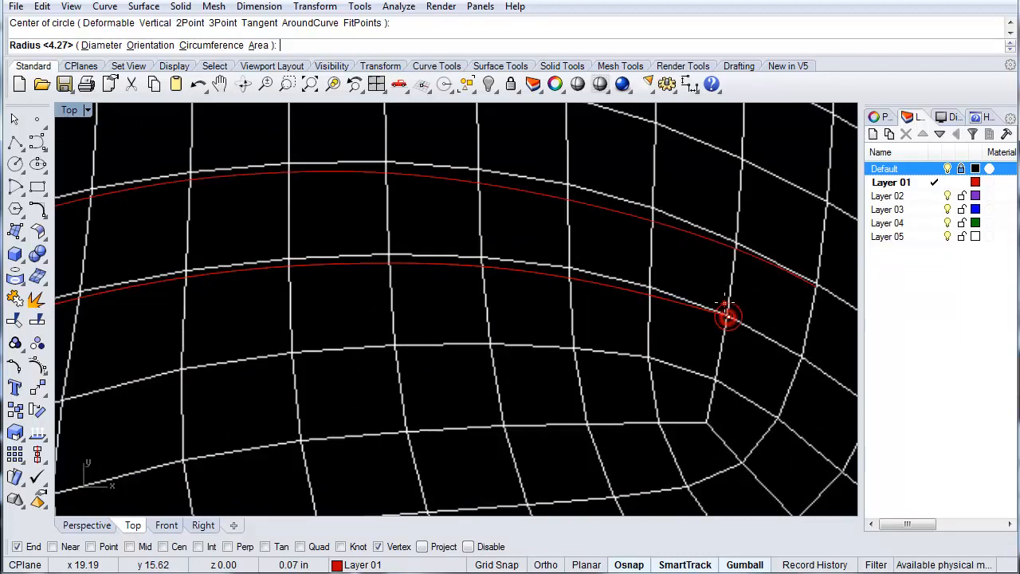
pyautogui.click(726, 302)
pyautogui.rightClick(785, 262)
pyautogui.click(817, 285)
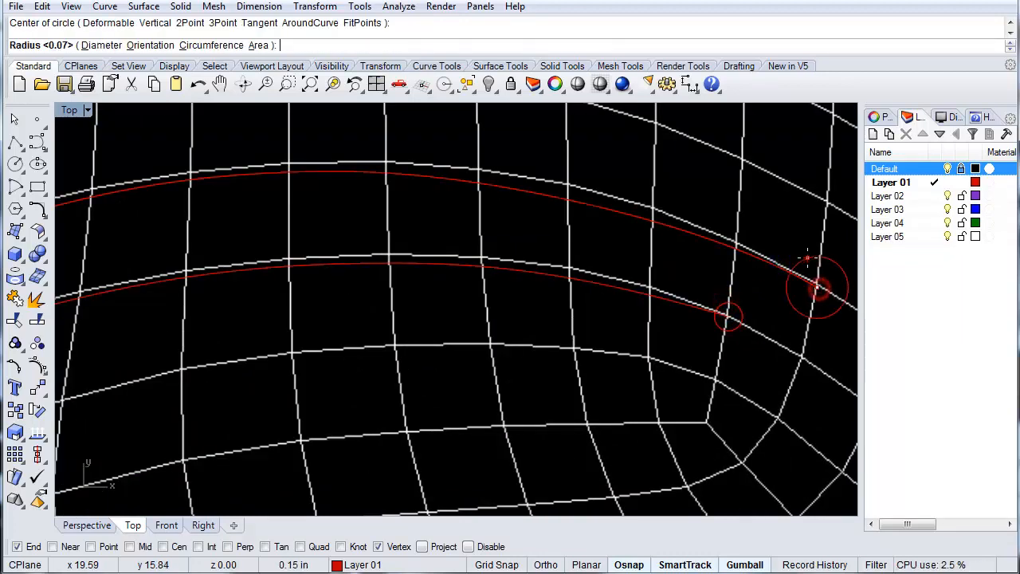
pyautogui.click(807, 261)
pyautogui.scroll(-7, 743, 336)
pyautogui.scroll(-4, 619, 391)
pyautogui.rightClick(571, 428)
pyautogui.scroll(8, 590, 402)
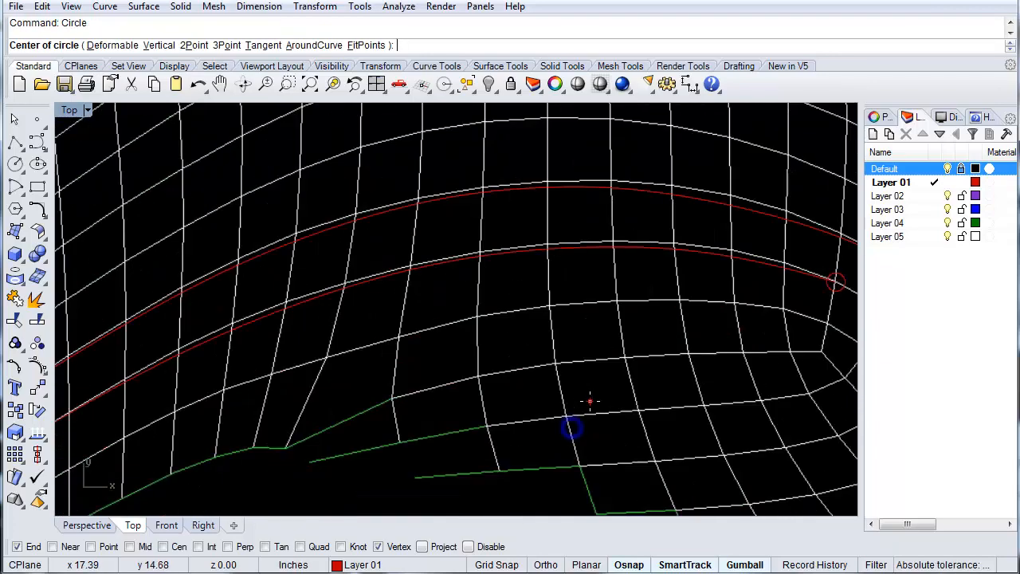
pyautogui.scroll(-10, 554, 366)
pyautogui.scroll(5, 467, 331)
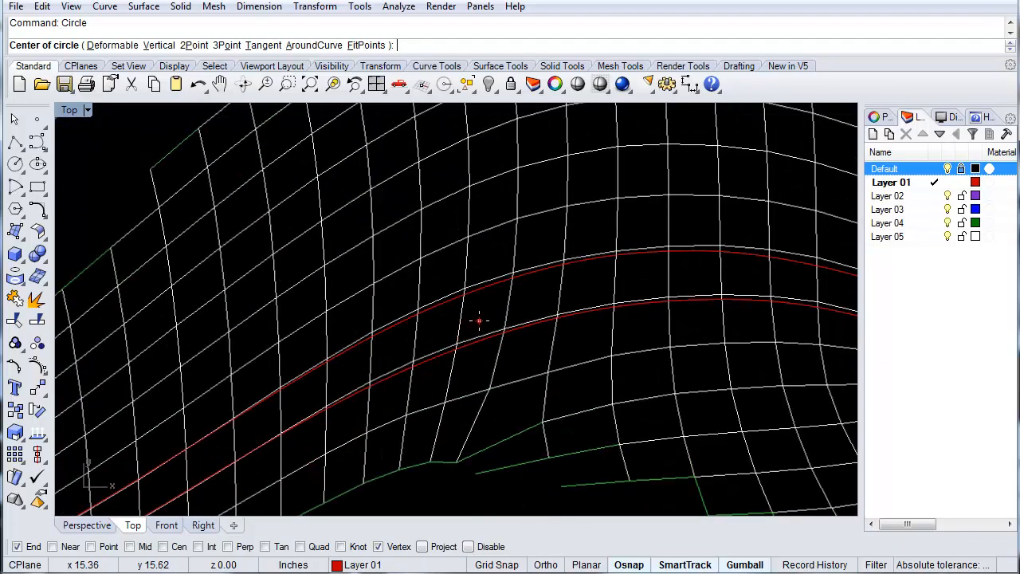
pyautogui.press('Escape')
# Draw two straight lines across both traced curves along the upright grid lines at the arch, the first about 0.84 in long
pyautogui.press('Return')
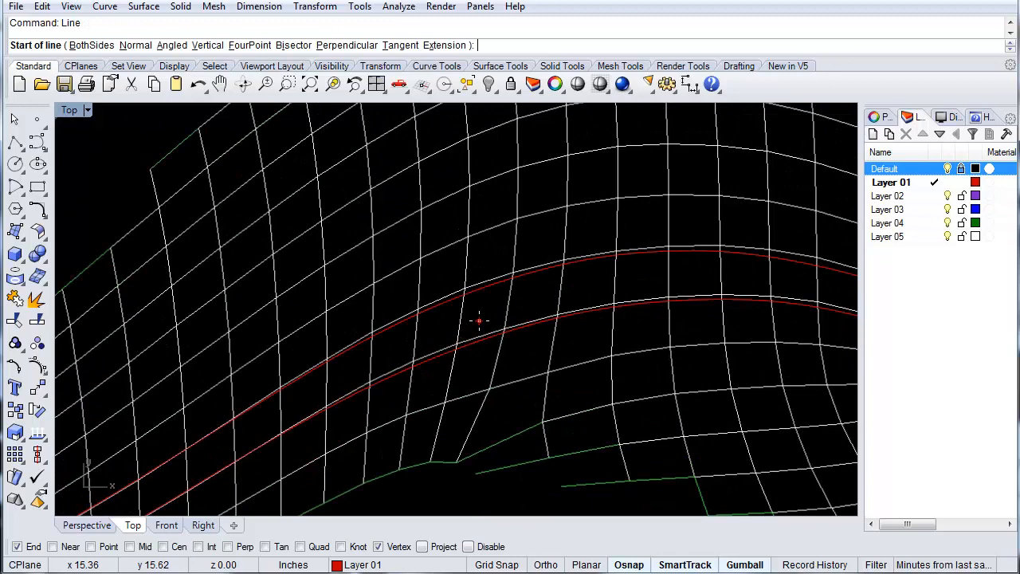
pyautogui.scroll(3, 479, 321)
pyautogui.click(539, 214)
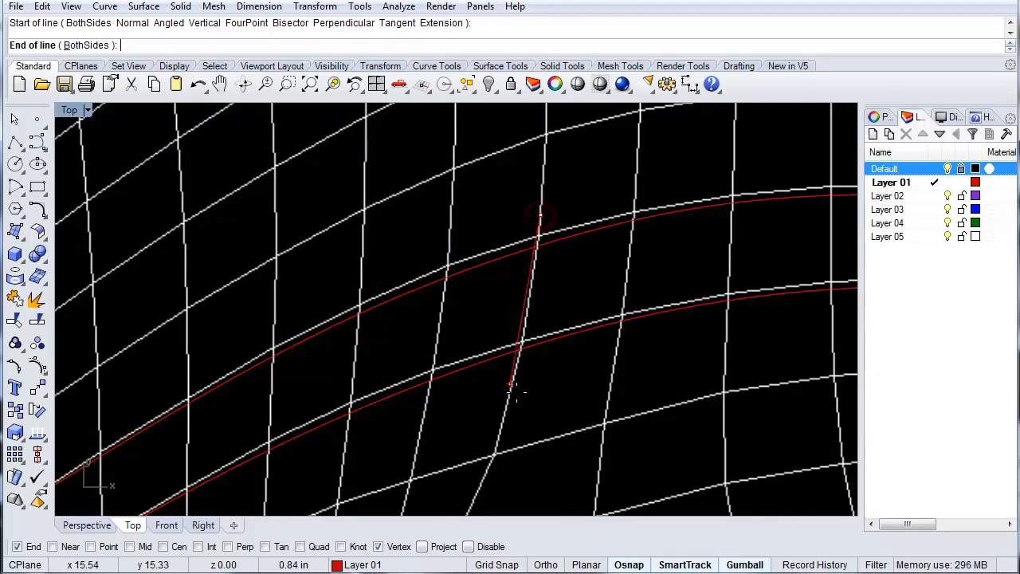
pyautogui.click(512, 386)
pyautogui.press('Return')
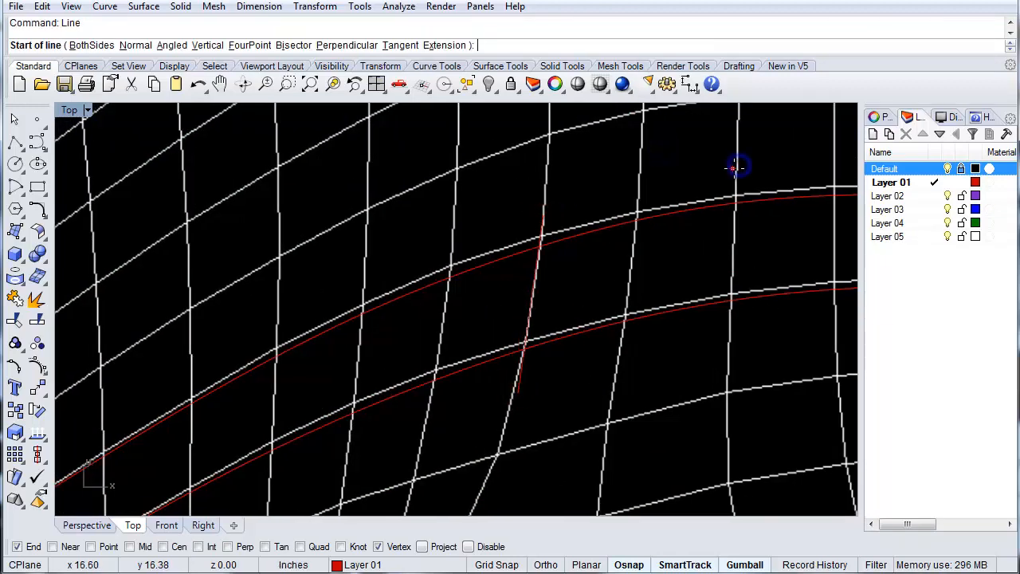
pyautogui.click(735, 167)
pyautogui.click(730, 371)
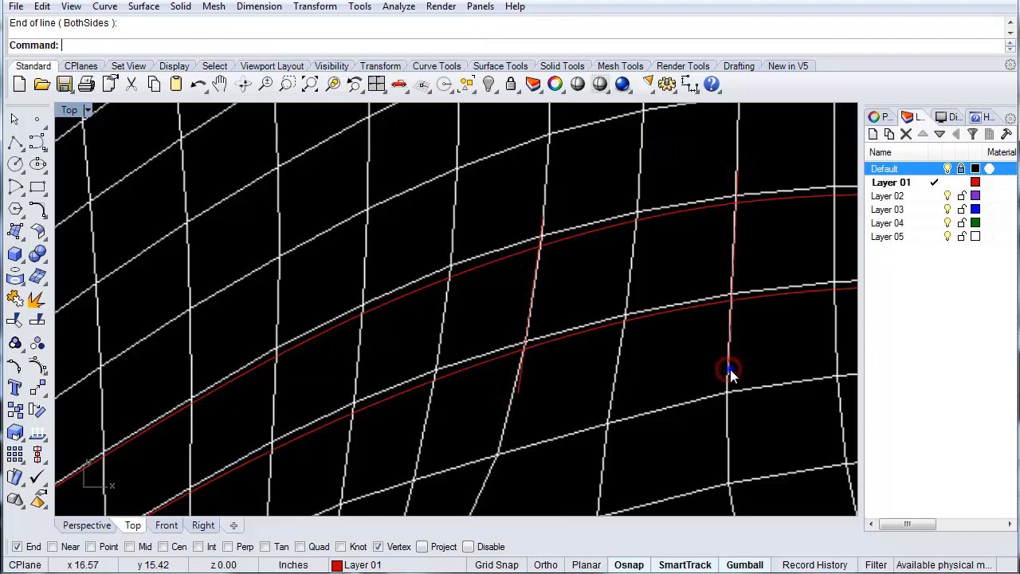
pyautogui.press('Return')
pyautogui.scroll(-8, 728, 366)
pyautogui.press('Escape')
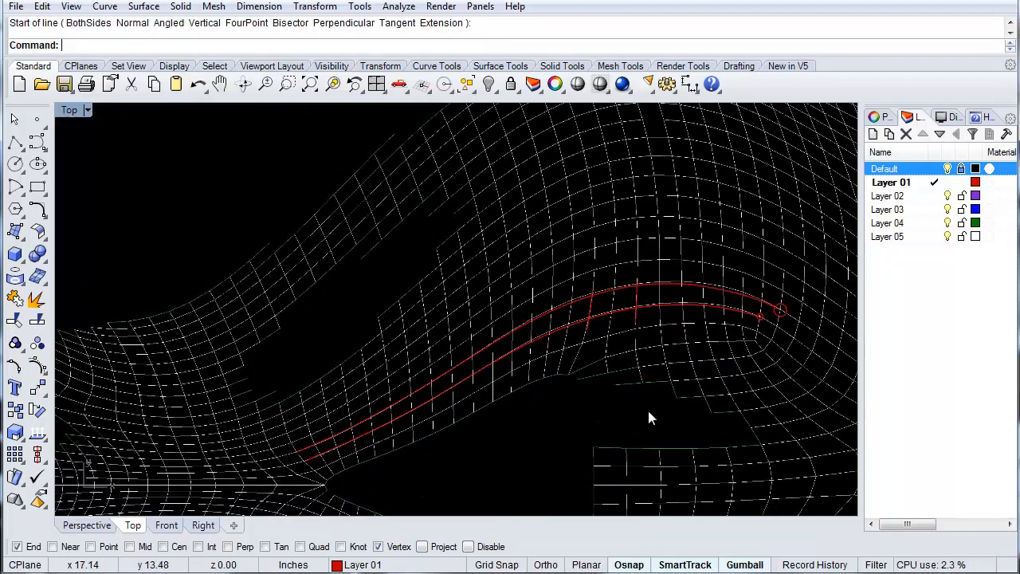
# Examine the traced curves, circles and cross lines over the grid, and the completed curve layout across the whole UV template
pyautogui.scroll(5, 650, 418)
pyautogui.moveTo(735, 364); pyautogui.dragTo(677, 348, button='right')
pyautogui.scroll(-3, 537, 311)
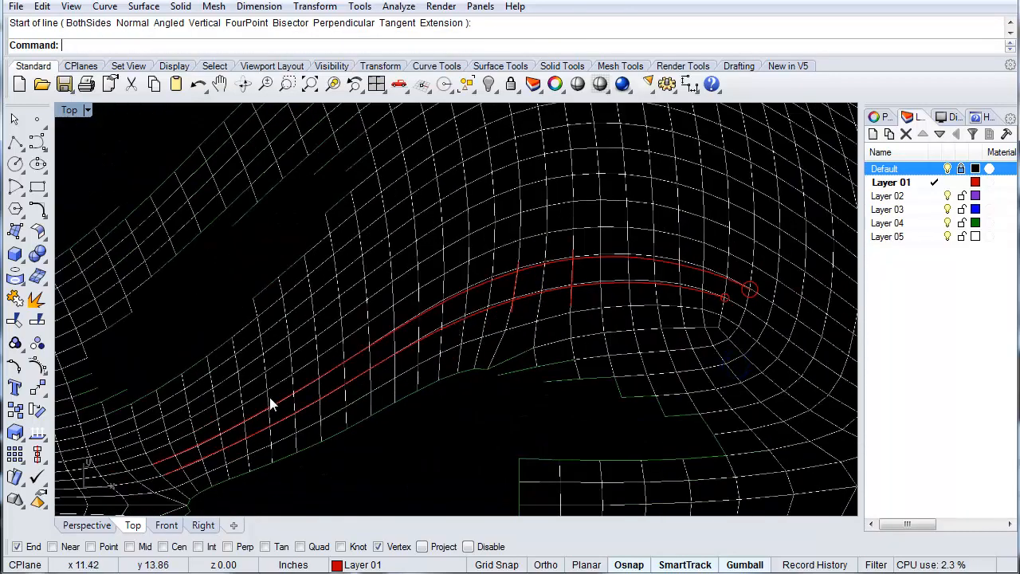
pyautogui.click(422, 323)
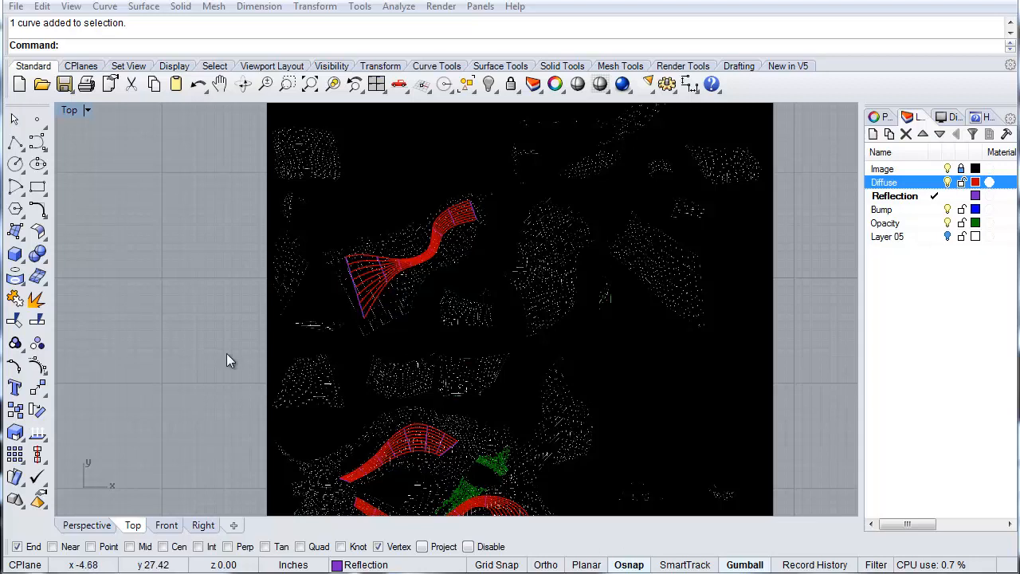
pyautogui.moveTo(494, 291); pyautogui.dragTo(556, 297, button='right')
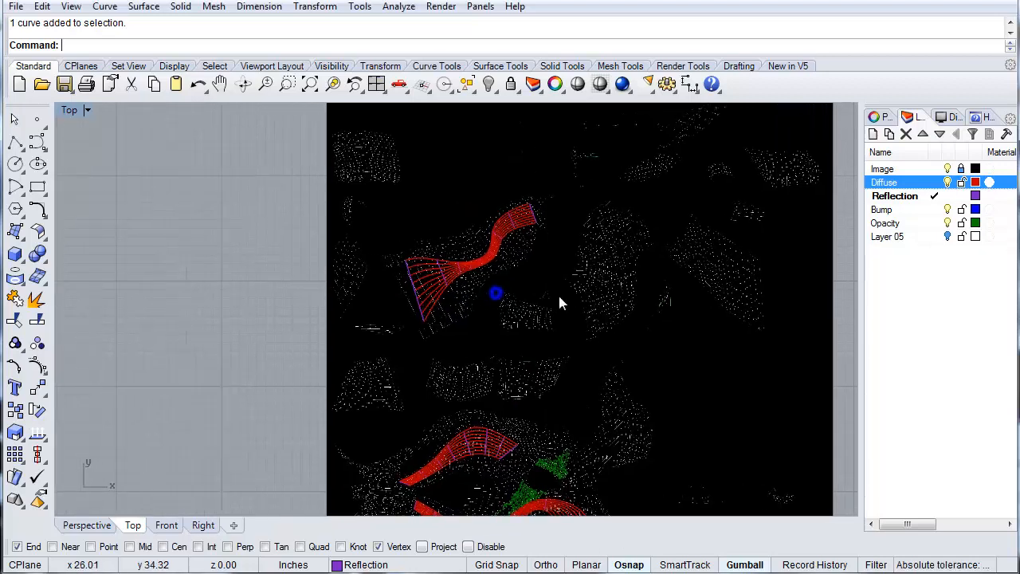
pyautogui.scroll(-1, 904, 204)
pyautogui.moveTo(735, 297); pyautogui.dragTo(690, 285, button='right')
pyautogui.scroll(-2, 687, 282)
pyautogui.moveTo(759, 321); pyautogui.dragTo(659, 311, button='right')
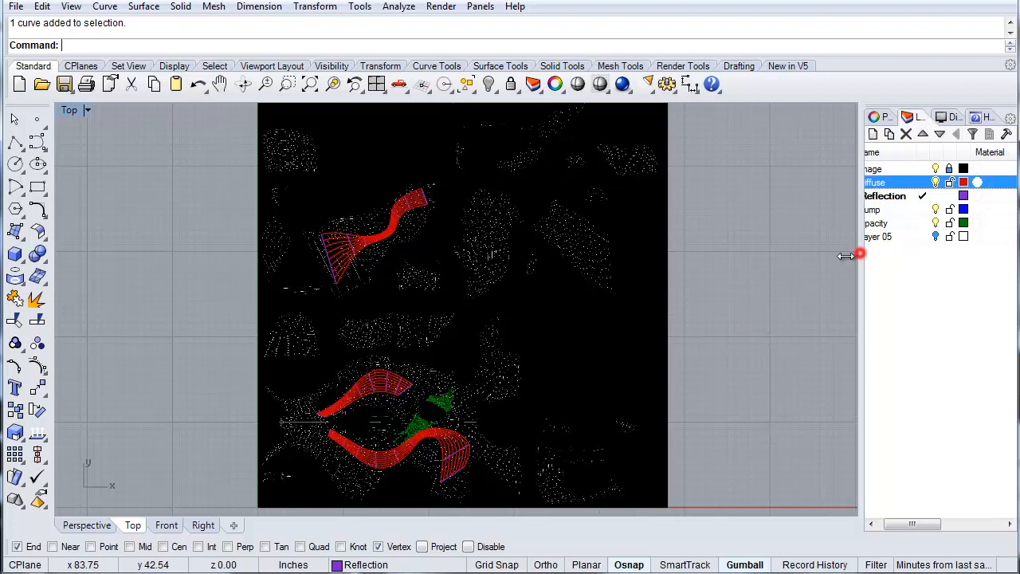
# Hide the Image, Bump and Opacity layers to view only the Diffuse and Reflection curves
pyautogui.moveTo(859, 252); pyautogui.dragTo(821, 253)
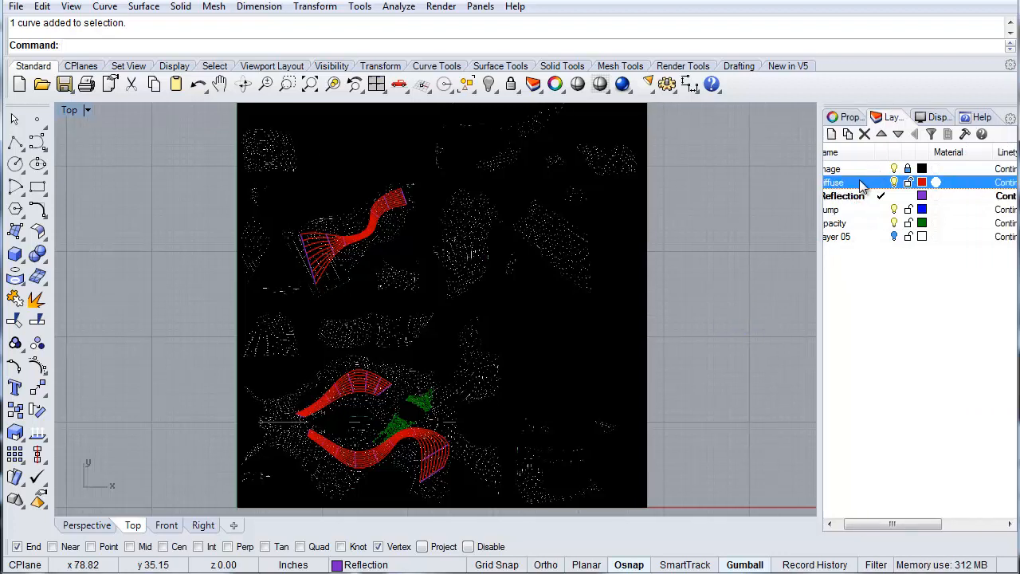
pyautogui.click(838, 183)
pyautogui.click(850, 196)
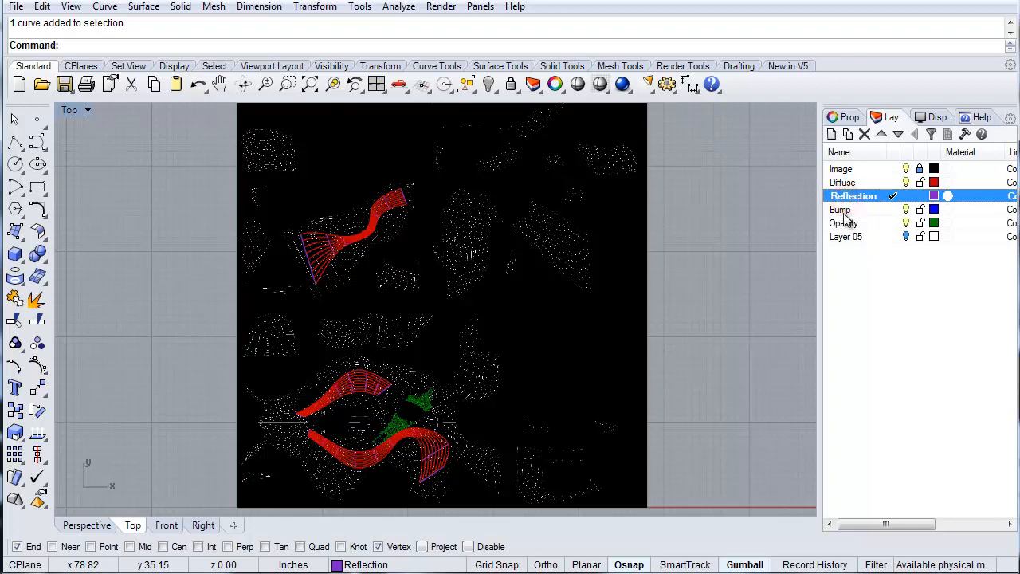
pyautogui.click(907, 169)
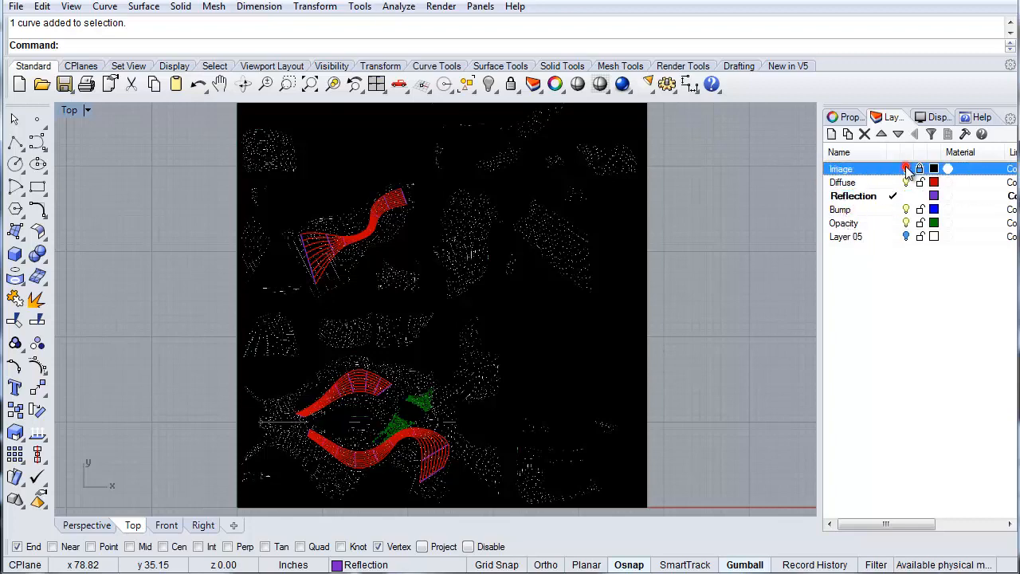
pyautogui.scroll(4, 333, 443)
pyautogui.scroll(6, 333, 443)
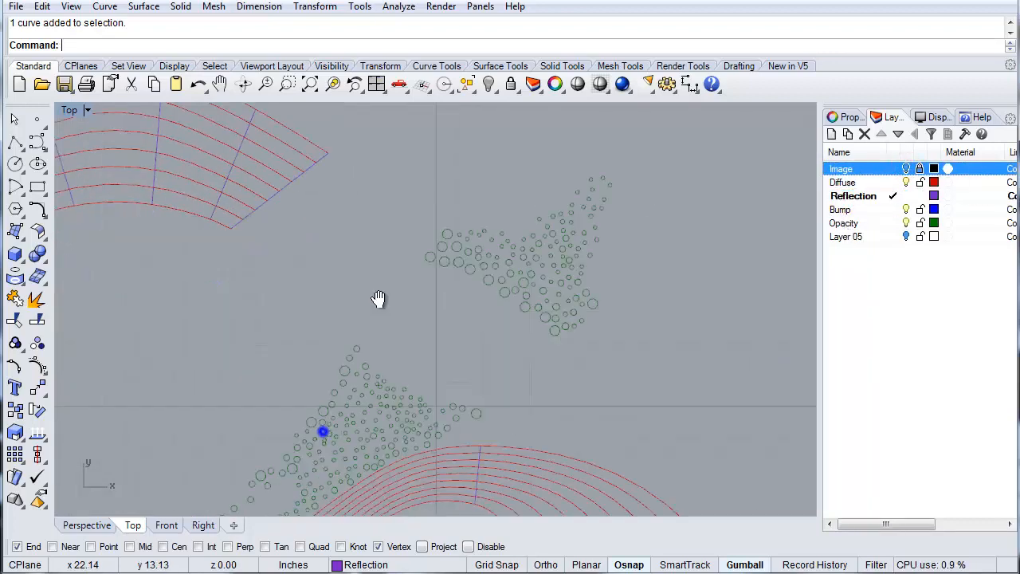
pyautogui.click(907, 210)
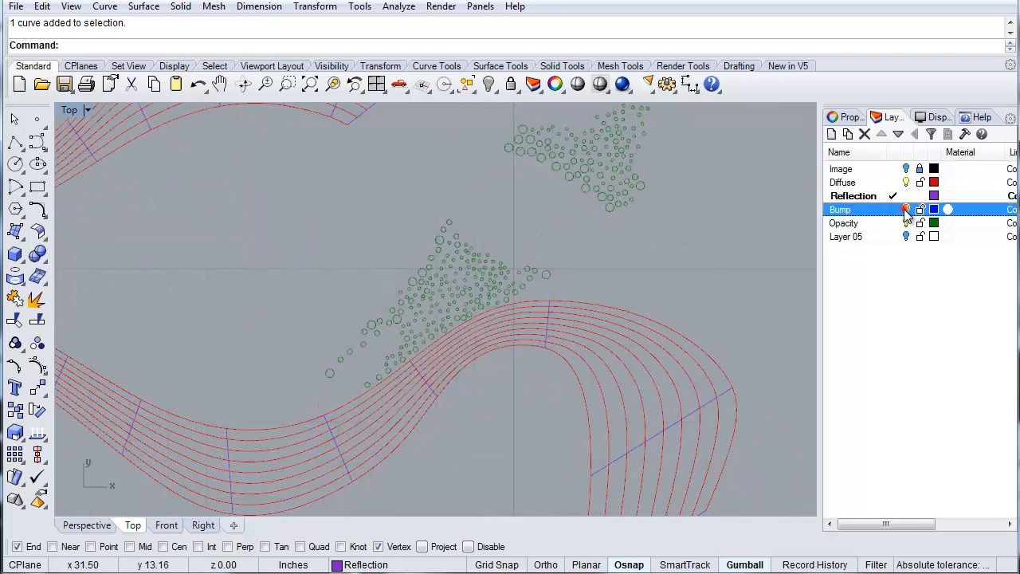
pyautogui.click(906, 223)
pyautogui.scroll(-6, 576, 263)
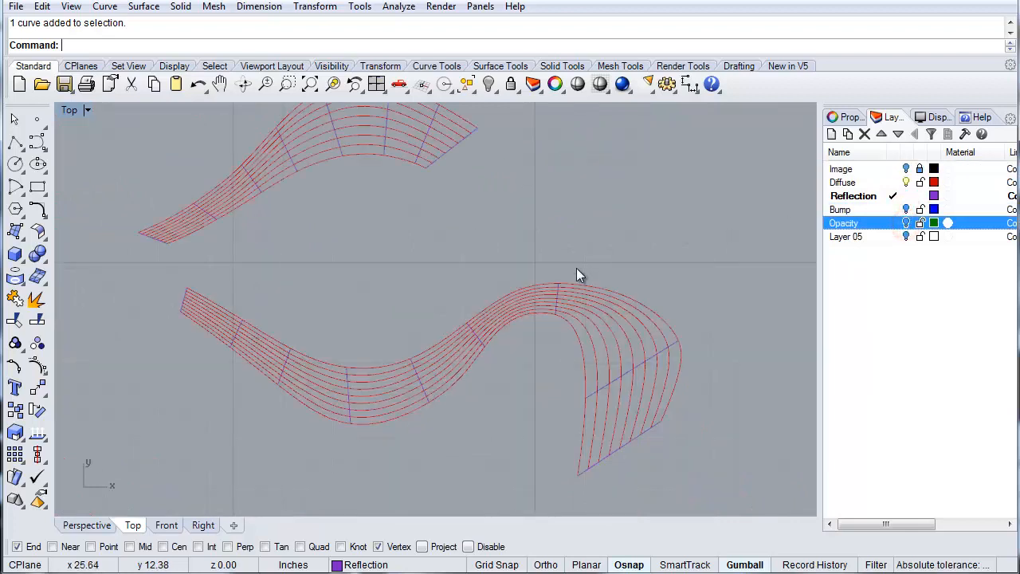
# Isolate the Diffuse curves and the Reflection lines in turn, making each layer current while hiding the other, and turn Diffuse back on
pyautogui.click(893, 183)
pyautogui.click(906, 196)
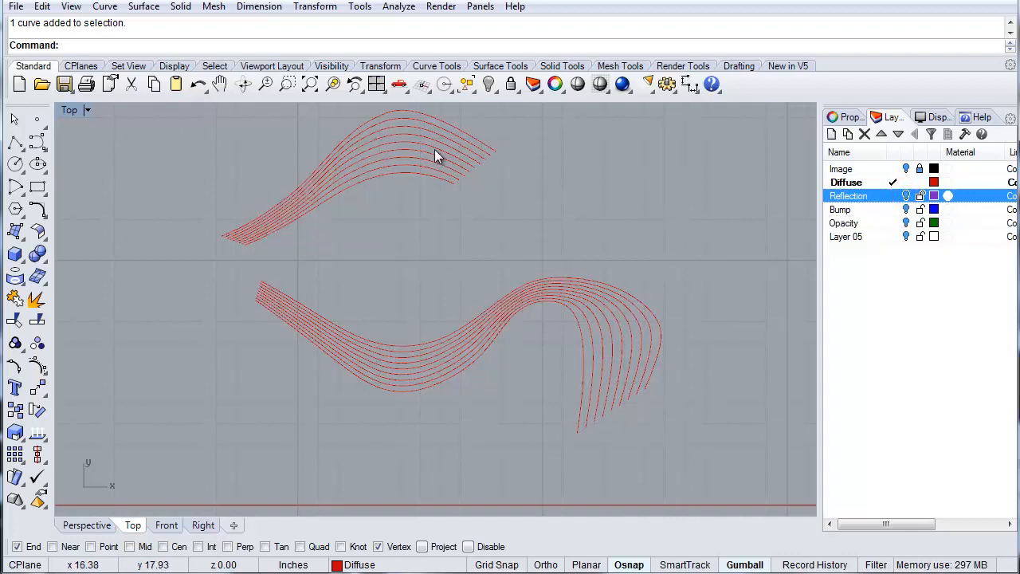
pyautogui.click(905, 182)
pyautogui.click(906, 195)
pyautogui.click(897, 191)
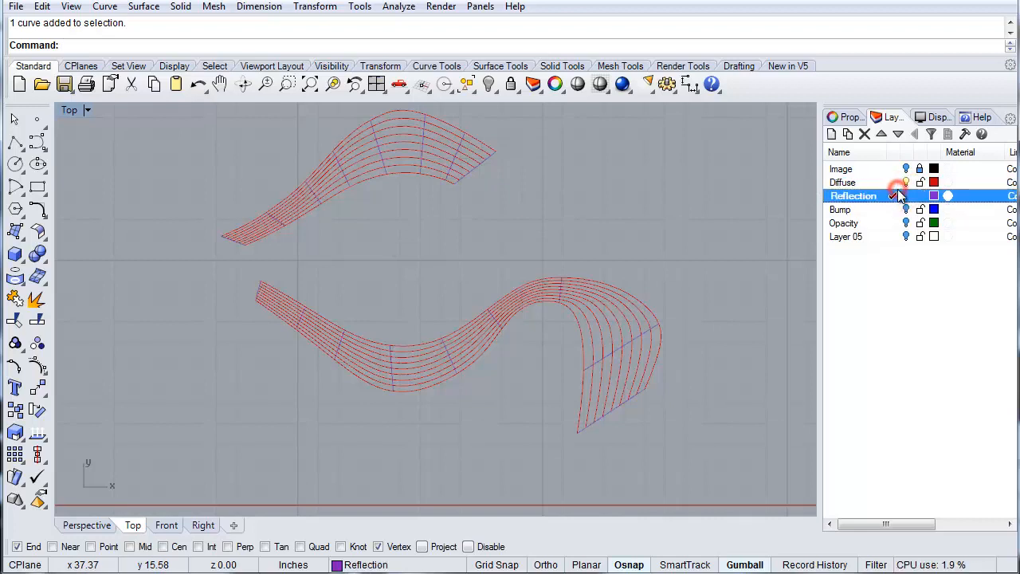
pyautogui.click(906, 182)
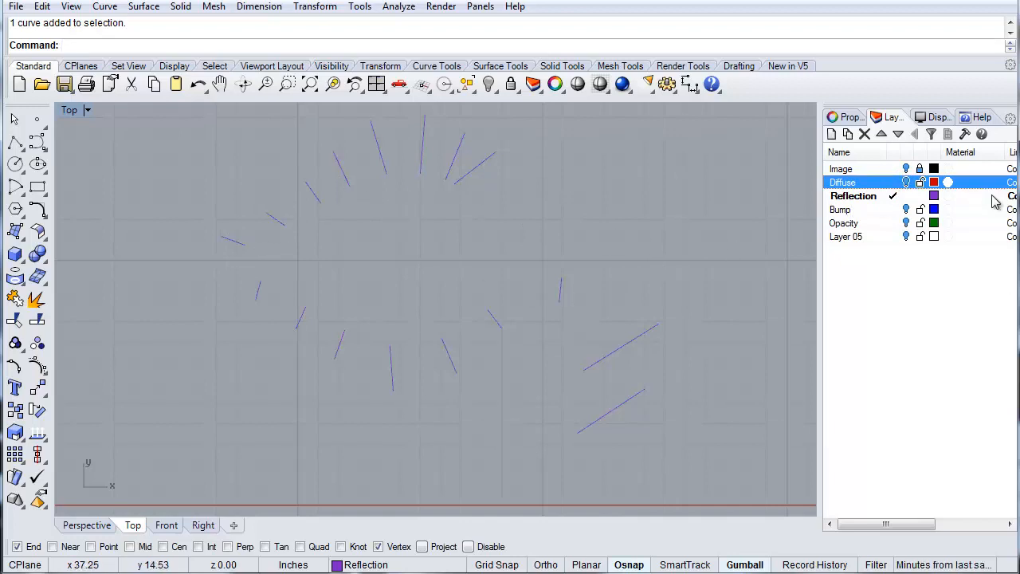
pyautogui.click(906, 182)
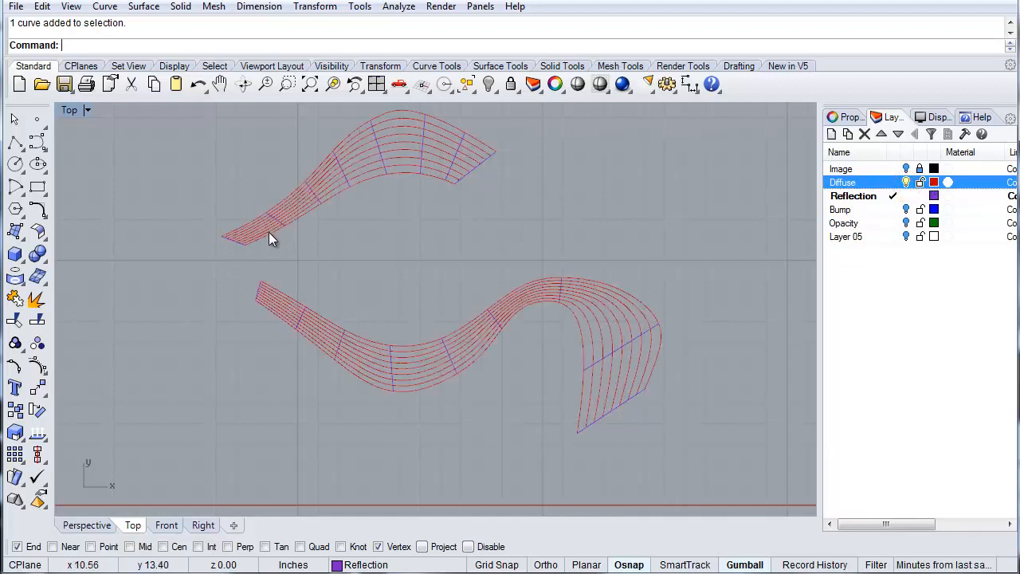
# Make Bump the visible current layer, hide Diffuse and Reflection, and examine the bump lines across the template
pyautogui.scroll(5, 269, 232)
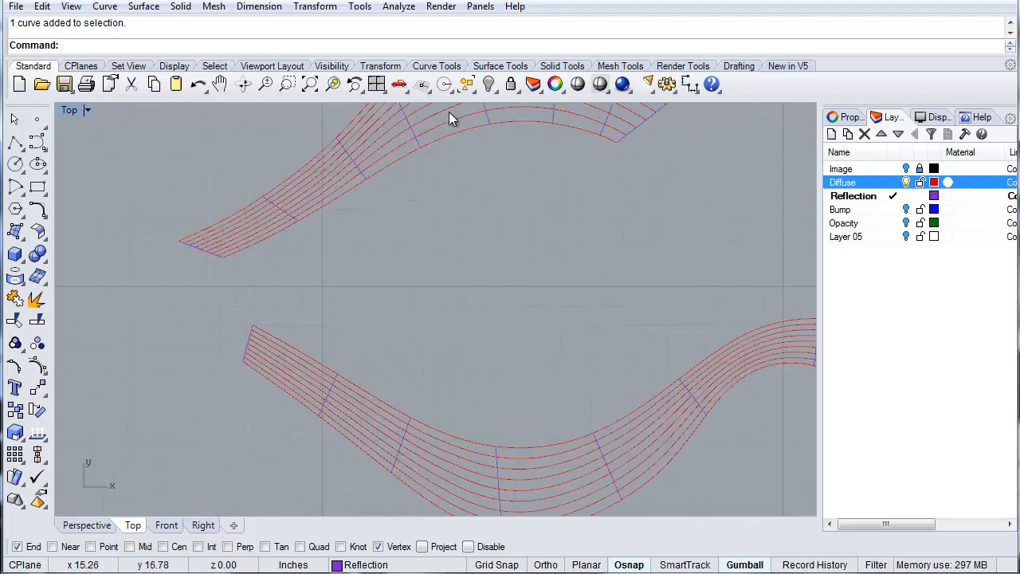
pyautogui.click(906, 197)
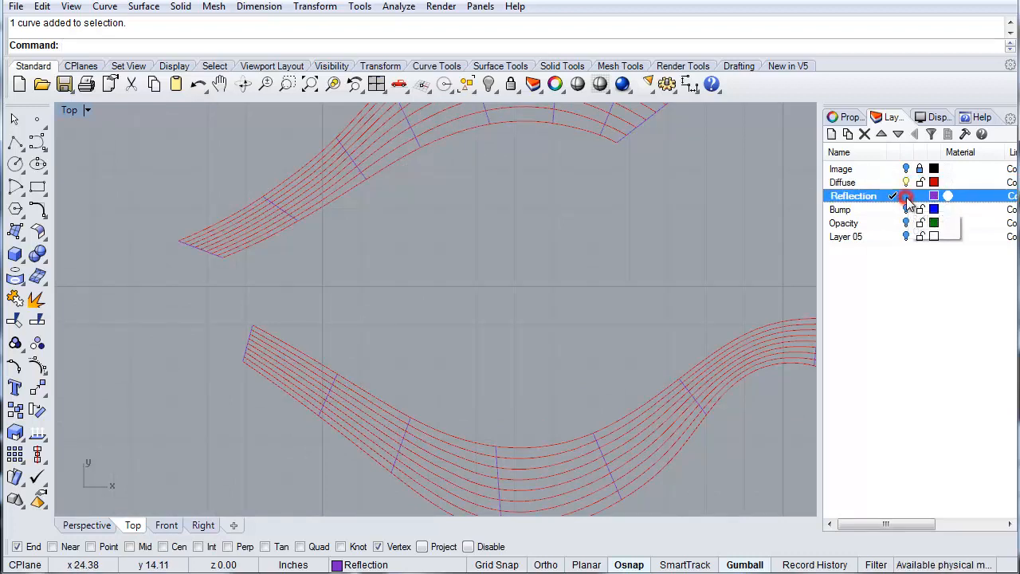
pyautogui.click(904, 185)
pyautogui.click(904, 208)
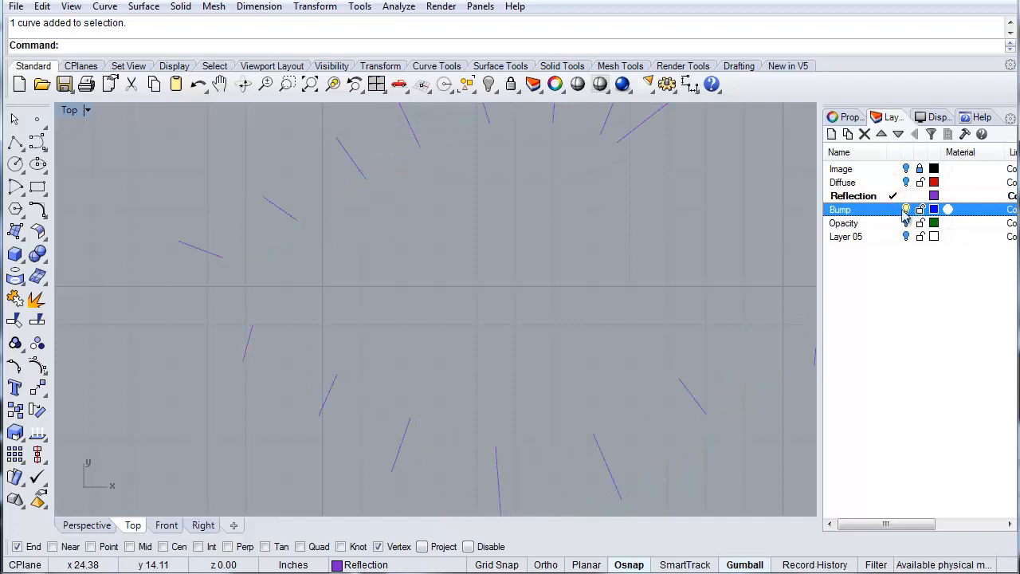
pyautogui.click(895, 209)
pyautogui.click(907, 197)
pyautogui.scroll(4, 413, 273)
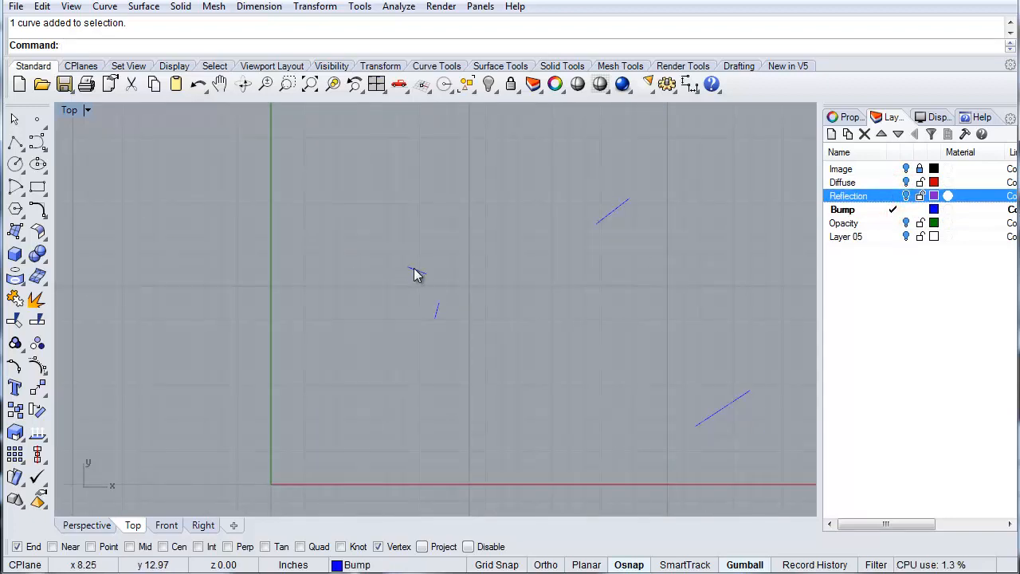
pyautogui.scroll(-8, 643, 308)
pyautogui.scroll(6, 587, 169)
pyautogui.moveTo(630, 195); pyautogui.dragTo(494, 250, button='right')
pyautogui.scroll(-5, 578, 243)
pyautogui.scroll(3, 574, 232)
pyautogui.moveTo(574, 232); pyautogui.dragTo(441, 345, button='right')
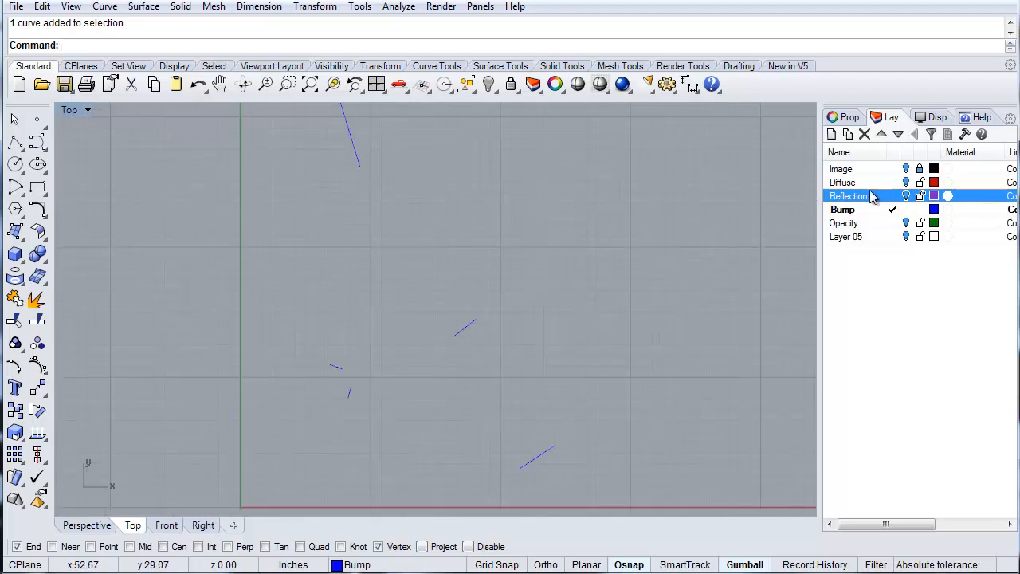
# Make Opacity the visible current layer, hide Bump, and examine the two clusters of circles
pyautogui.click(906, 222)
pyautogui.click(893, 223)
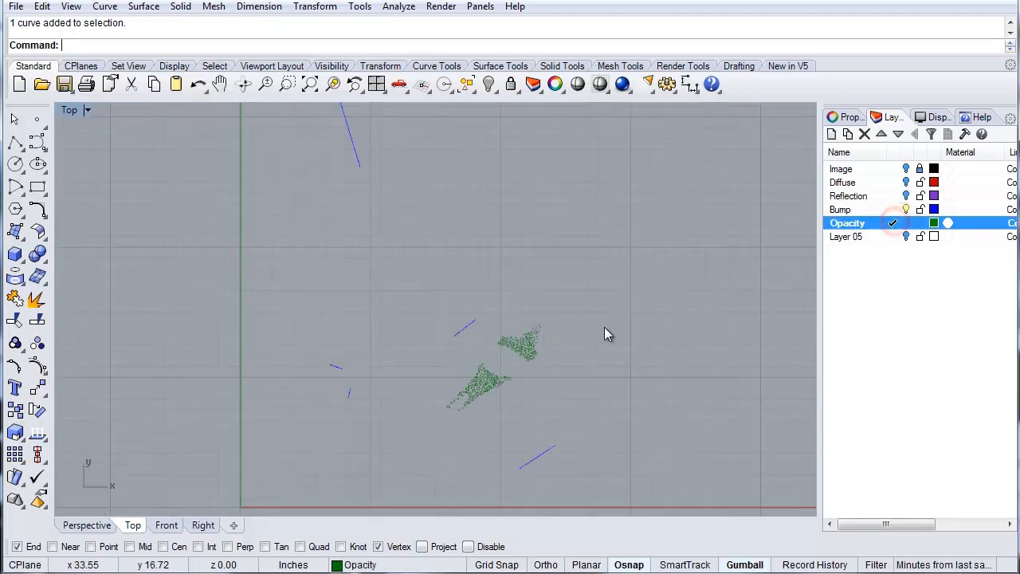
pyautogui.scroll(3, 557, 351)
pyautogui.scroll(8, 525, 362)
pyautogui.click(906, 210)
pyautogui.moveTo(608, 400); pyautogui.dragTo(689, 340, button='right')
pyautogui.scroll(-4, 522, 287)
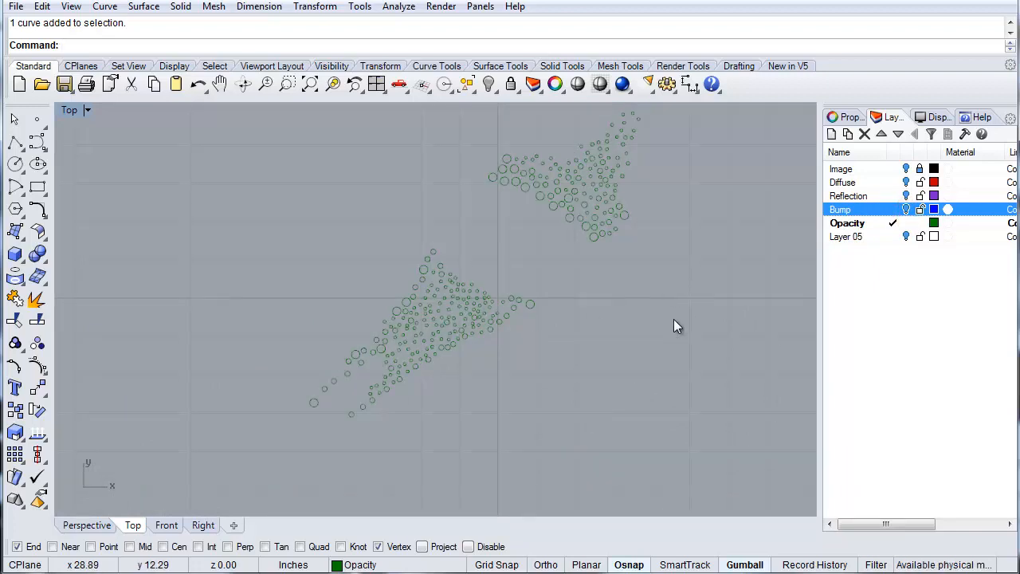
# Turn on the Bump, Image, Diffuse, Reflection and Layer 05 layers to display the whole UV template
pyautogui.click(894, 224)
pyautogui.click(906, 208)
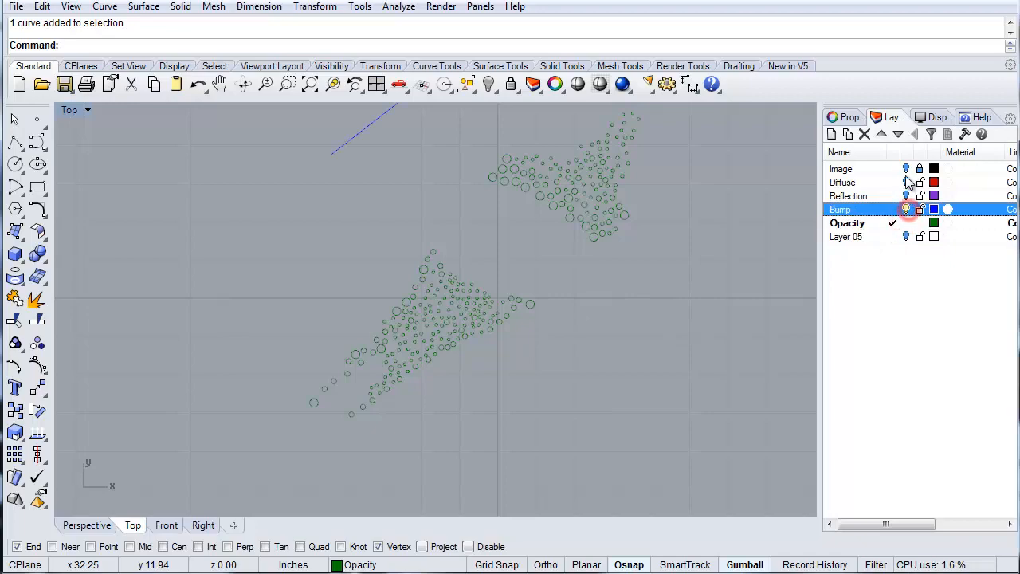
pyautogui.click(906, 169)
pyautogui.click(906, 183)
pyautogui.click(907, 196)
pyautogui.scroll(-10, 674, 301)
pyautogui.moveTo(674, 225); pyautogui.dragTo(390, 331, button='right')
pyautogui.click(906, 236)
pyautogui.scroll(-4, 691, 289)
pyautogui.moveTo(691, 290); pyautogui.dragTo(663, 303, button='right')
pyautogui.scroll(4, 686, 292)
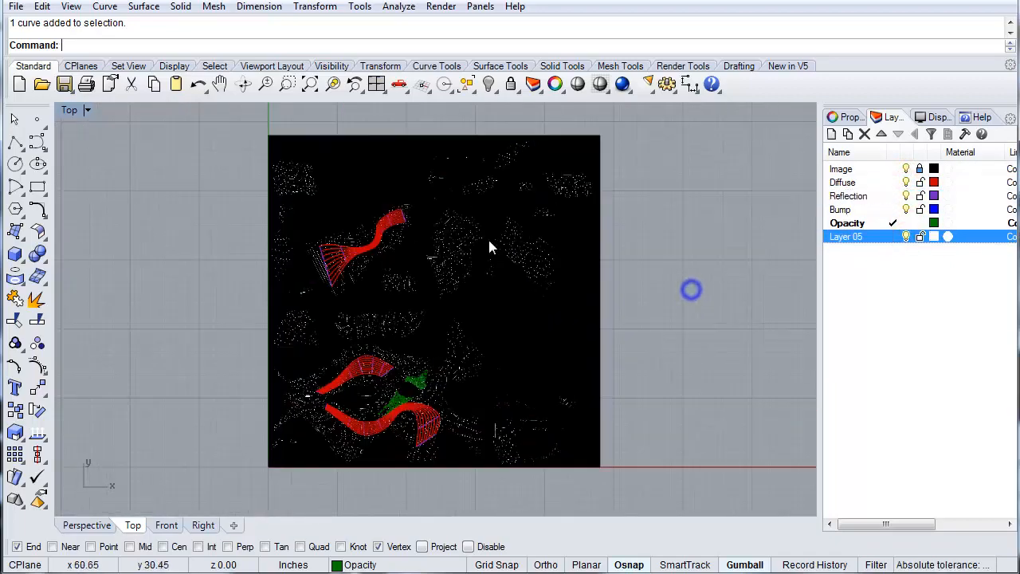
# Set up a copy of the file for saving on the Desktop as an AutoCAD Drawing named maps.dwg
pyautogui.click(16, 6)
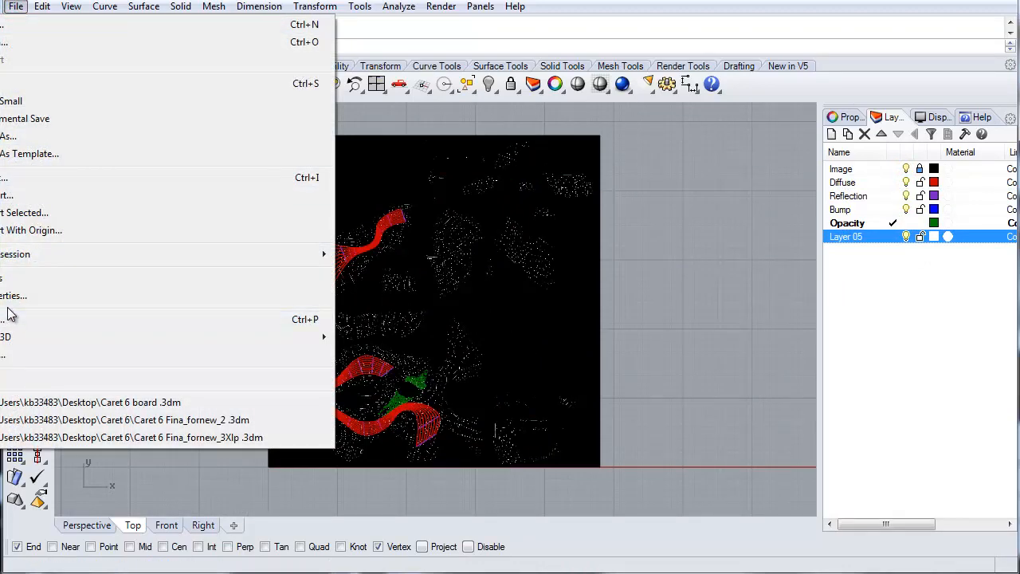
pyautogui.click(10, 136)
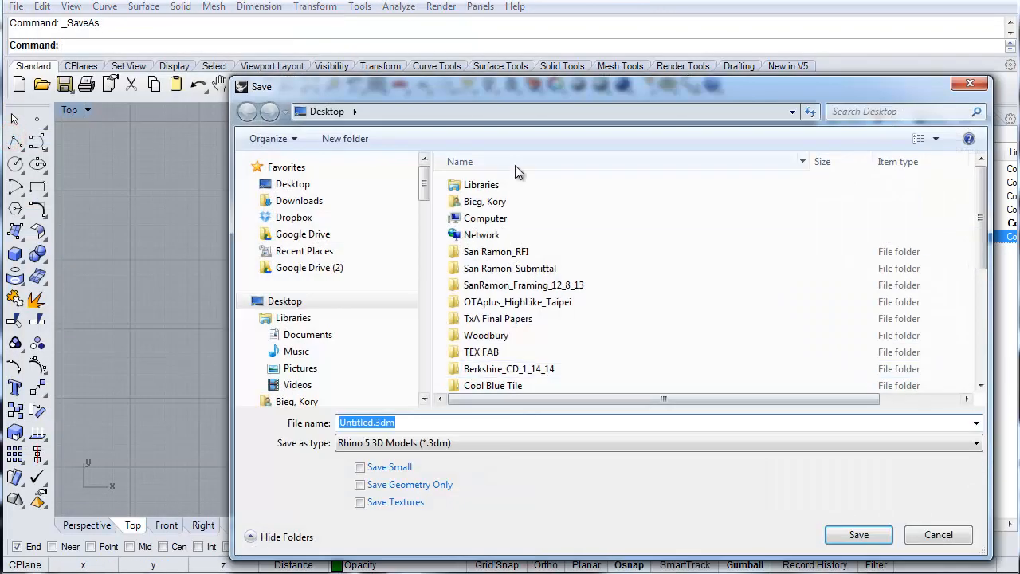
pyautogui.click(378, 422)
pyautogui.click(391, 441)
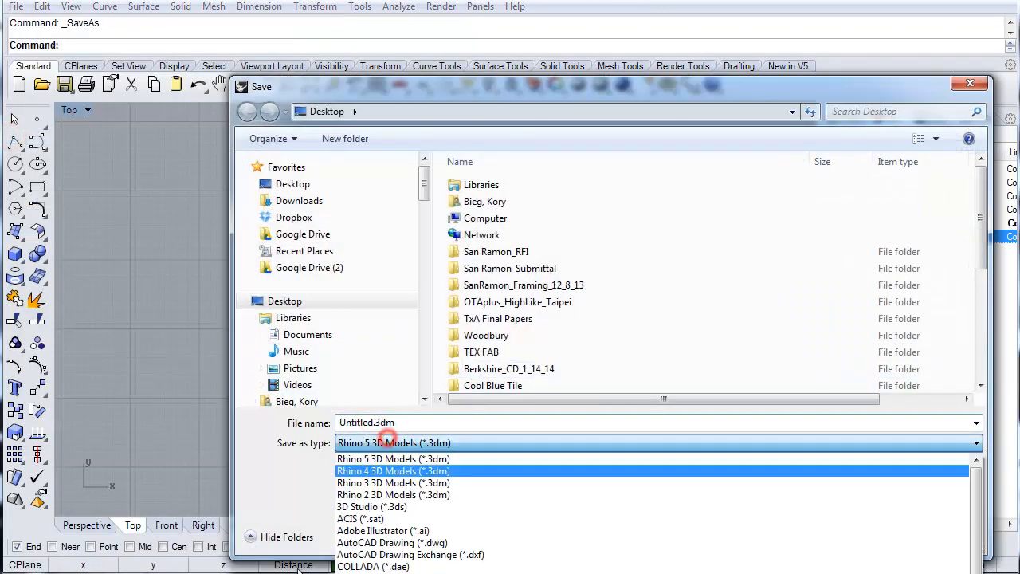
pyautogui.click(391, 542)
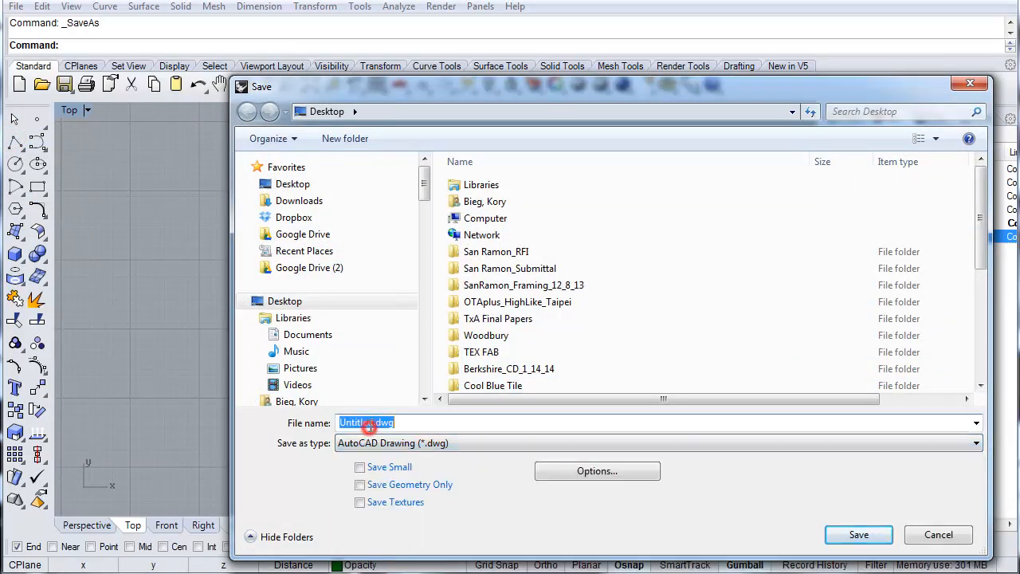
pyautogui.click(368, 423)
pyautogui.doubleClick(363, 423)
pyautogui.write('t')
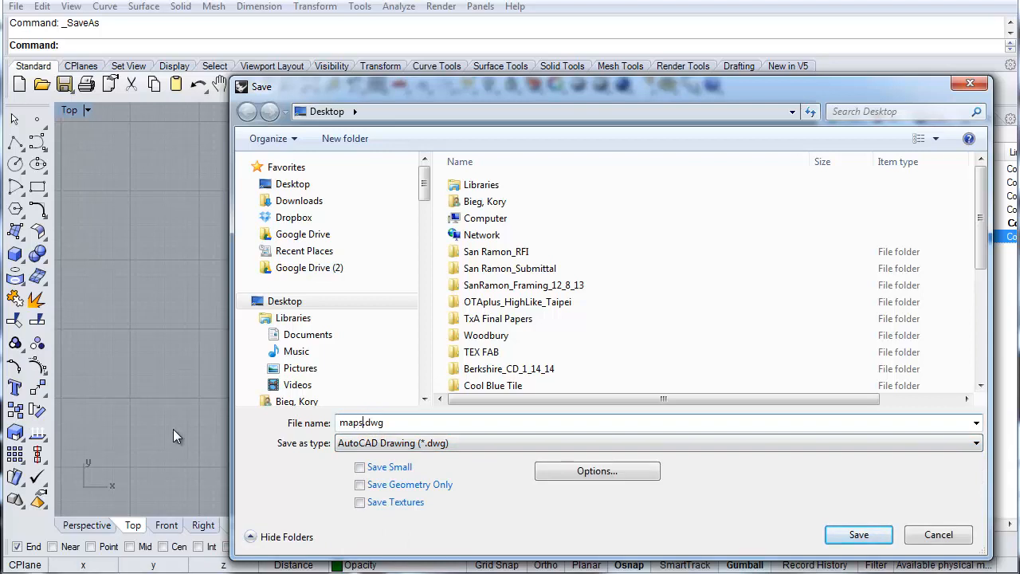
# Choose the 2004 Lines export scheme and save the drawing, accepting the default polygon mesh options
pyautogui.click(597, 471)
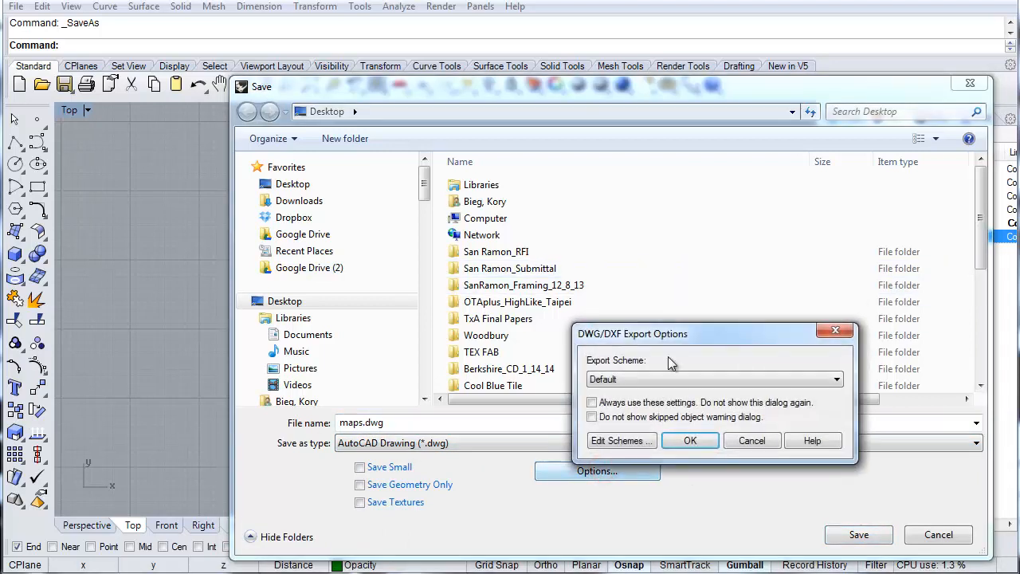
pyautogui.click(625, 379)
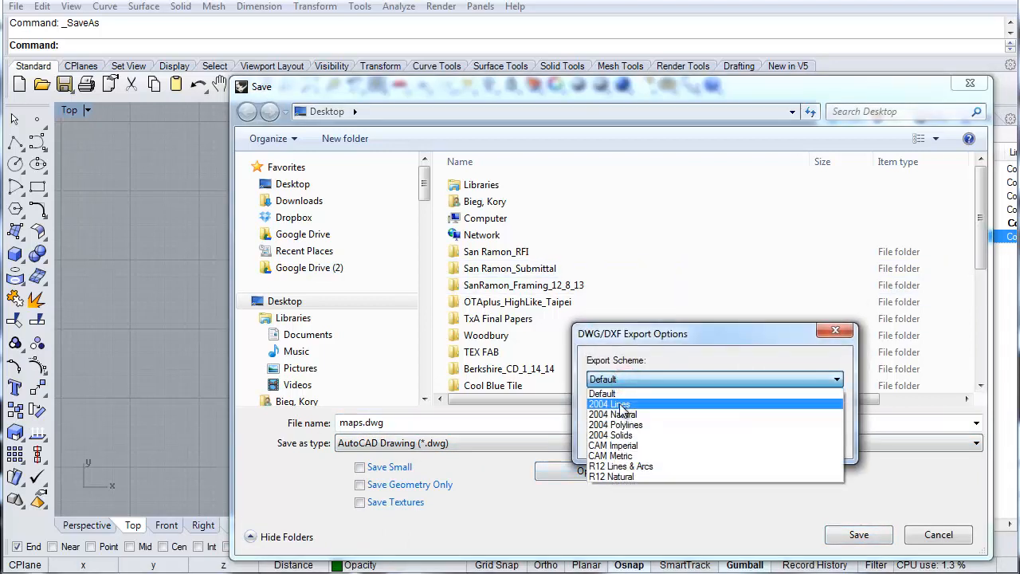
pyautogui.click(614, 405)
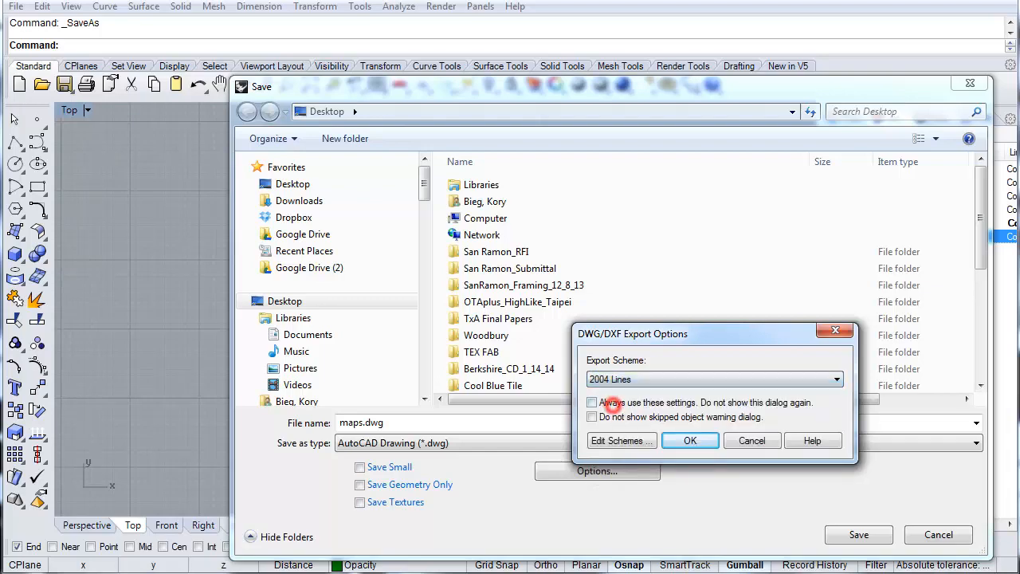
pyautogui.click(687, 441)
pyautogui.click(856, 532)
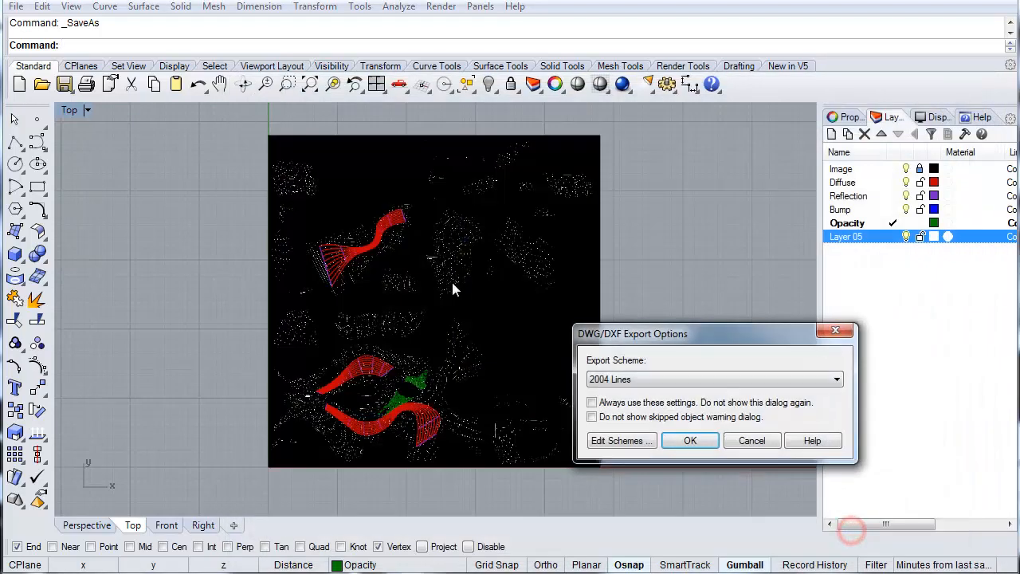
pyautogui.click(692, 441)
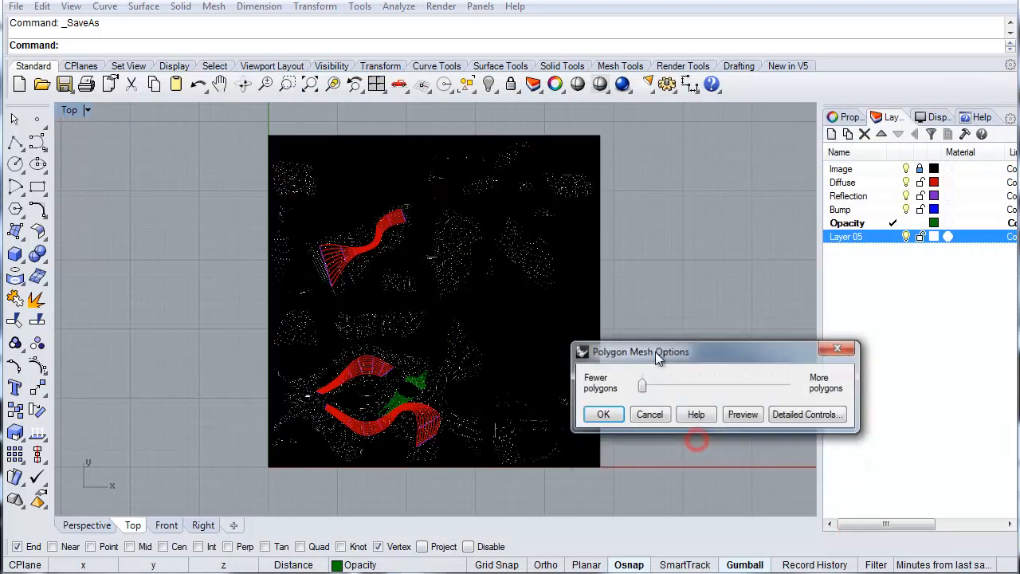
pyautogui.click(603, 414)
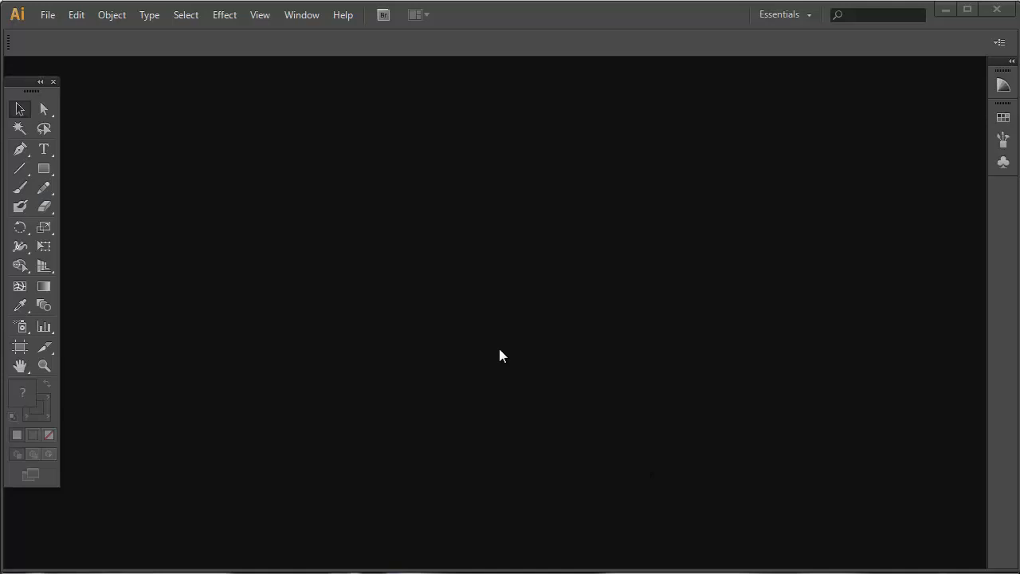
# In Illustrator, open maps.dwg from the Desktop, importing the artwork at a scale of 48 units to 1 inch
pyautogui.click(48, 16)
pyautogui.click(71, 69)
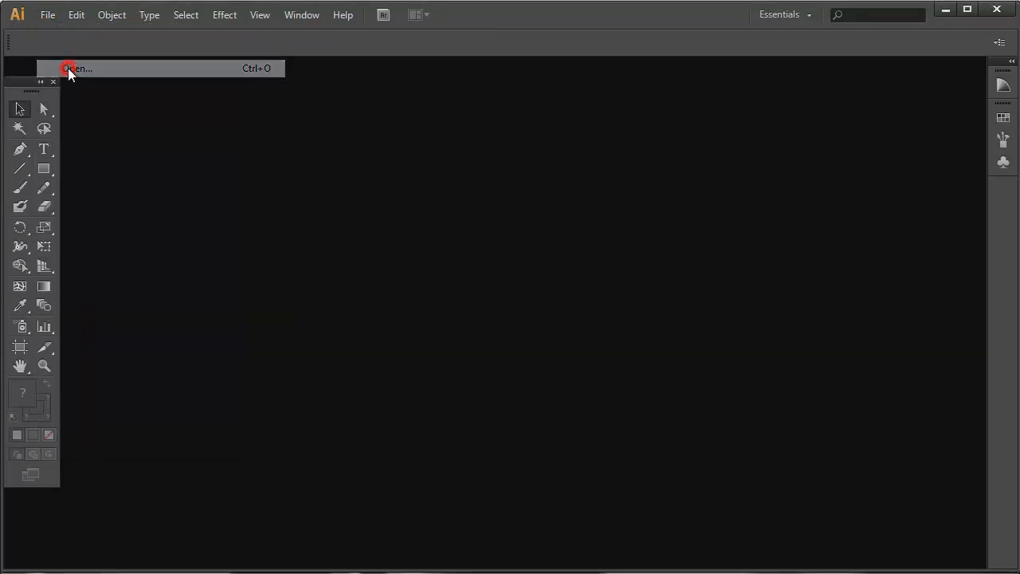
pyautogui.click(169, 81)
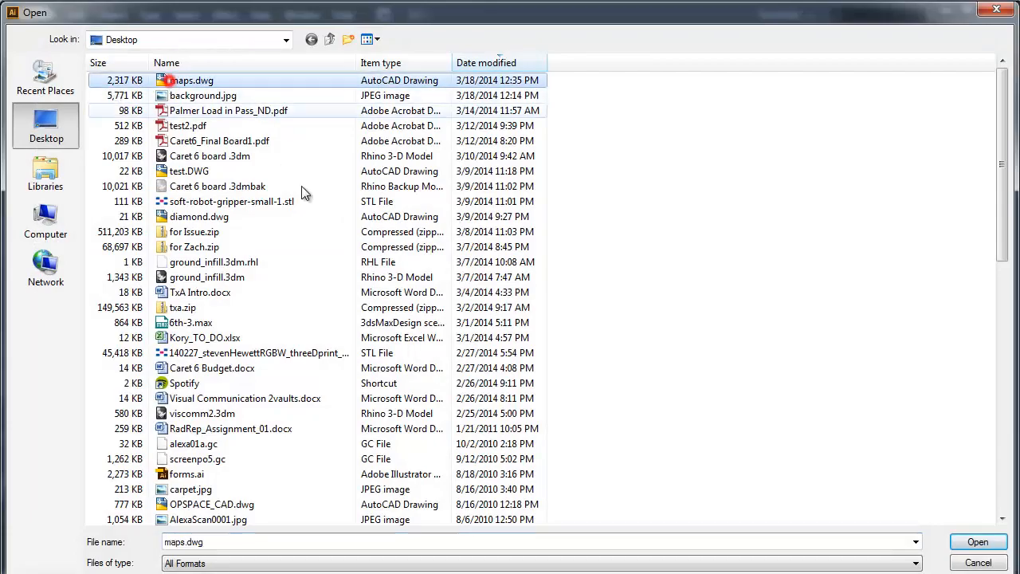
pyautogui.click(978, 542)
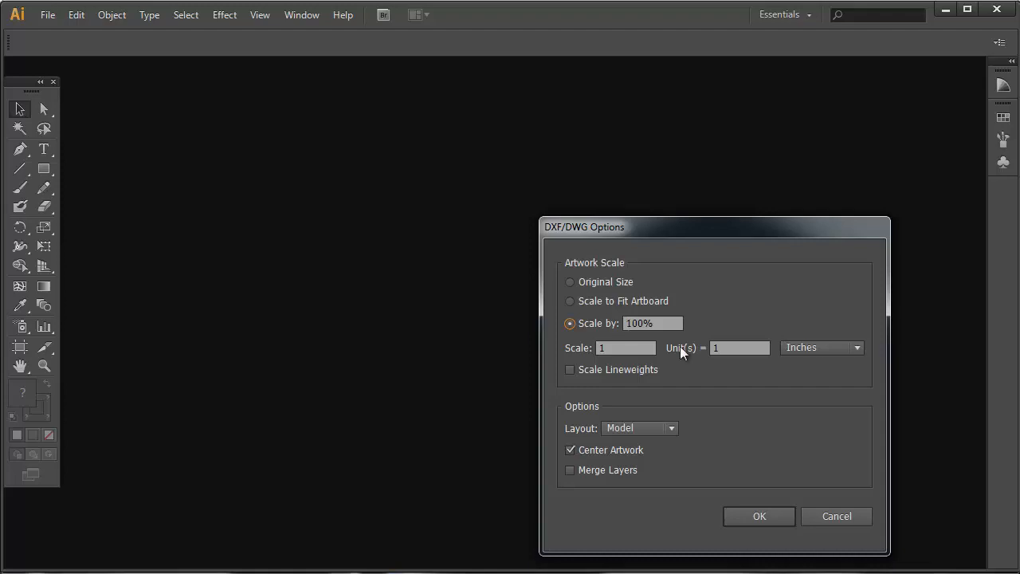
pyautogui.press('Tab')
pyautogui.write('48')
pyautogui.click(758, 515)
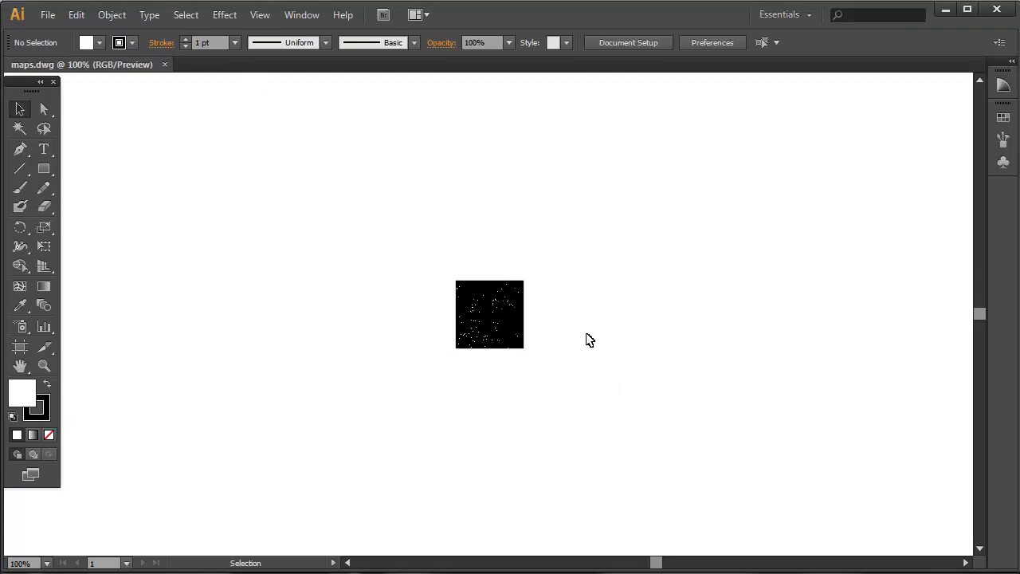
# Bring up the document's layer list and place it beside the imported artwork
pyautogui.click(299, 15)
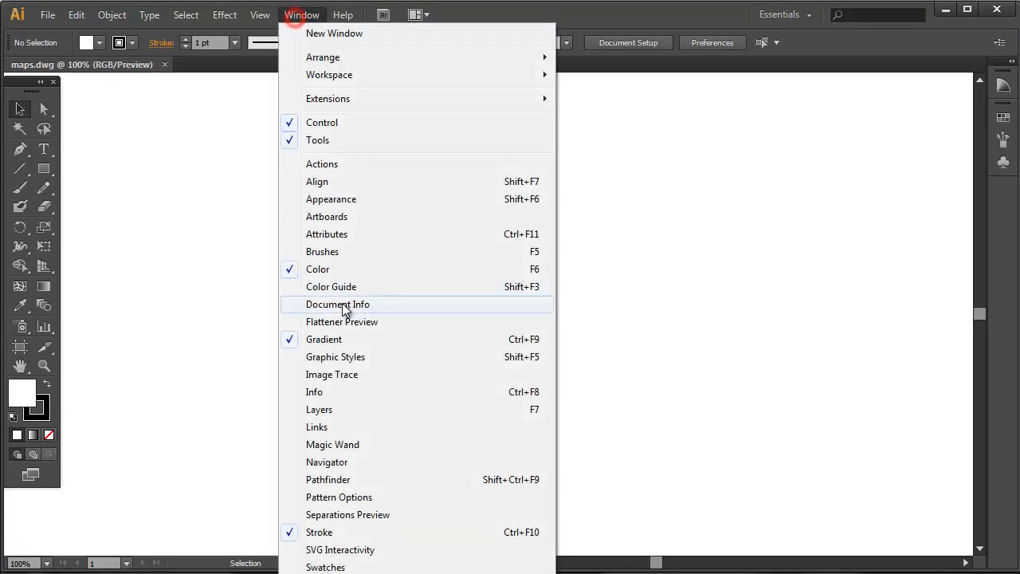
pyautogui.click(319, 409)
pyautogui.moveTo(908, 365); pyautogui.dragTo(861, 289)
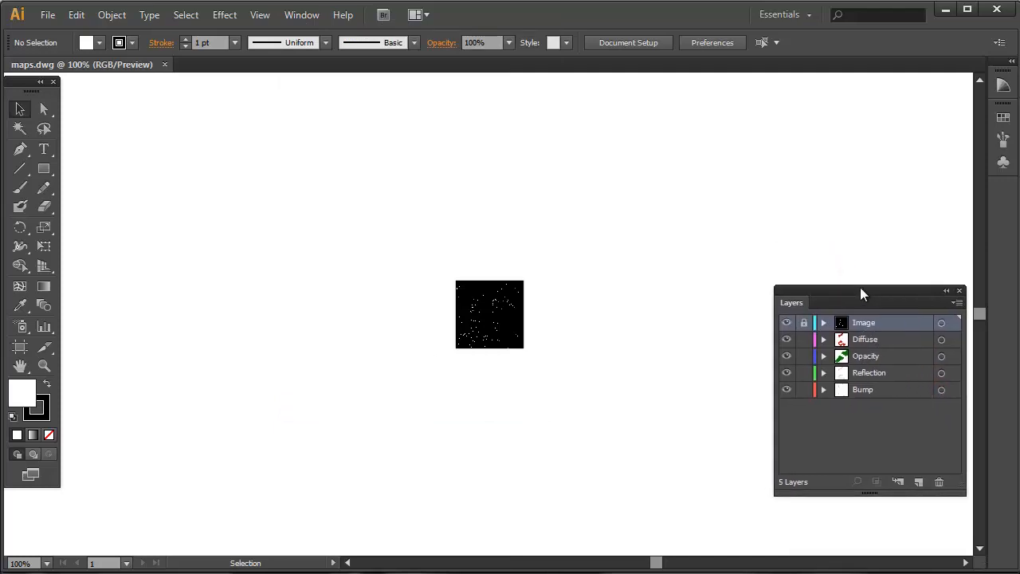
pyautogui.click(640, 245)
# Examine the imported artwork up close and check which of its layers can be selected
pyautogui.click(45, 365)
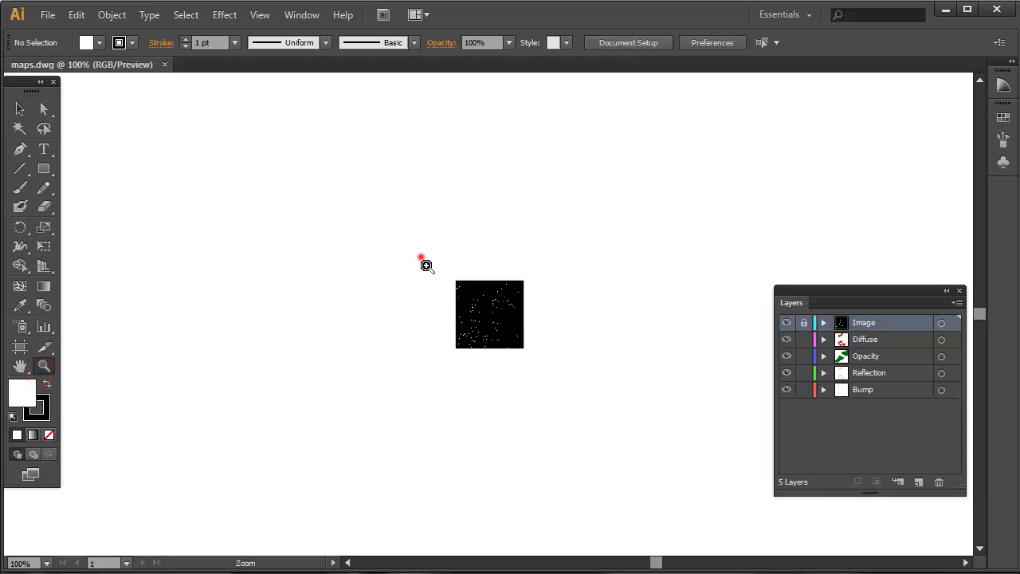
pyautogui.moveTo(419, 254); pyautogui.dragTo(581, 396)
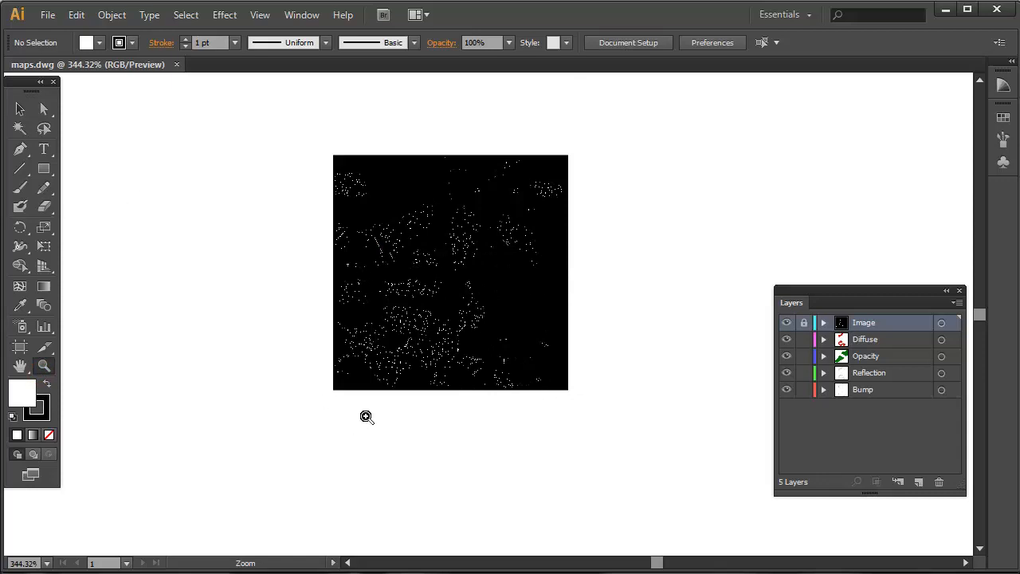
pyautogui.keyDown('alt'); pyautogui.click(422, 253); pyautogui.keyUp('alt')
pyautogui.keyDown('alt'); pyautogui.click(473, 278); pyautogui.keyUp('alt')
pyautogui.keyDown('alt'); pyautogui.click(533, 304); pyautogui.keyUp('alt')
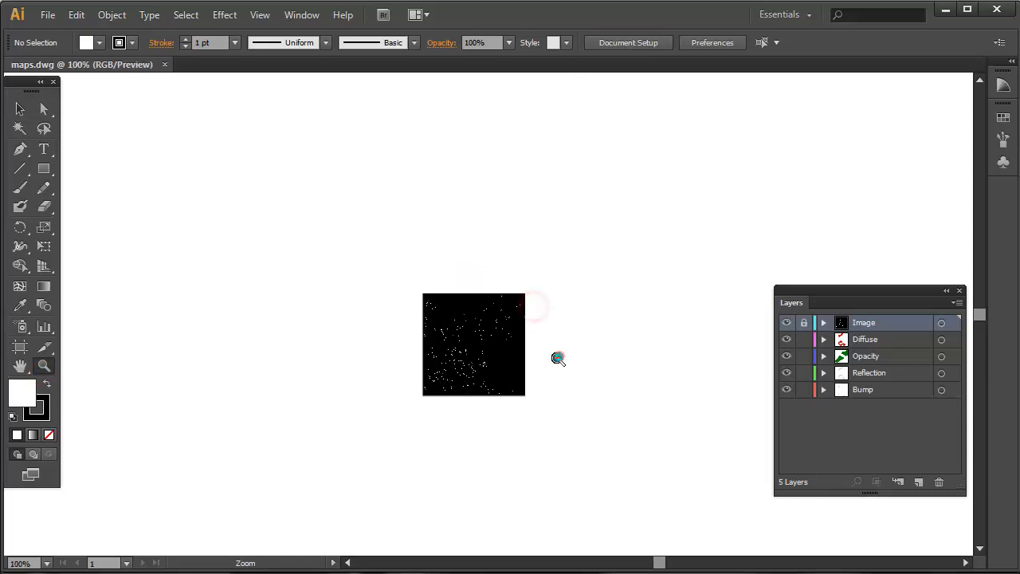
pyautogui.keyDown('alt'); pyautogui.click(558, 359); pyautogui.keyUp('alt')
pyautogui.click(20, 108)
pyautogui.moveTo(327, 230); pyautogui.dragTo(493, 291)
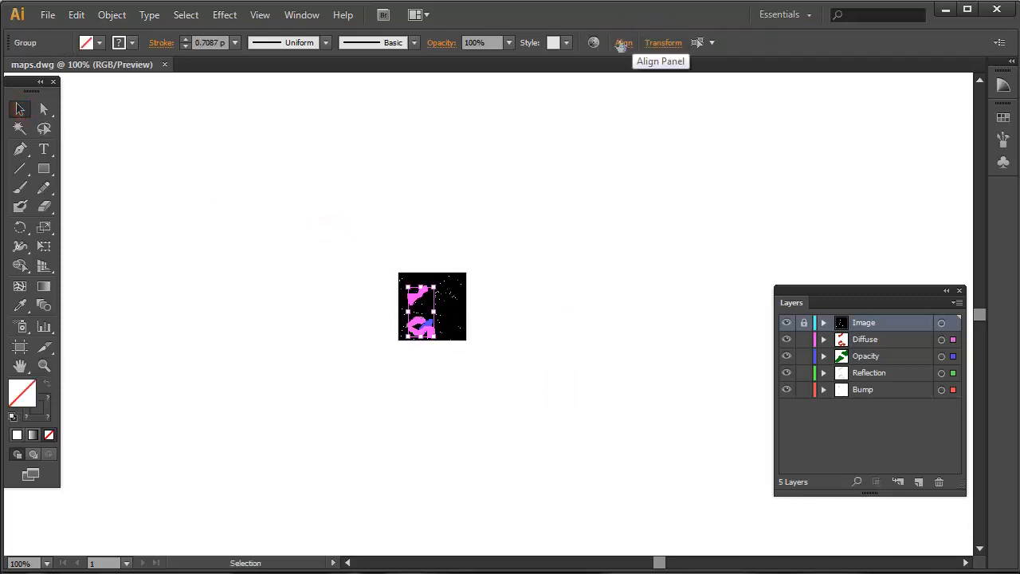
pyautogui.click(514, 107)
# Open artboard editing from the document setup and check the artboard's width and height
pyautogui.click(627, 42)
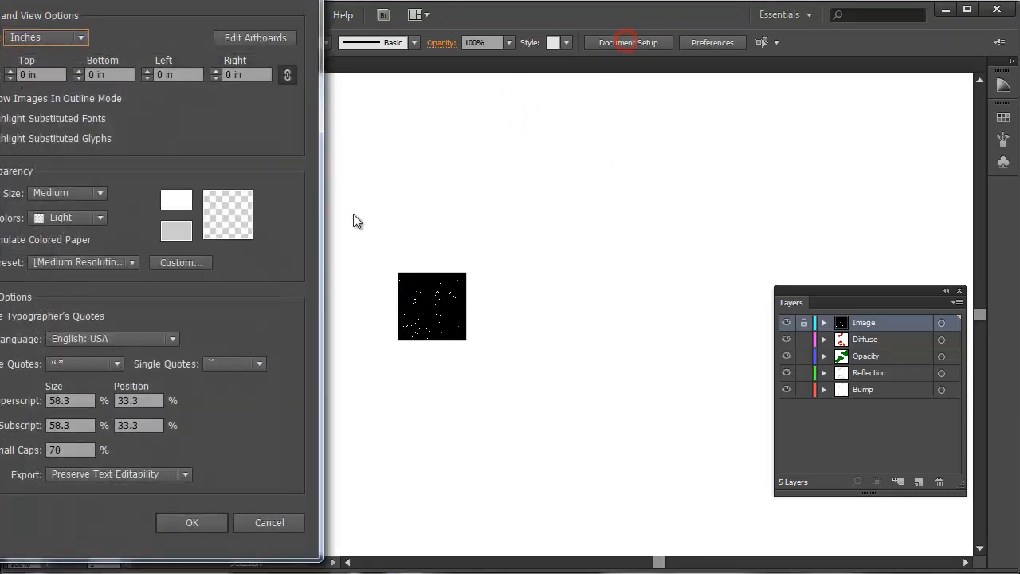
pyautogui.click(236, 41)
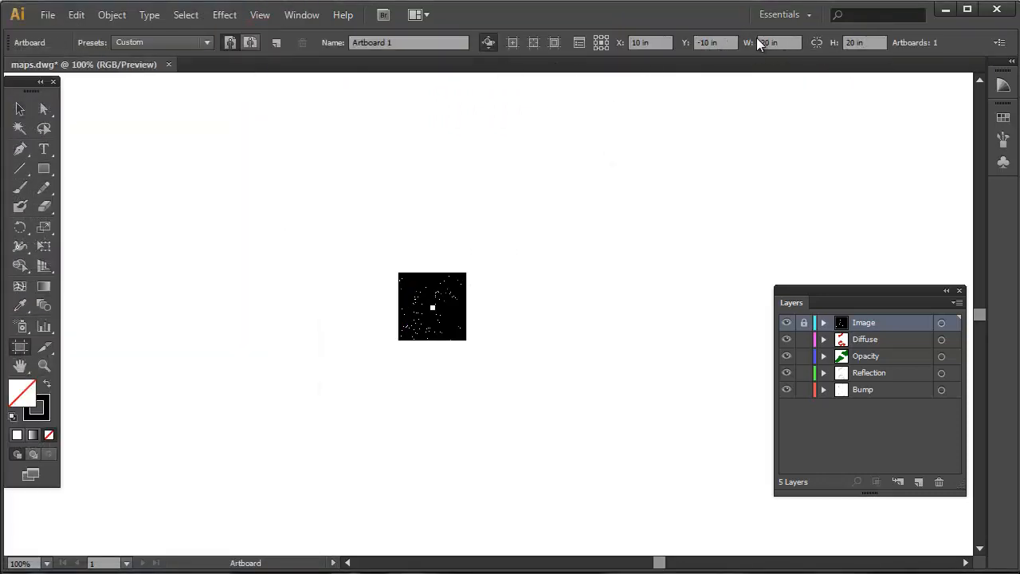
pyautogui.click(20, 109)
pyautogui.click(140, 256)
# Unlock the Image layer, select all the artwork and scale it up to 20 by 20 in to fill the artboard
pyautogui.click(44, 365)
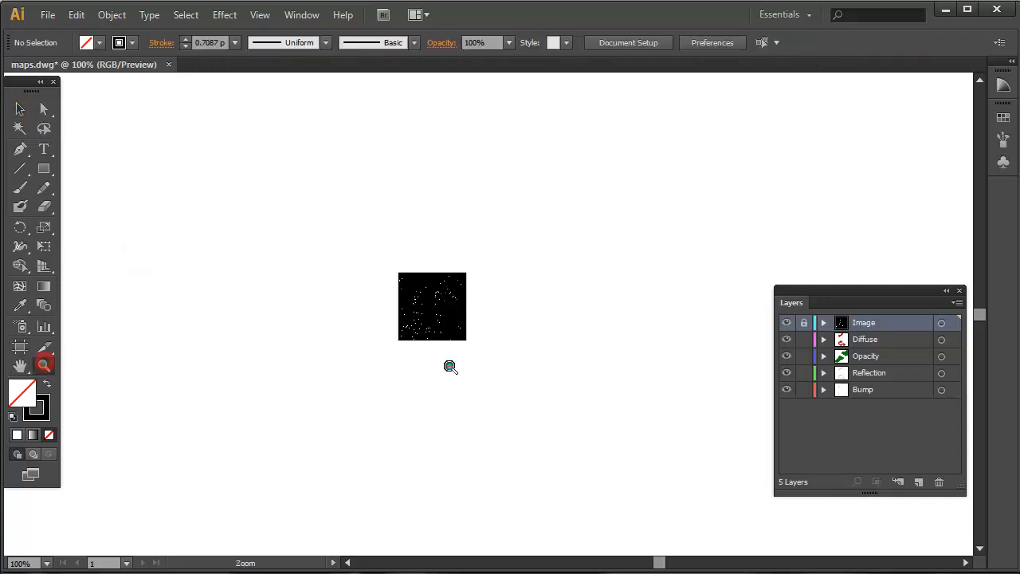
pyautogui.keyDown('alt'); pyautogui.click(449, 364); pyautogui.keyUp('alt')
pyautogui.keyDown('alt'); pyautogui.click(489, 371); pyautogui.keyUp('alt')
pyautogui.scroll(2, 543, 285)
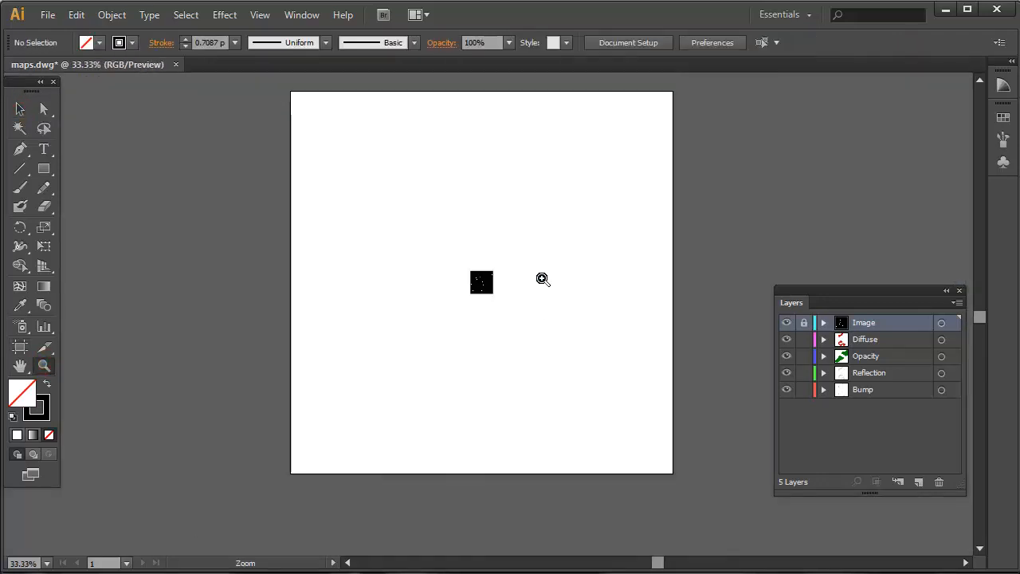
pyautogui.click(20, 108)
pyautogui.moveTo(410, 241); pyautogui.dragTo(495, 275)
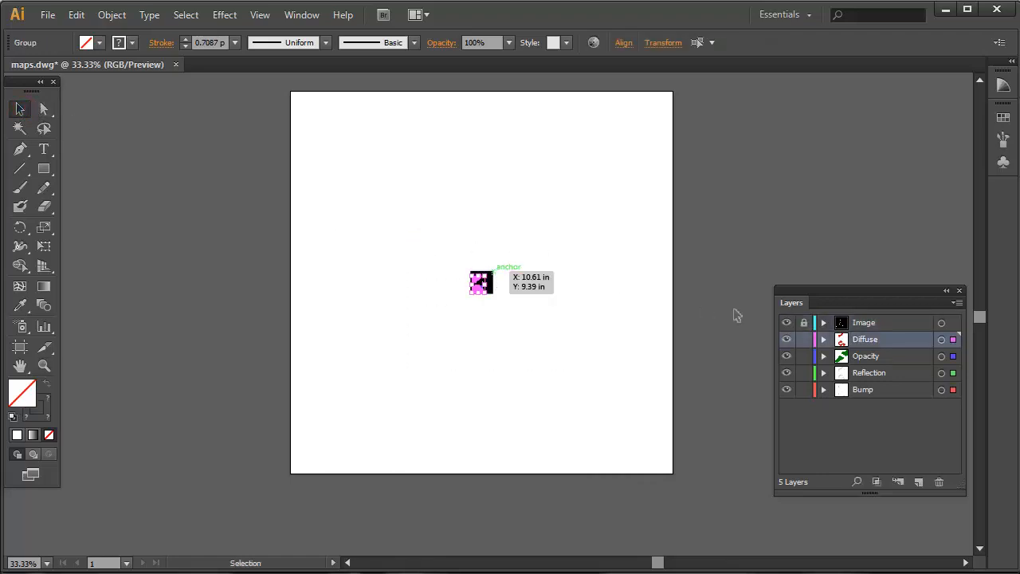
pyautogui.click(803, 323)
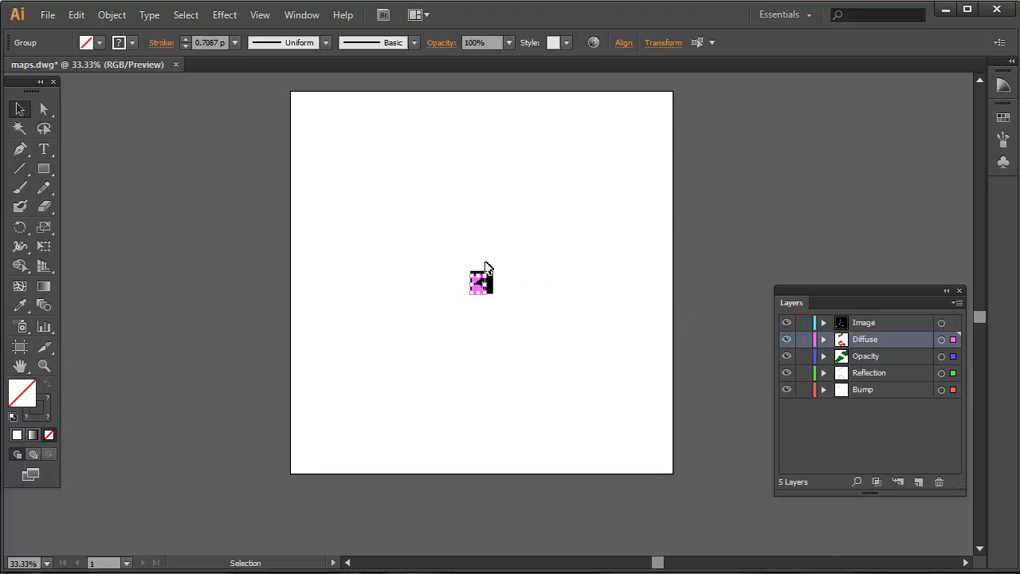
pyautogui.moveTo(408, 235); pyautogui.dragTo(672, 119)
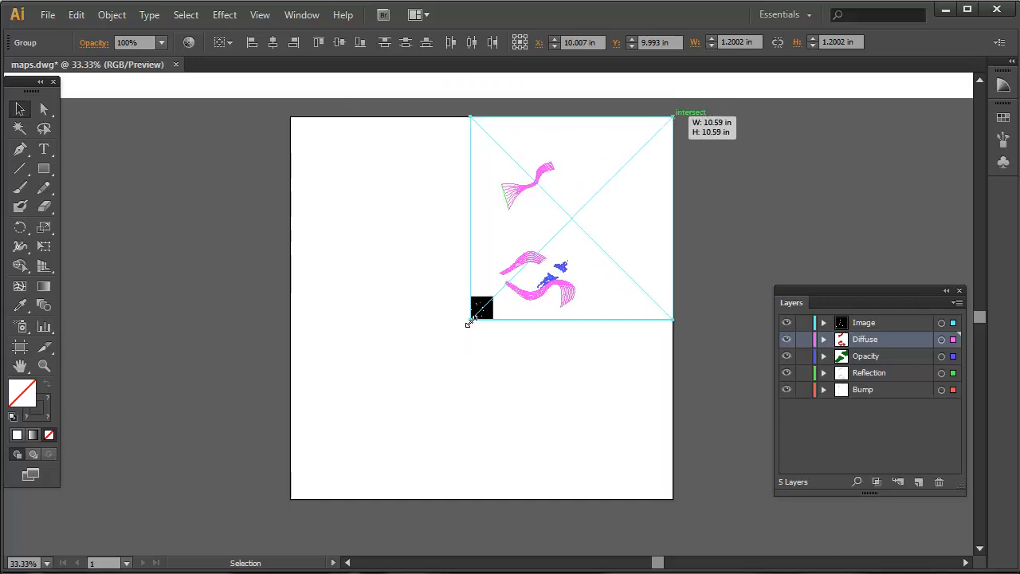
pyautogui.moveTo(470, 320); pyautogui.dragTo(292, 496)
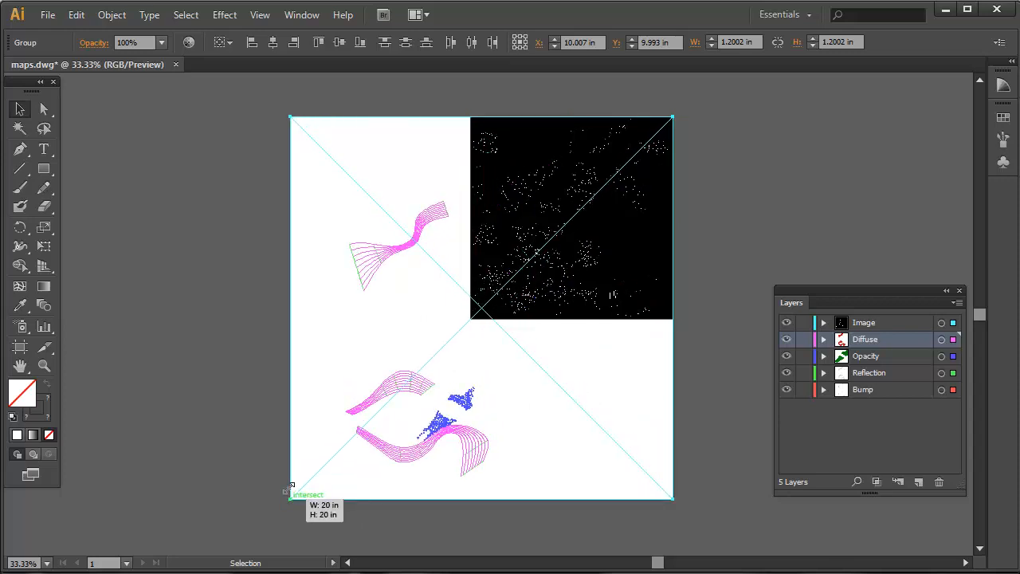
pyautogui.moveTo(292, 485); pyautogui.dragTo(290, 492)
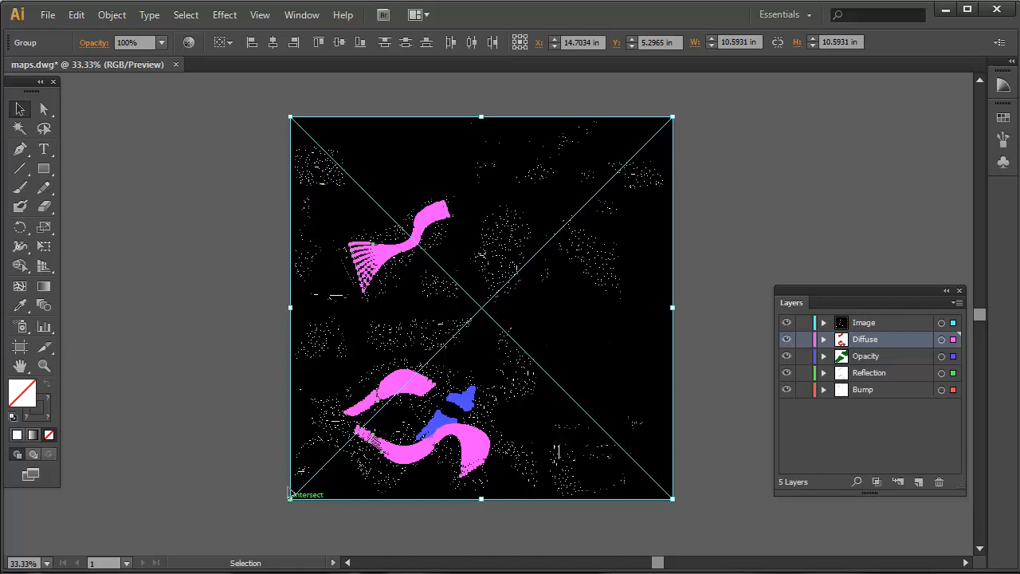
pyautogui.click(184, 175)
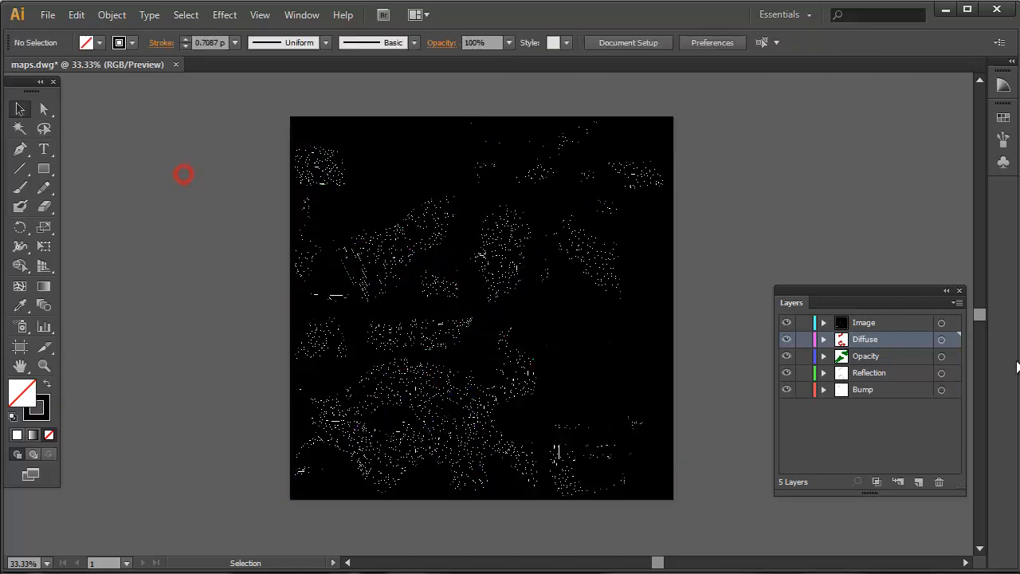
# Hide the Image, Opacity, Reflection and Bump layers, leaving only the Diffuse layer on
pyautogui.click(784, 322)
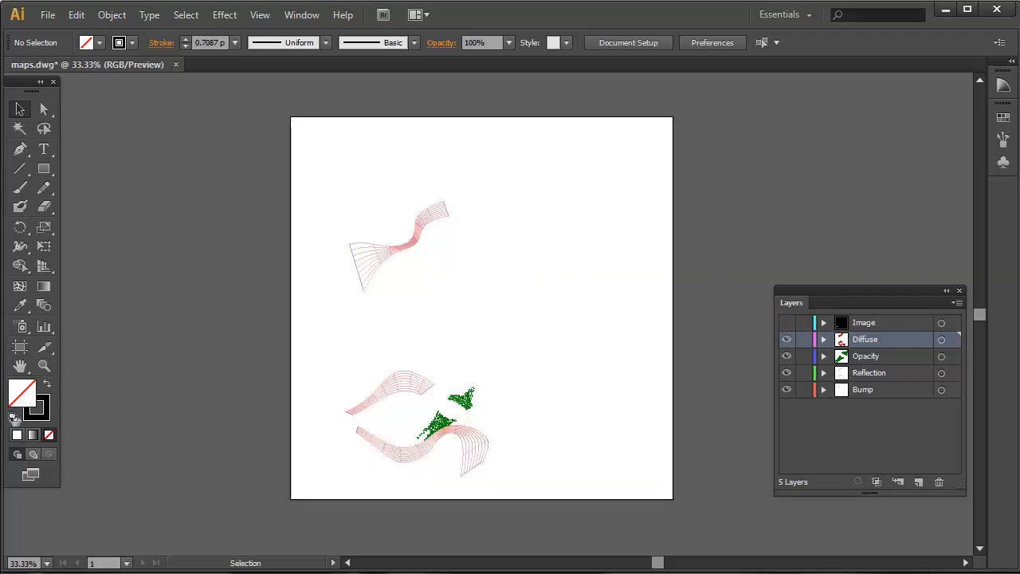
pyautogui.click(43, 366)
pyautogui.moveTo(280, 149); pyautogui.dragTo(724, 529)
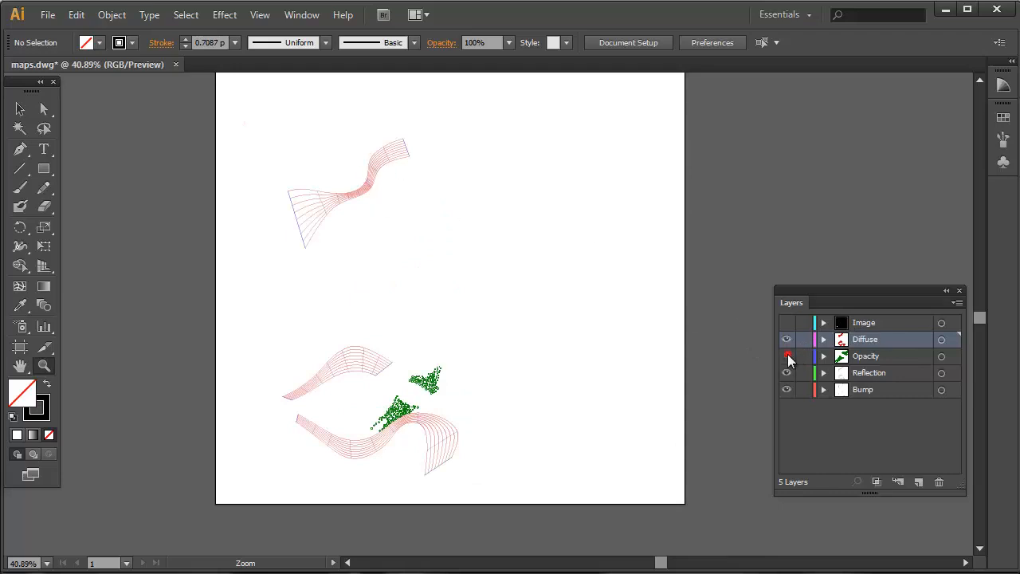
pyautogui.moveTo(787, 356); pyautogui.dragTo(787, 389)
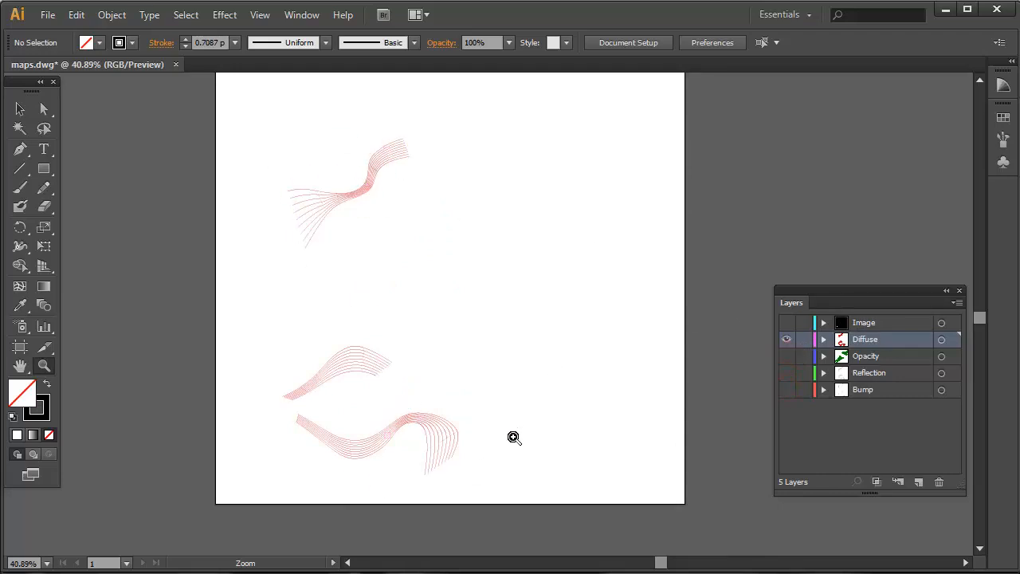
# Select all the Diffuse layer curves and set their stroke color to bright green, 70FF00
pyautogui.scroll(2, 542, 433)
pyautogui.click(20, 109)
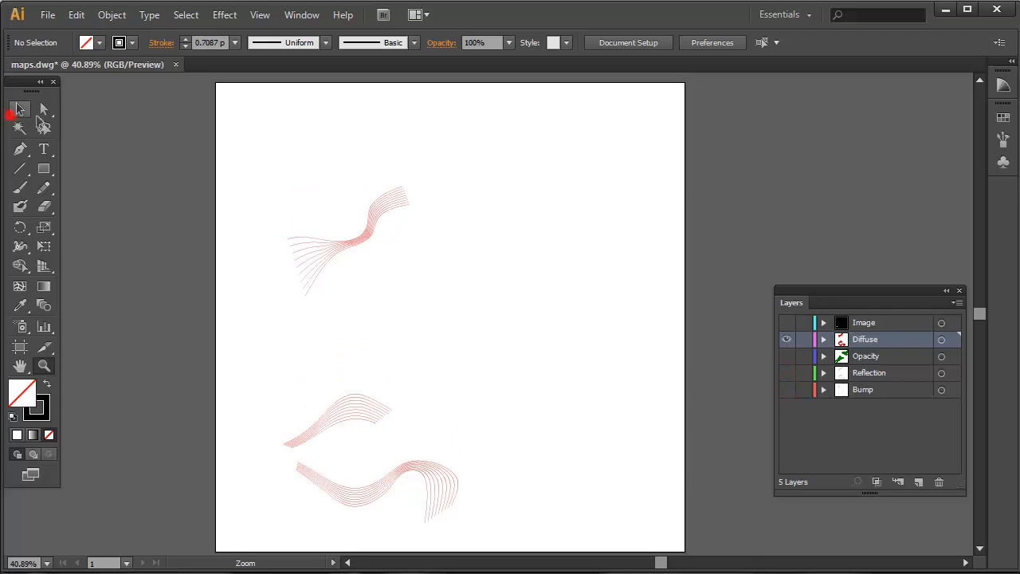
pyautogui.moveTo(180, 145); pyautogui.dragTo(577, 534)
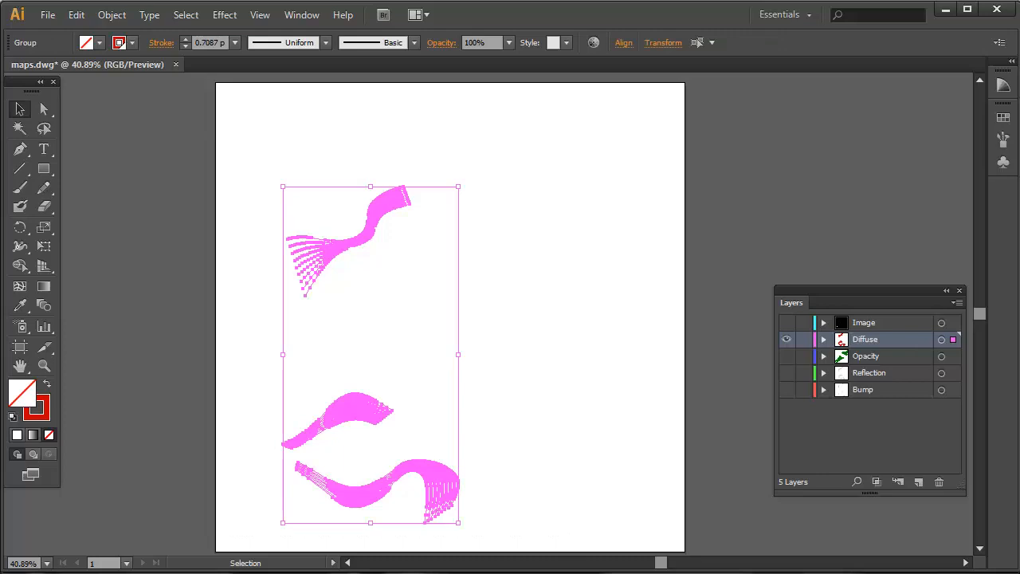
pyautogui.press('x')
pyautogui.moveTo(1019, 69)
pyautogui.mouseDown()
pyautogui.moveTo(858, 70)
pyautogui.moveTo(844, 86)
pyautogui.mouseUp()
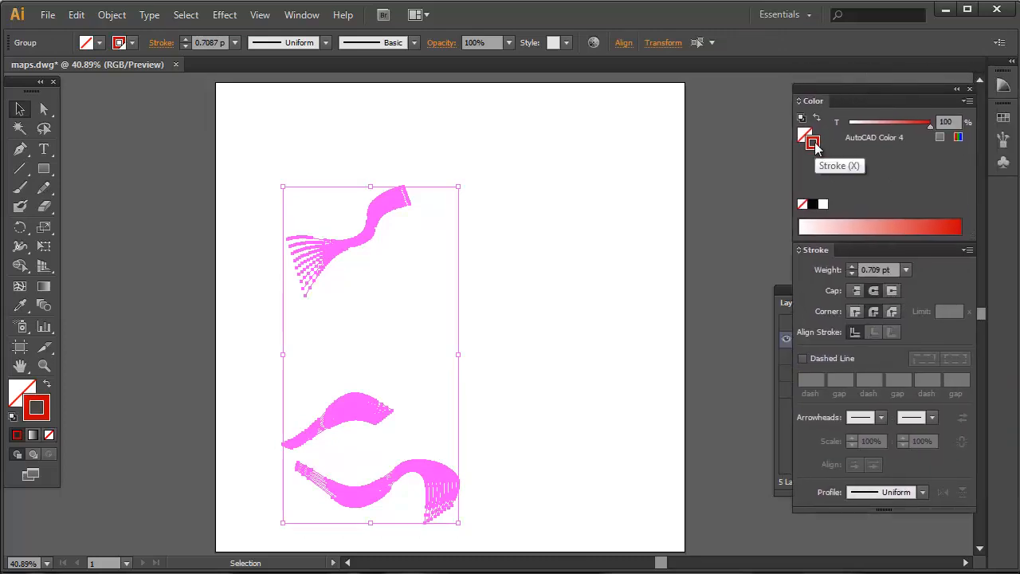
pyautogui.doubleClick(812, 141)
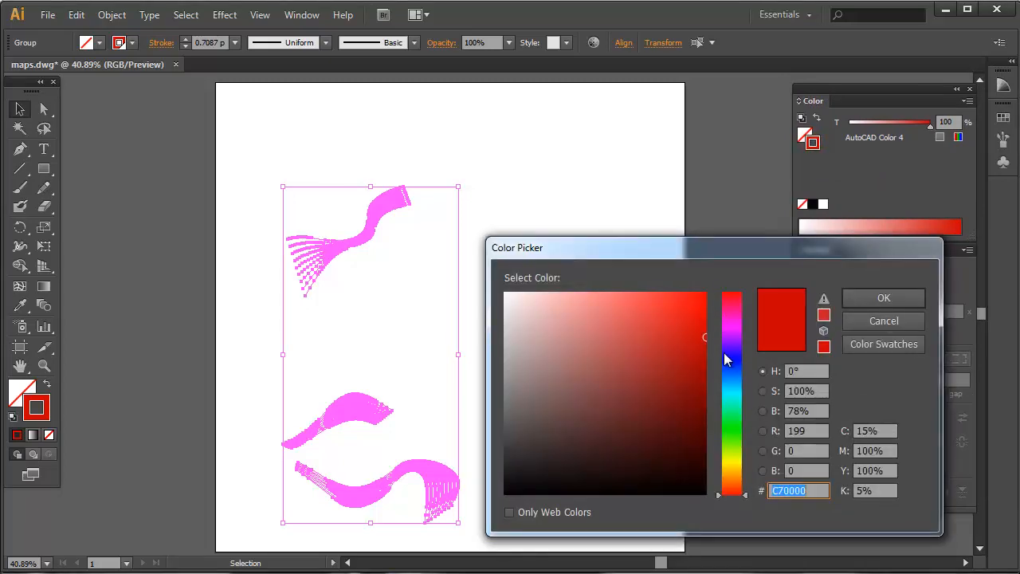
pyautogui.click(726, 353)
pyautogui.moveTo(737, 355); pyautogui.dragTo(739, 428)
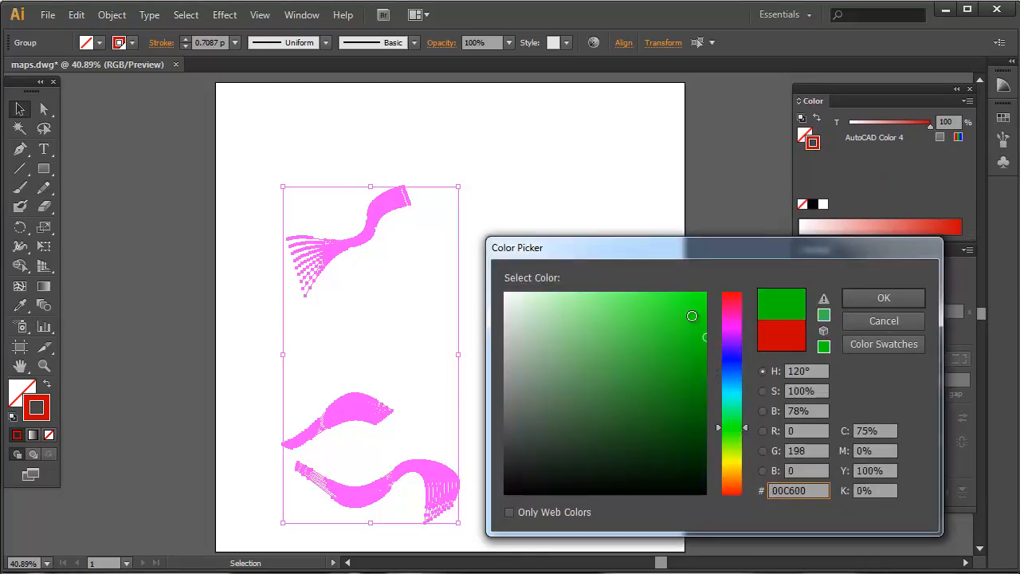
pyautogui.moveTo(692, 319); pyautogui.dragTo(715, 293)
pyautogui.moveTo(746, 428); pyautogui.dragTo(748, 444)
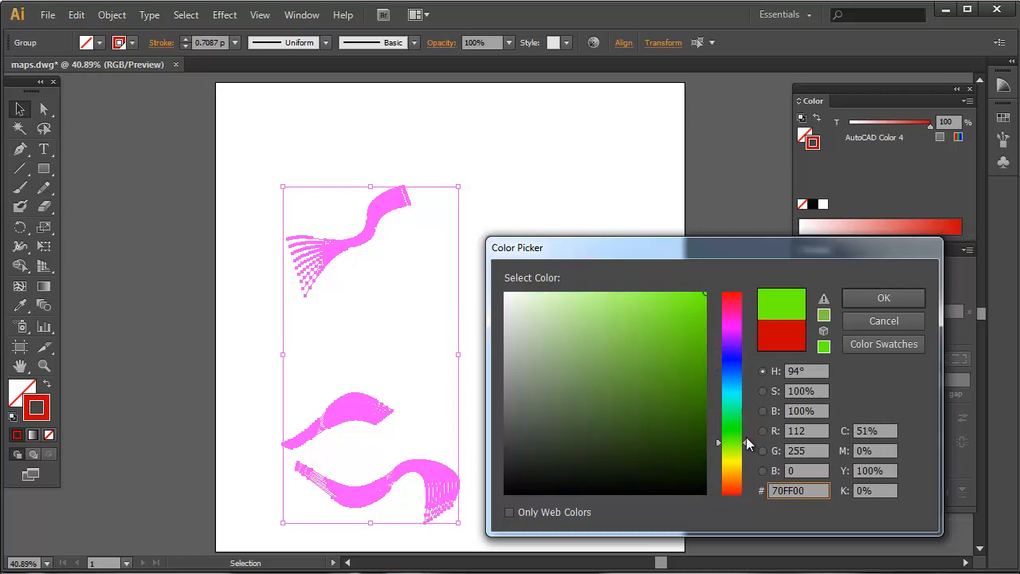
pyautogui.click(894, 300)
# Try a 3 pt stroke weight on the selected Diffuse curves and deselect them
pyautogui.click(906, 271)
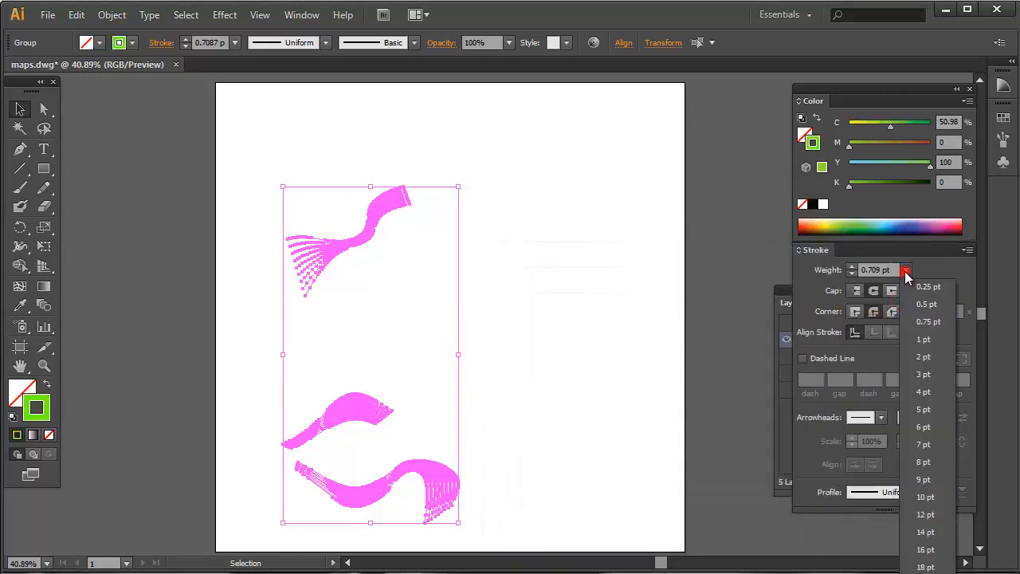
pyautogui.click(922, 374)
pyautogui.click(526, 273)
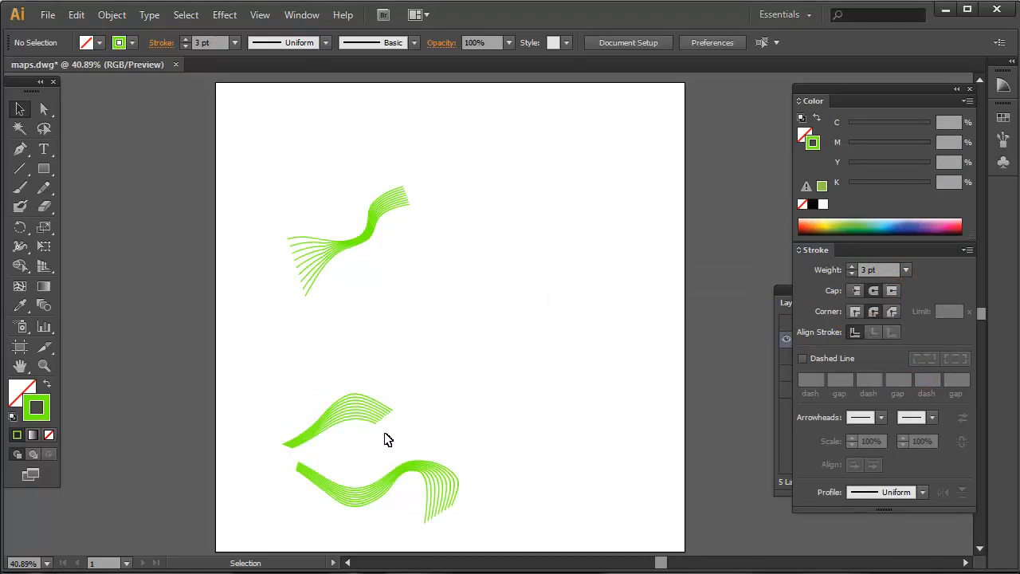
# Select all the Diffuse curves again and set their stroke weight to 1 pt
pyautogui.moveTo(147, 134); pyautogui.dragTo(568, 547)
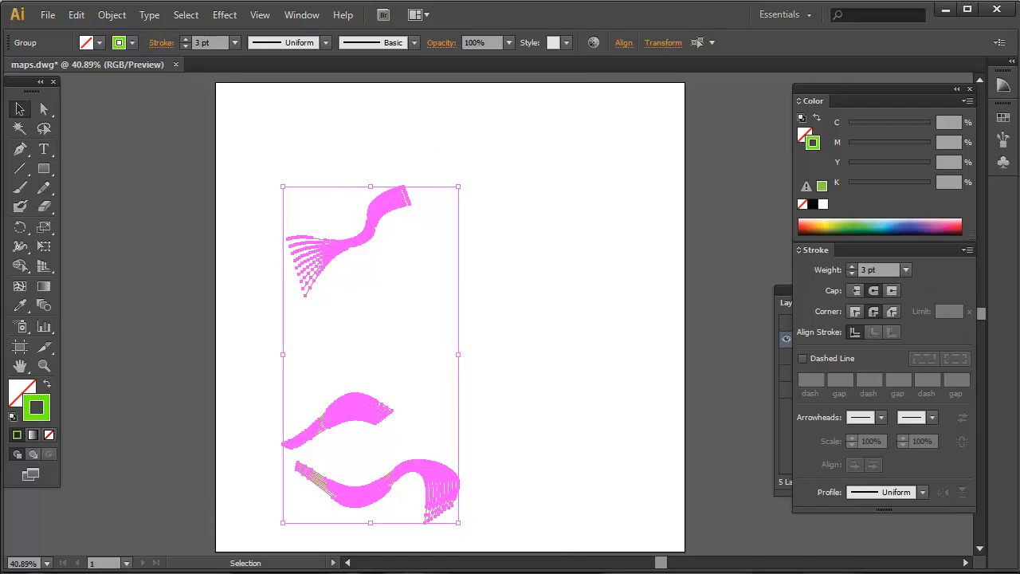
pyautogui.click(905, 269)
pyautogui.click(922, 339)
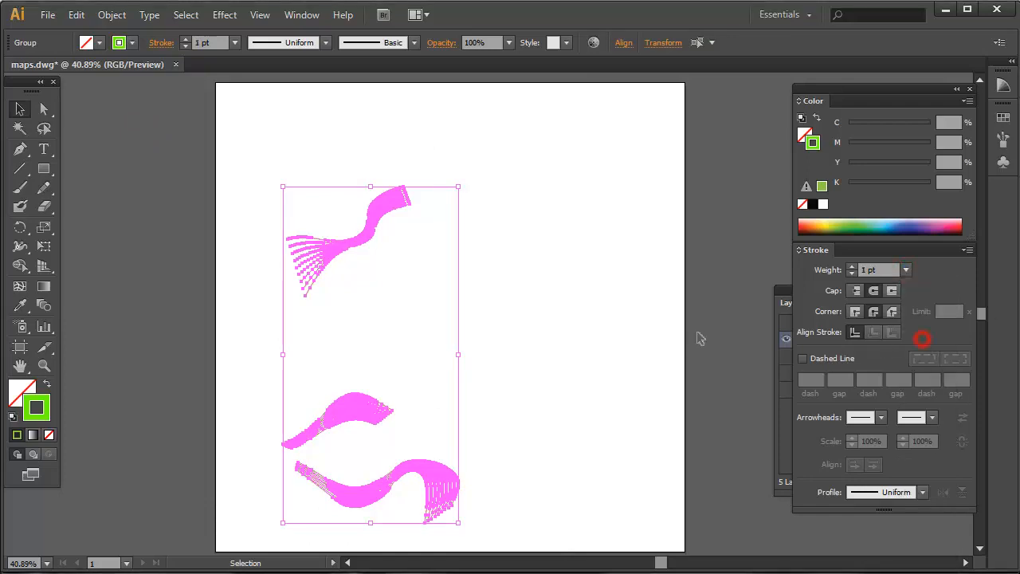
pyautogui.click(719, 338)
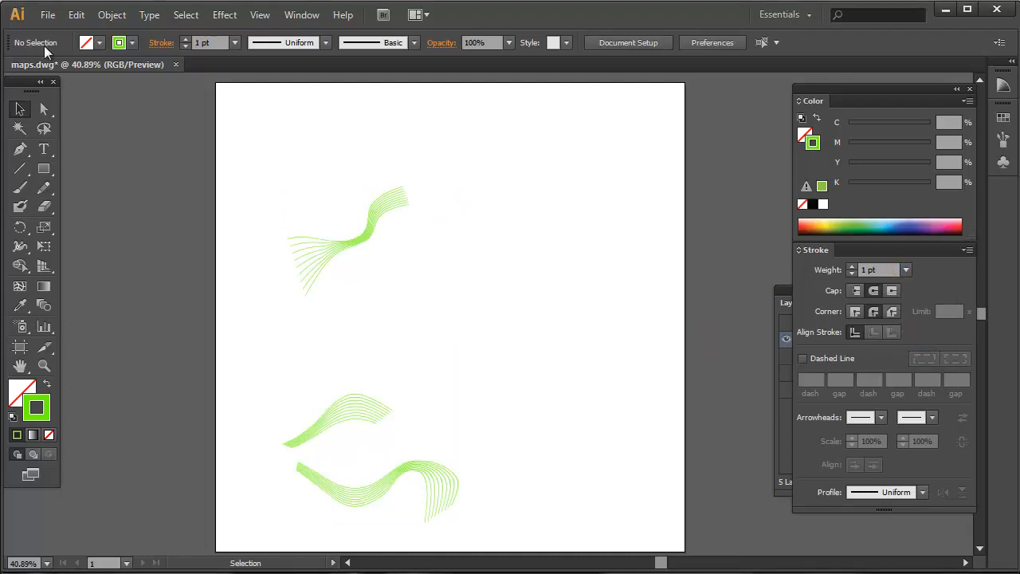
# Look at the Save As options for the file and leave the dialog without saving
pyautogui.click(47, 15)
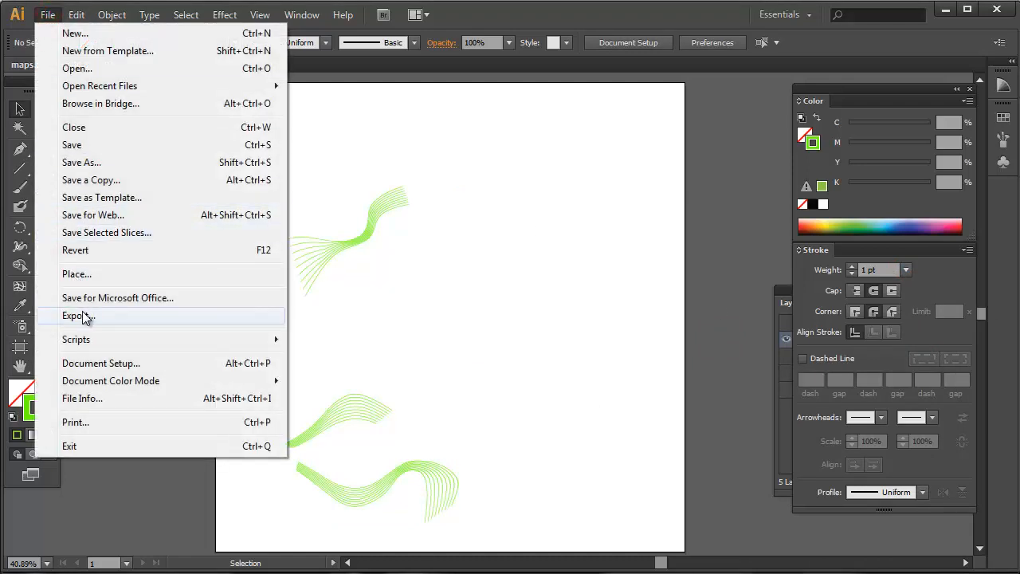
pyautogui.click(88, 162)
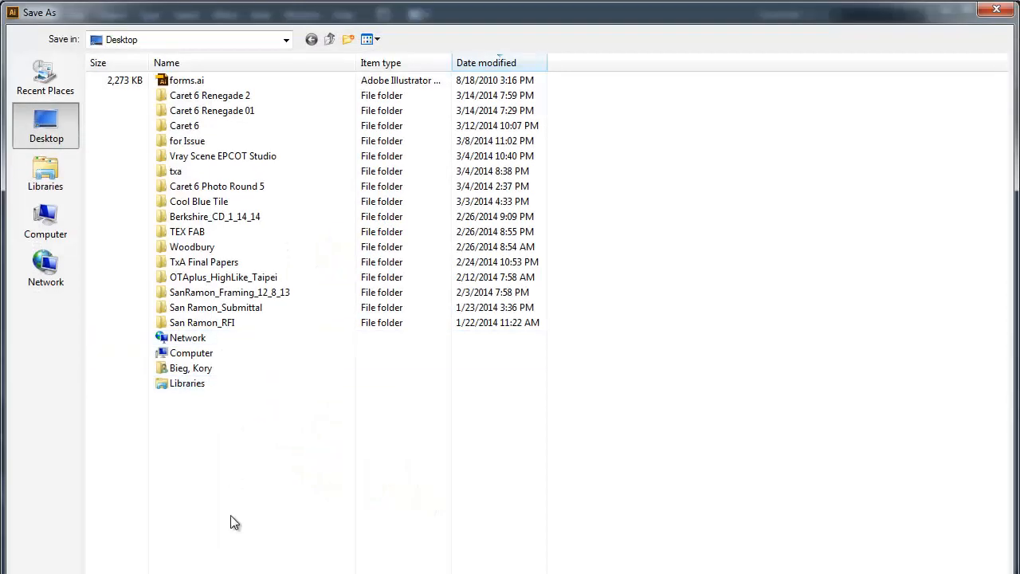
pyautogui.click(299, 569)
pyautogui.click(996, 9)
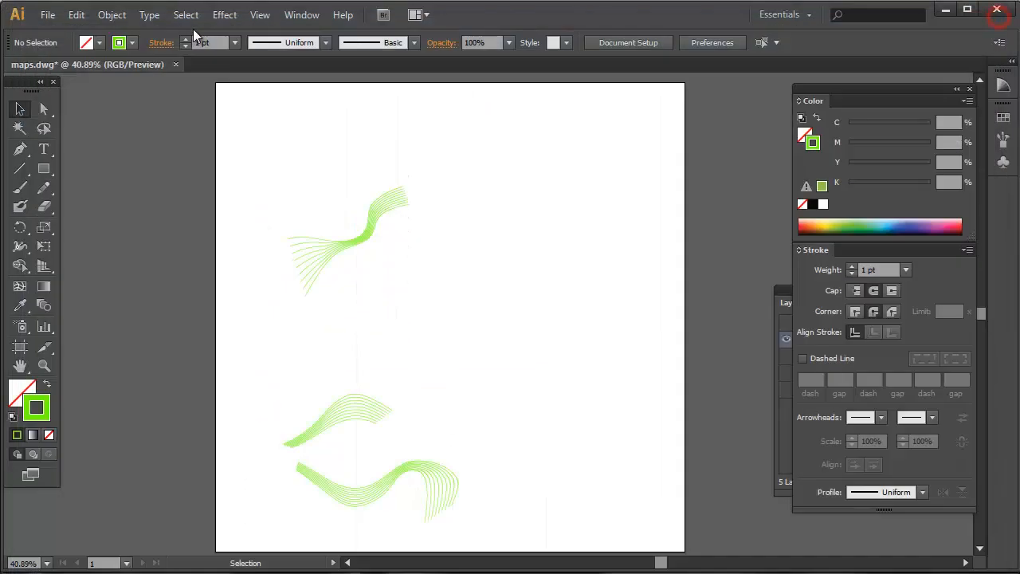
# Look at the Export options for the artwork and leave the dialog without exporting
pyautogui.click(48, 14)
pyautogui.click(79, 315)
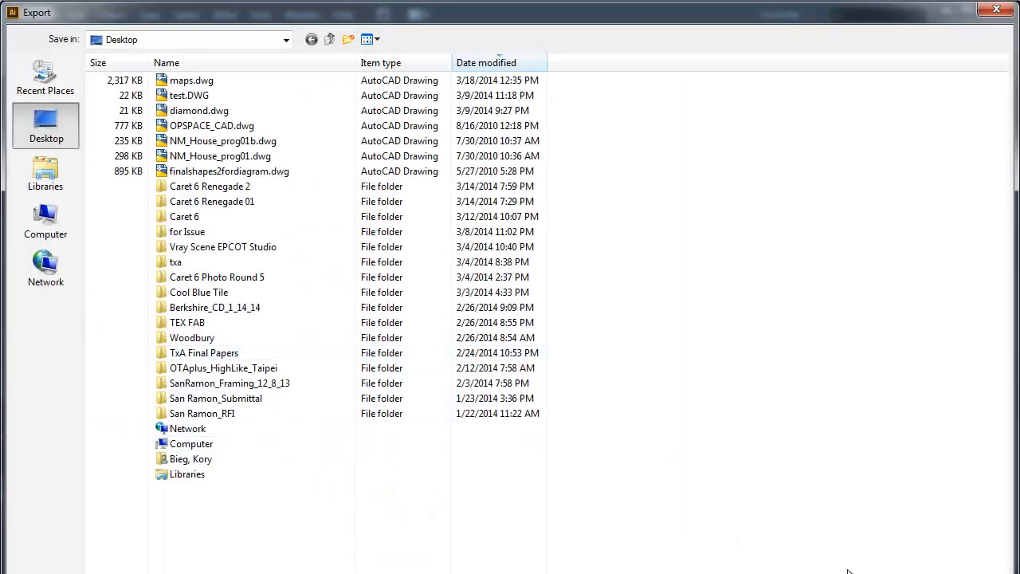
pyautogui.click(956, 308)
pyautogui.click(995, 12)
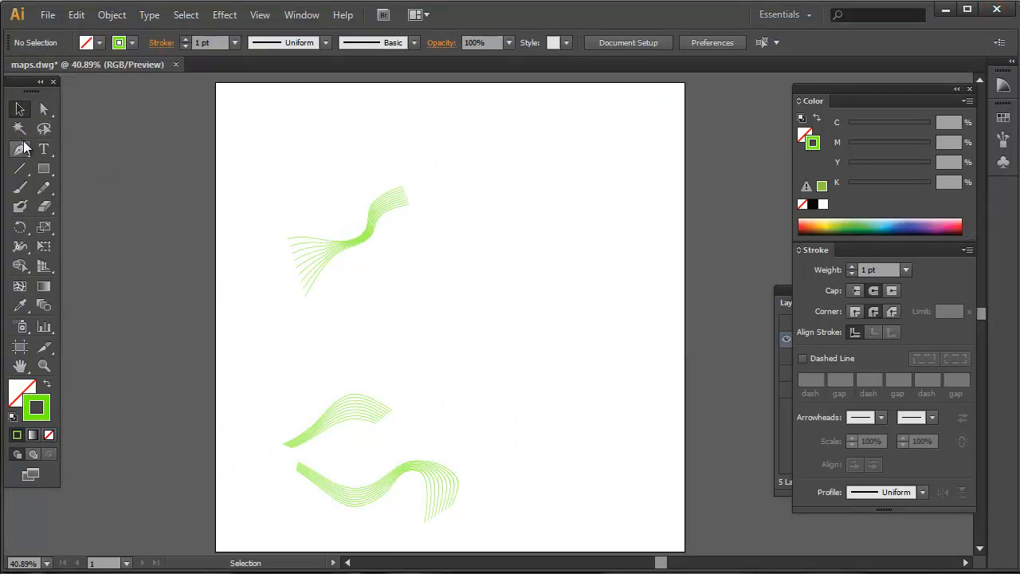
# Draw a rectangle covering the whole artboard on the Diffuse layer and fill it with pink
pyautogui.click(44, 168)
pyautogui.moveTo(216, 83); pyautogui.dragTo(684, 550)
pyautogui.click(806, 135)
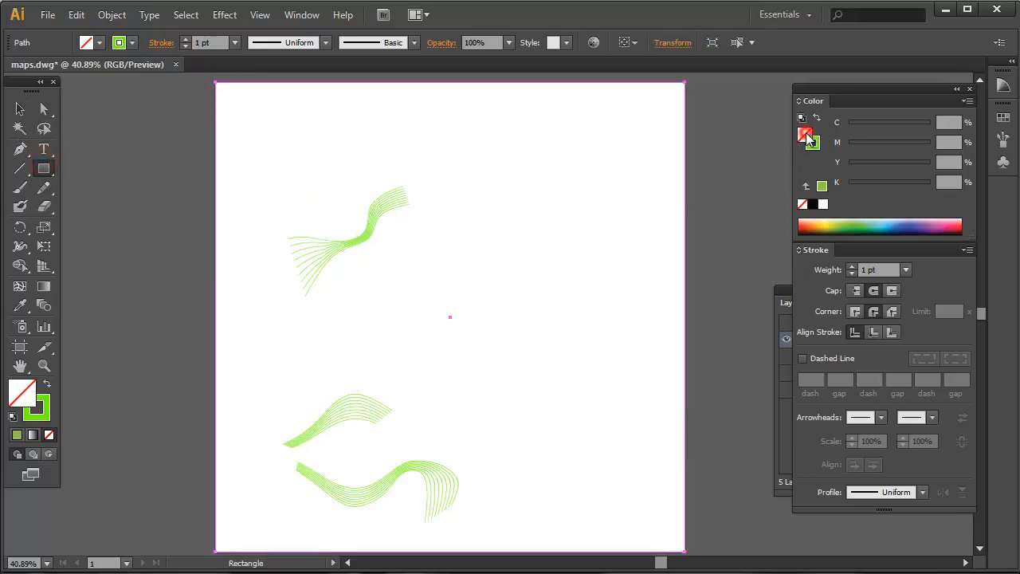
pyautogui.click(886, 221)
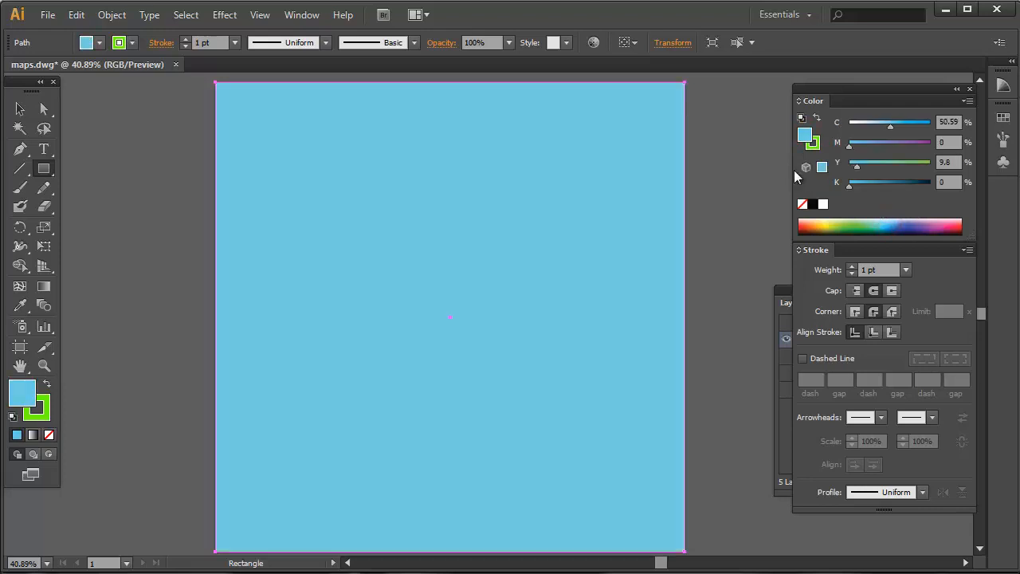
pyautogui.moveTo(882, 220); pyautogui.dragTo(942, 220)
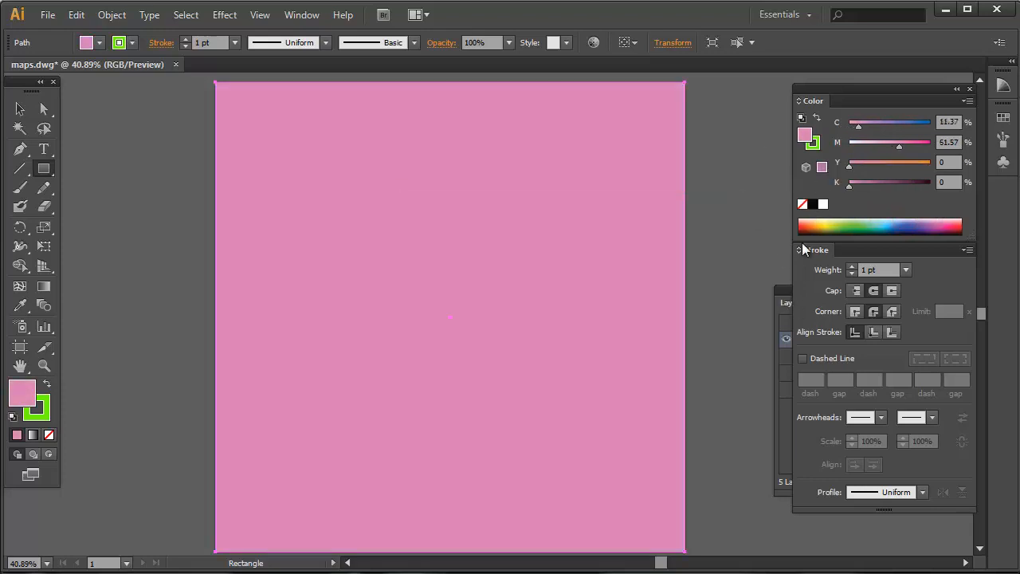
# Send the pink rectangle to the back behind the green Diffuse curves and deselect it
pyautogui.click(786, 295)
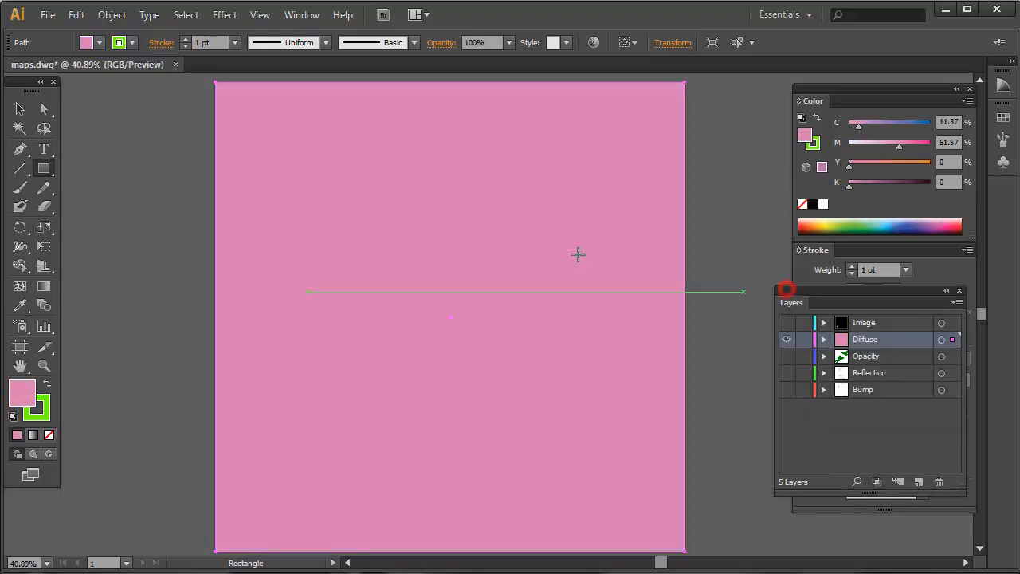
pyautogui.click(112, 14)
pyautogui.click(127, 48)
pyautogui.click(341, 103)
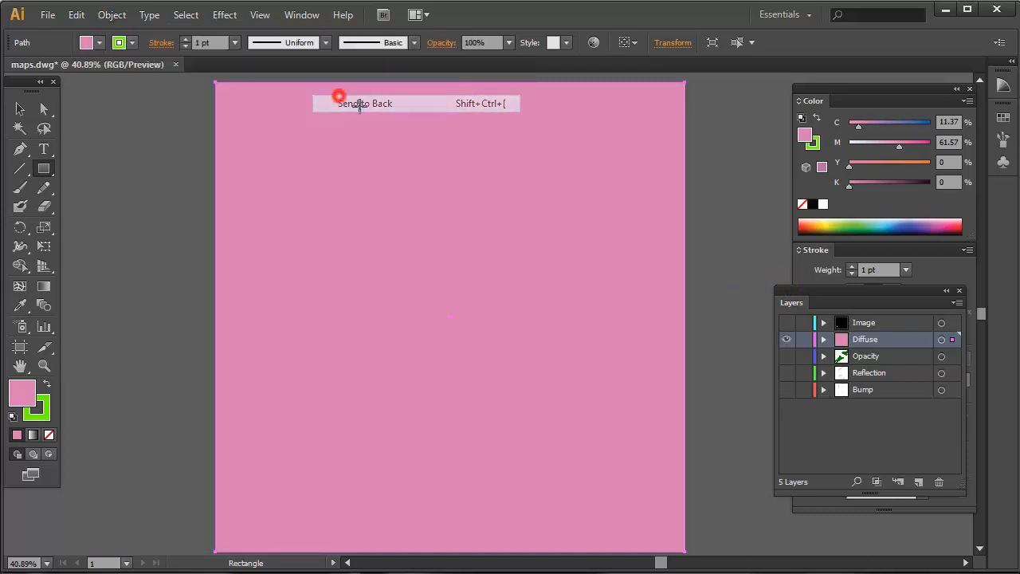
pyautogui.click(20, 108)
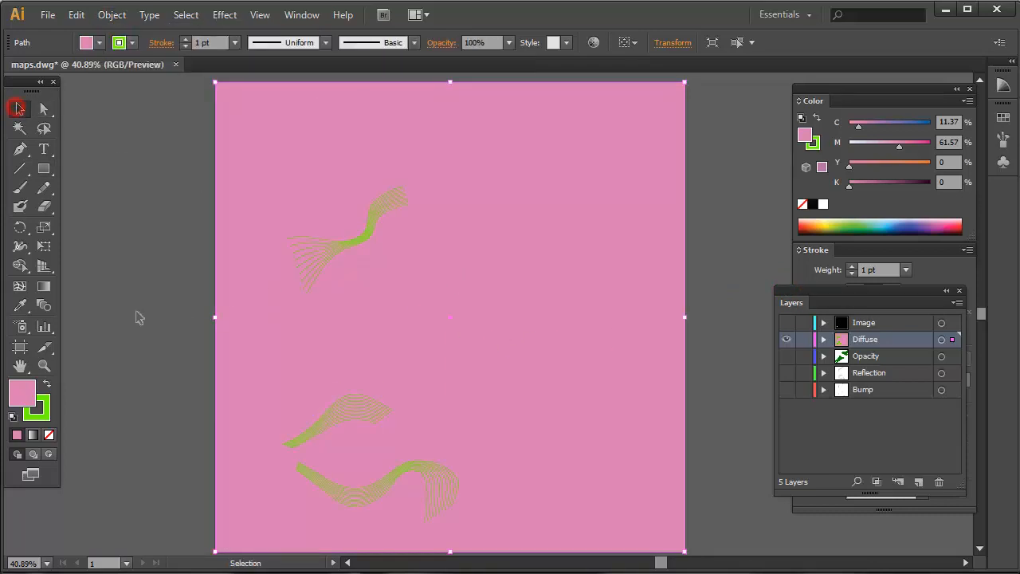
pyautogui.click(142, 316)
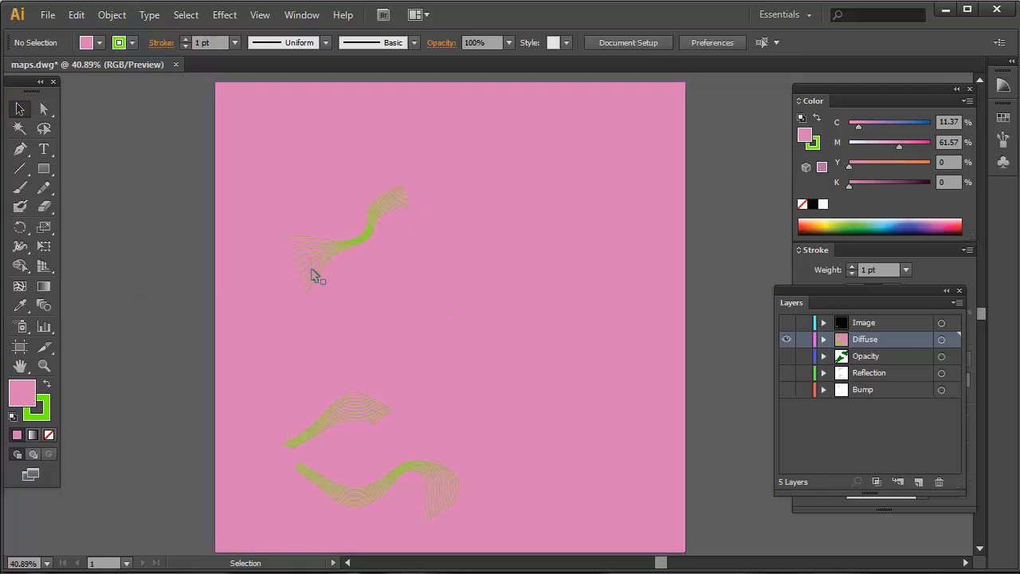
# Check the Image layer, hide it again and export the Diffuse artwork to the Desktop as maps_dffuse.jpg, RGB JPEG, maximum quality, 300 ppi
pyautogui.click(786, 322)
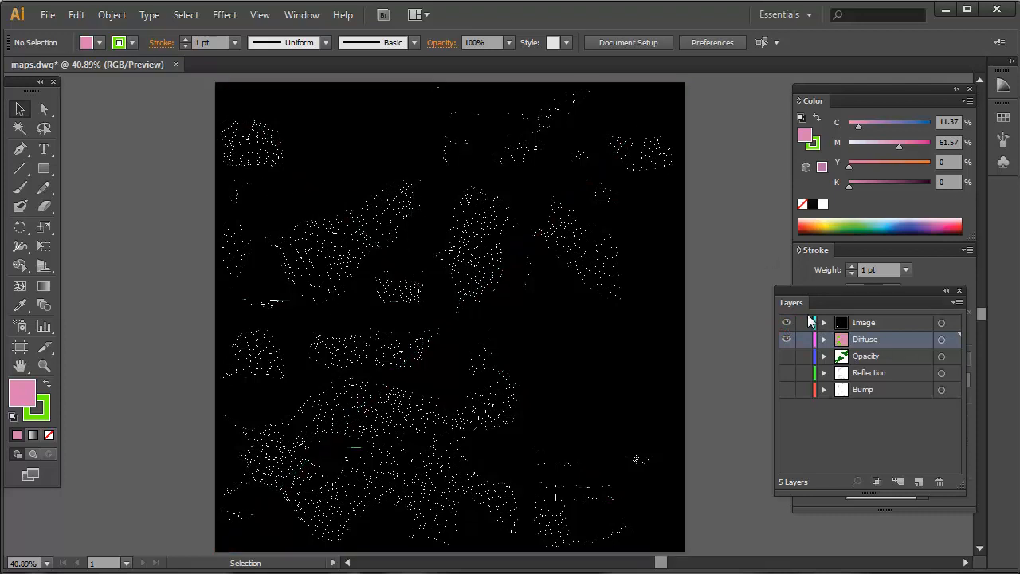
pyautogui.click(786, 324)
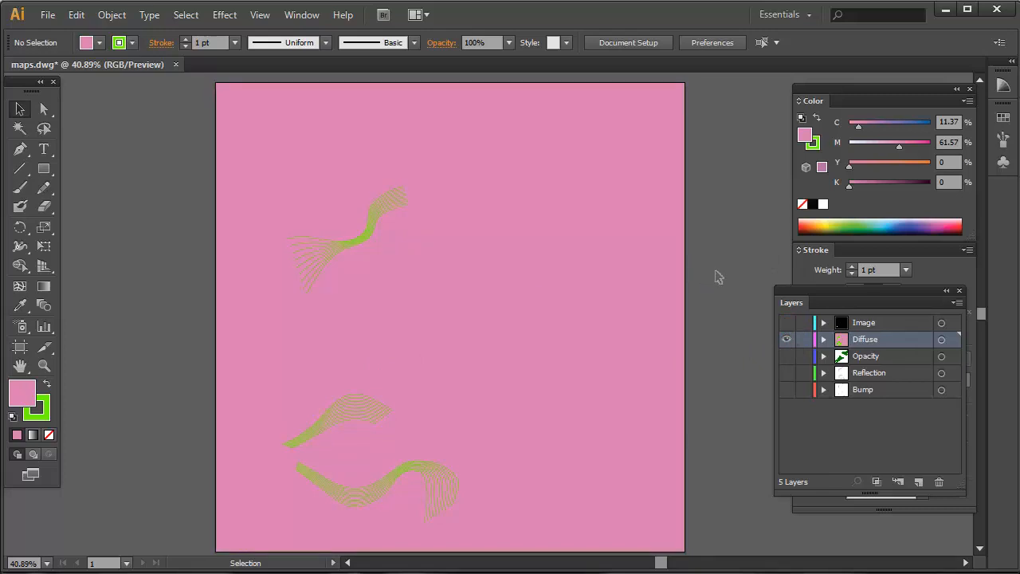
pyautogui.click(47, 14)
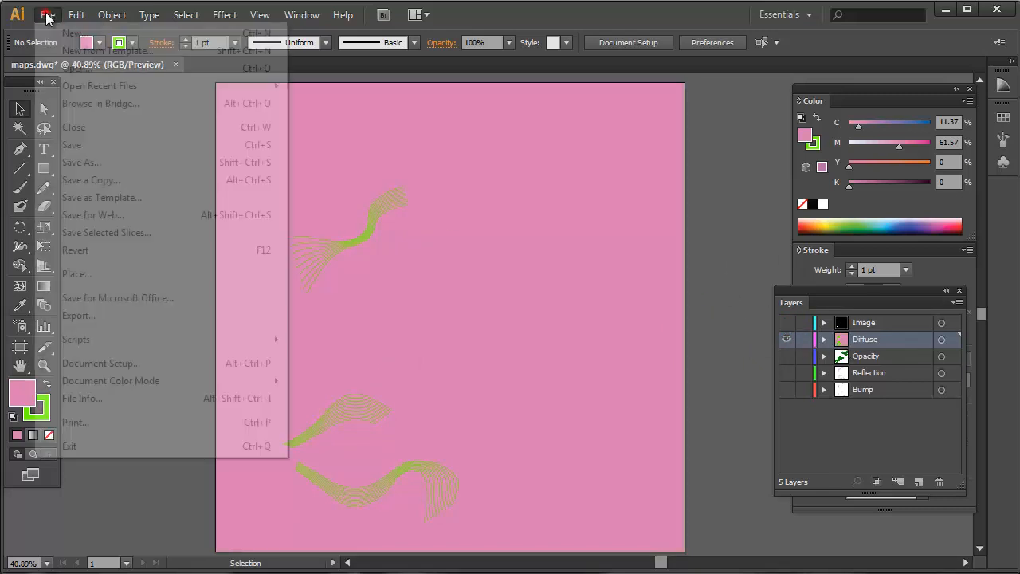
pyautogui.click(79, 315)
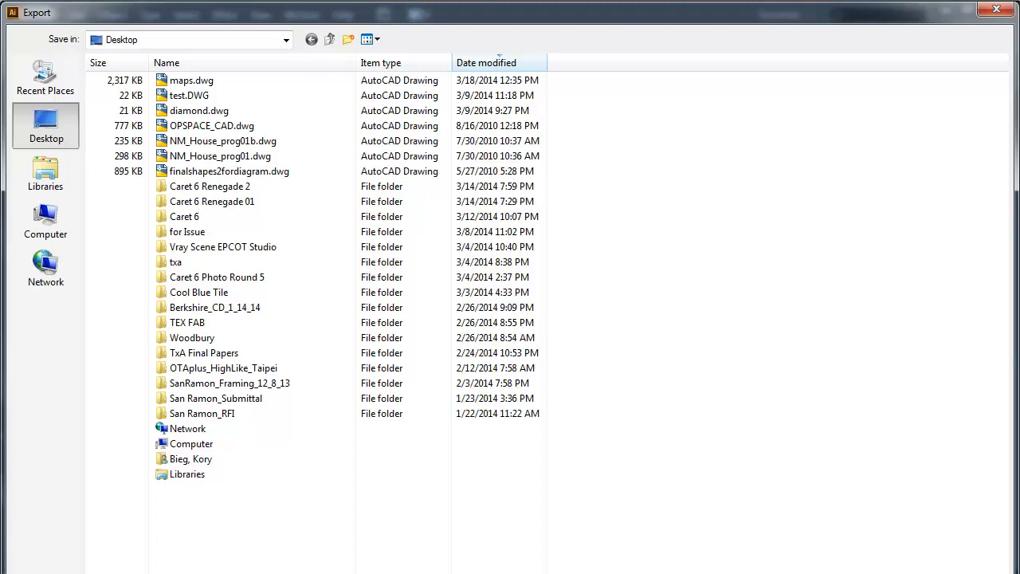
pyautogui.click(378, 573)
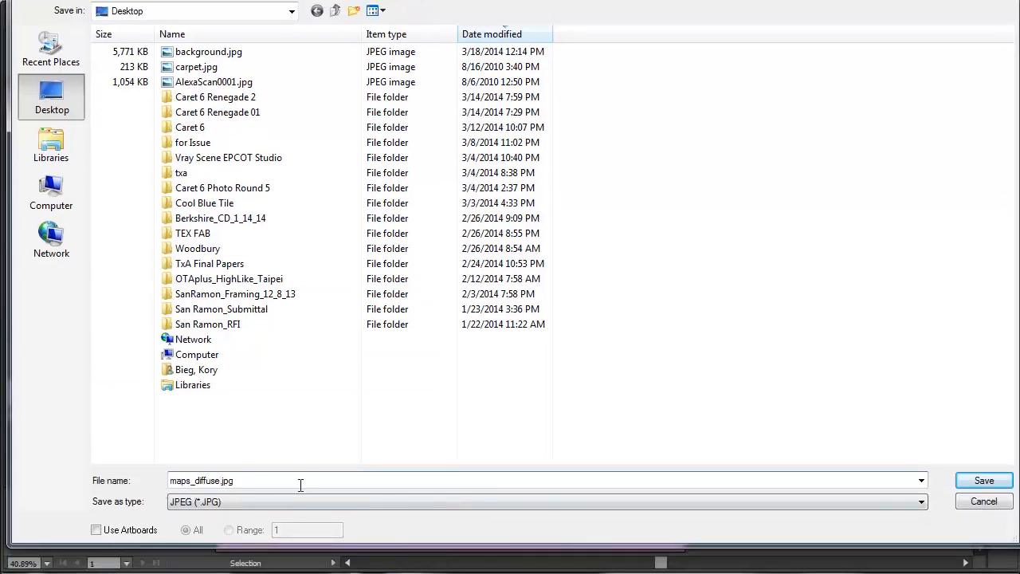
pyautogui.click(983, 480)
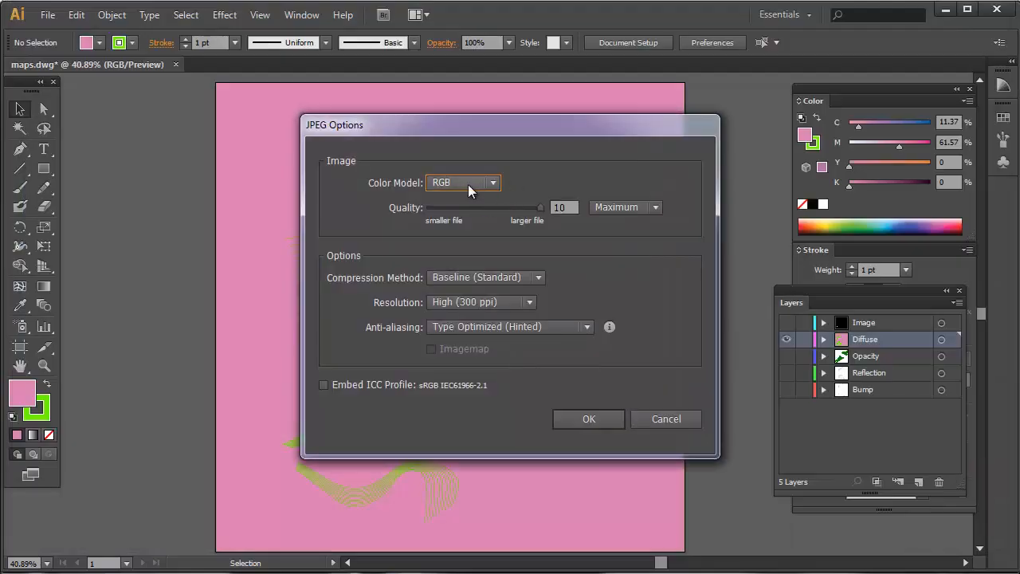
pyautogui.click(592, 419)
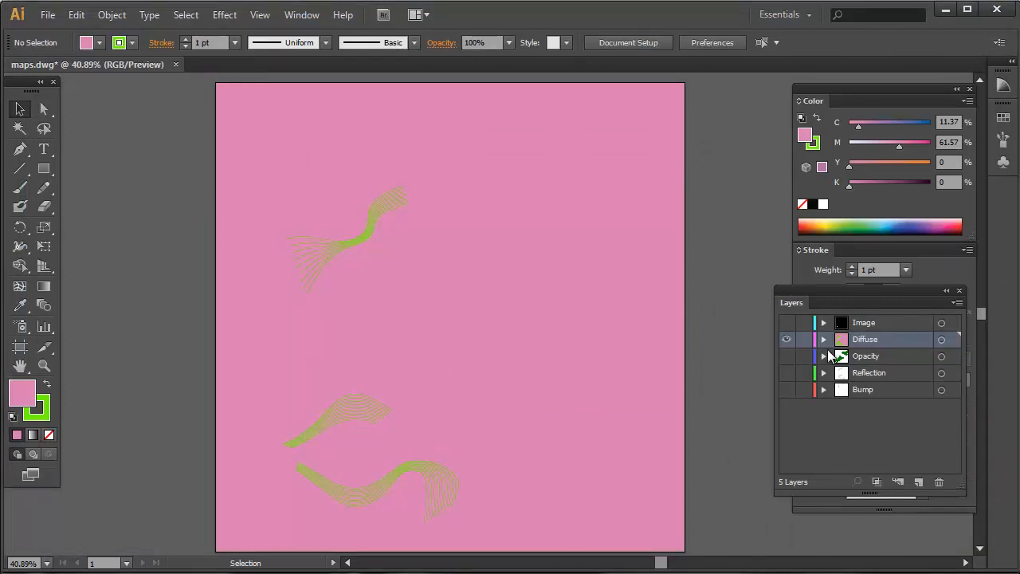
# Hide the Diffuse layer, show the Opacity layer and set the fill of all its circles to black, 000000
pyautogui.click(788, 342)
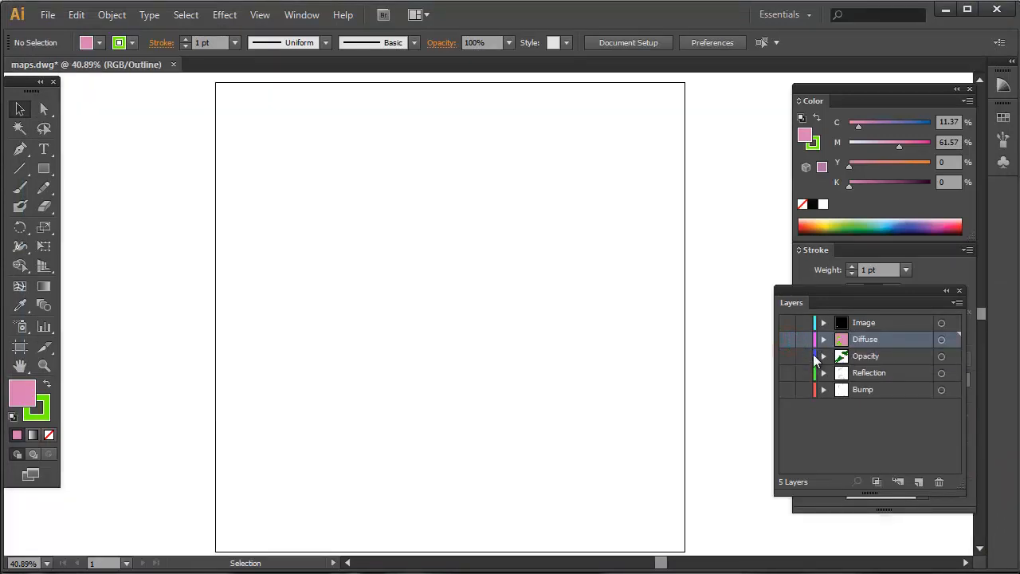
pyautogui.keyDown('ctrl'); pyautogui.click(787, 356); pyautogui.keyUp('ctrl')
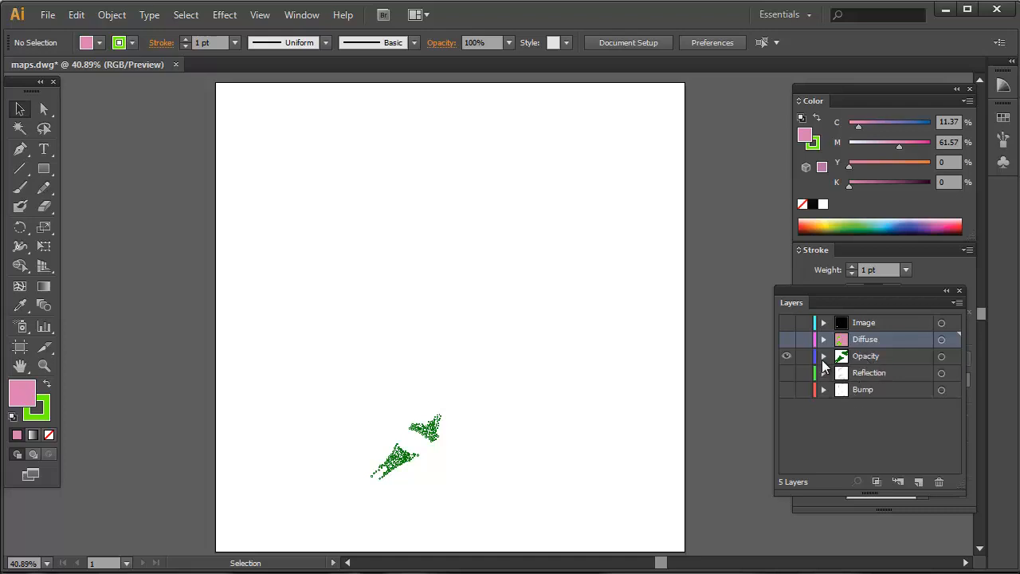
pyautogui.moveTo(159, 295); pyautogui.dragTo(543, 520)
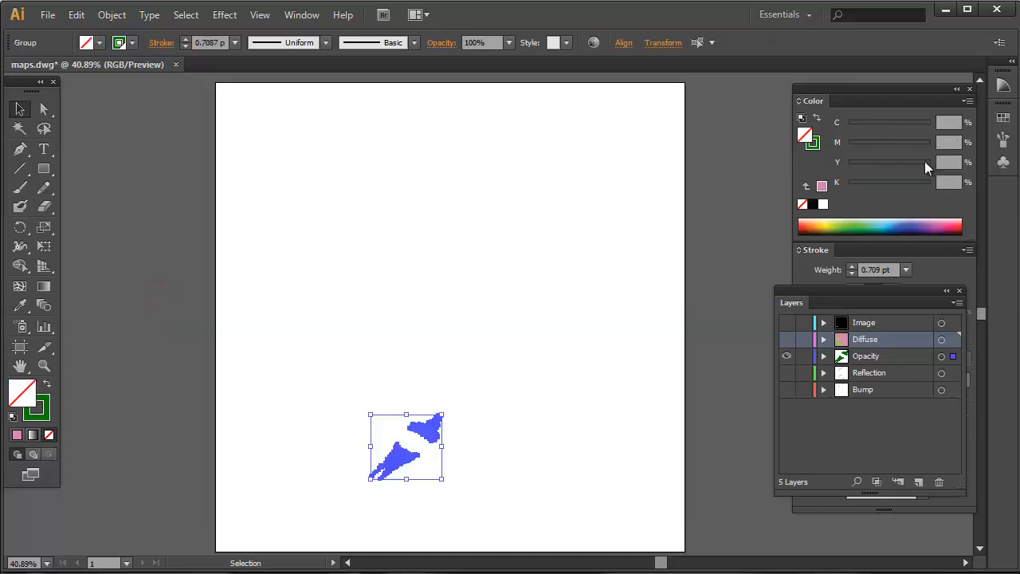
pyautogui.click(812, 141)
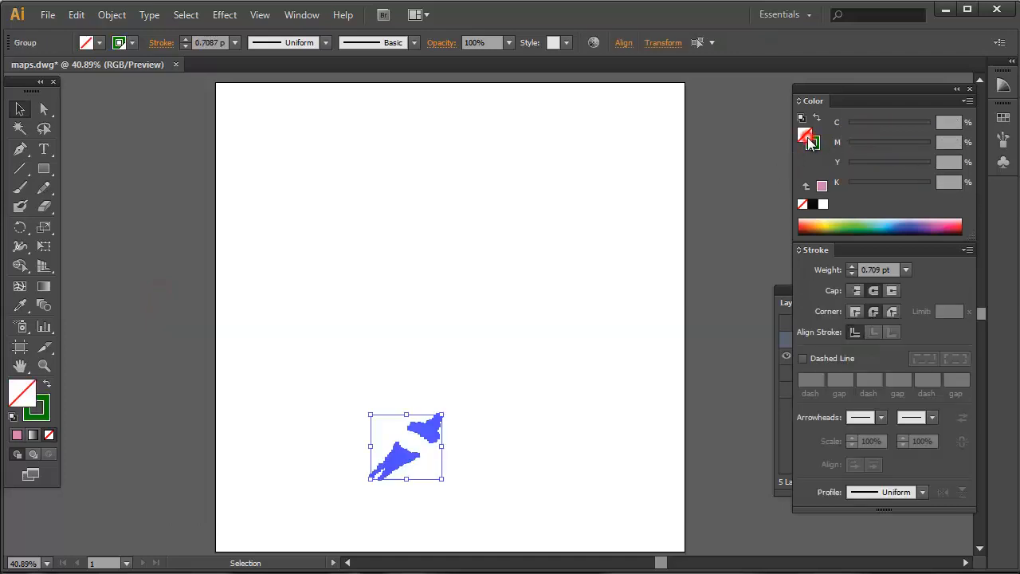
pyautogui.click(812, 204)
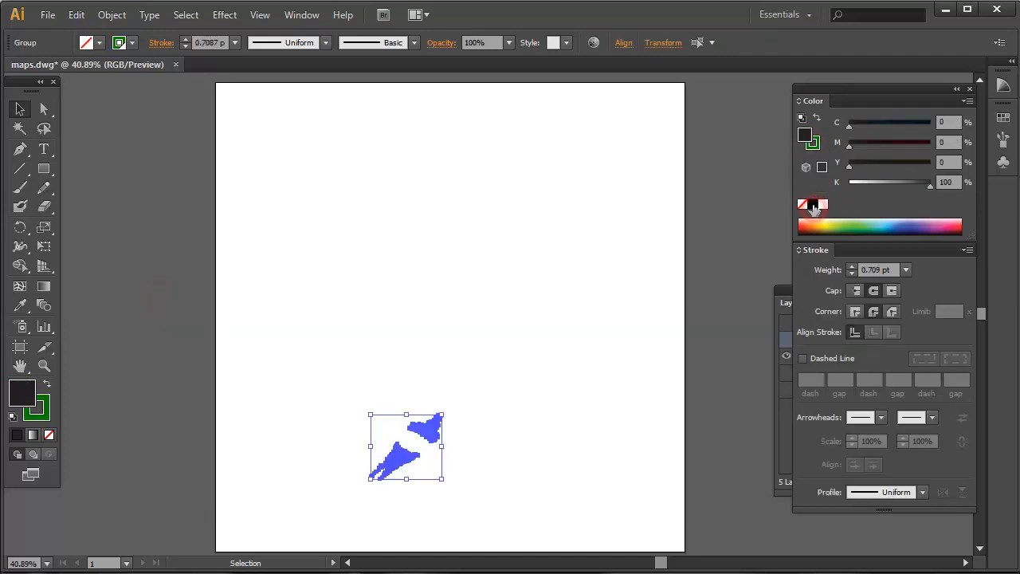
pyautogui.doubleClick(806, 137)
pyautogui.write('000000')
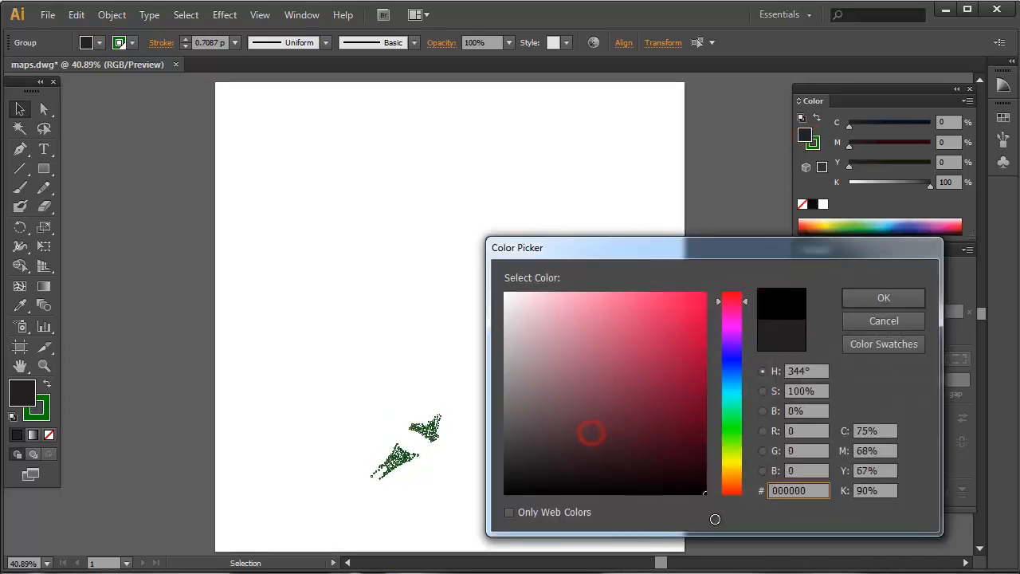
pyautogui.click(888, 298)
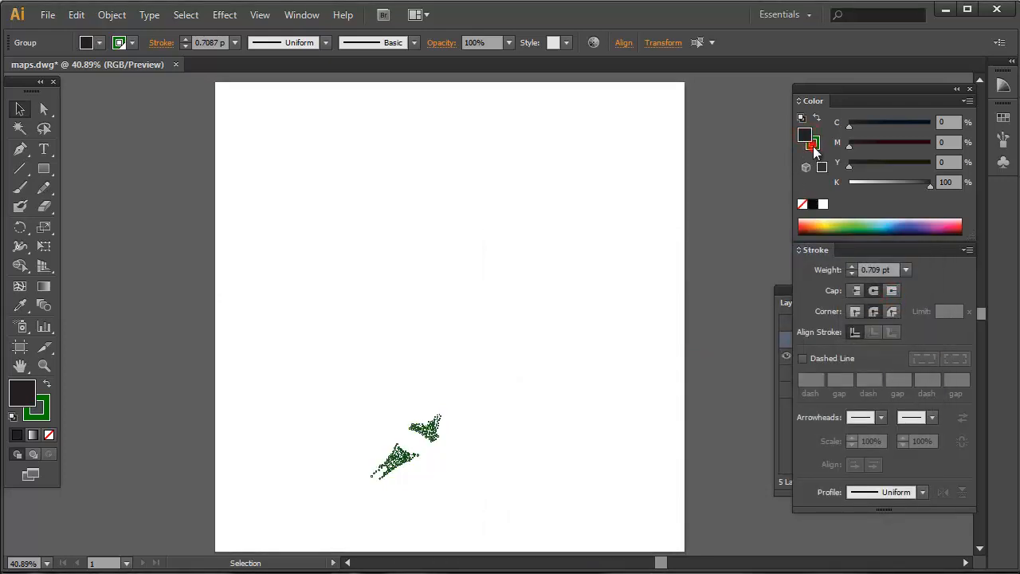
# Set the stroke color of the selected Opacity circles to black
pyautogui.click(813, 145)
pyautogui.doubleClick(814, 146)
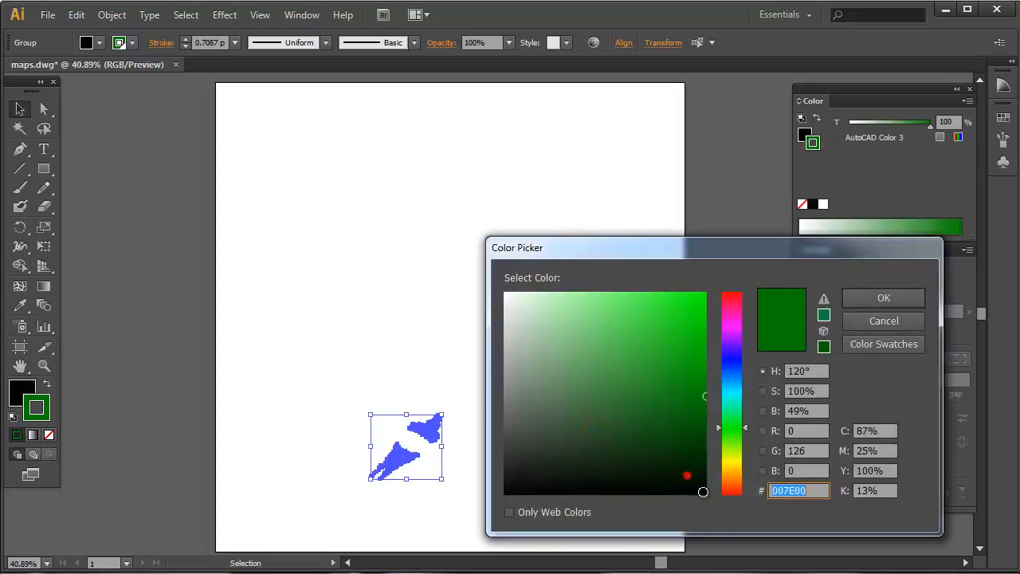
pyautogui.click(910, 301)
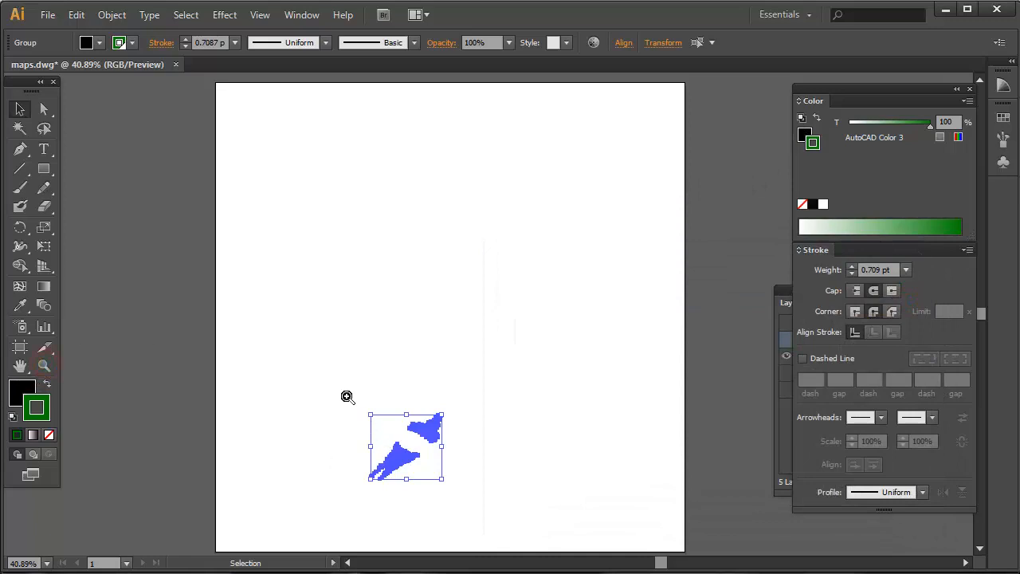
# Examine both clusters of Opacity circles up close with nothing selected to check their fill and stroke
pyautogui.press('z')
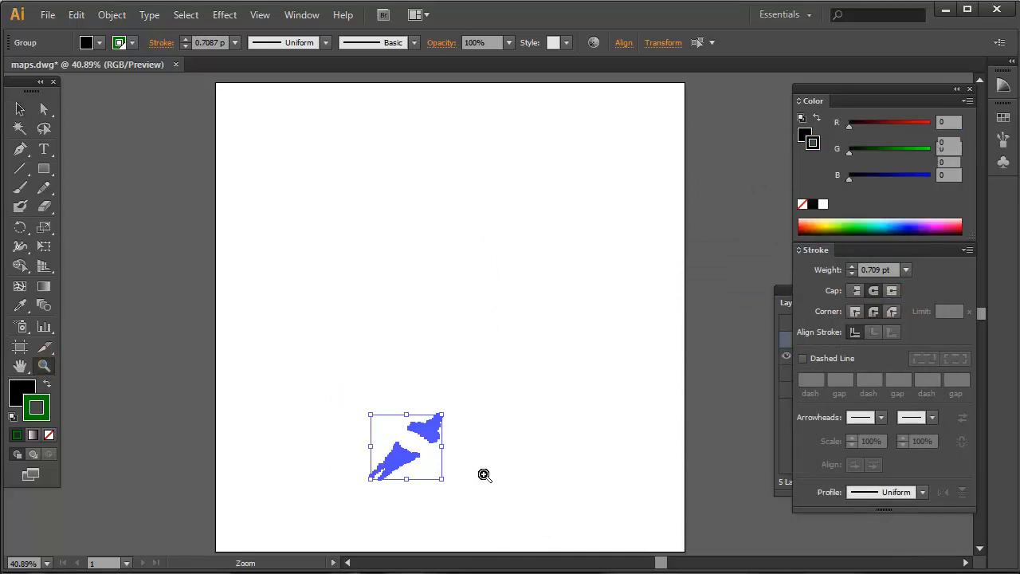
pyautogui.moveTo(484, 475); pyautogui.dragTo(346, 396)
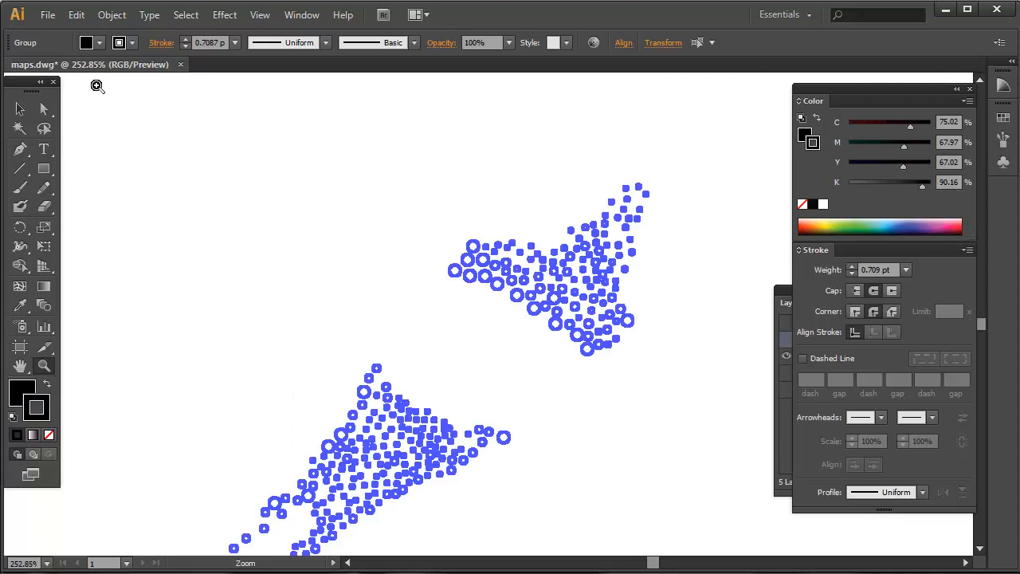
pyautogui.click(19, 109)
pyautogui.scroll(-1, 405, 329)
pyautogui.click(368, 275)
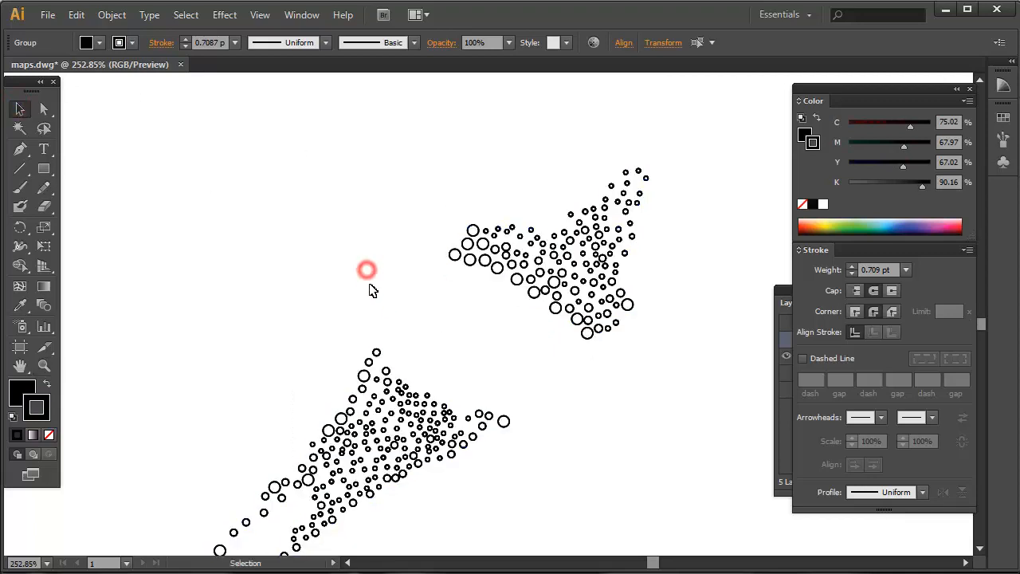
pyautogui.scroll(-1, 412, 318)
pyautogui.scroll(-1, 549, 290)
pyautogui.scroll(-1, 526, 347)
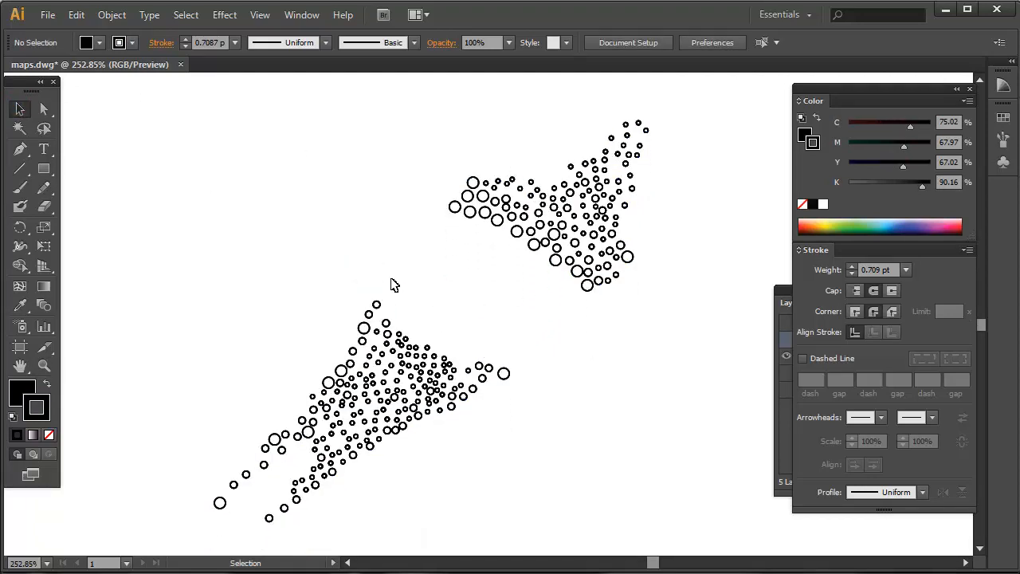
# Select both clusters of Opacity circles and convert them into a Live Paint group
pyautogui.moveTo(119, 105); pyautogui.dragTo(742, 542)
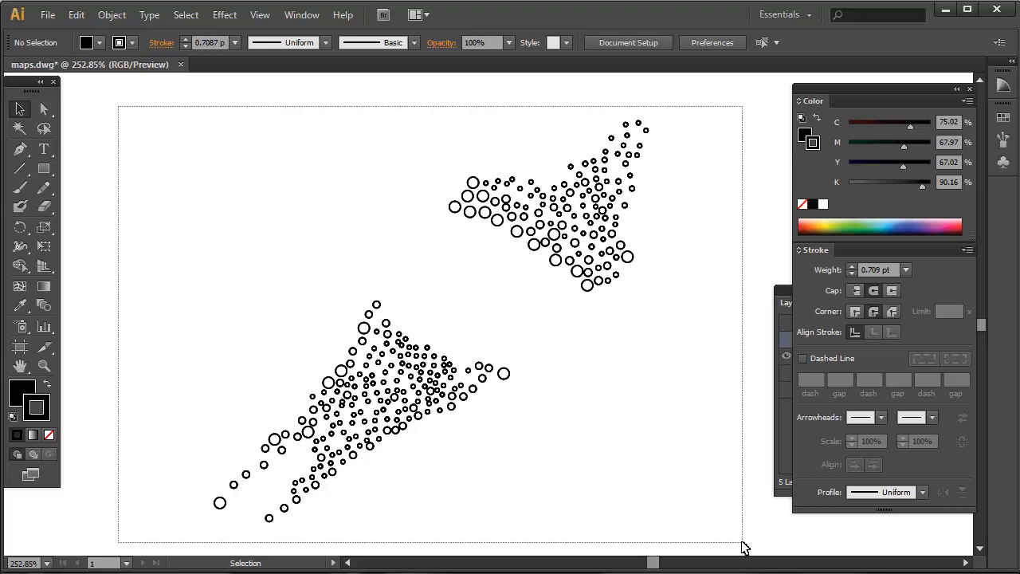
pyautogui.click(112, 20)
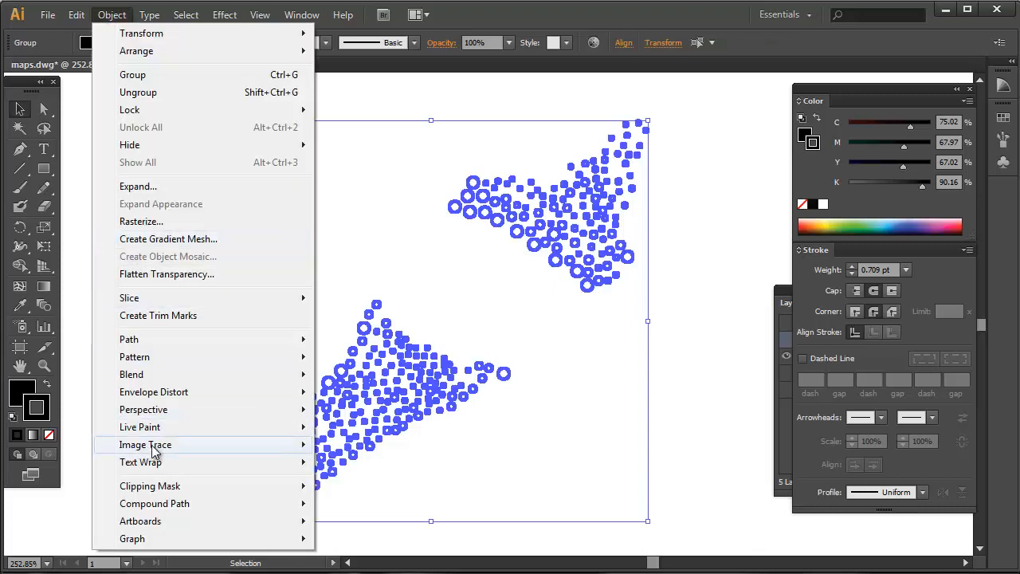
pyautogui.moveTo(152, 429)
pyautogui.click(388, 428)
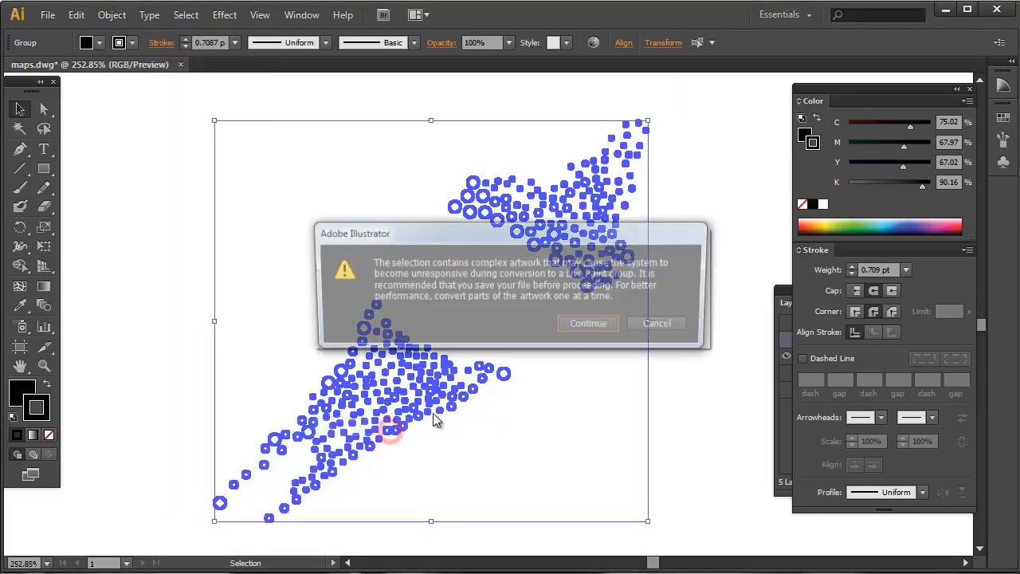
pyautogui.click(580, 327)
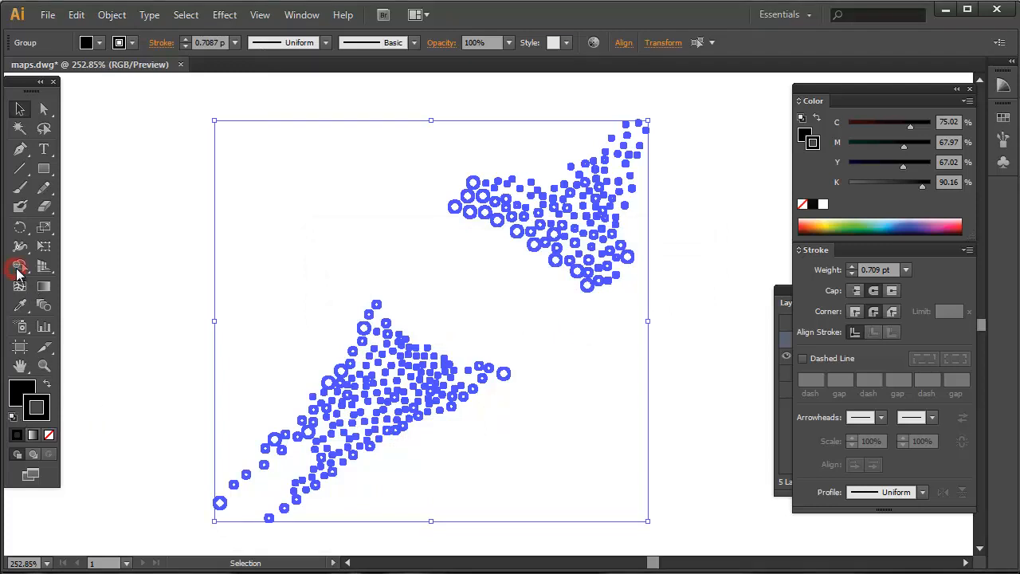
# Paint circles in the upper Opacity cluster black with the Live Paint Bucket
pyautogui.click(18, 268)
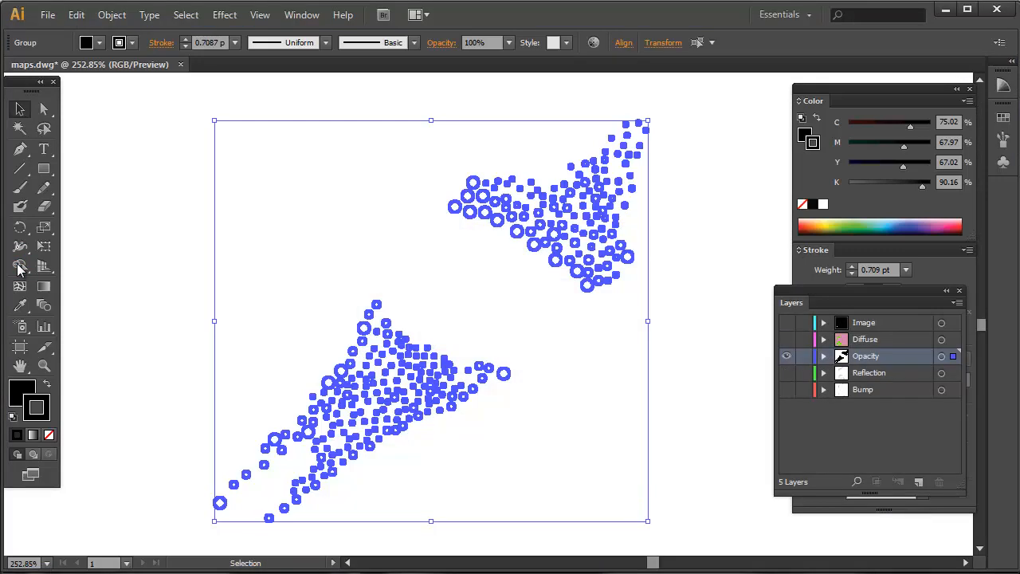
pyautogui.click(18, 267)
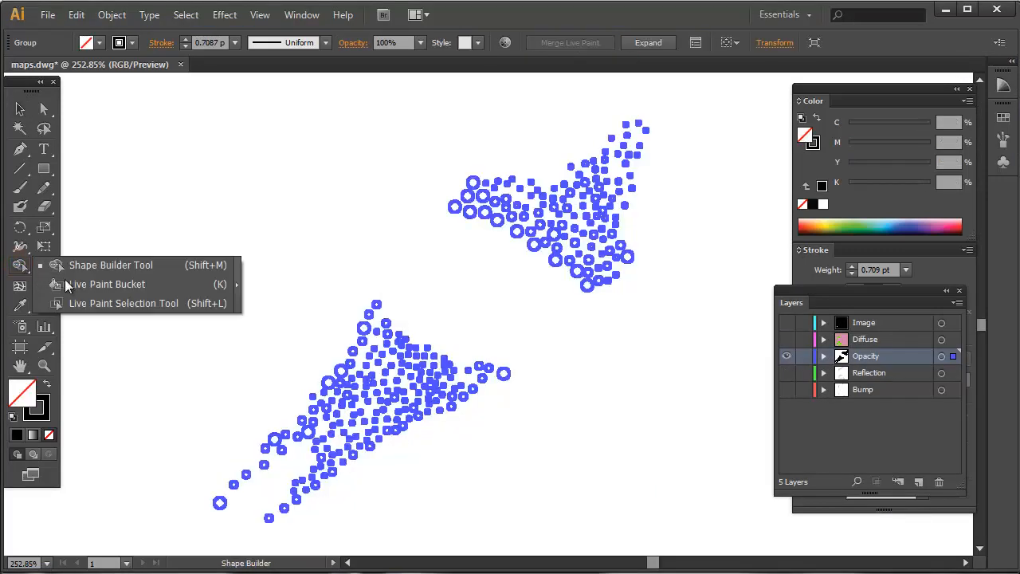
pyautogui.click(67, 284)
pyautogui.click(811, 141)
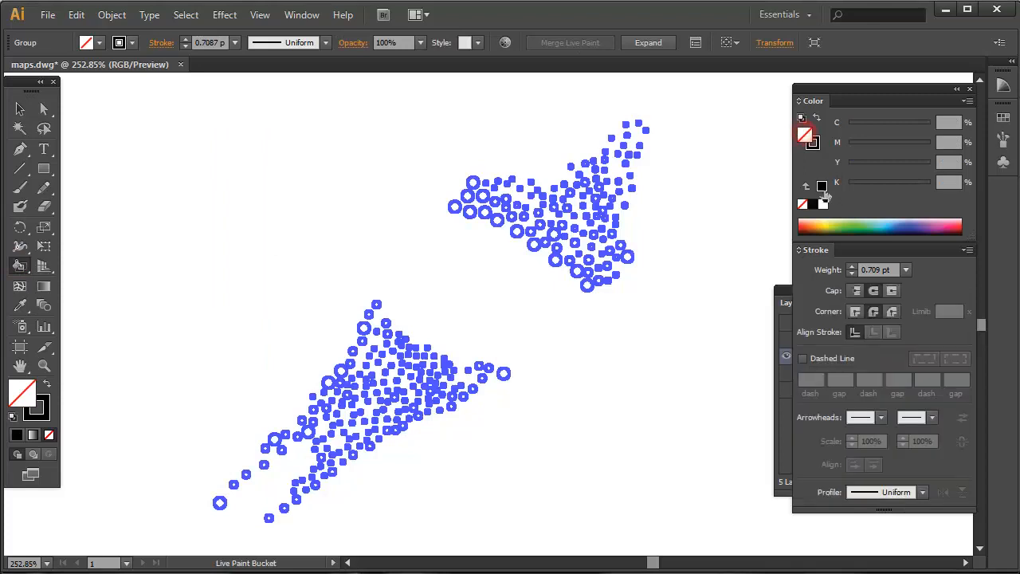
pyautogui.click(813, 204)
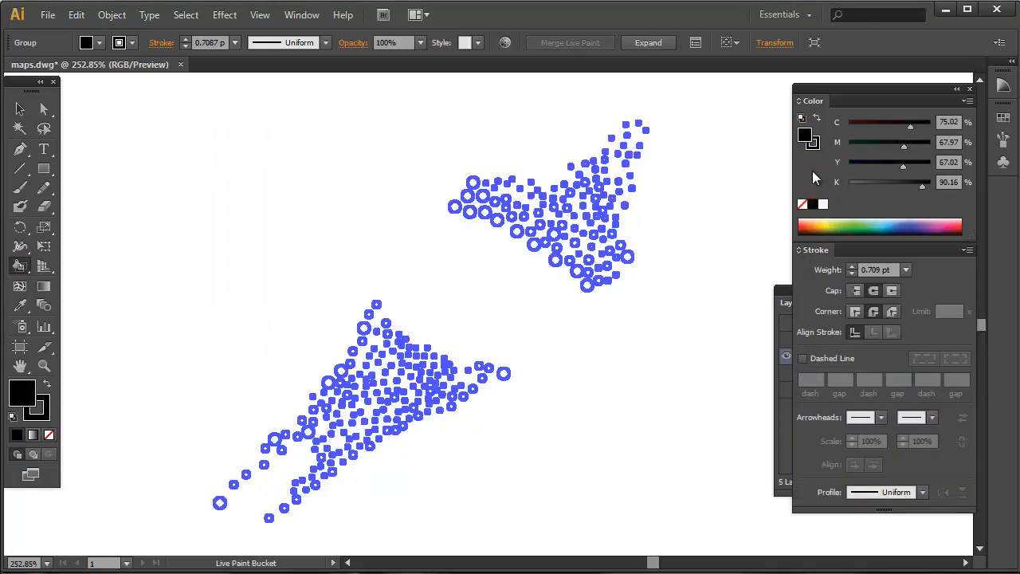
pyautogui.click(629, 258)
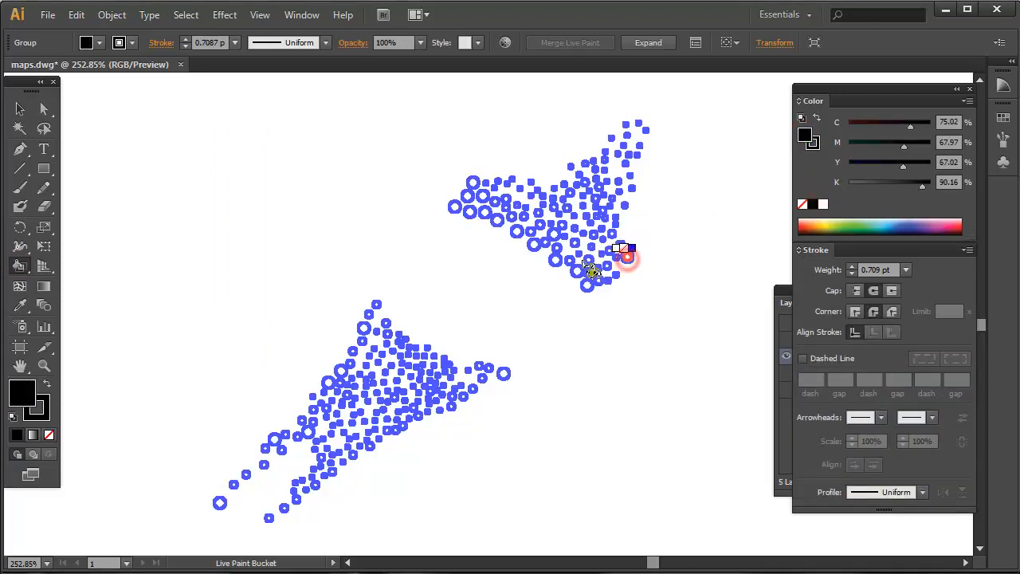
pyautogui.click(454, 206)
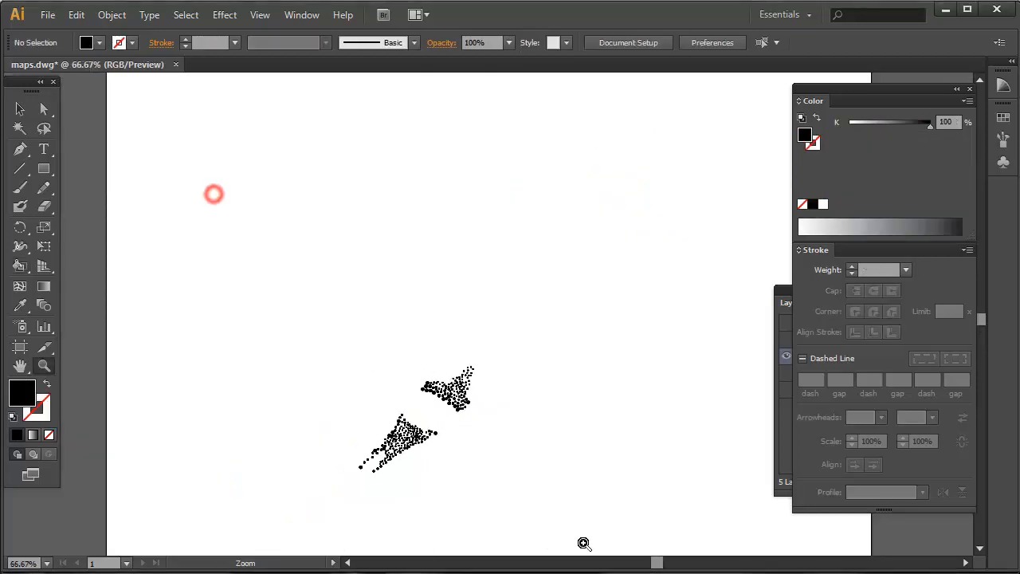
# Export the Opacity artwork to the Desktop as the JPEG file maps_opacity.jpg, accepting the export options
pyautogui.click(47, 14)
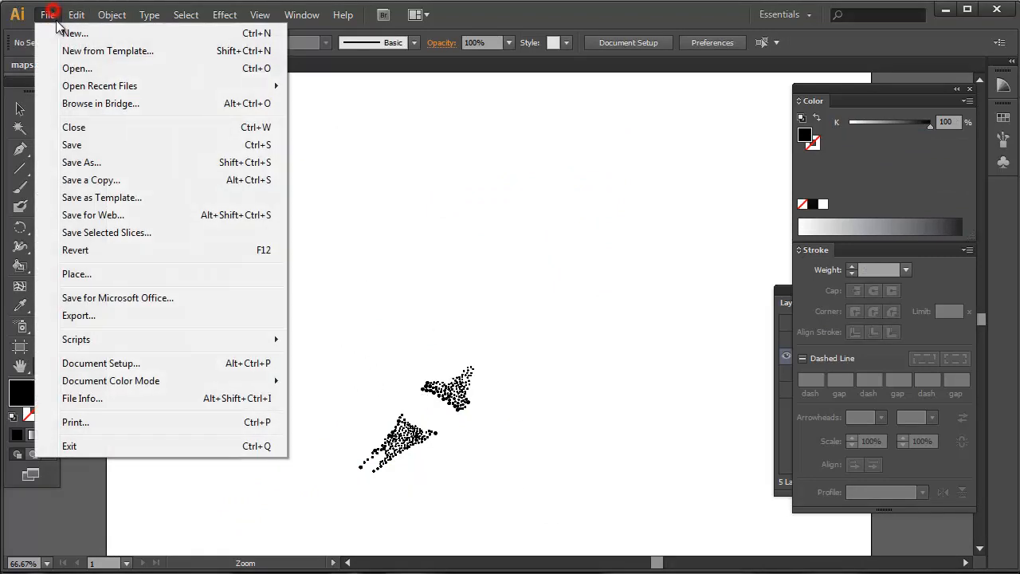
pyautogui.click(80, 314)
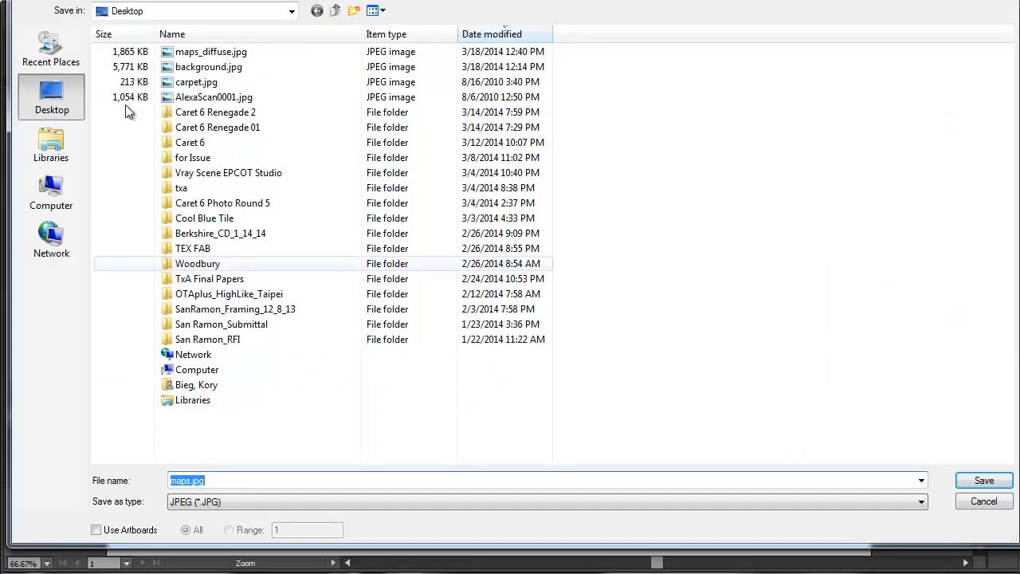
pyautogui.click(193, 51)
pyautogui.click(223, 481)
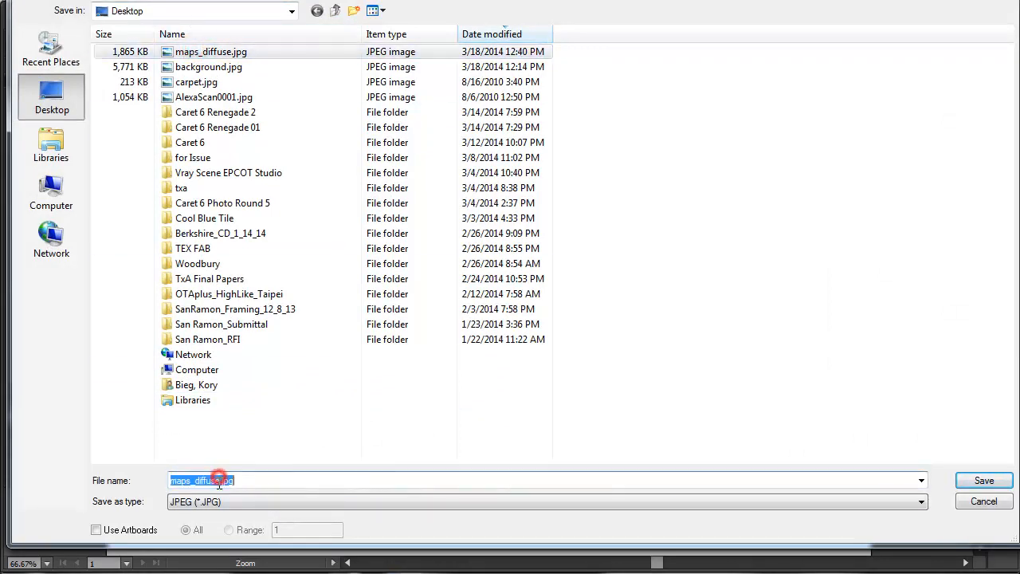
pyautogui.press('BackSpace')
pyautogui.press('BackSpace')
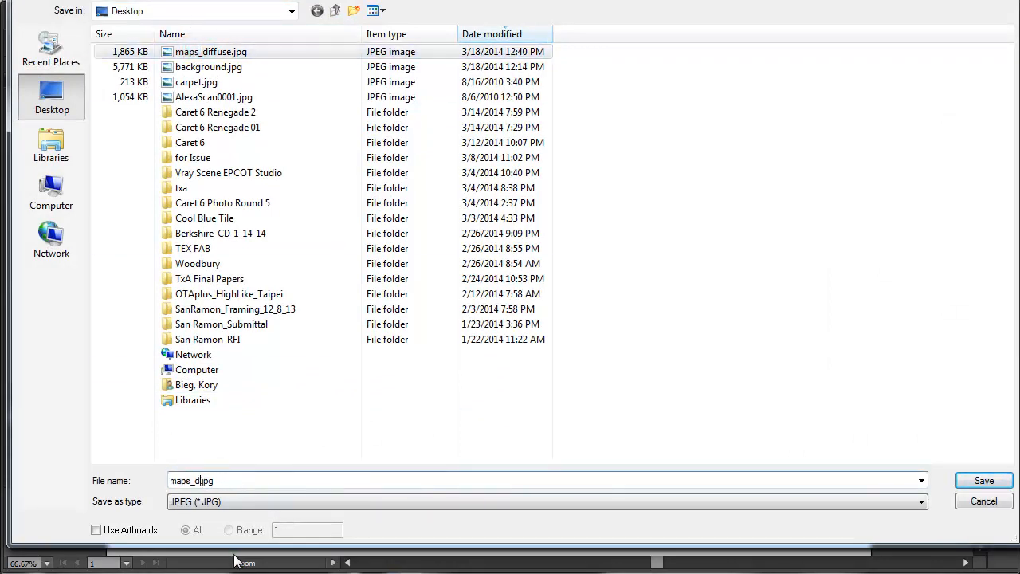
pyautogui.write('opacity')
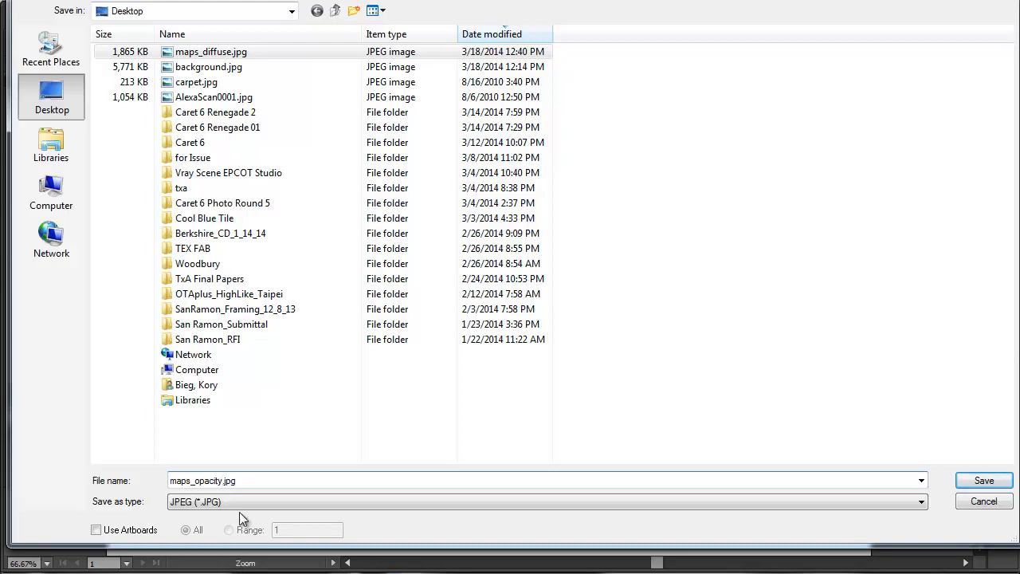
pyautogui.click(980, 482)
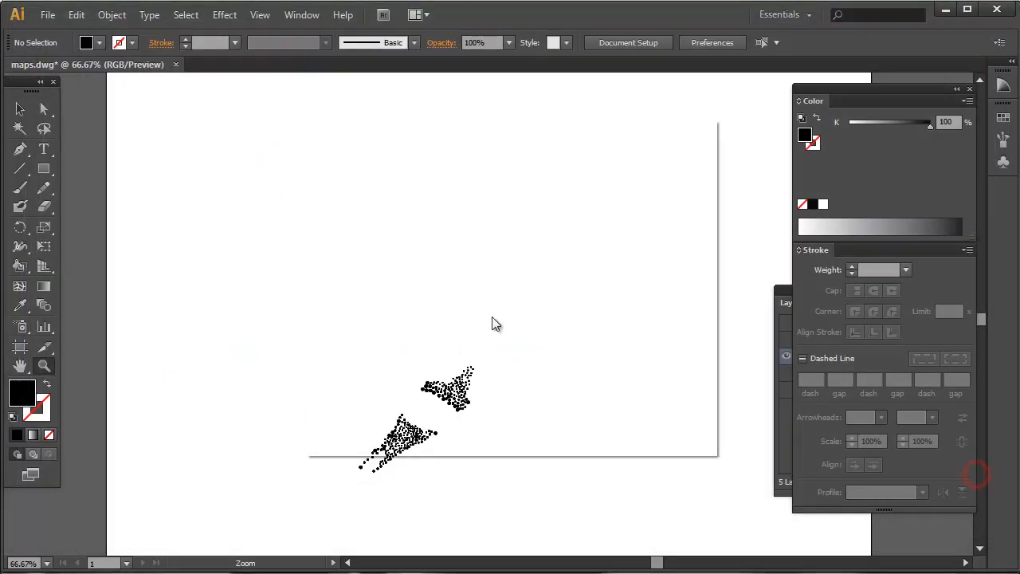
pyautogui.click(586, 417)
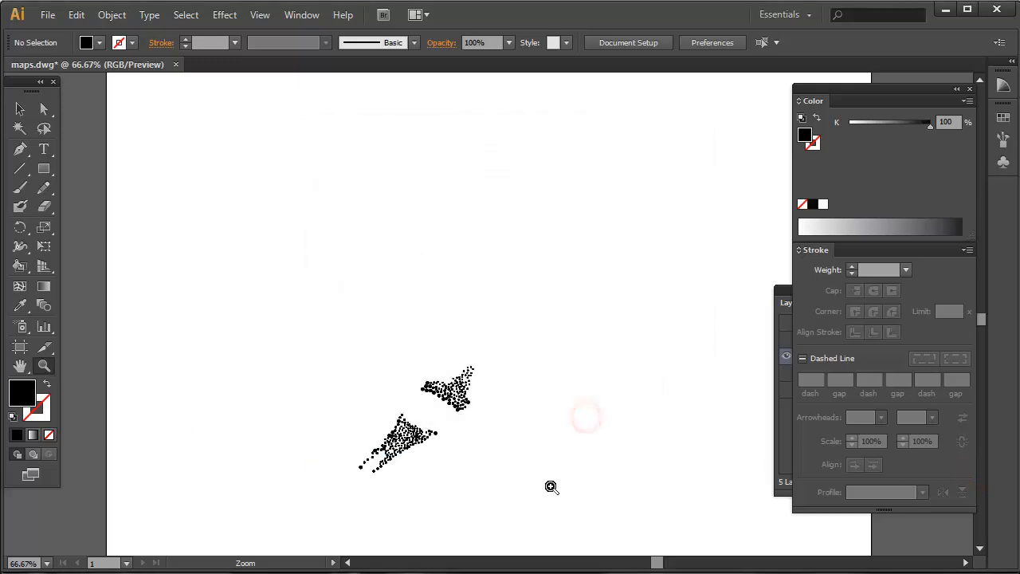
# Hide the Opacity layer and show the Reflection and Diffuse layers together
pyautogui.click(783, 303)
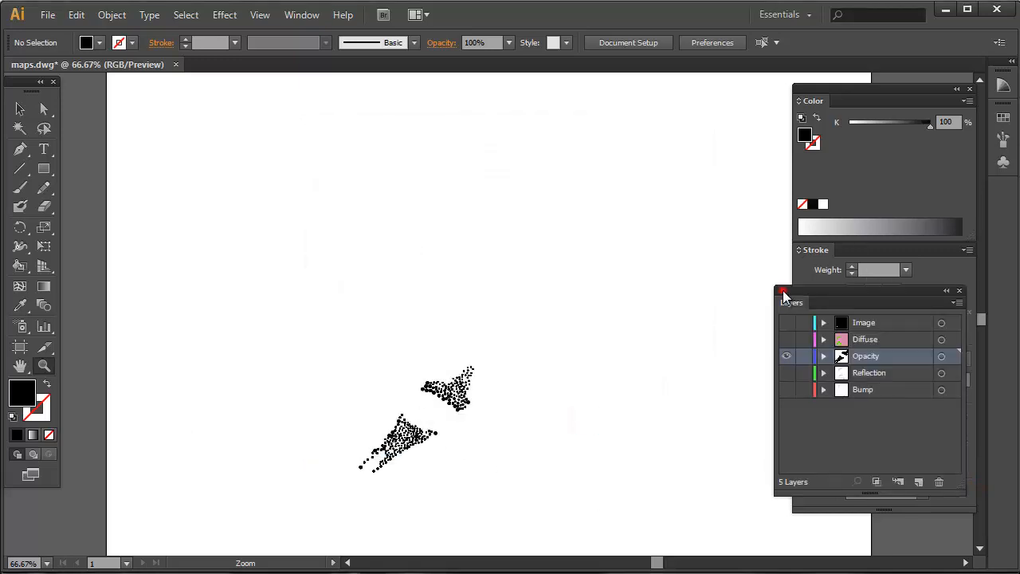
pyautogui.click(786, 357)
pyautogui.click(786, 372)
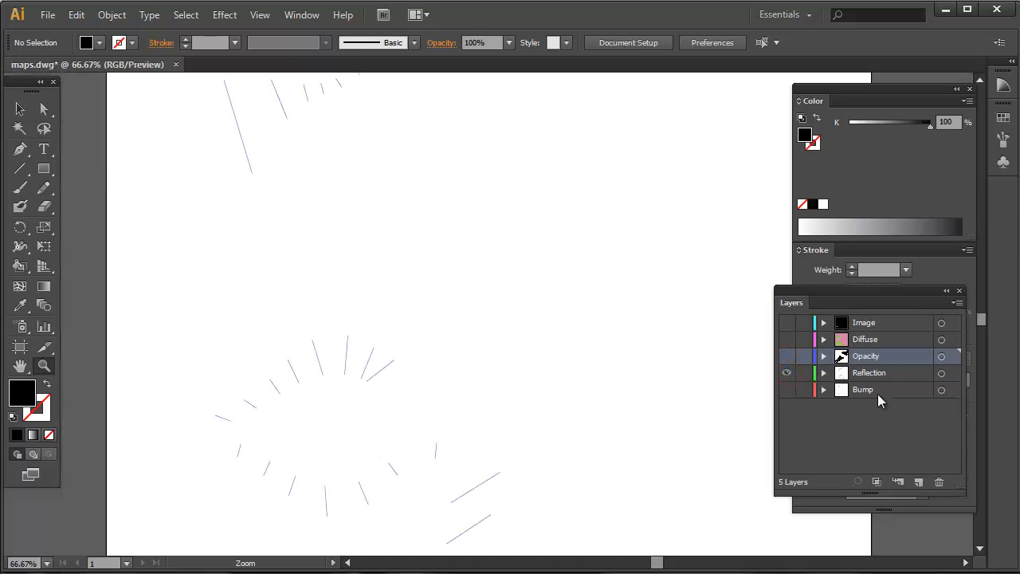
pyautogui.click(786, 339)
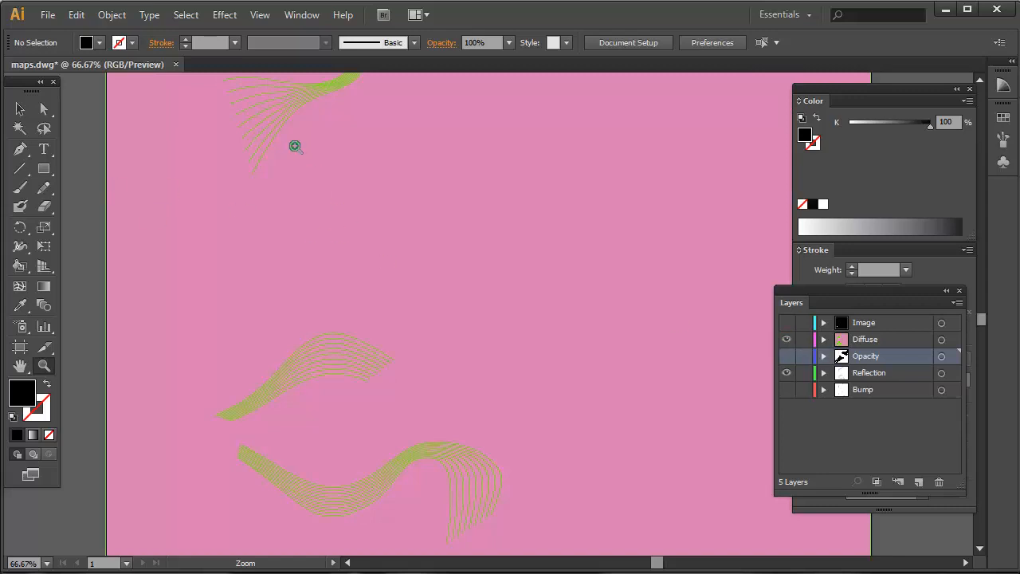
# Delete the pink background shape from the Diffuse layer
pyautogui.click(18, 107)
pyautogui.click(306, 233)
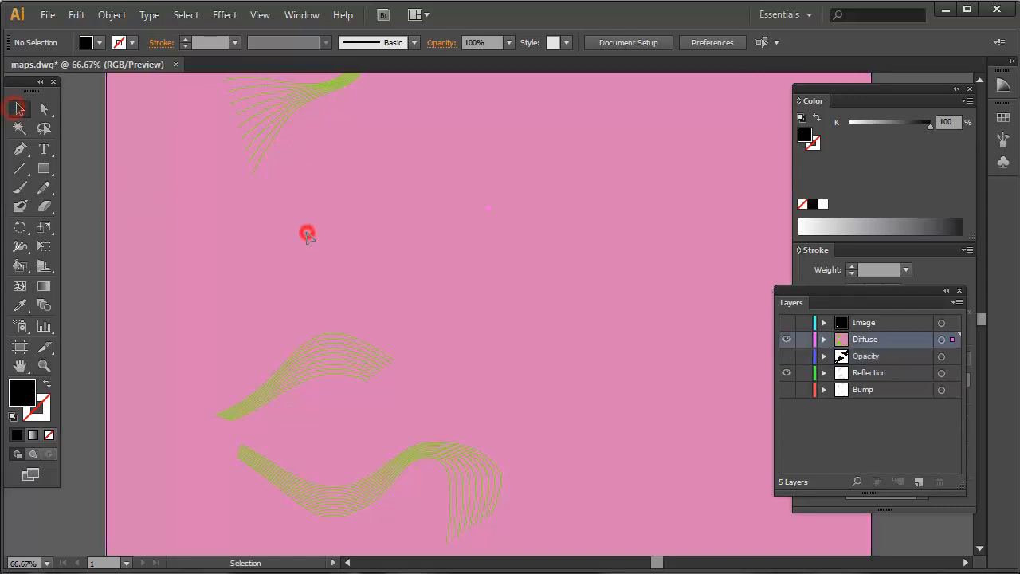
pyautogui.press('Delete')
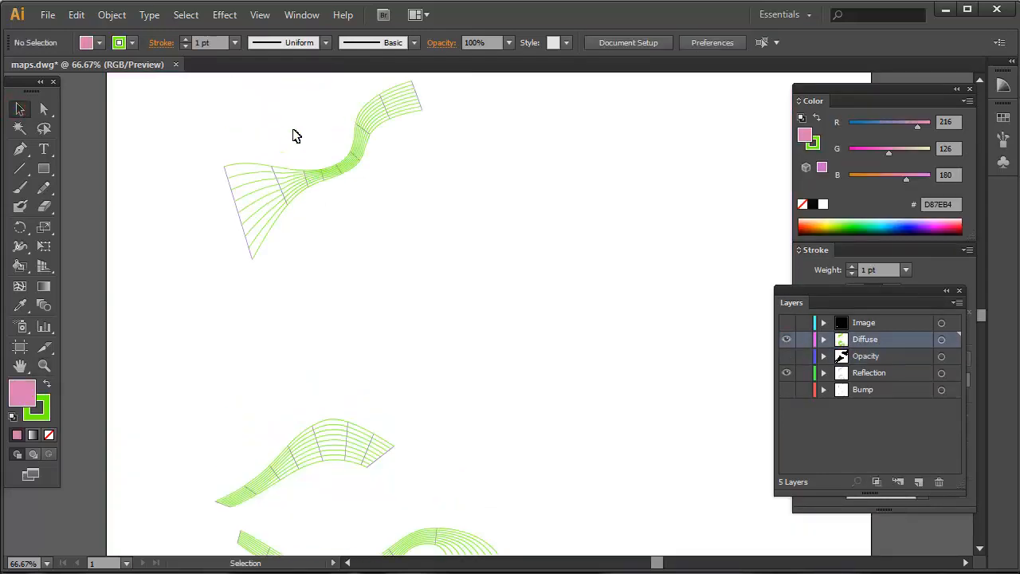
# Select all the Diffuse and Reflection curves on the artboard and convert them into one Live Paint group
pyautogui.click(44, 365)
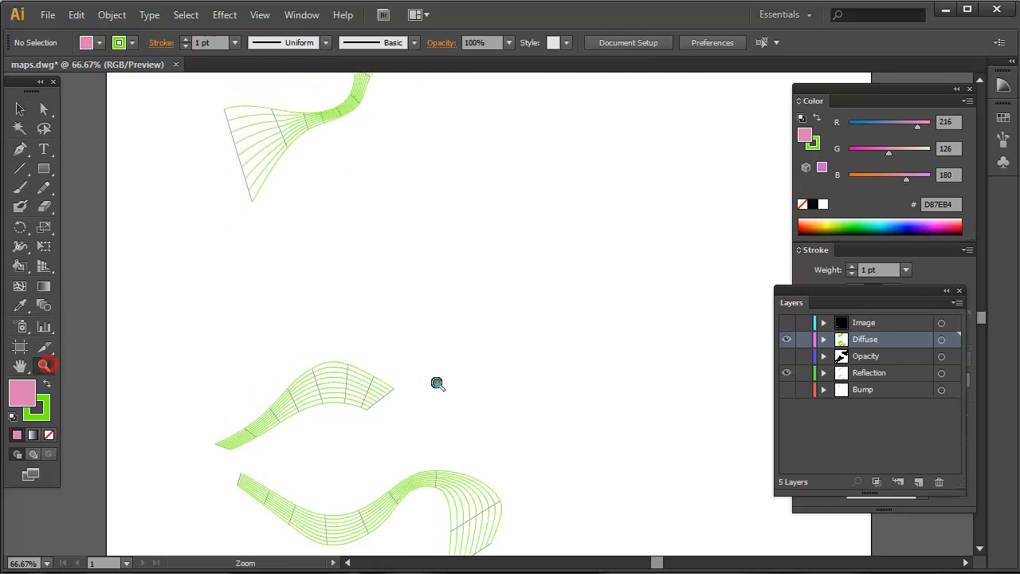
pyautogui.keyDown('alt'); pyautogui.click(439, 378); pyautogui.keyUp('alt')
pyautogui.keyDown('alt'); pyautogui.click(439, 378); pyautogui.keyUp('alt')
pyautogui.moveTo(295, 123); pyautogui.dragTo(661, 503)
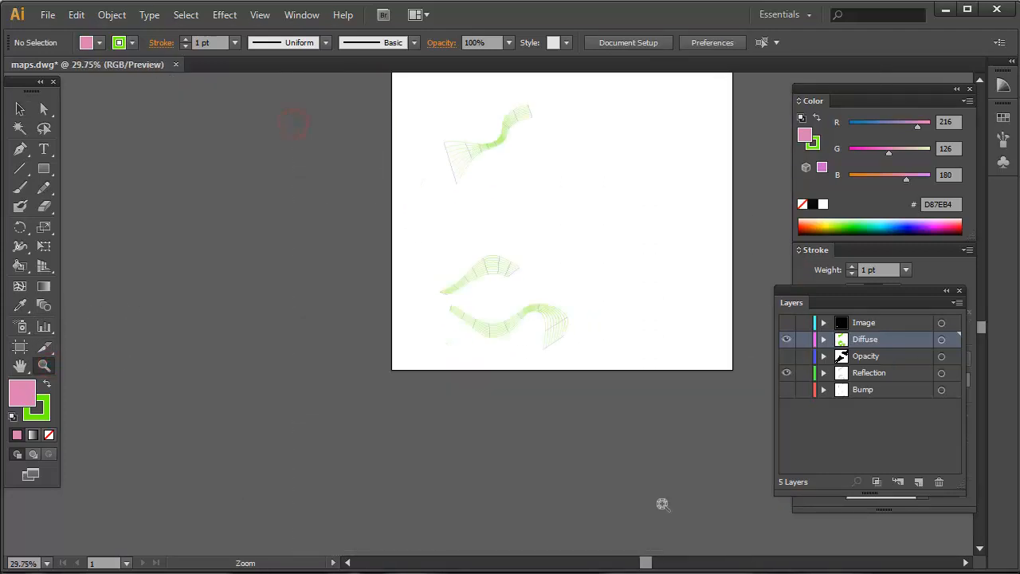
pyautogui.scroll(3, 487, 279)
pyautogui.click(18, 110)
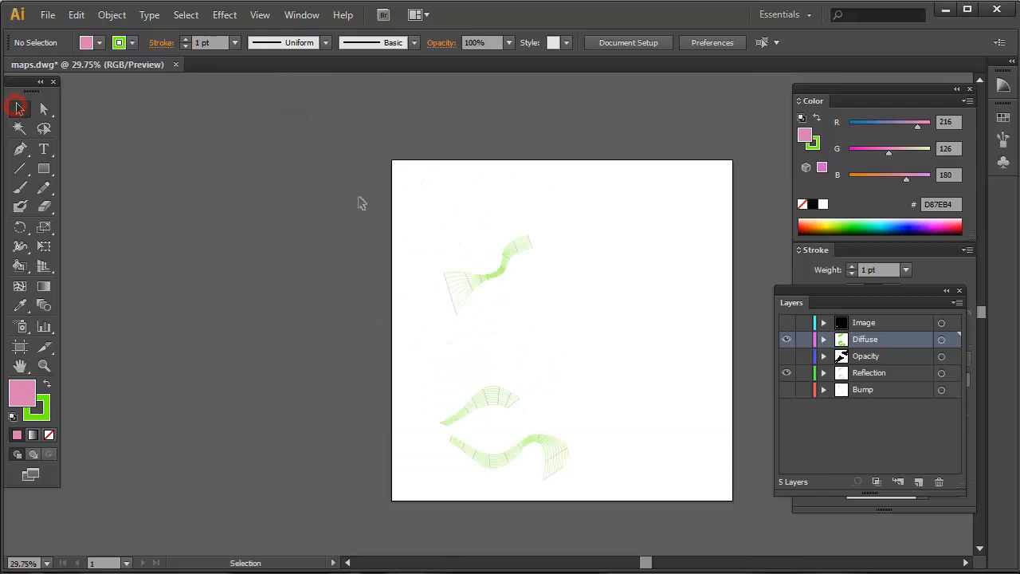
pyautogui.moveTo(403, 196); pyautogui.dragTo(704, 499)
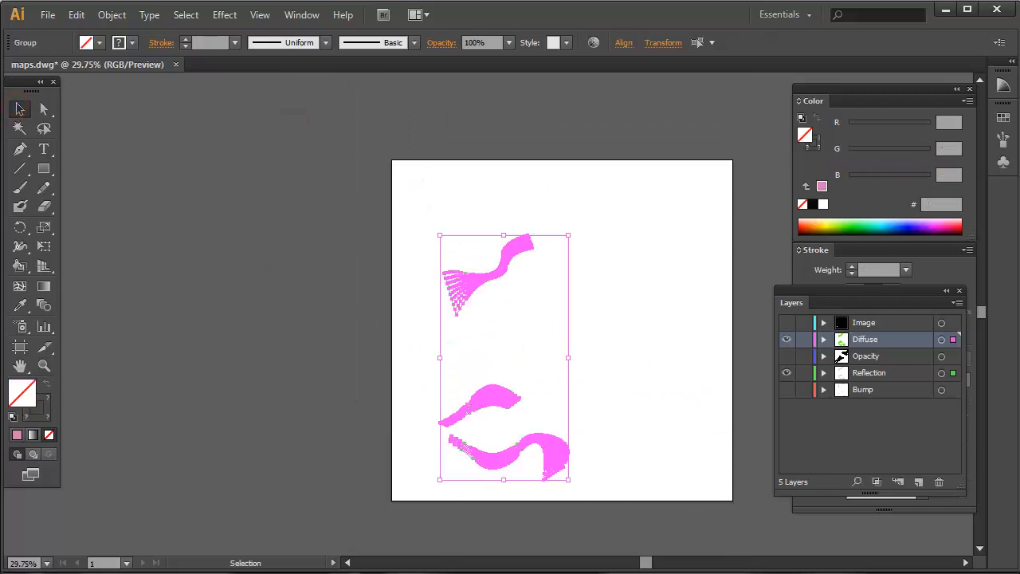
pyautogui.click(112, 14)
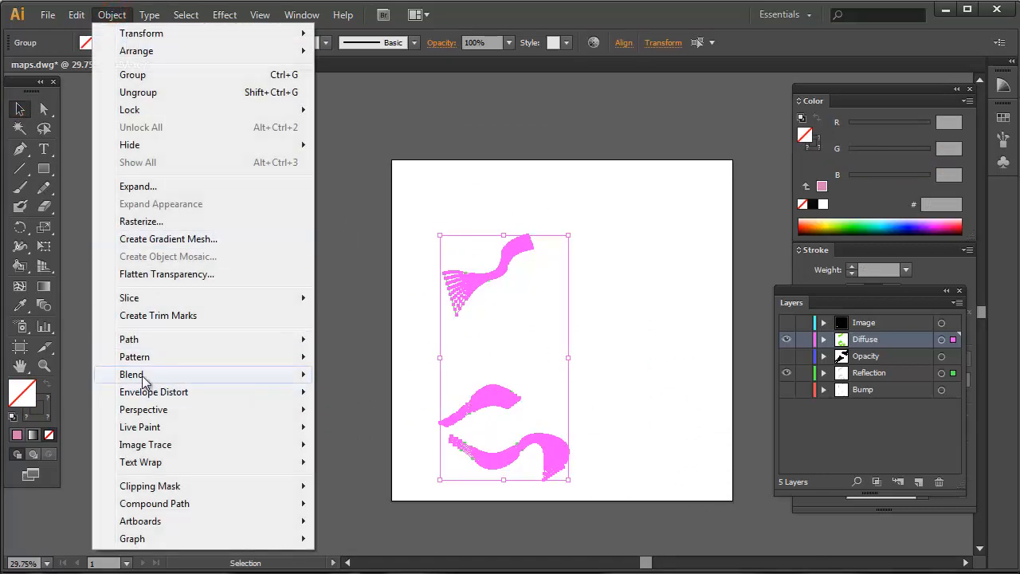
pyautogui.moveTo(145, 434)
pyautogui.click(384, 430)
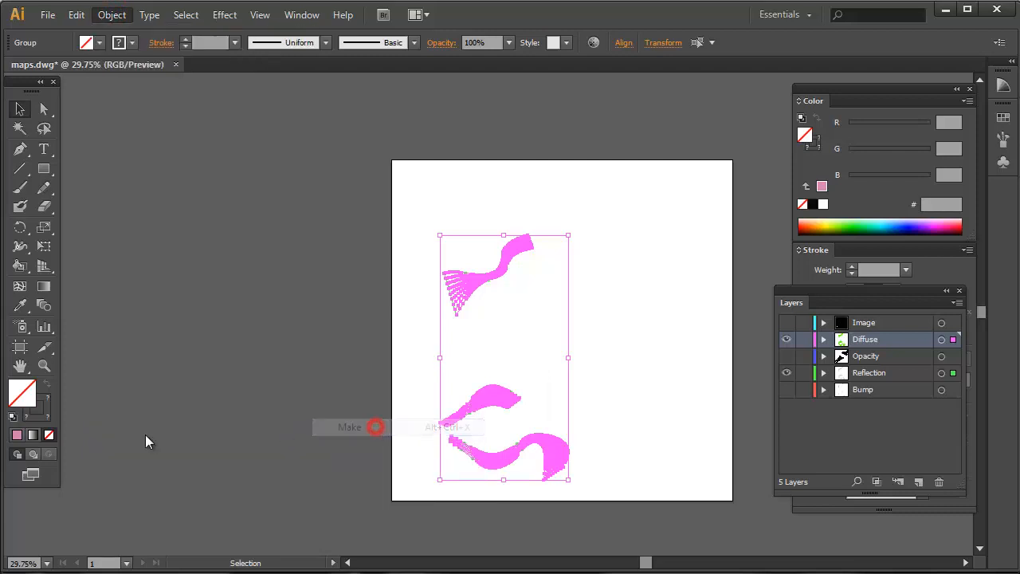
# Set the Live Paint Bucket's fill color to the neutral dark grey 686868
pyautogui.click(20, 266)
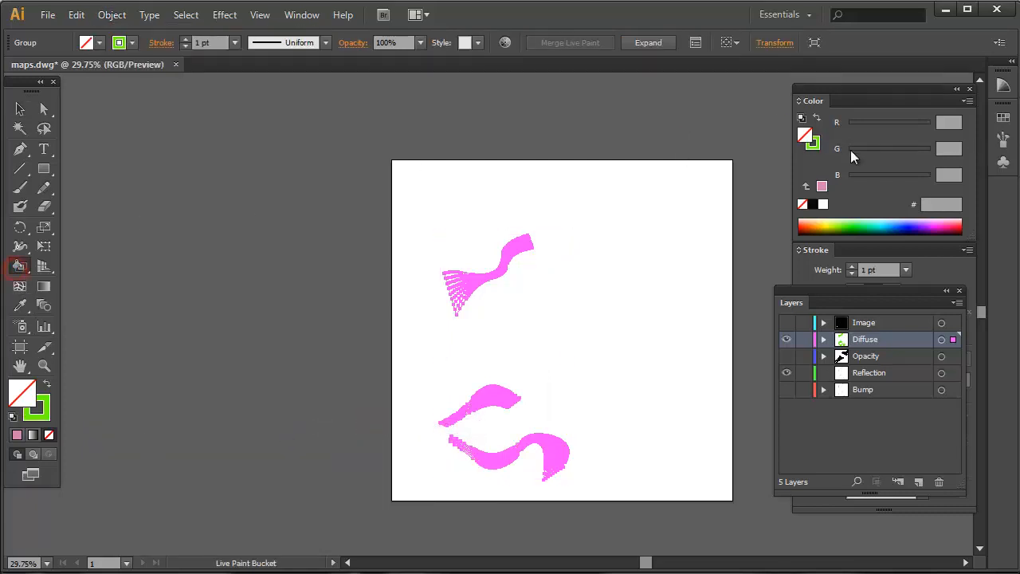
pyautogui.click(806, 137)
pyautogui.doubleClick(806, 139)
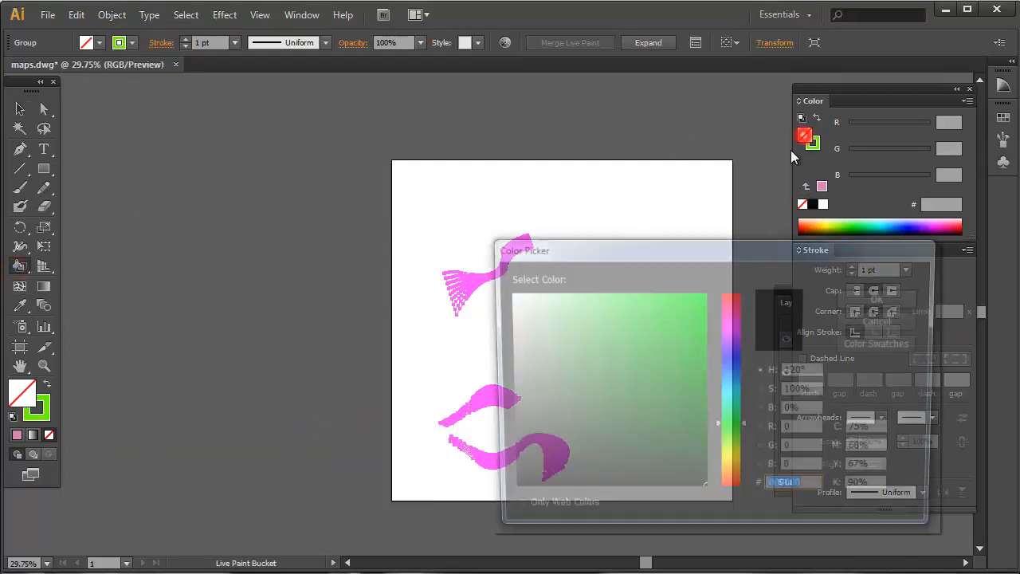
pyautogui.click(870, 300)
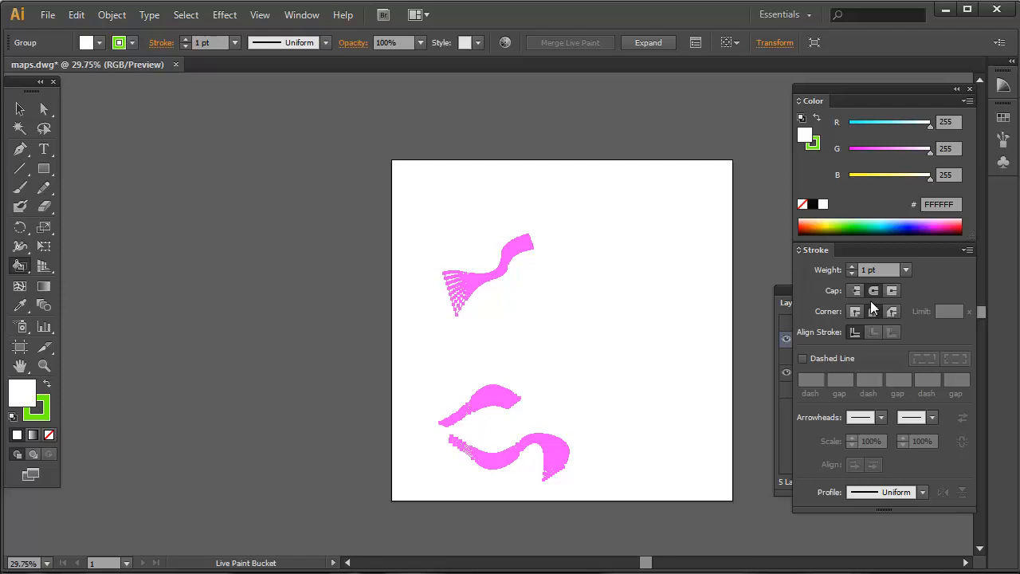
pyautogui.click(812, 204)
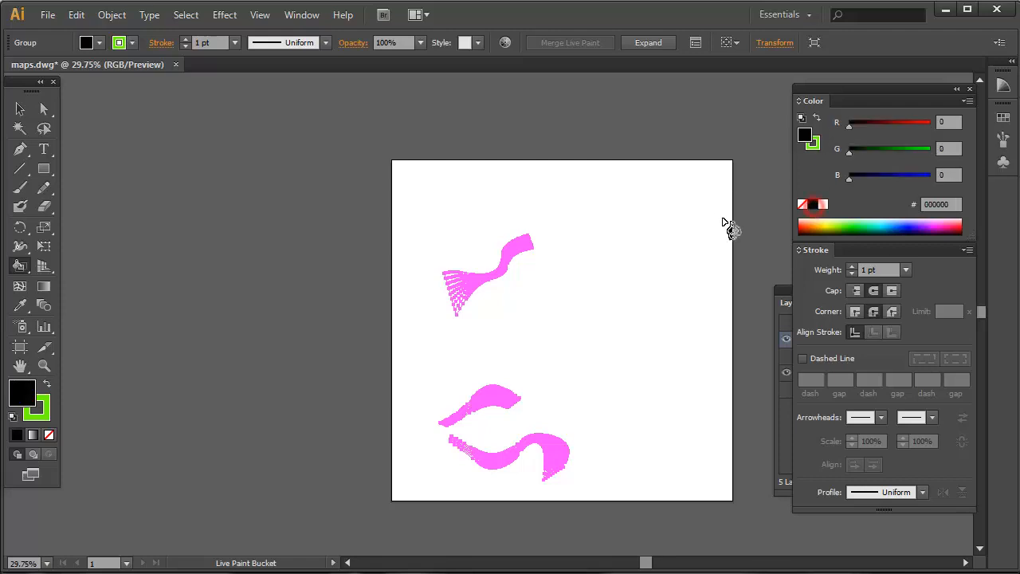
pyautogui.doubleClick(805, 134)
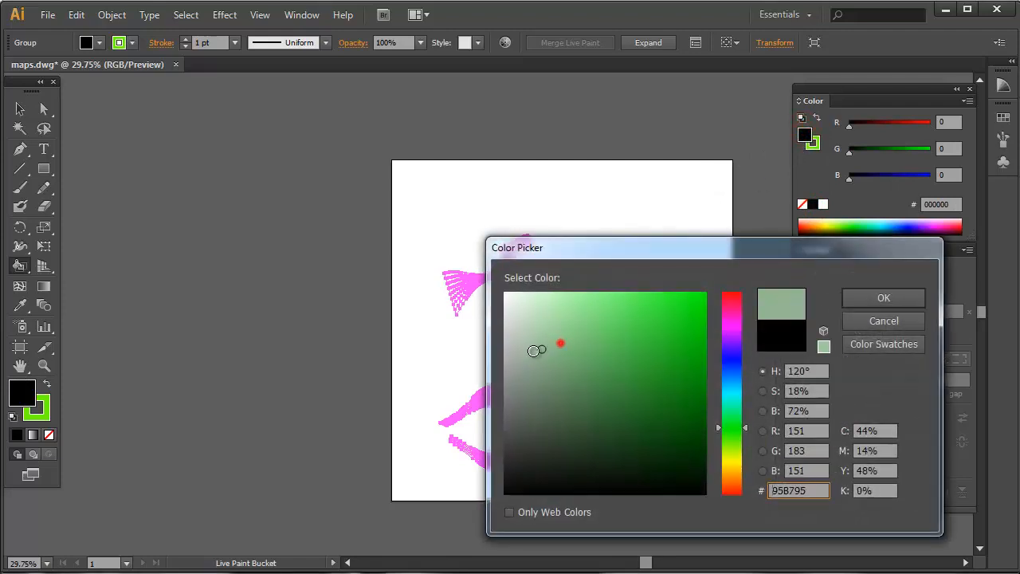
pyautogui.moveTo(506, 395)
pyautogui.mouseDown()
pyautogui.moveTo(486, 392)
pyautogui.moveTo(486, 402)
pyautogui.moveTo(516, 403)
pyautogui.moveTo(501, 412)
pyautogui.mouseUp()
pyautogui.click(883, 298)
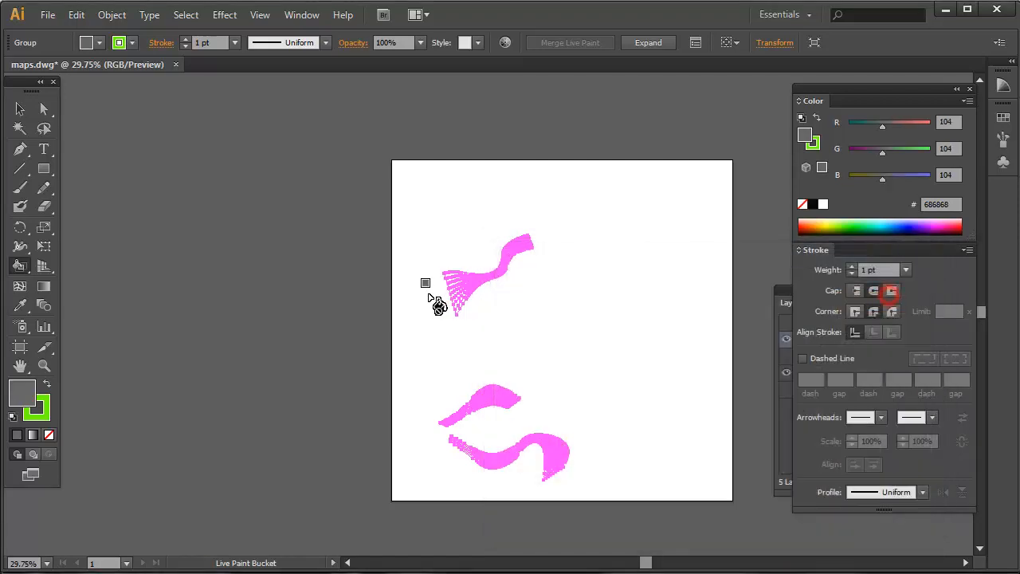
# Set the Live Paint Bucket to paint without a stroke, using the dark grey 686868 fill
pyautogui.click(44, 365)
pyautogui.moveTo(431, 206); pyautogui.dragTo(604, 435)
pyautogui.moveTo(298, 102)
pyautogui.mouseDown()
pyautogui.moveTo(346, 170)
pyautogui.moveTo(694, 483)
pyautogui.mouseUp()
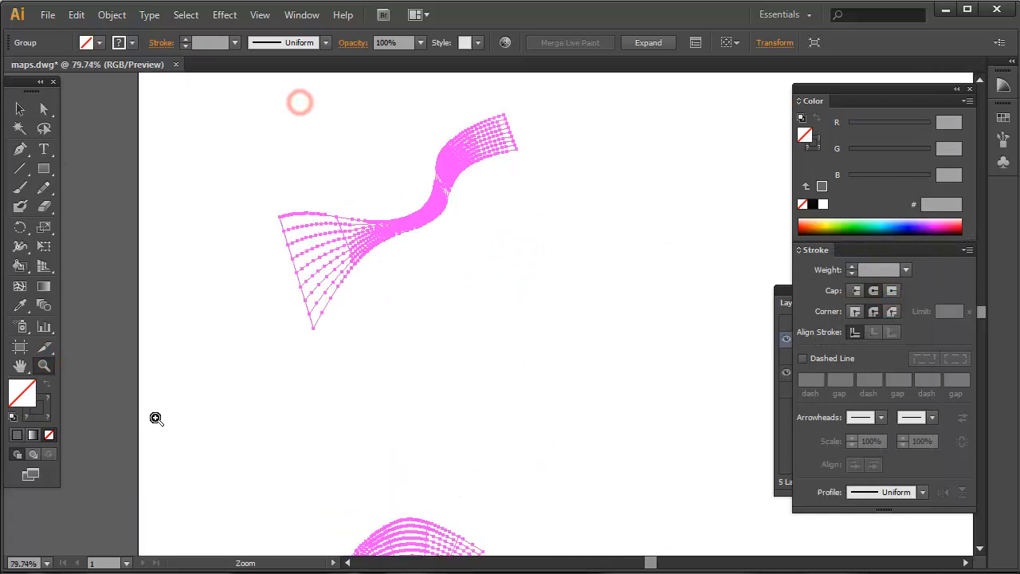
pyautogui.click(20, 268)
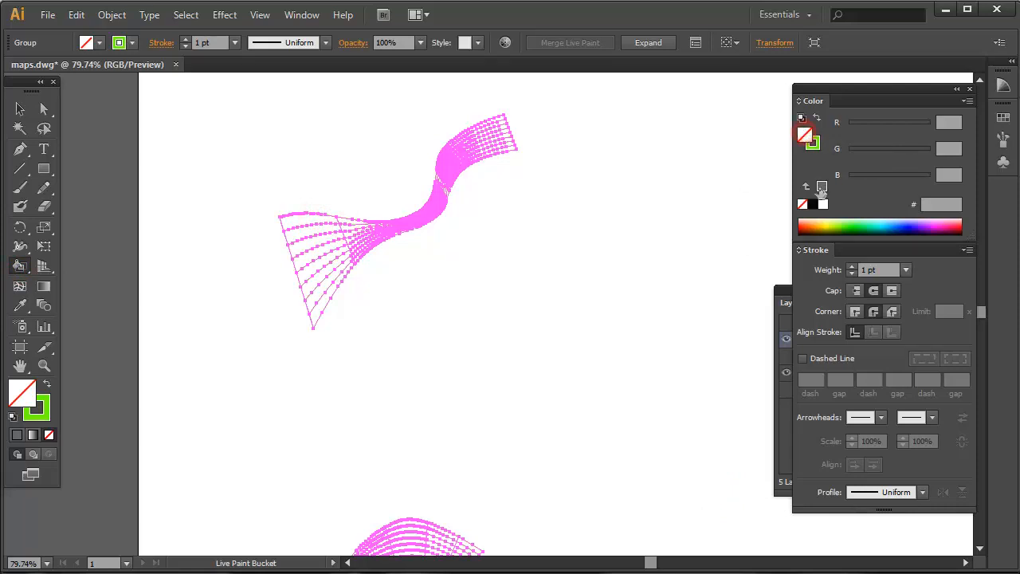
pyautogui.click(812, 143)
pyautogui.click(802, 204)
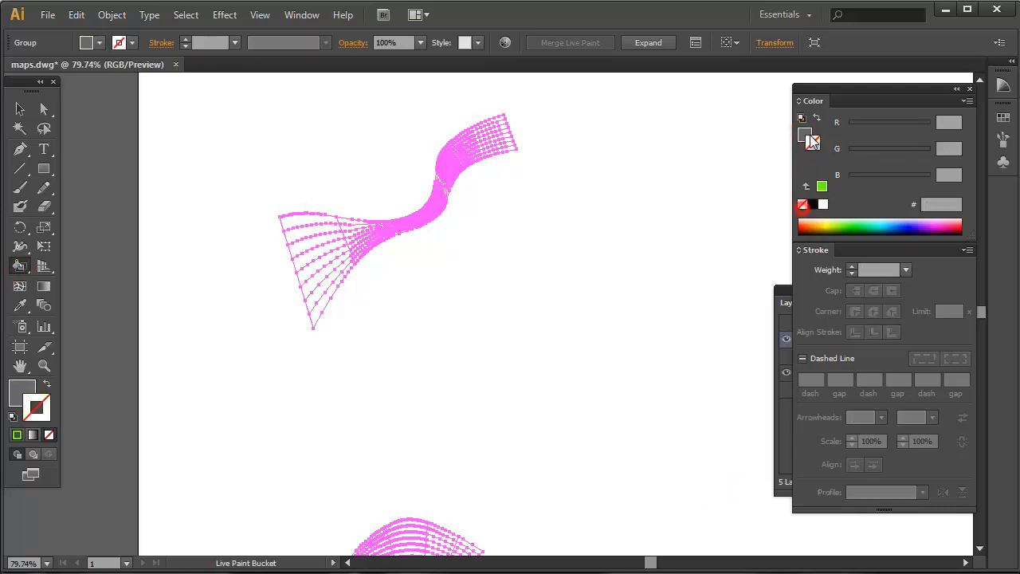
pyautogui.click(804, 134)
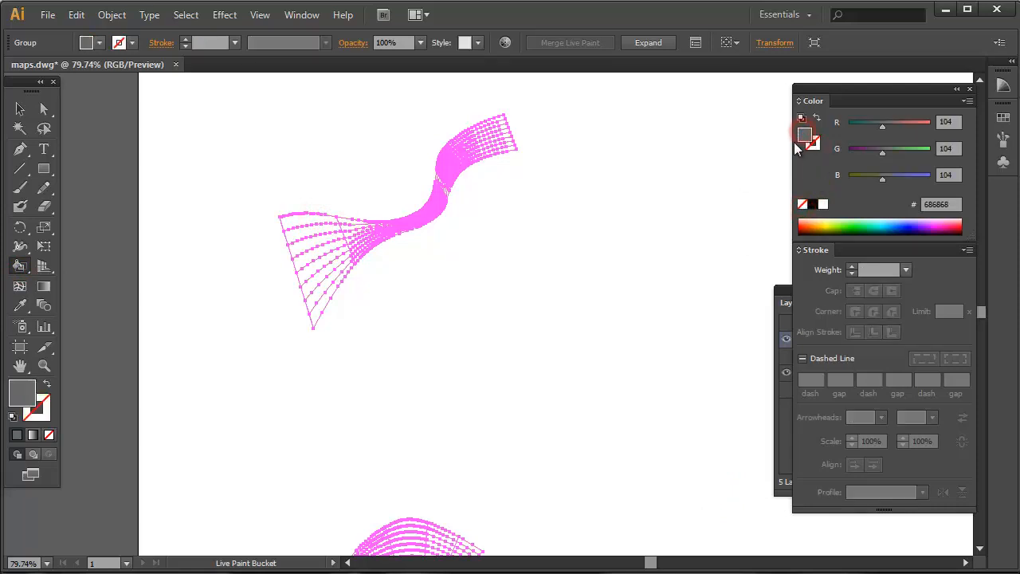
# Fill alternating cells of the upper curved strip with the dark grey using the Live Paint Bucket
pyautogui.click(319, 229)
pyautogui.click(363, 236)
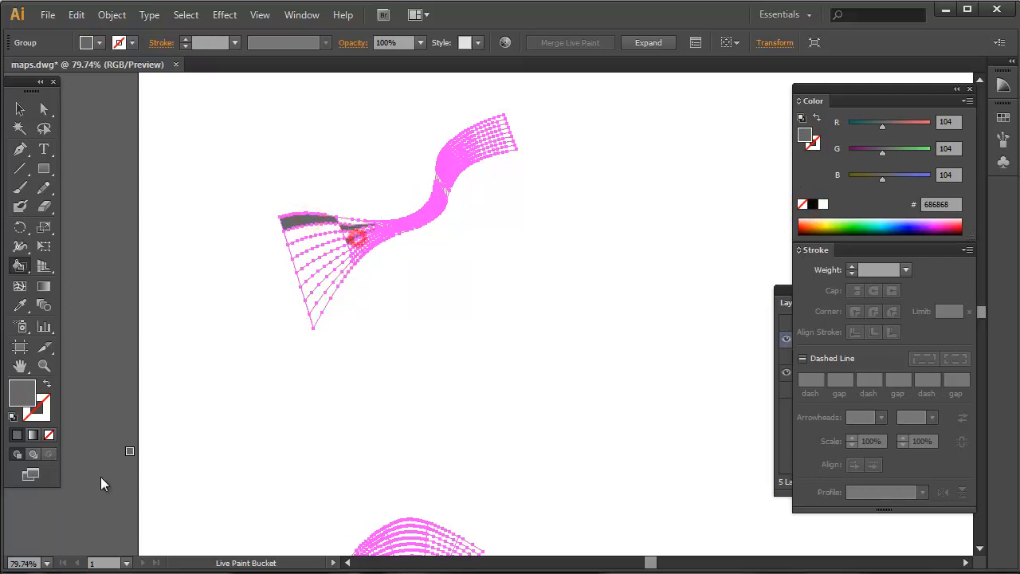
pyautogui.click(43, 365)
pyautogui.moveTo(253, 96); pyautogui.dragTo(685, 428)
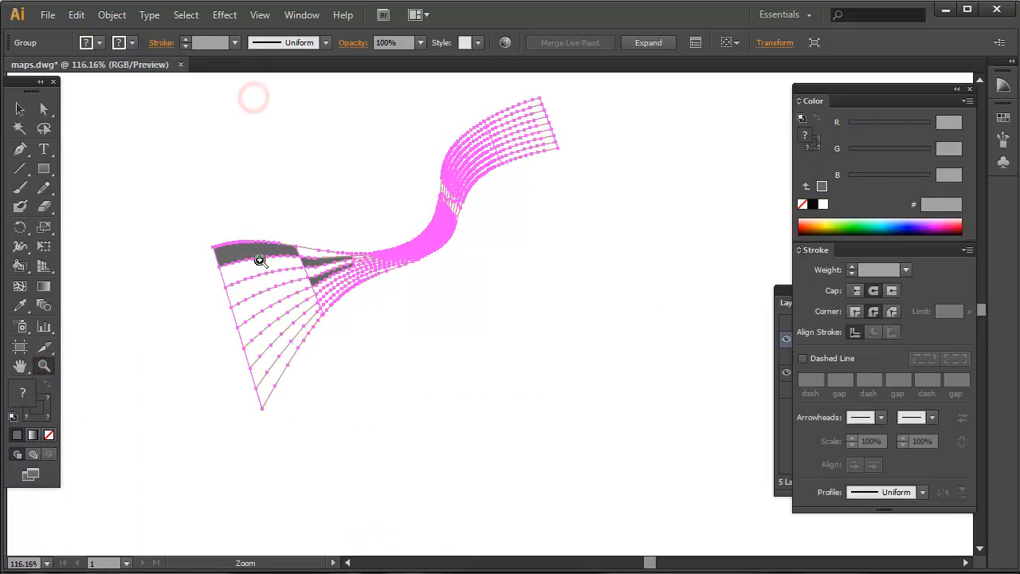
pyautogui.moveTo(136, 109); pyautogui.dragTo(698, 447)
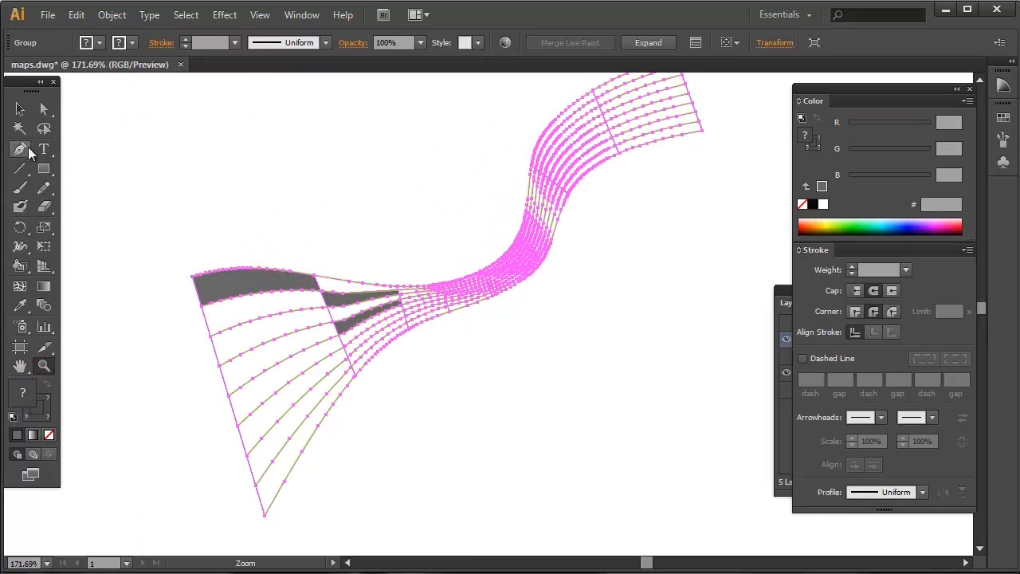
pyautogui.click(20, 267)
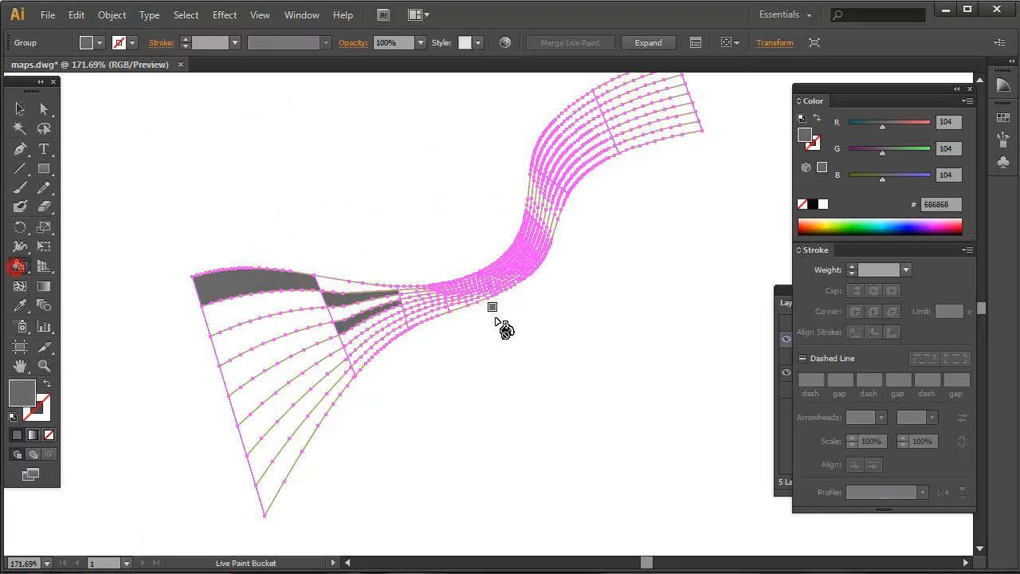
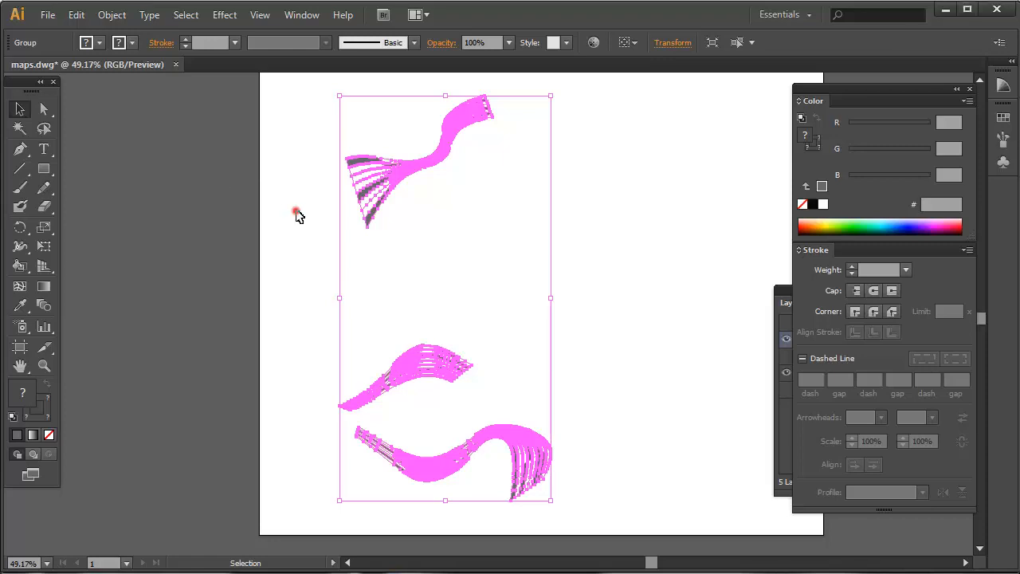
pyautogui.click(304, 174)
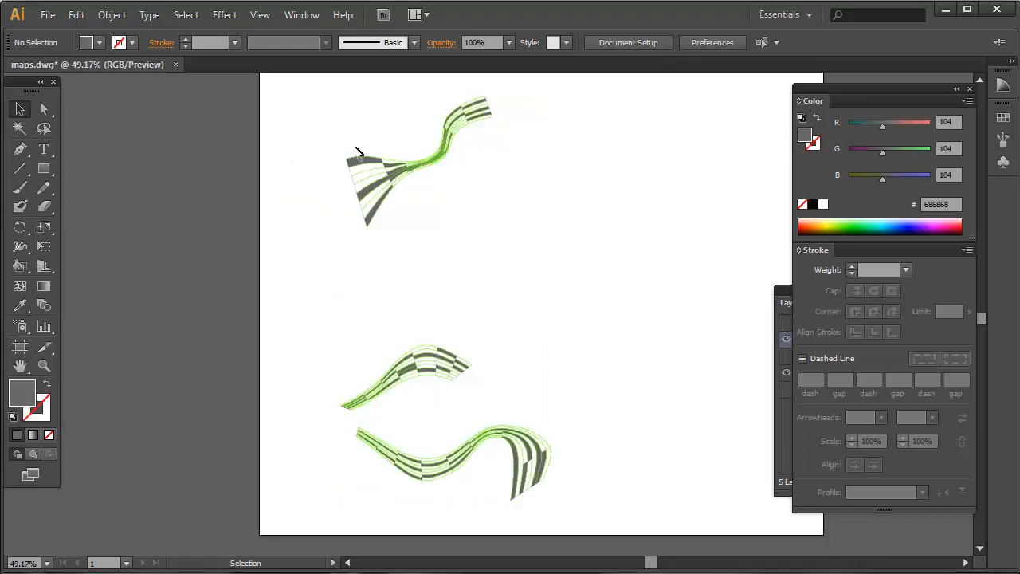
pyautogui.moveTo(320, 93); pyautogui.dragTo(631, 522)
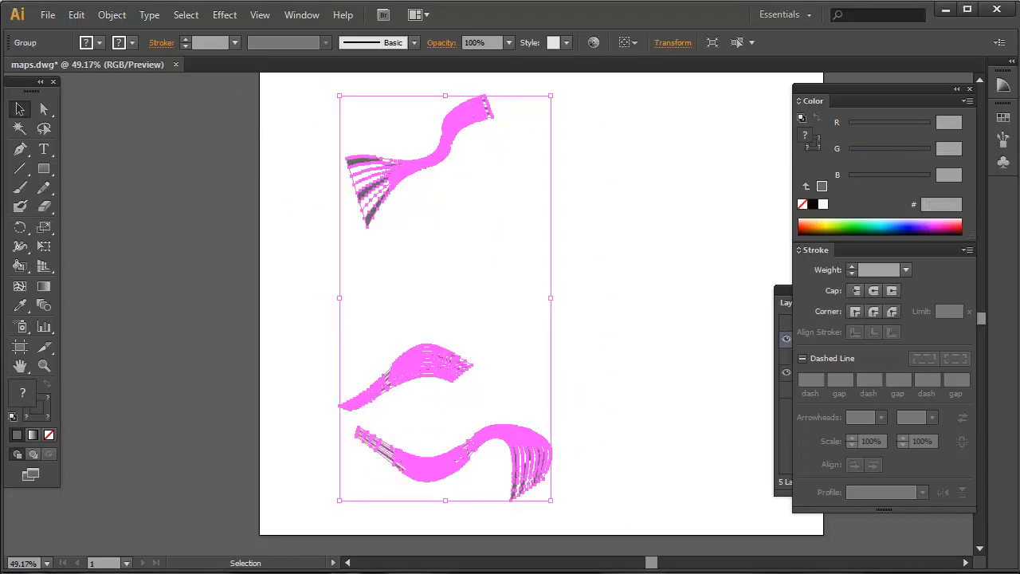
pyautogui.click(112, 15)
pyautogui.moveTo(217, 428)
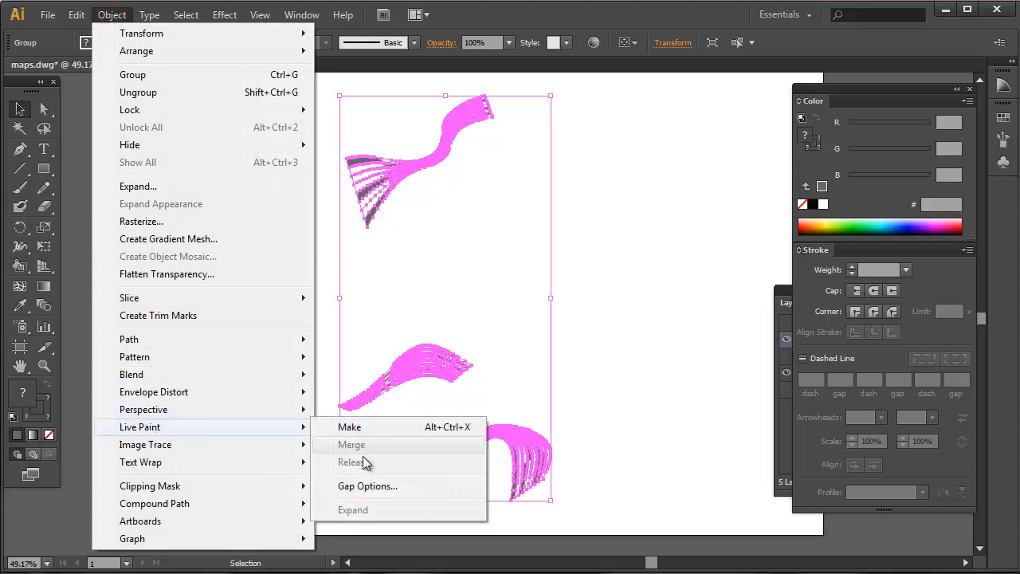
pyautogui.click(597, 321)
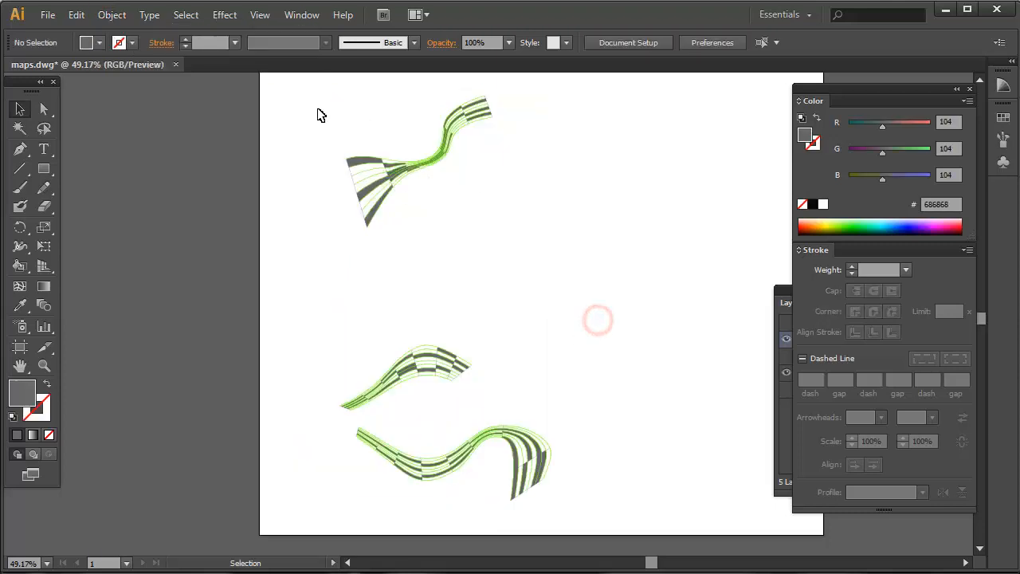
# Ungroup the painted strip artwork repeatedly until its fills and curves are separate objects
pyautogui.click(396, 165)
pyautogui.click(111, 14)
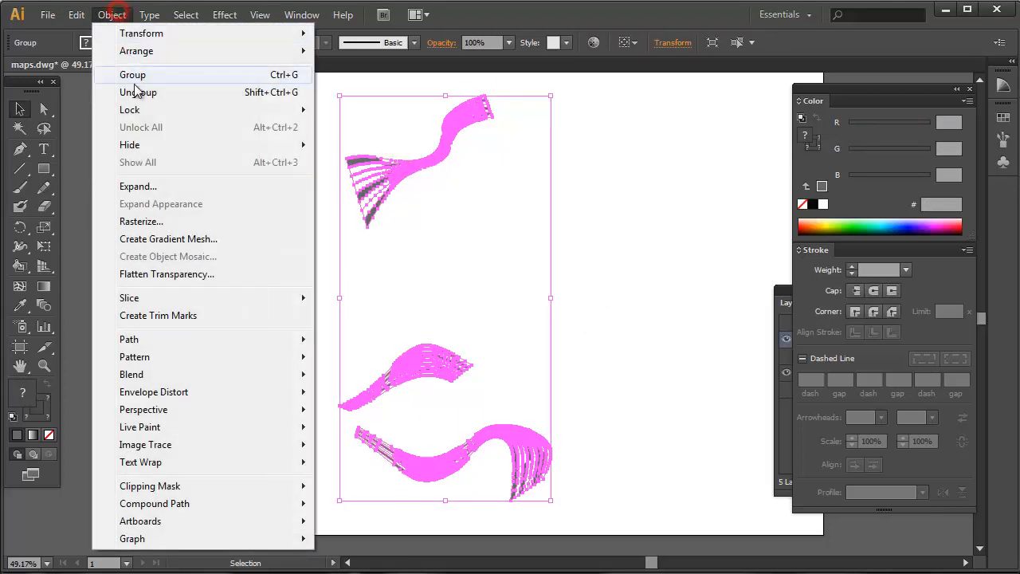
pyautogui.click(132, 92)
pyautogui.click(111, 15)
pyautogui.click(128, 92)
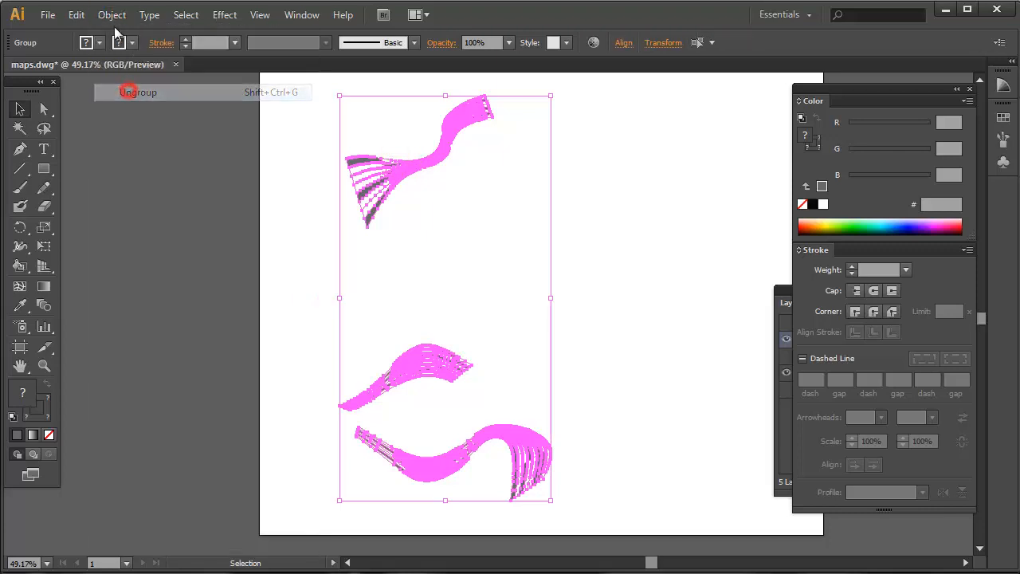
pyautogui.click(111, 14)
pyautogui.click(131, 91)
pyautogui.click(302, 122)
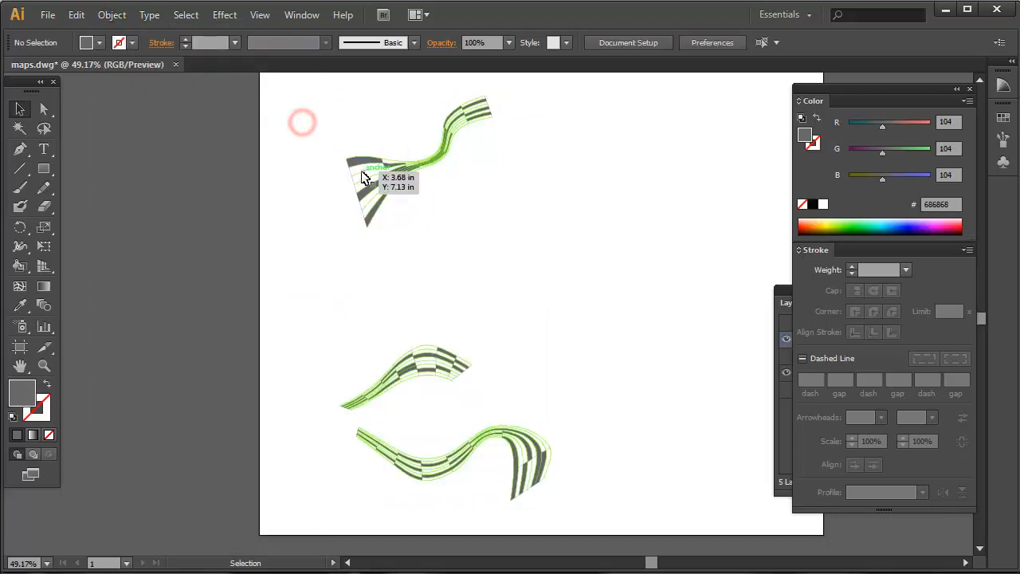
# Select every path sharing the green 1 pt curve's fill and stroke, and delete them all
pyautogui.click(362, 177)
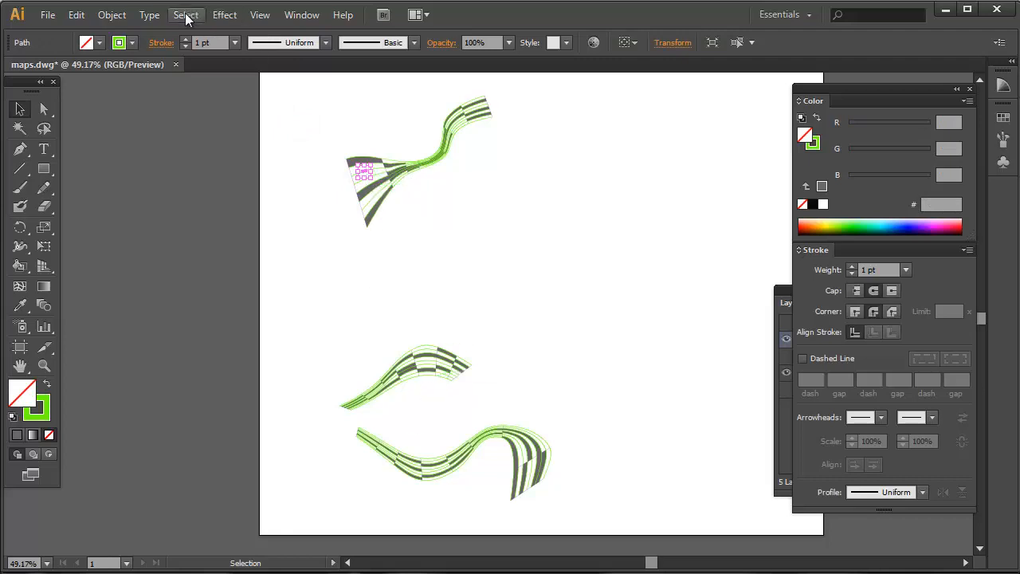
pyautogui.click(185, 14)
pyautogui.moveTo(217, 177)
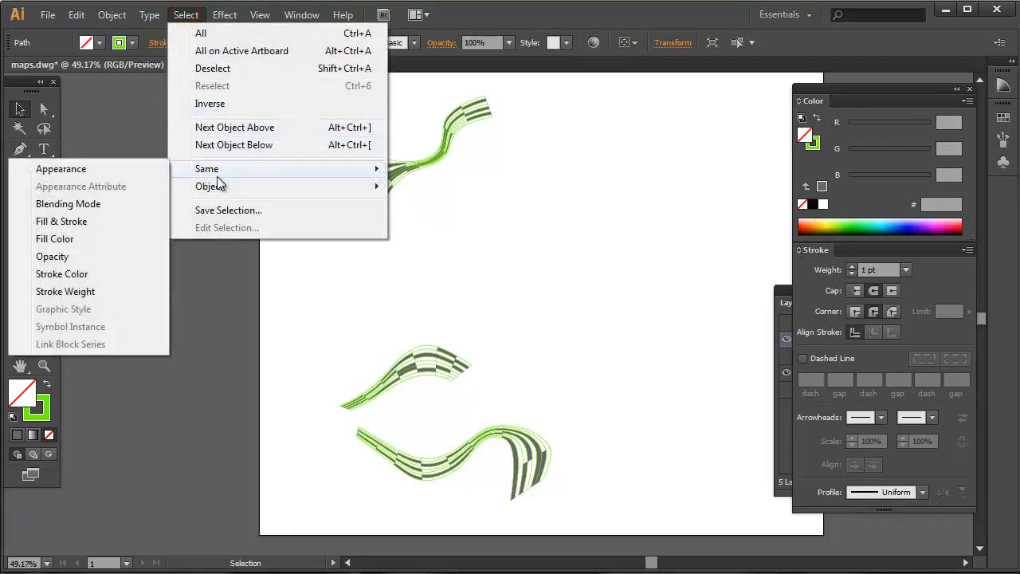
pyautogui.click(79, 222)
pyautogui.click(174, 276)
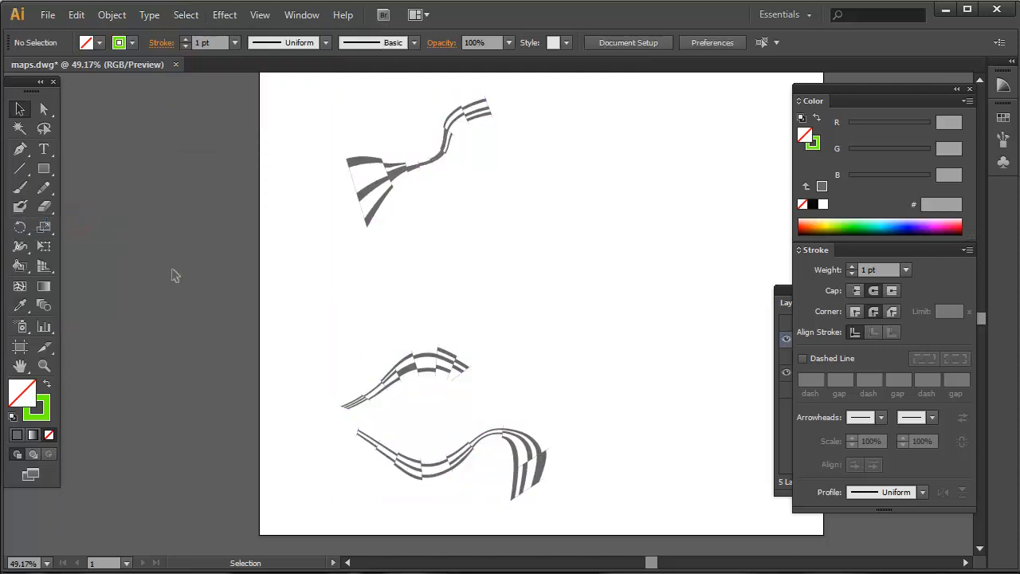
# Select every path sharing the purple end line's fill and stroke, and delete them all
pyautogui.click(355, 187)
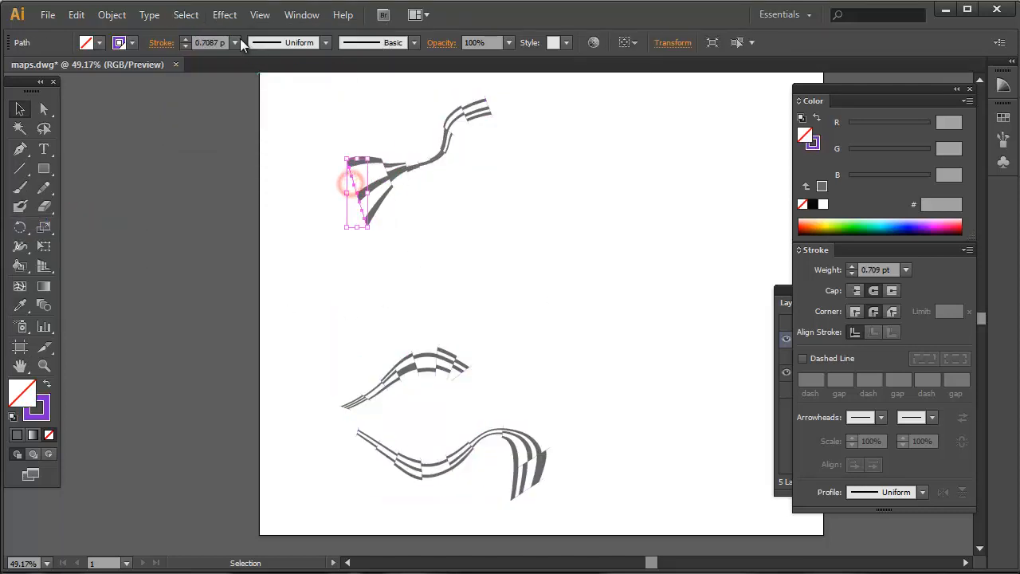
pyautogui.click(186, 14)
pyautogui.click(217, 167)
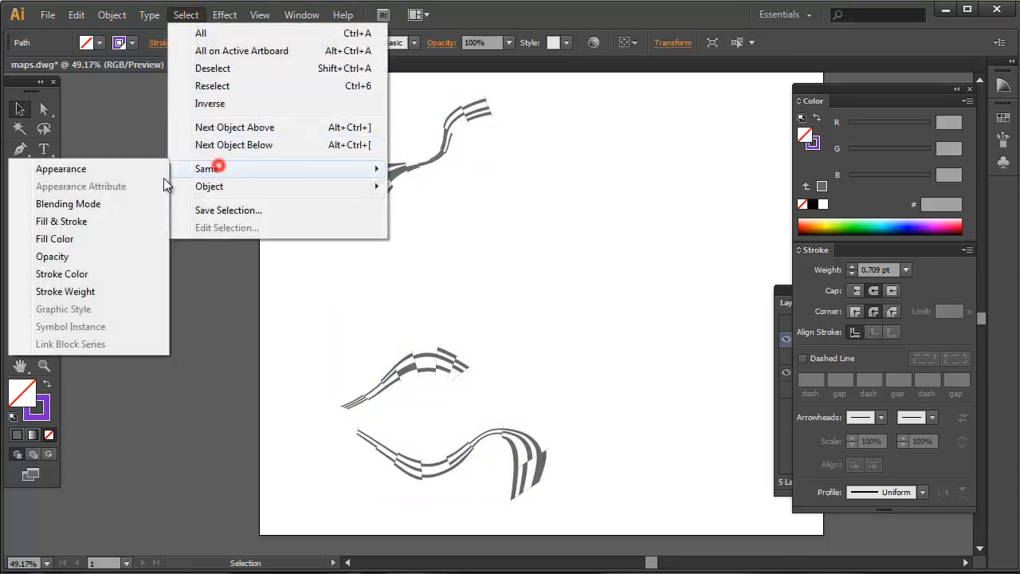
pyautogui.click(61, 221)
pyautogui.click(102, 222)
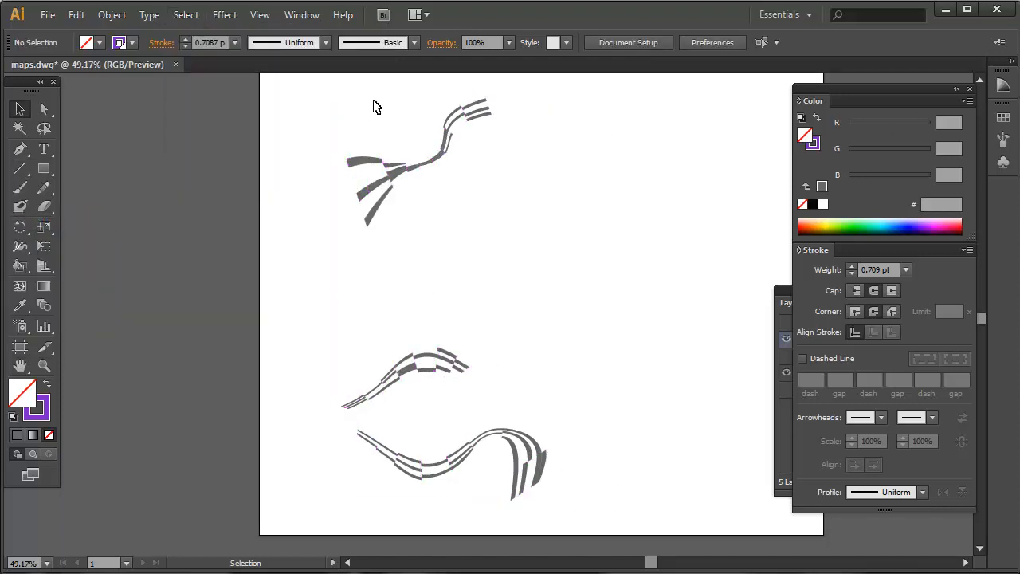
# Export the artwork to the Desktop as maps_reflection.jpg in RGB at Maximum quality 10 and 300 ppi
pyautogui.click(46, 15)
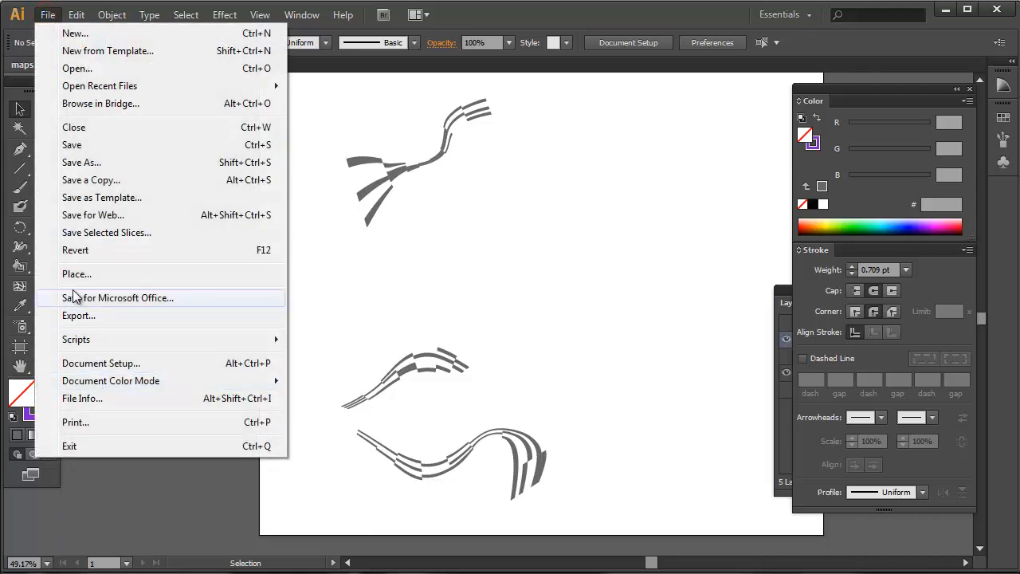
pyautogui.click(78, 315)
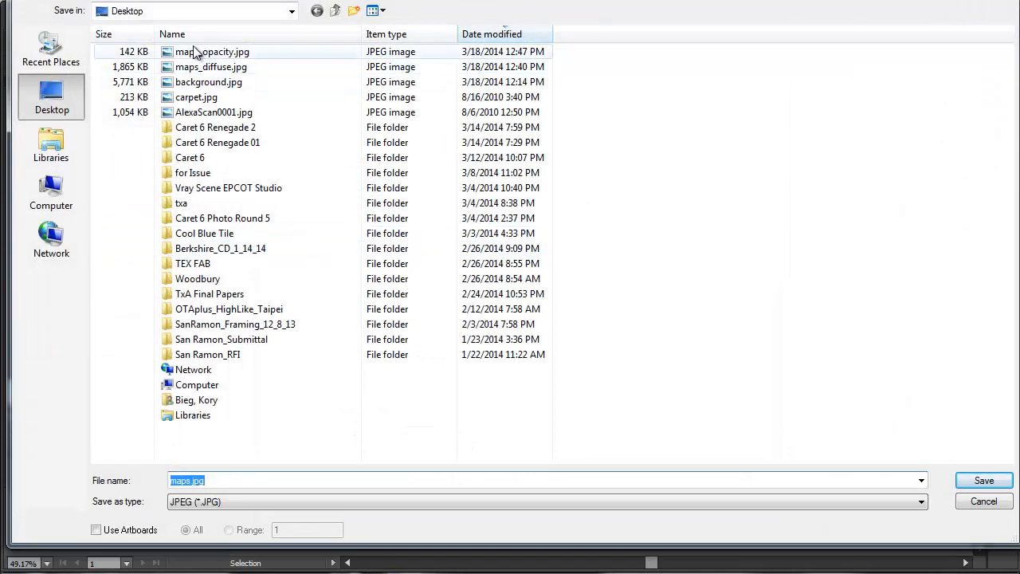
pyautogui.click(196, 51)
pyautogui.click(217, 480)
pyautogui.click(223, 480)
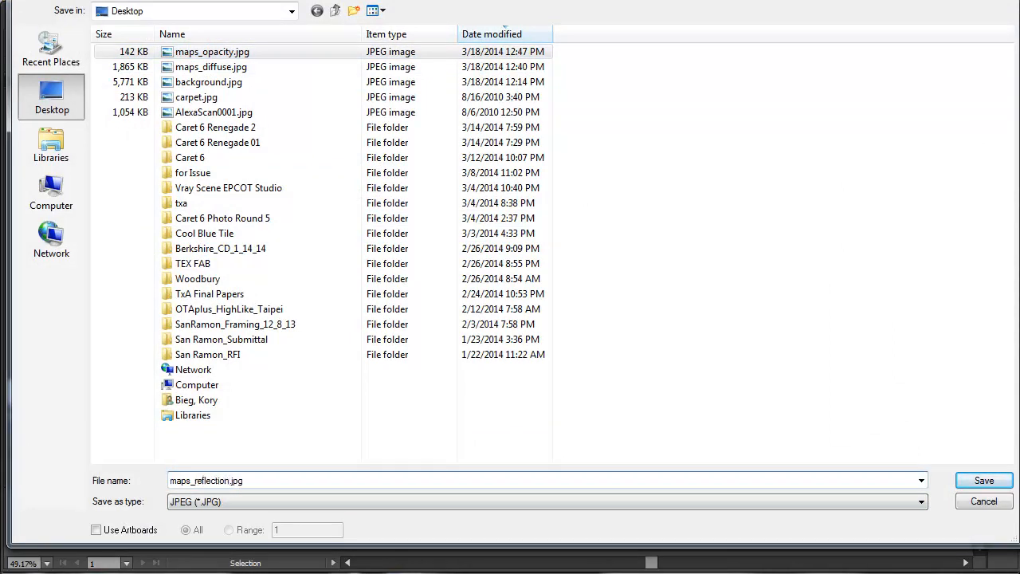
pyautogui.click(989, 485)
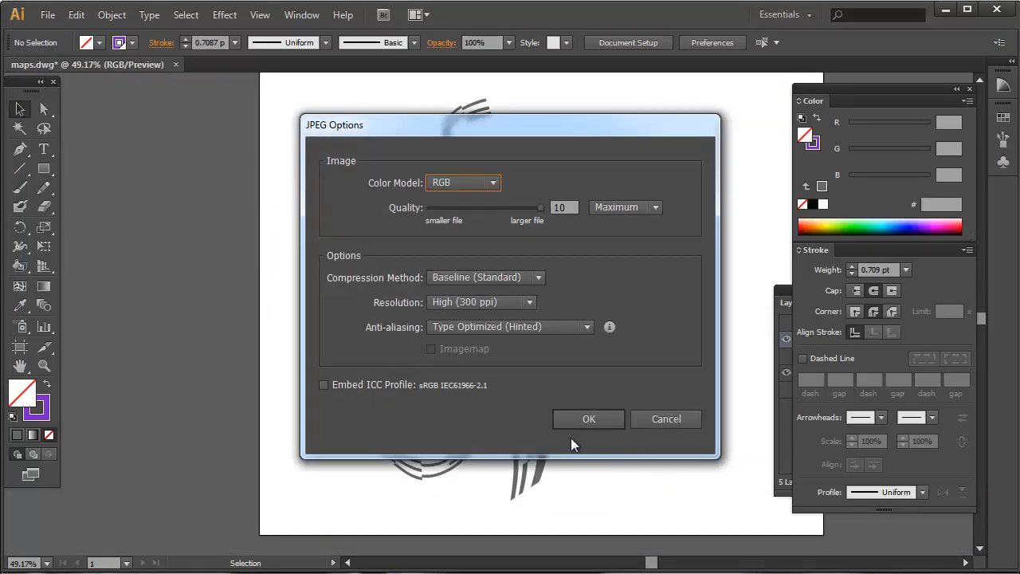
pyautogui.click(574, 414)
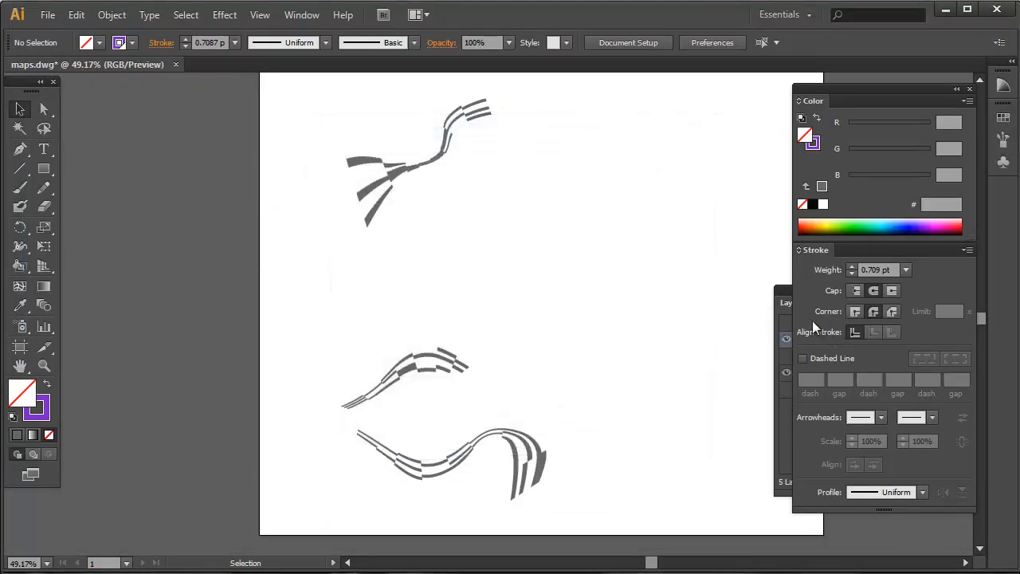
# Hide the Diffuse and Reflection layers and show only the Bump layer
pyautogui.moveTo(787, 286); pyautogui.dragTo(785, 287)
pyautogui.click(785, 294)
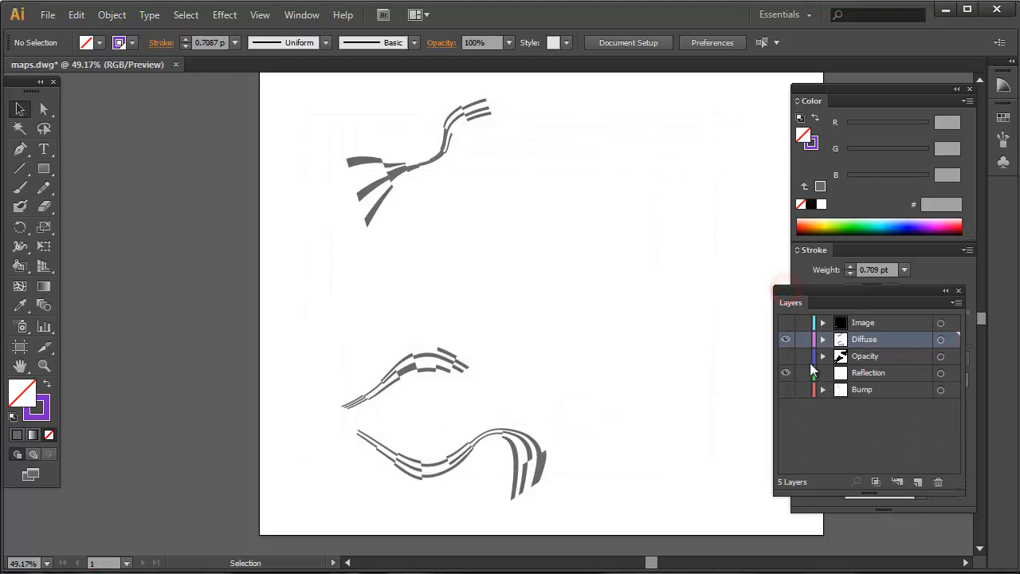
pyautogui.click(786, 339)
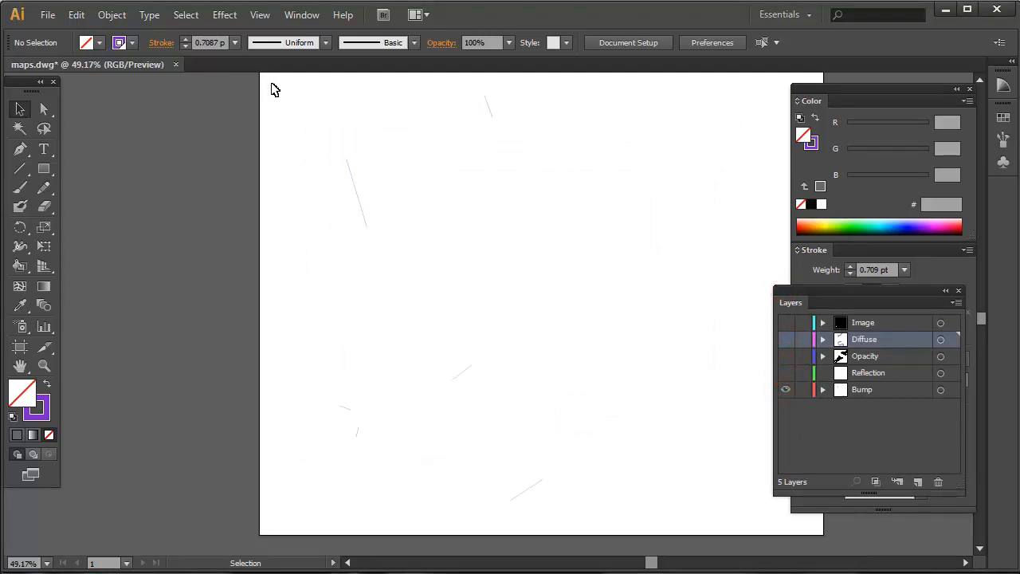
# Give all the Bump layer lines a black stroke with a weight of 5 pt
pyautogui.moveTo(272, 84); pyautogui.dragTo(758, 528)
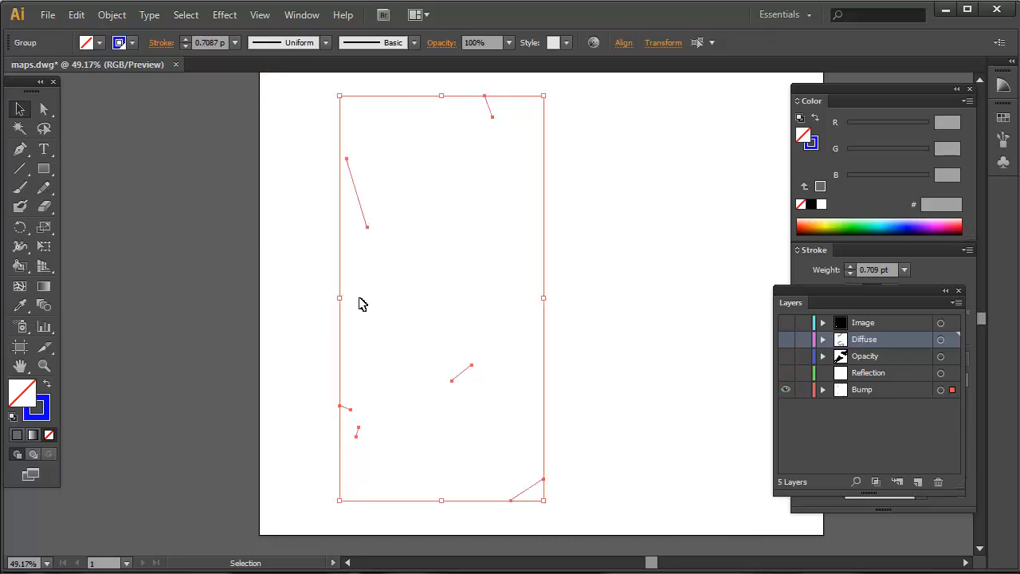
pyautogui.click(811, 145)
pyautogui.click(811, 204)
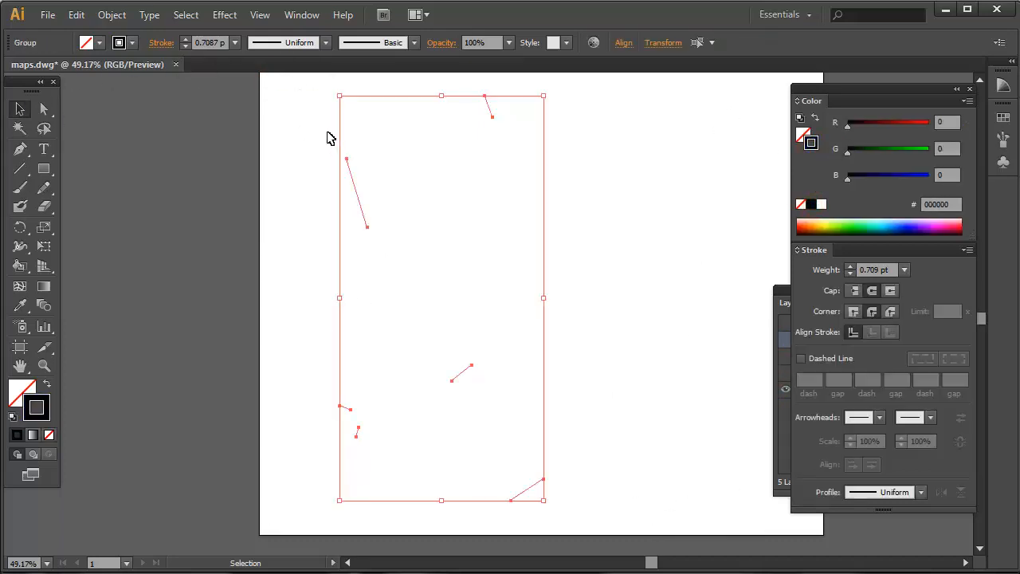
pyautogui.click(903, 270)
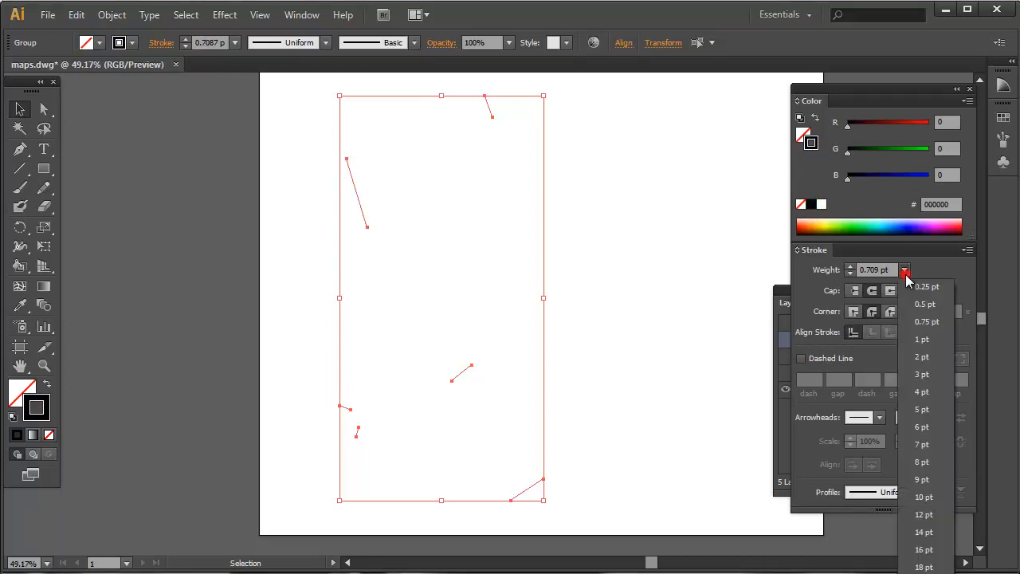
pyautogui.click(925, 410)
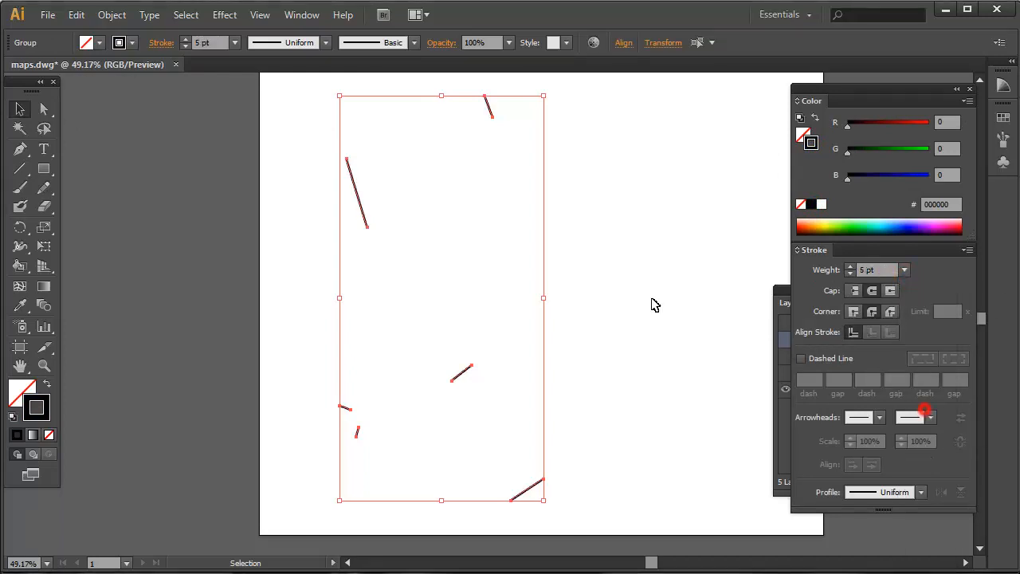
pyautogui.click(286, 200)
# Export the Bump layer artwork to the Desktop as maps_bump.jpg in JPEG format, accepting the JPEG options
pyautogui.click(47, 14)
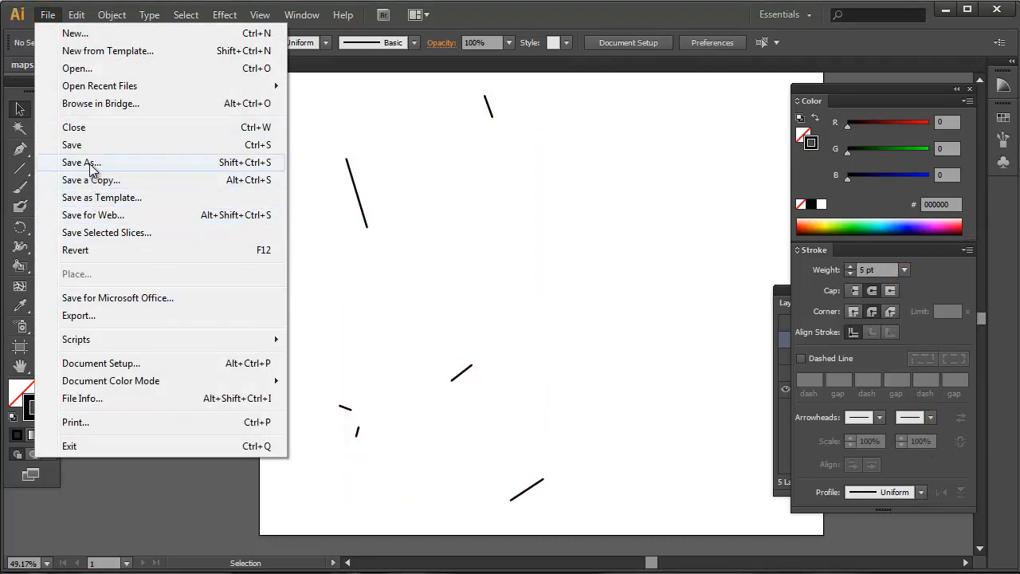
pyautogui.click(95, 318)
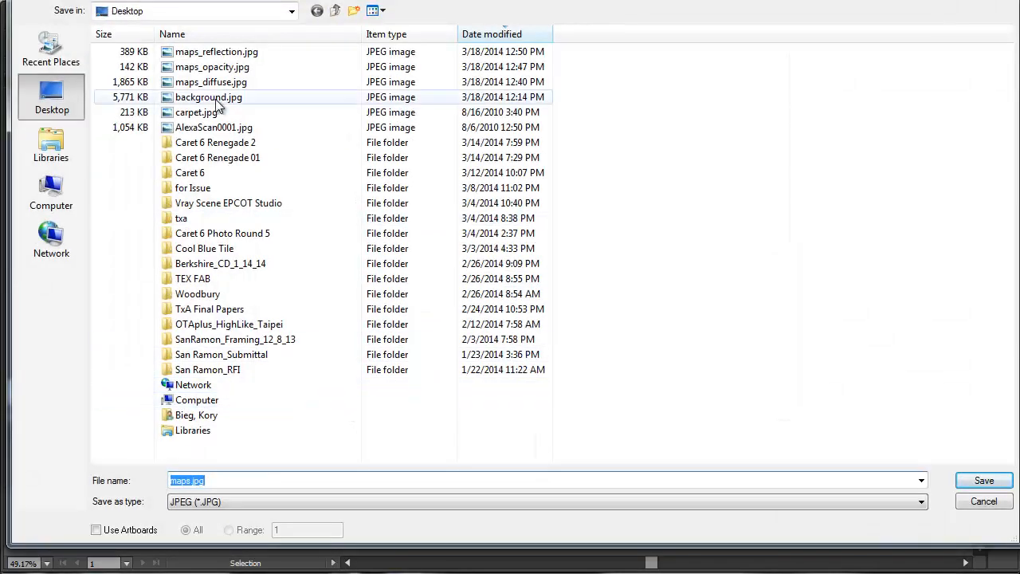
pyautogui.click(213, 52)
pyautogui.click(206, 478)
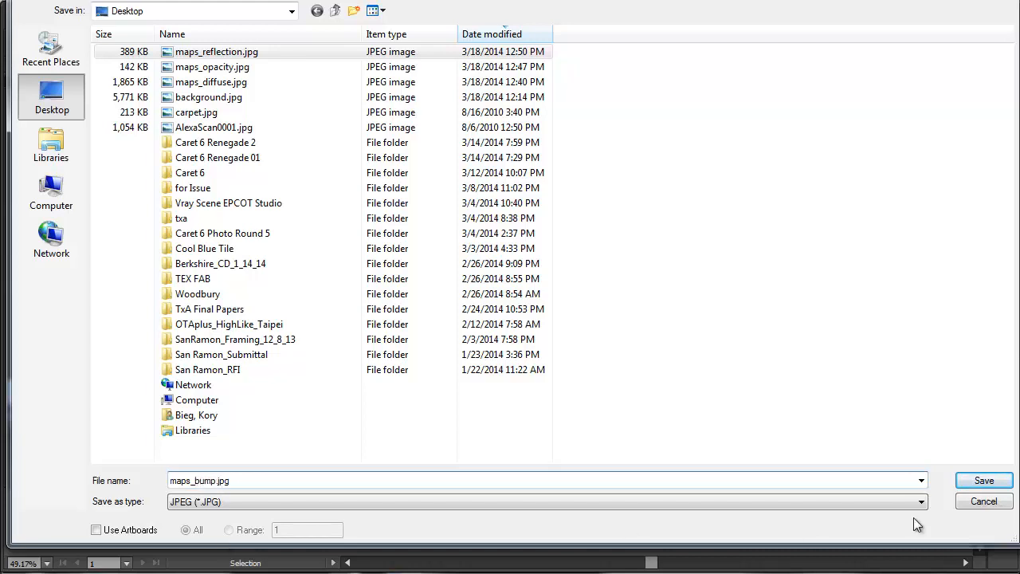
pyautogui.write('bump')
pyautogui.click(972, 485)
pyautogui.click(583, 416)
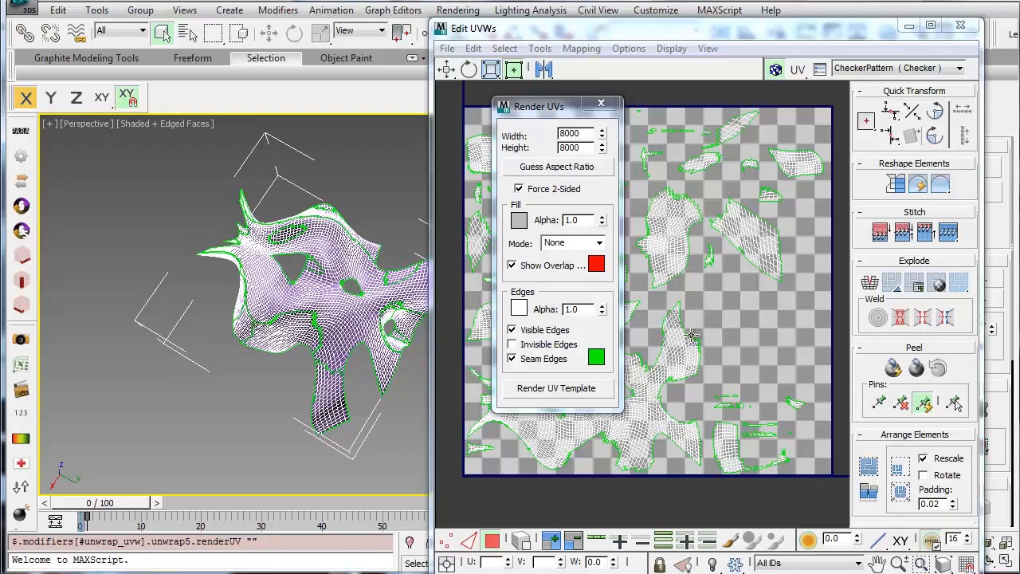
# Switch to 3ds Max, close the Render UVs and Edit UVWs windows, and leave the Unwrap UVW face selection level
pyautogui.click(601, 103)
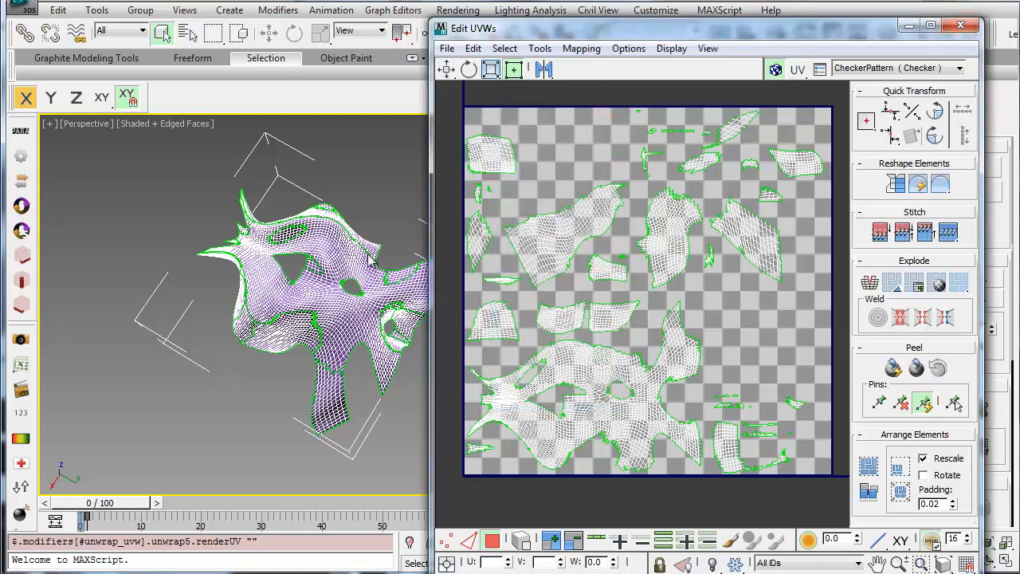
pyautogui.click(957, 26)
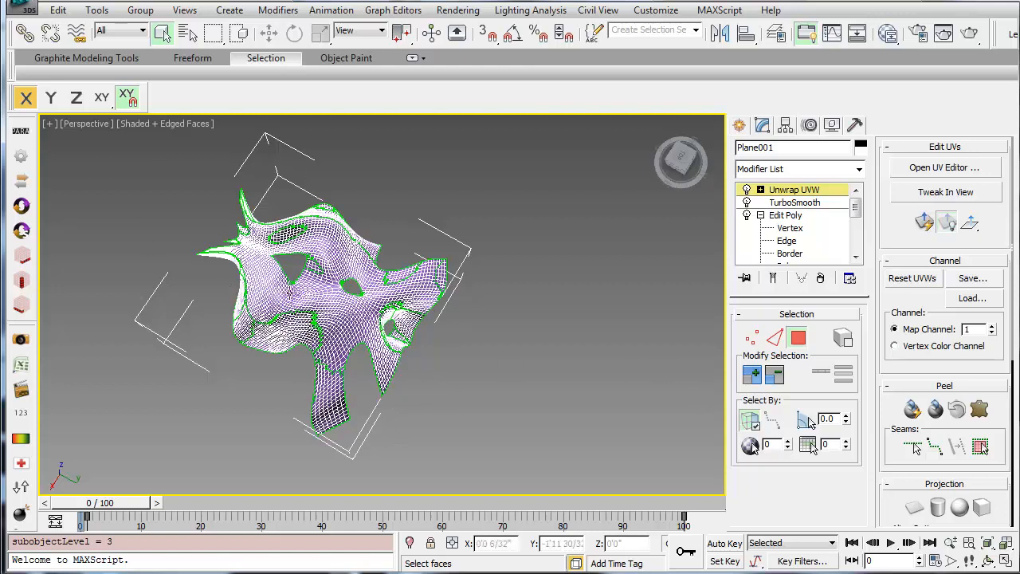
pyautogui.click(775, 192)
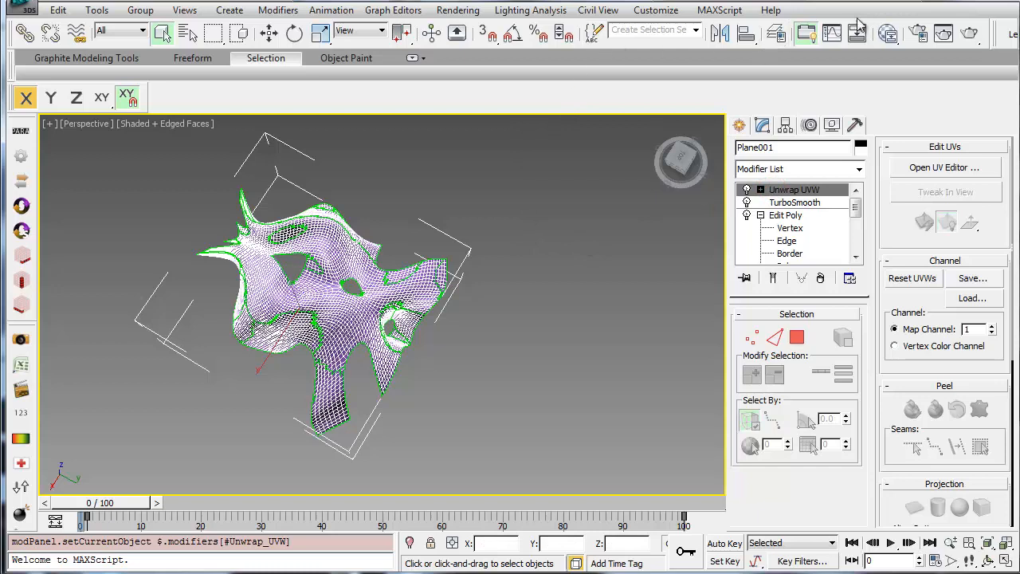
# Open the Slate Material Editor and look through its material categories, including the scene, Standard and mental ray materials
pyautogui.click(887, 37)
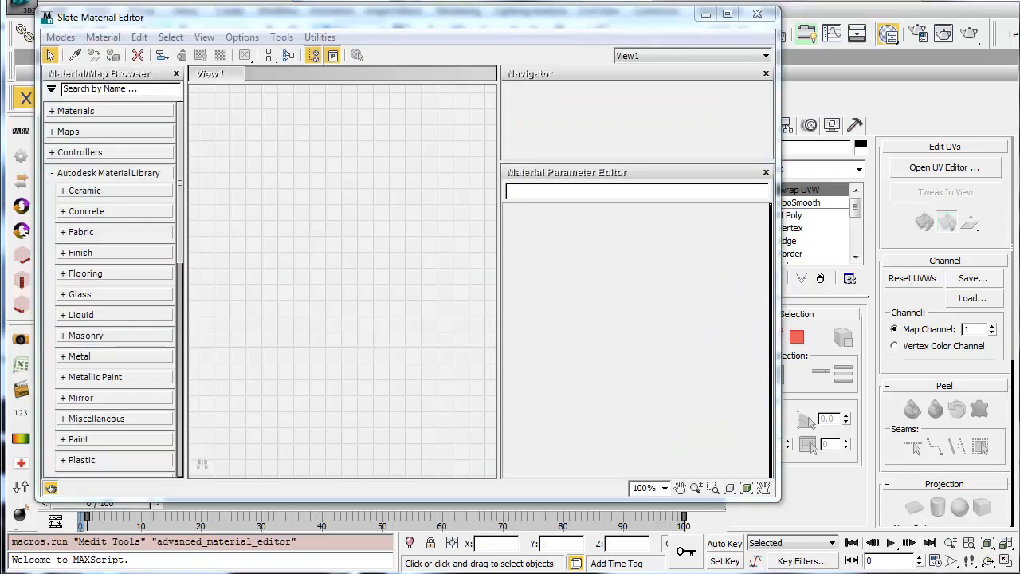
pyautogui.moveTo(379, 31); pyautogui.dragTo(550, 56)
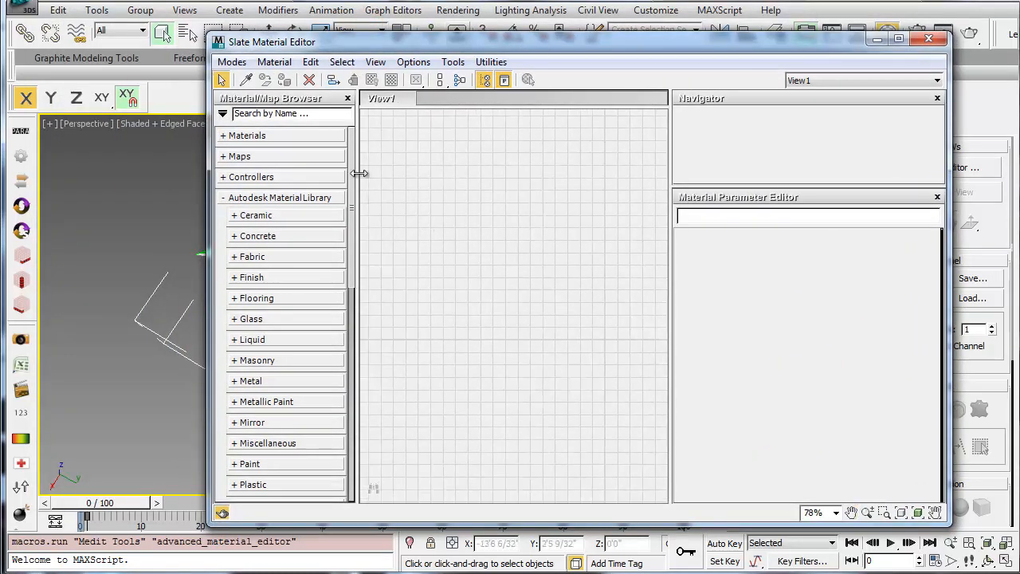
pyautogui.moveTo(353, 166); pyautogui.dragTo(368, 315)
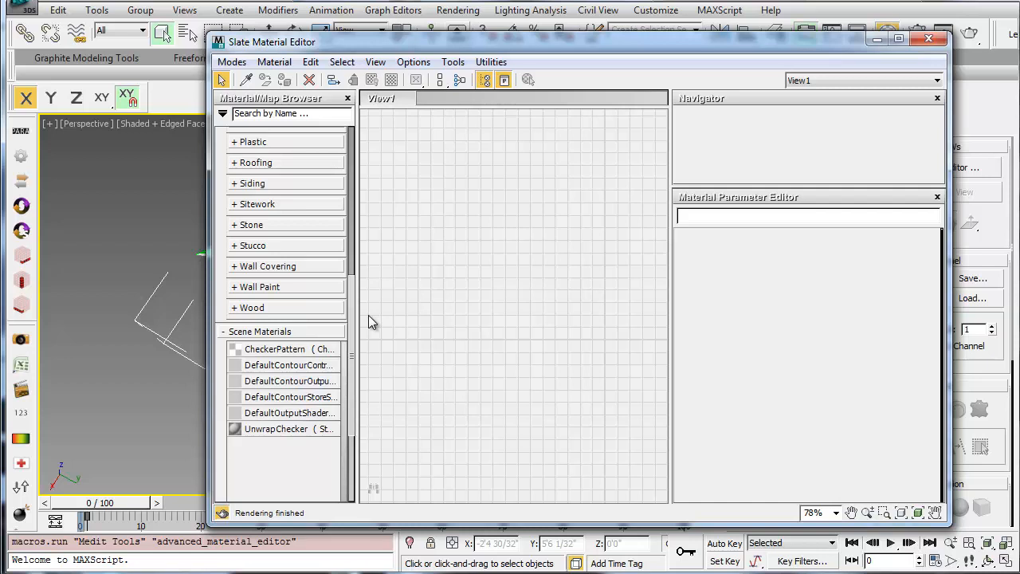
pyautogui.moveTo(352, 300); pyautogui.dragTo(351, 142)
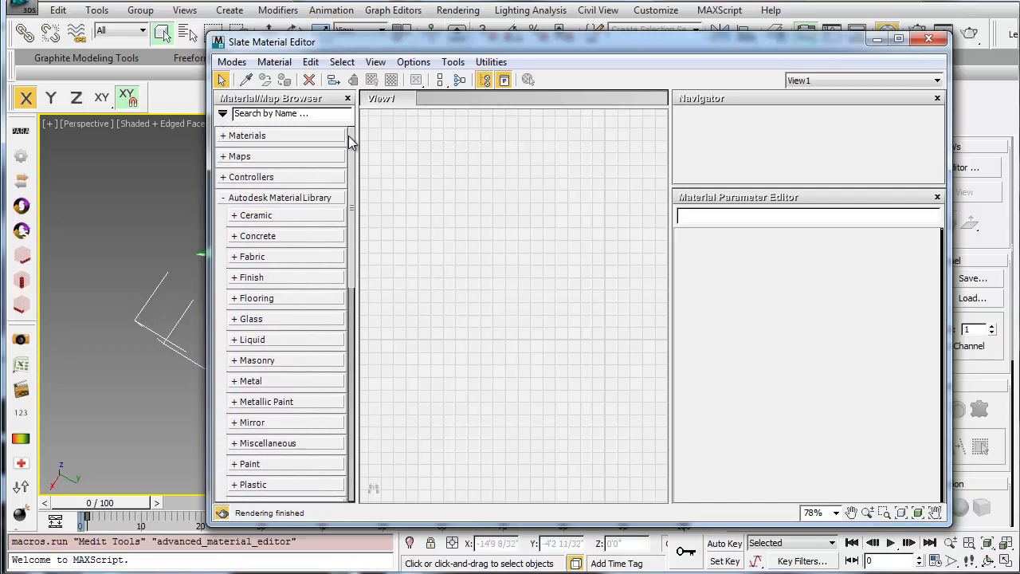
pyautogui.click(269, 197)
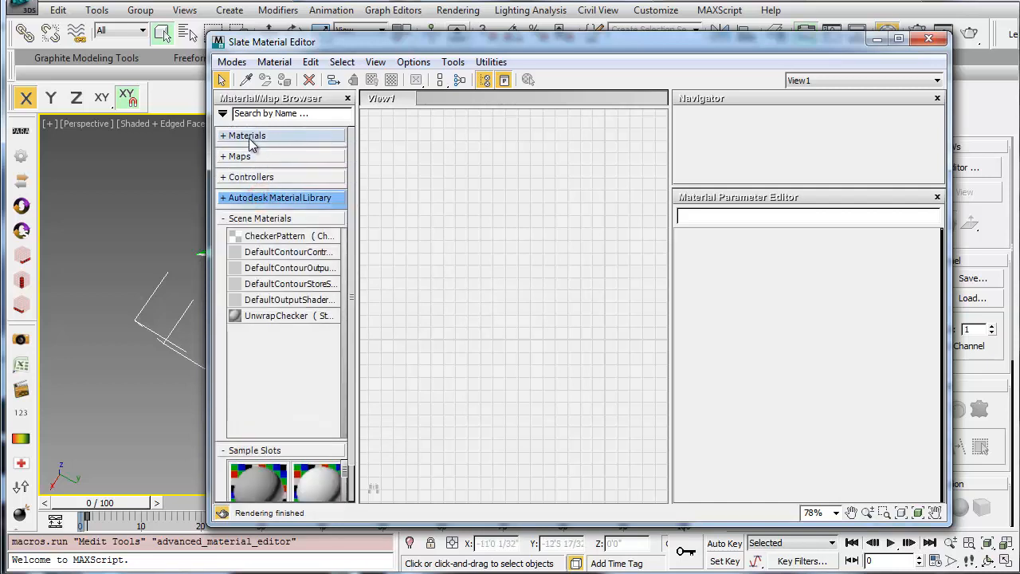
pyautogui.click(248, 137)
pyautogui.click(257, 174)
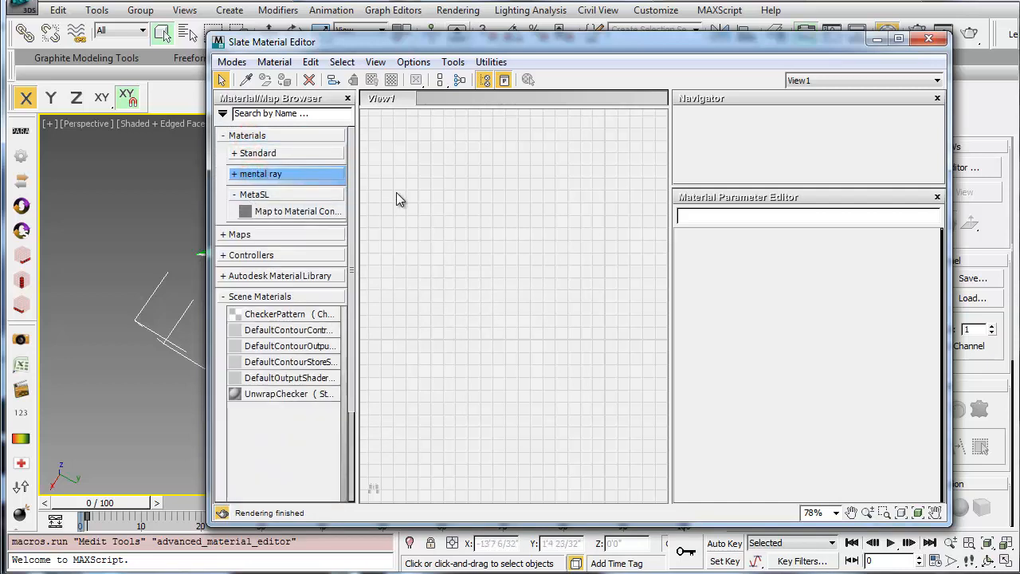
pyautogui.click(241, 152)
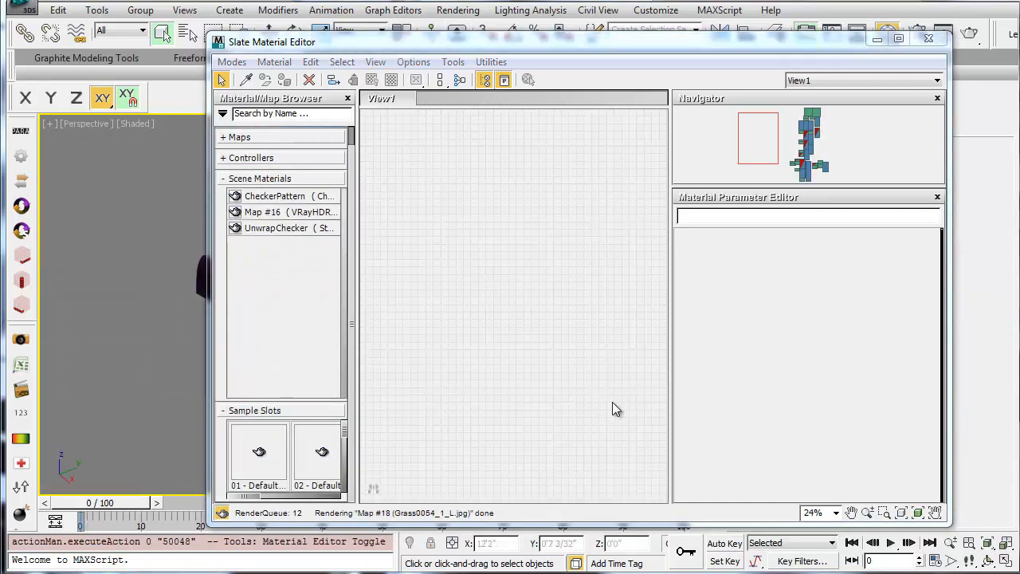
# Add a VRayMtl node from the V-Ray materials to View1 of the Slate Material Editor
pyautogui.moveTo(497, 42); pyautogui.dragTo(594, 453)
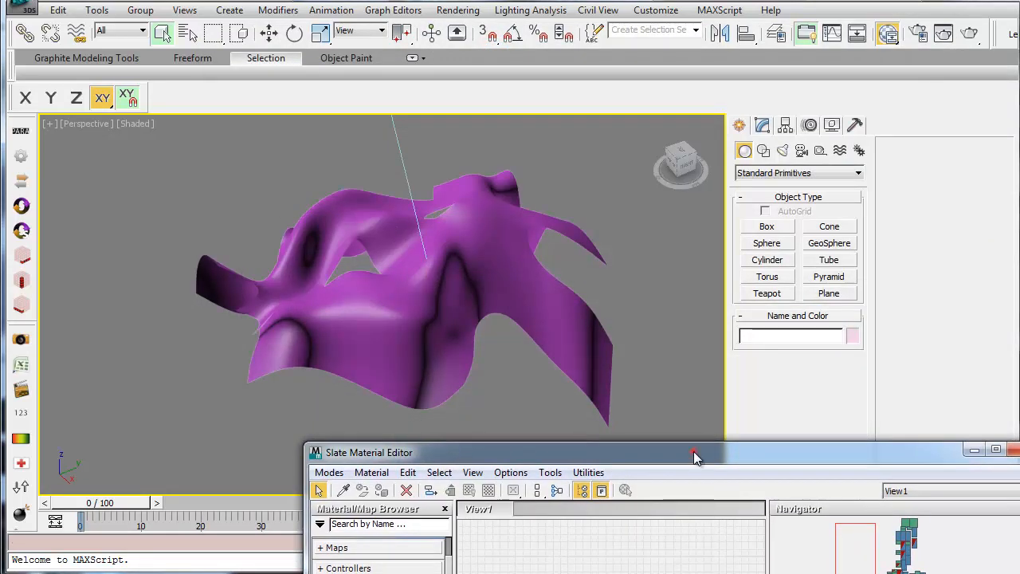
pyautogui.moveTo(695, 452); pyautogui.dragTo(603, 224)
pyautogui.moveTo(601, 72); pyautogui.dragTo(600, 53)
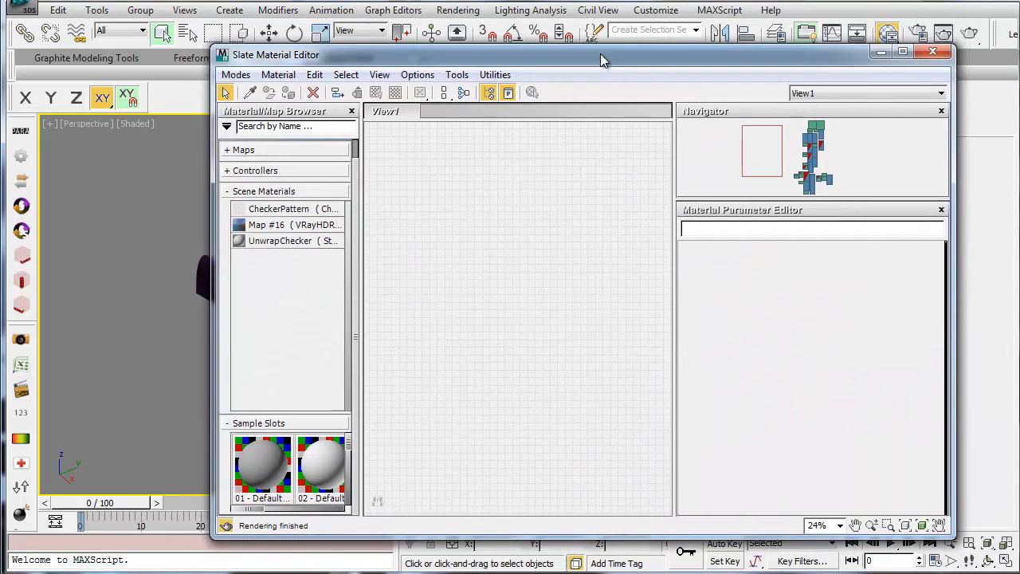
pyautogui.click(241, 194)
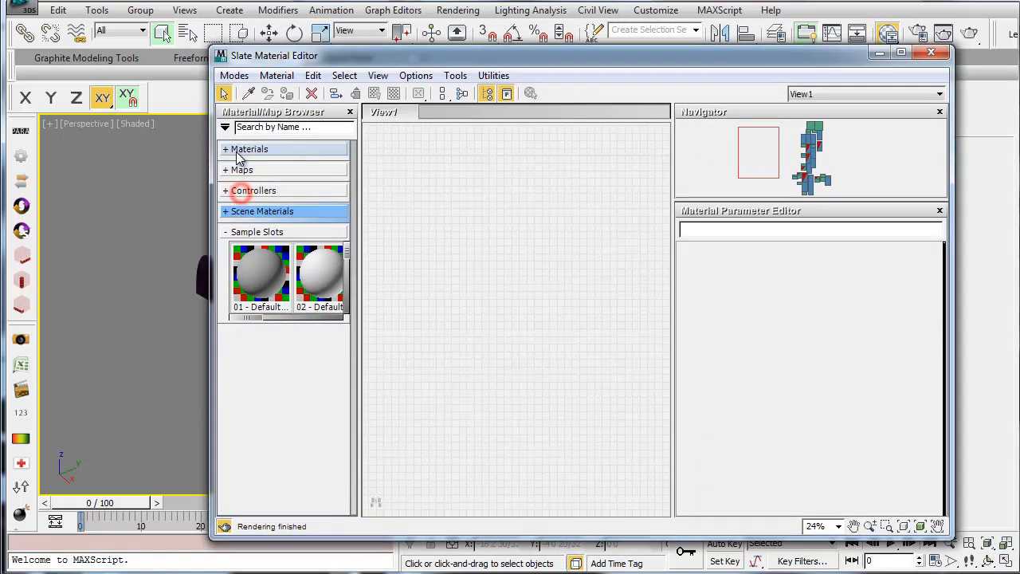
pyautogui.click(231, 143)
pyautogui.scroll(-2, 312, 286)
pyautogui.scroll(-3, 312, 285)
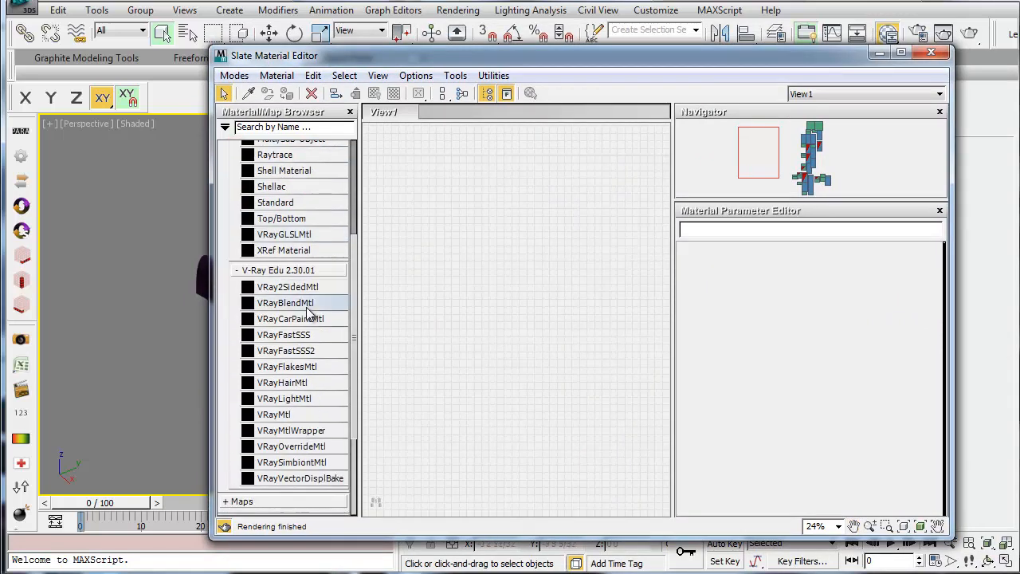
pyautogui.click(271, 414)
pyautogui.moveTo(271, 416); pyautogui.dragTo(527, 272)
pyautogui.scroll(4, 534, 271)
pyautogui.scroll(2, 532, 279)
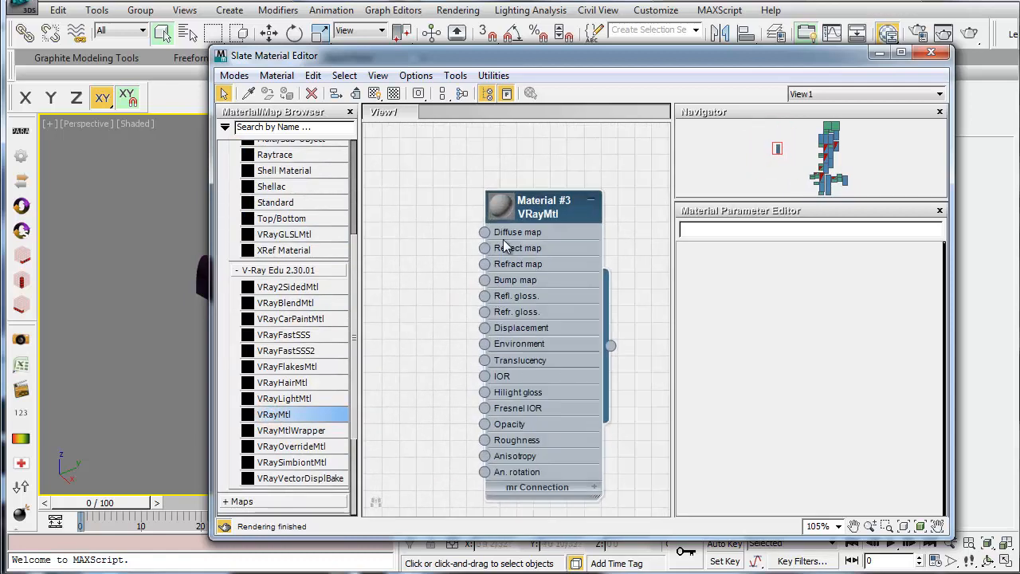
# Connect a Bitmap with maps_diffuse.jpg from the Desktop to the VRayMtl's Diffuse map slot and place its node clear of the material
pyautogui.moveTo(437, 290); pyautogui.dragTo(464, 279, button='middle')
pyautogui.moveTo(446, 320); pyautogui.dragTo(474, 319, button='middle')
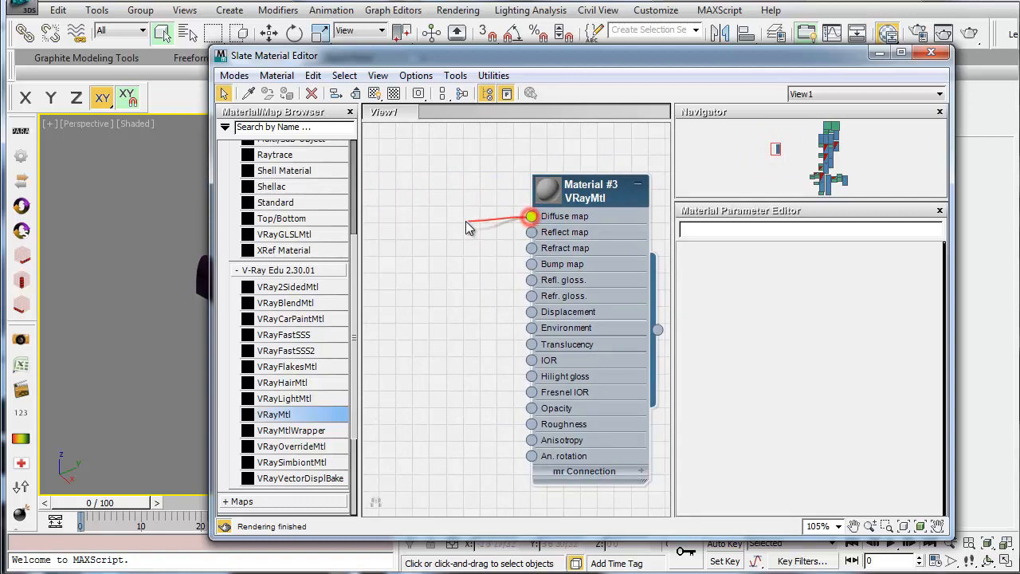
pyautogui.moveTo(465, 221); pyautogui.dragTo(466, 220)
pyautogui.moveTo(488, 249)
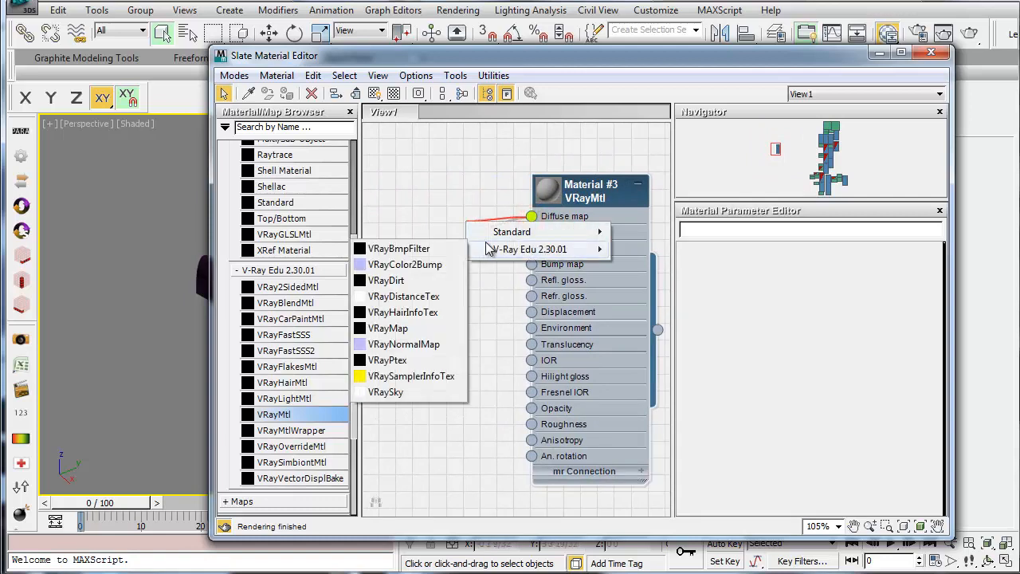
pyautogui.moveTo(497, 231)
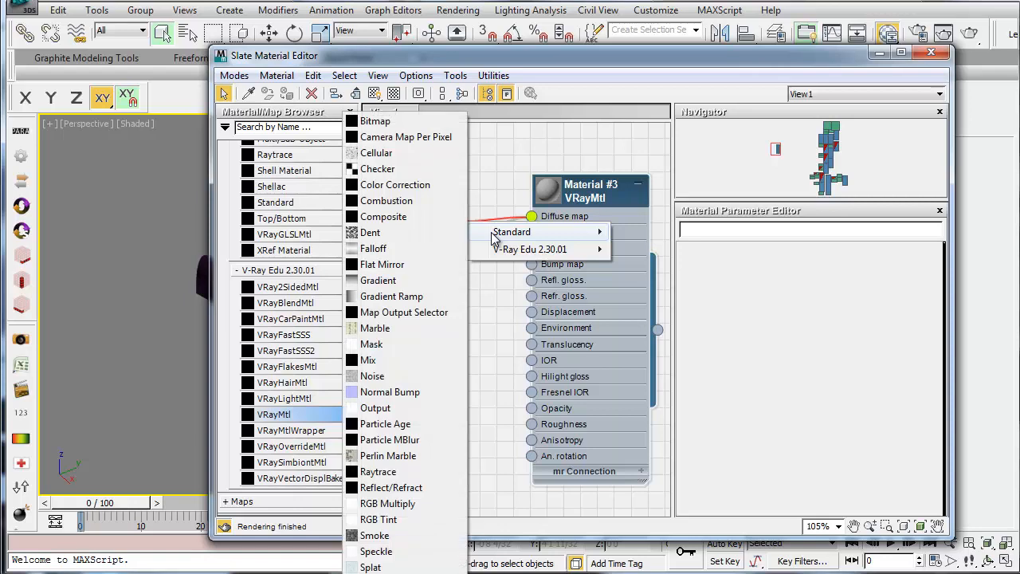
pyautogui.click(384, 124)
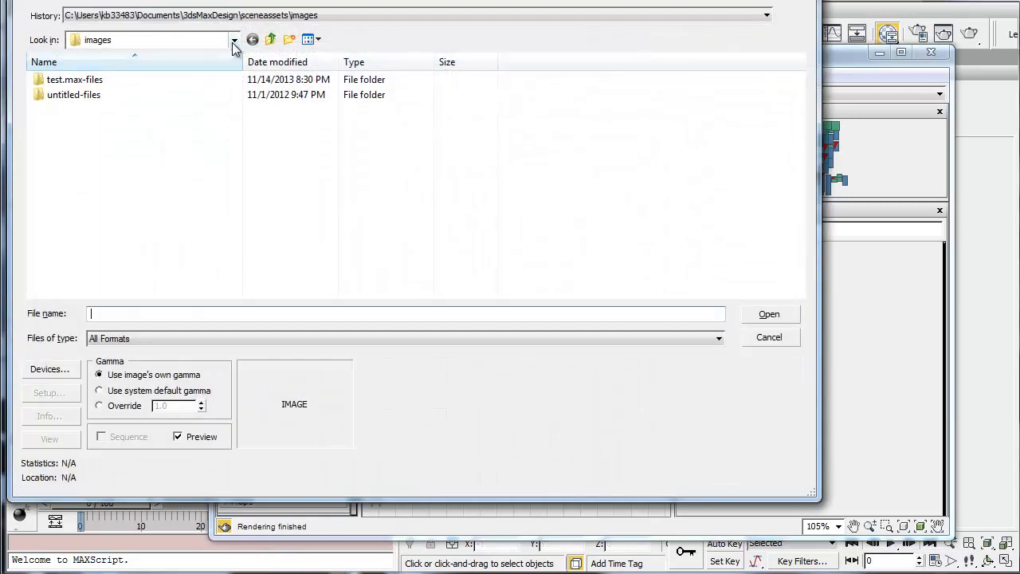
pyautogui.click(232, 42)
pyautogui.scroll(1, 104, 144)
pyautogui.click(89, 58)
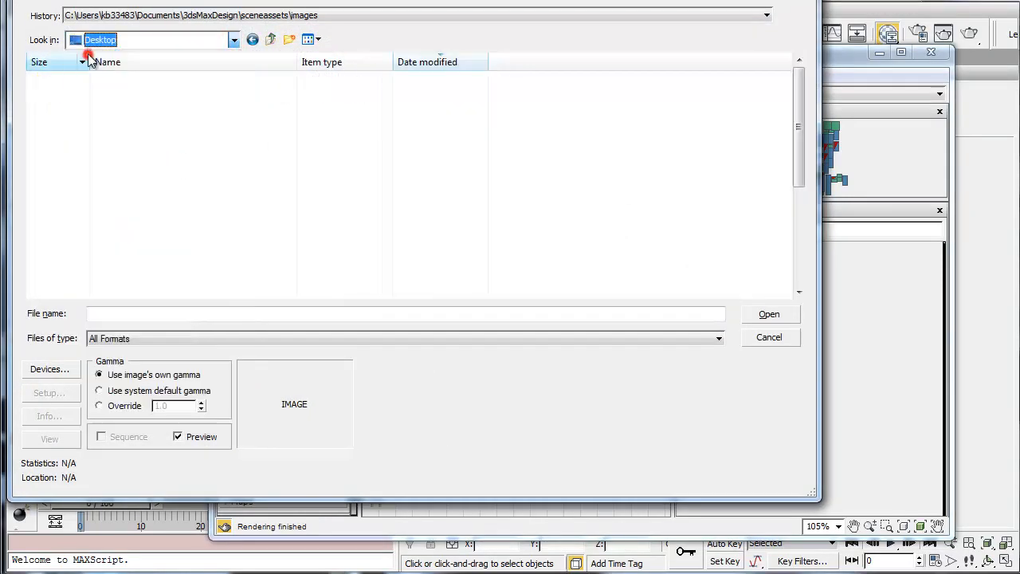
pyautogui.scroll(4, 162, 248)
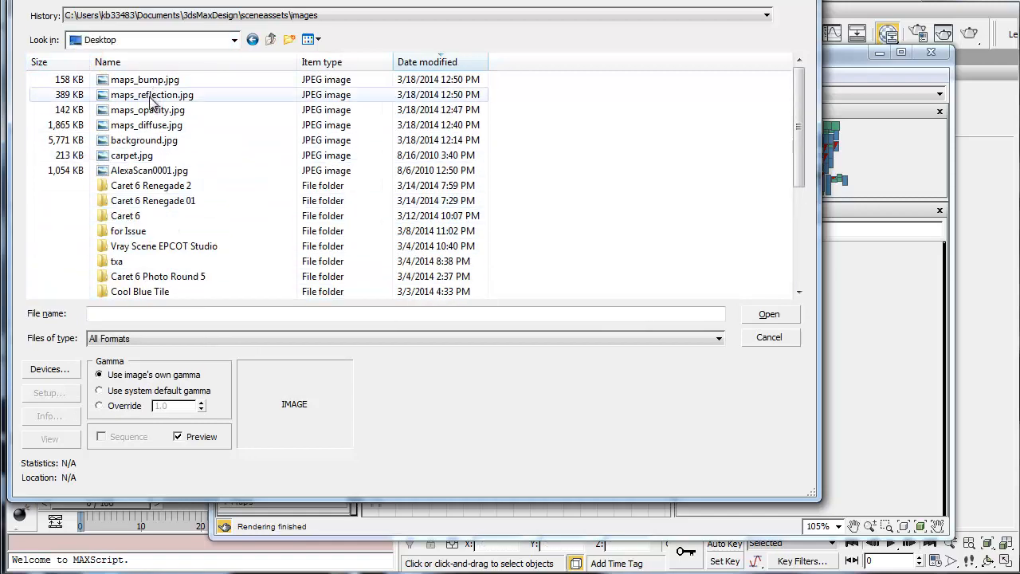
pyautogui.click(146, 124)
pyautogui.click(770, 314)
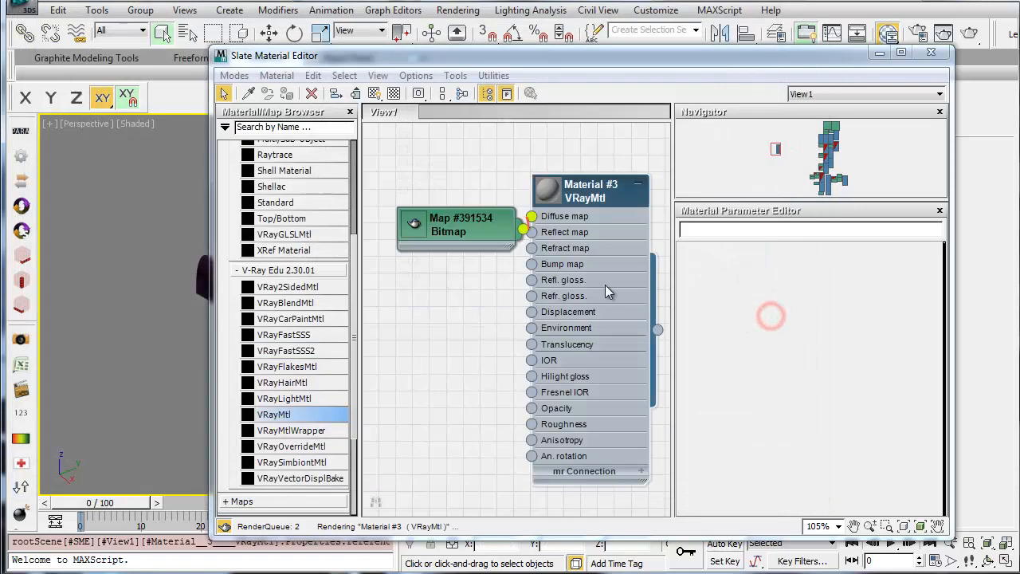
pyautogui.moveTo(435, 271); pyautogui.dragTo(544, 273, button='middle')
pyautogui.moveTo(584, 231); pyautogui.dragTo(518, 213)
# Connect a Bitmap with maps_reflection.jpg to the VRayMtl's Reflect map slot and align its node below the diffuse bitmap
pyautogui.moveTo(583, 310); pyautogui.dragTo(520, 294, button='middle')
pyautogui.moveTo(570, 222); pyautogui.dragTo(475, 268)
pyautogui.moveTo(516, 286)
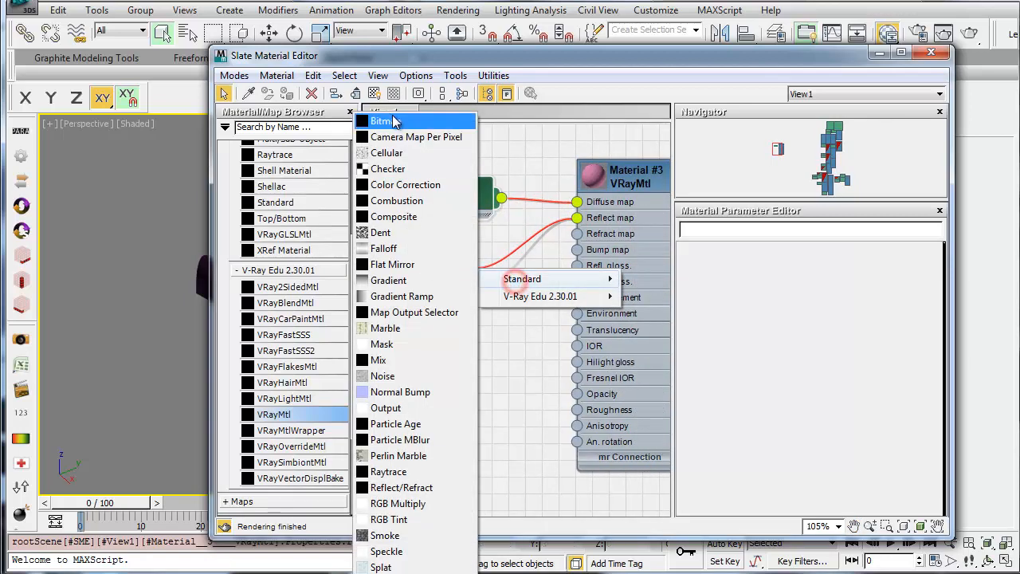
pyautogui.click(386, 122)
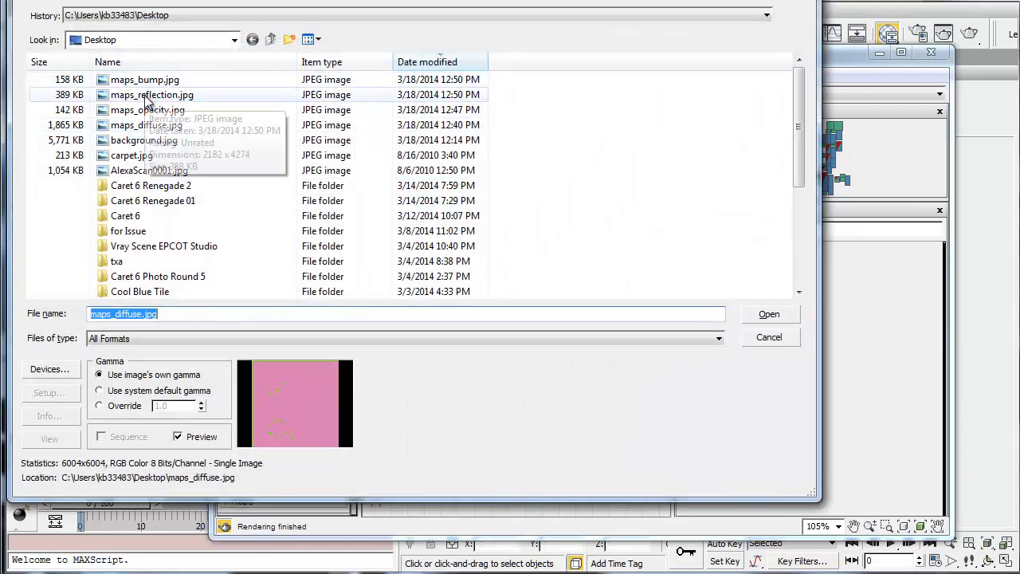
pyautogui.click(137, 95)
pyautogui.click(769, 314)
pyautogui.moveTo(531, 359); pyautogui.dragTo(560, 336, button='middle')
pyautogui.moveTo(516, 250); pyautogui.dragTo(483, 250)
# Connect a Bitmap with maps_bump.jpg to the VRayMtl's Bump map slot
pyautogui.moveTo(531, 300); pyautogui.dragTo(513, 267, button='middle')
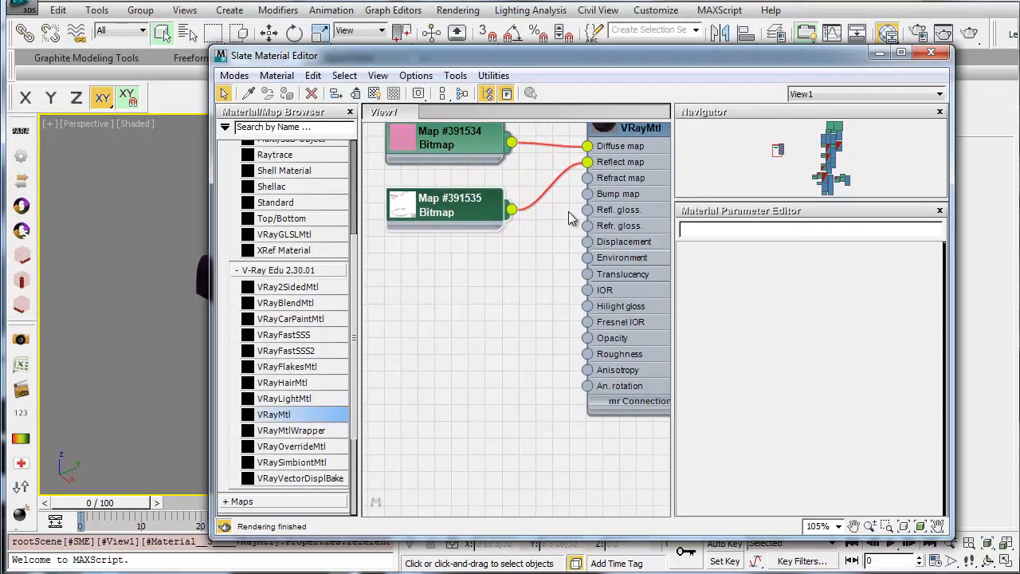
pyautogui.moveTo(588, 195); pyautogui.dragTo(517, 266)
pyautogui.moveTo(550, 272)
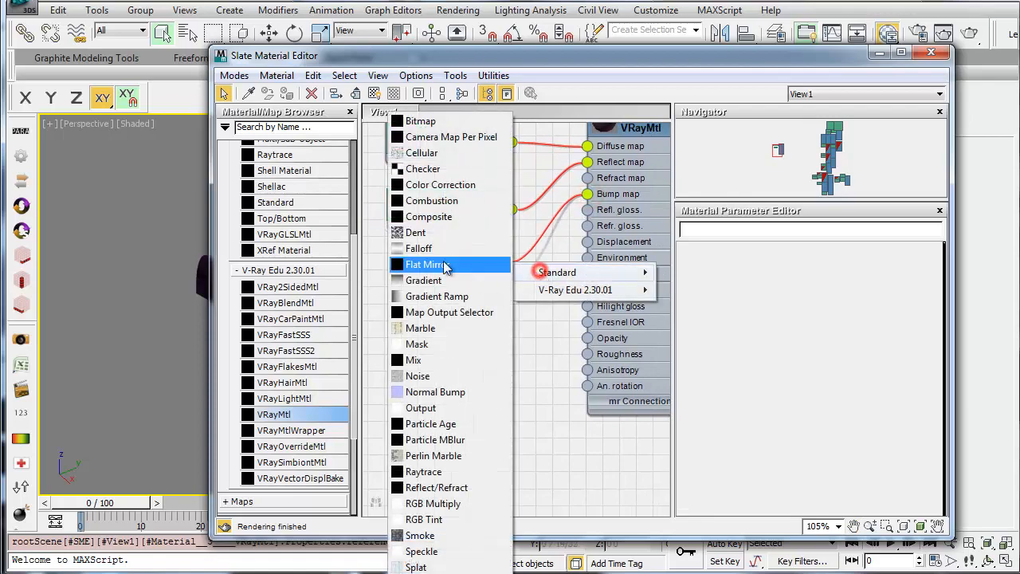
pyautogui.click(421, 121)
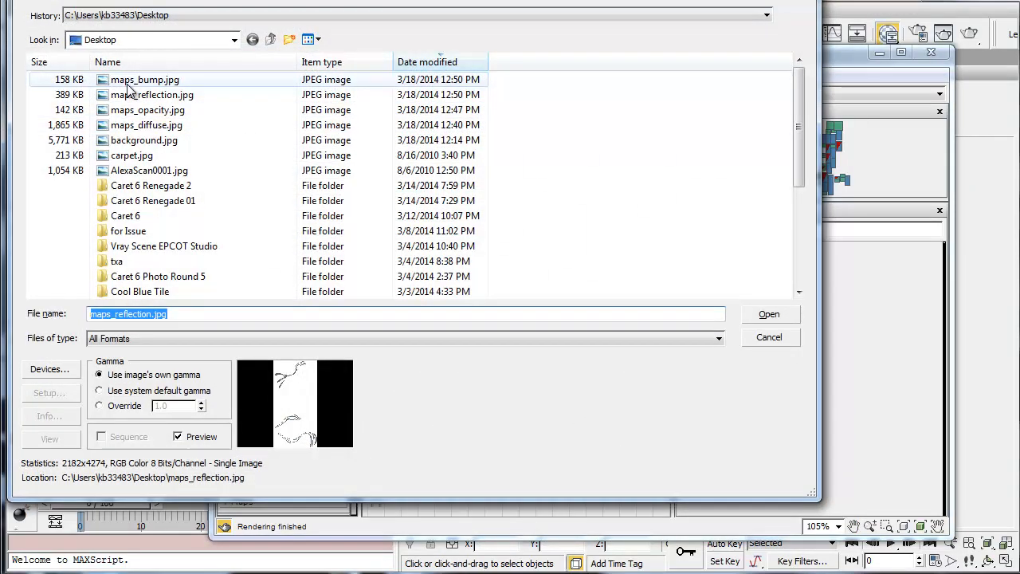
pyautogui.click(127, 80)
pyautogui.click(769, 315)
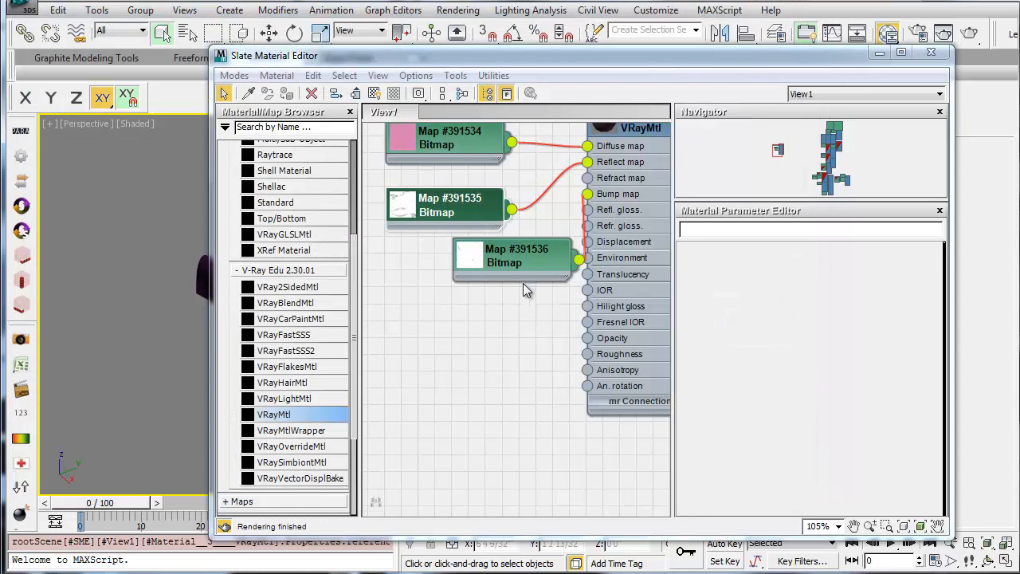
# Connect a Bitmap with maps_opacity.jpg to the VRayMtl's Opacity slot and align its node below the other bitmaps
pyautogui.moveTo(571, 349); pyautogui.dragTo(579, 328, button='middle')
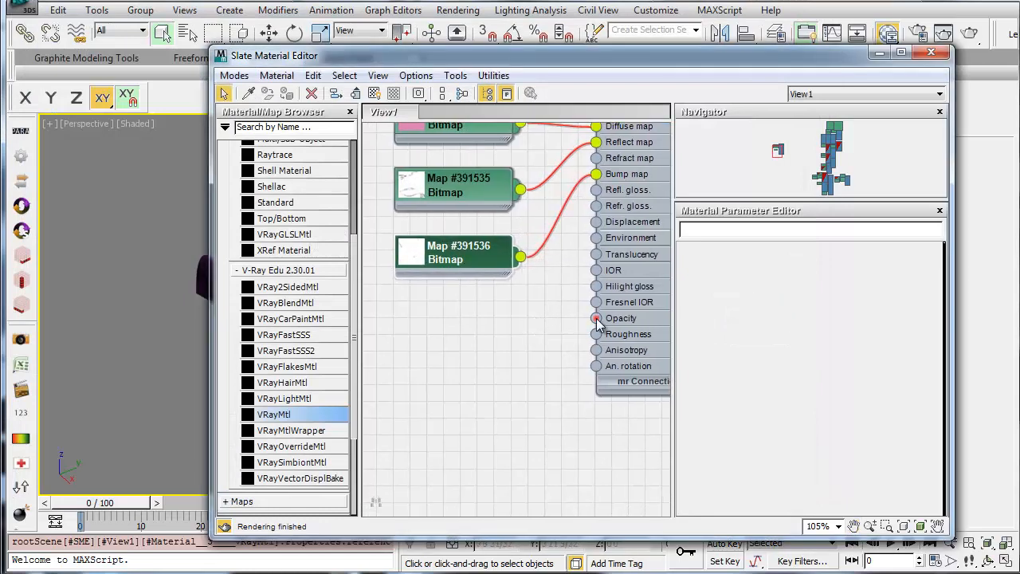
pyautogui.moveTo(596, 318); pyautogui.dragTo(501, 364)
pyautogui.moveTo(542, 372)
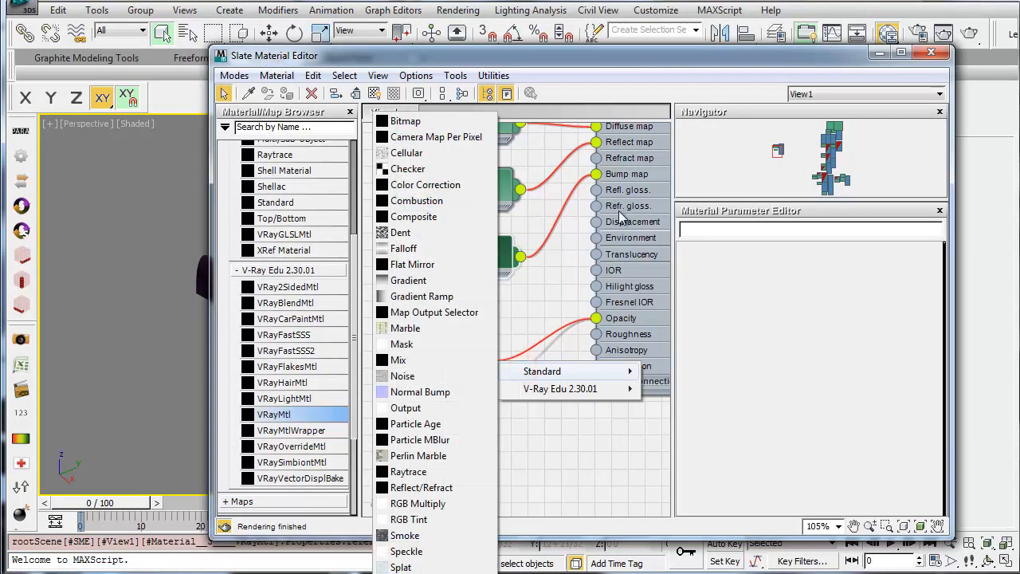
pyautogui.click(406, 121)
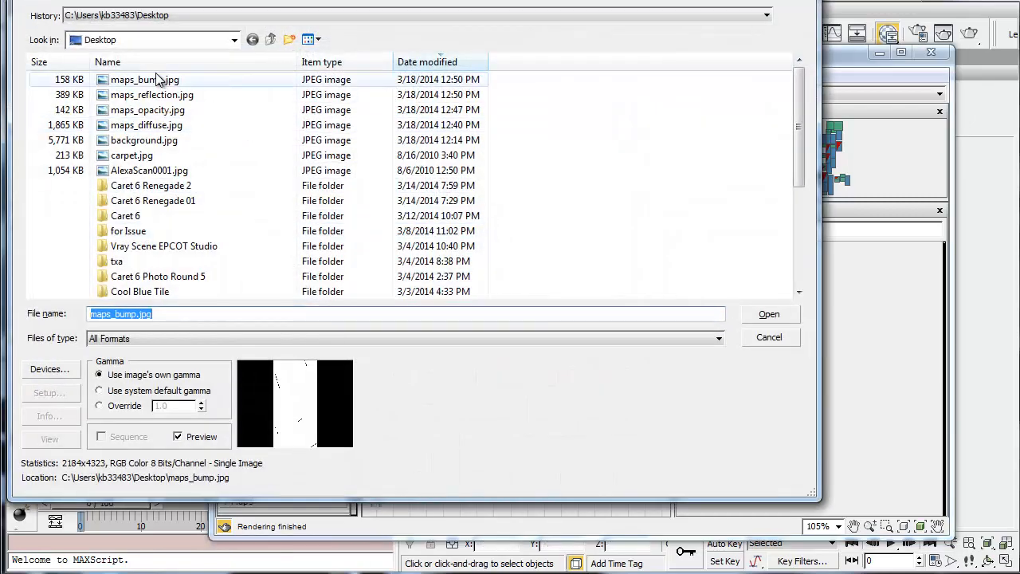
pyautogui.click(147, 110)
pyautogui.click(790, 314)
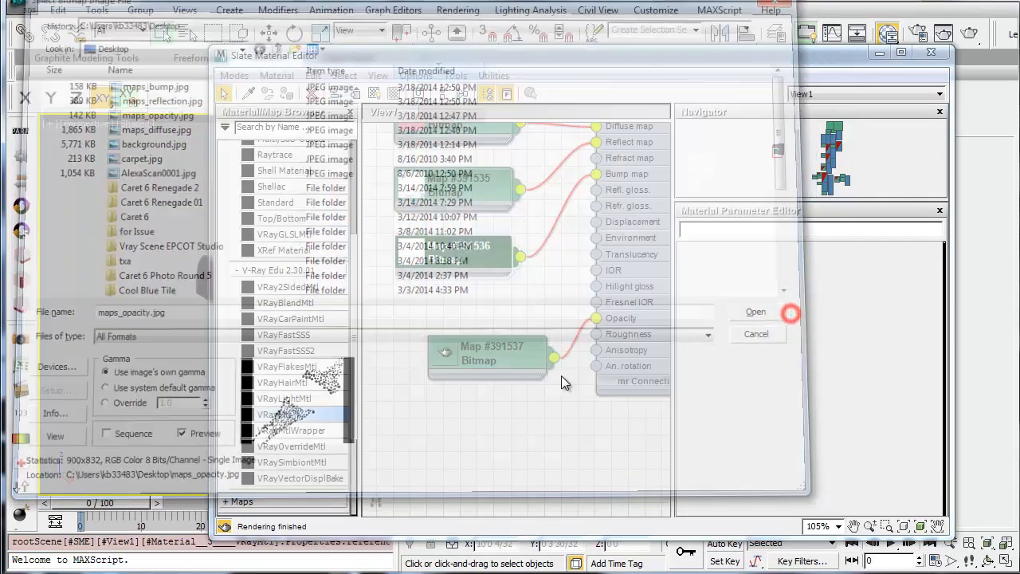
pyautogui.moveTo(533, 358); pyautogui.dragTo(514, 371, button='middle')
pyautogui.moveTo(486, 367); pyautogui.dragTo(452, 369)
pyautogui.scroll(-1, 554, 240)
pyautogui.moveTo(559, 236); pyautogui.dragTo(544, 304, button='middle')
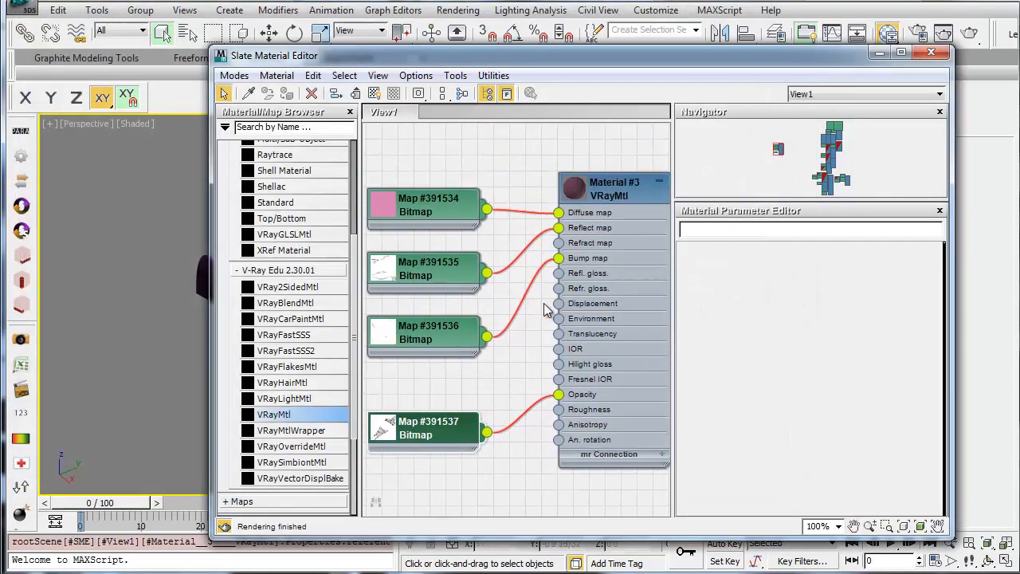
pyautogui.scroll(-3, 544, 304)
# Assign the VRayMtl to the surface in the Perspective viewport and show its shaded maps on the model
pyautogui.moveTo(512, 56); pyautogui.dragTo(688, 47)
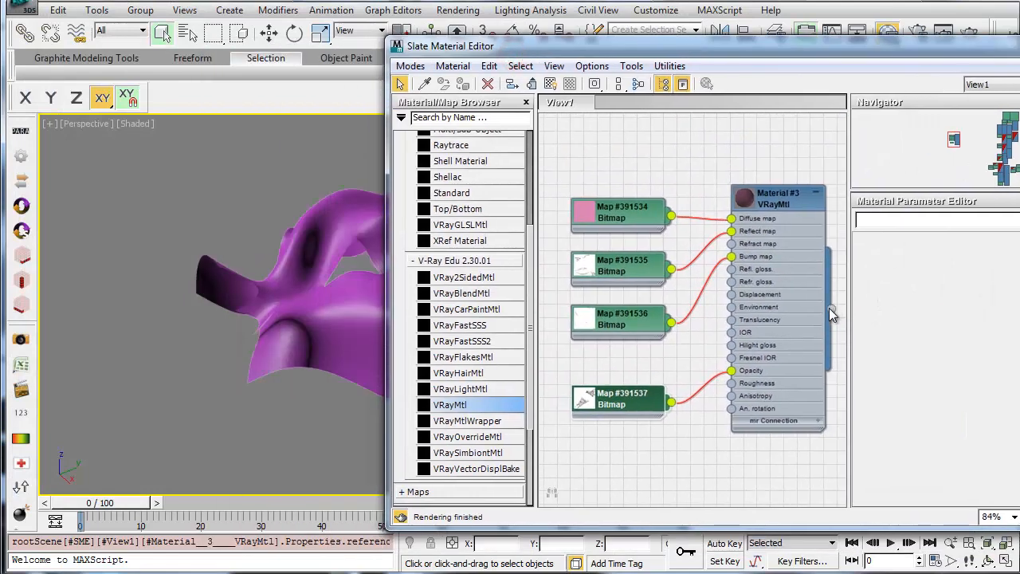
pyautogui.moveTo(831, 310); pyautogui.dragTo(335, 303)
pyautogui.moveTo(335, 302); pyautogui.dragTo(169, 330, button='middle')
pyautogui.click(769, 206)
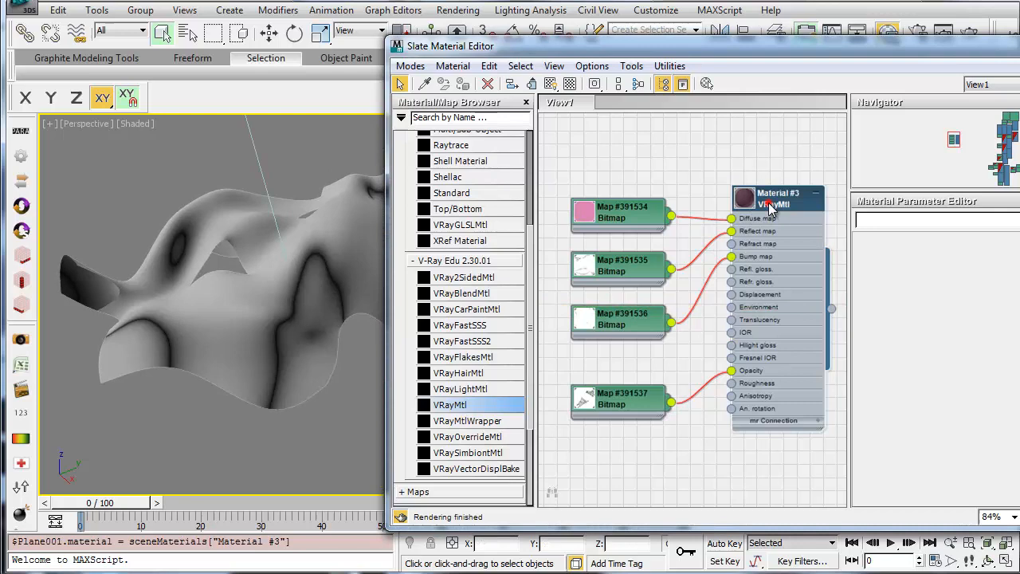
pyautogui.click(551, 84)
pyautogui.scroll(3, 286, 360)
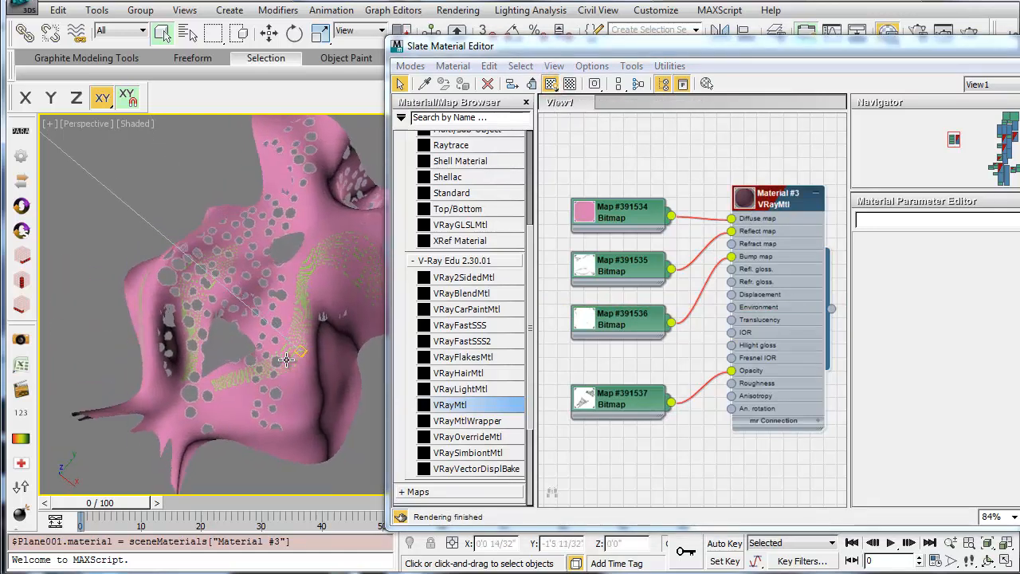
pyautogui.keyDown('alt'); pyautogui.moveTo(286, 359); pyautogui.dragTo(319, 375, button='middle'); pyautogui.keyUp('alt')
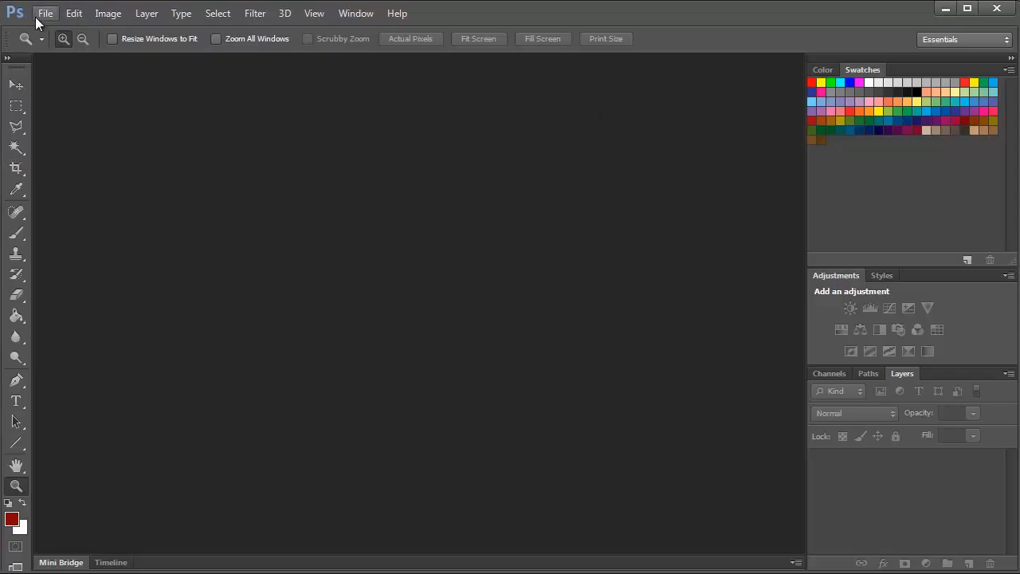
# Switch to Photoshop and open maps_bump.jpg, maps_reflection.jpg, maps_opacity.jpg and maps_diffuse.jpg together from the Desktop
pyautogui.click(44, 14)
pyautogui.click(53, 43)
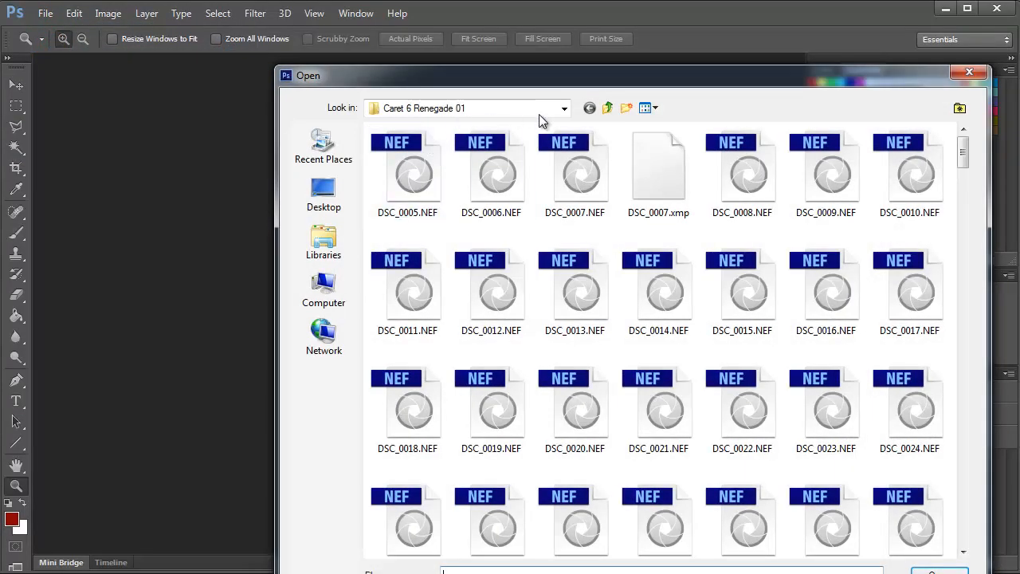
pyautogui.click(323, 196)
pyautogui.scroll(5, 948, 275)
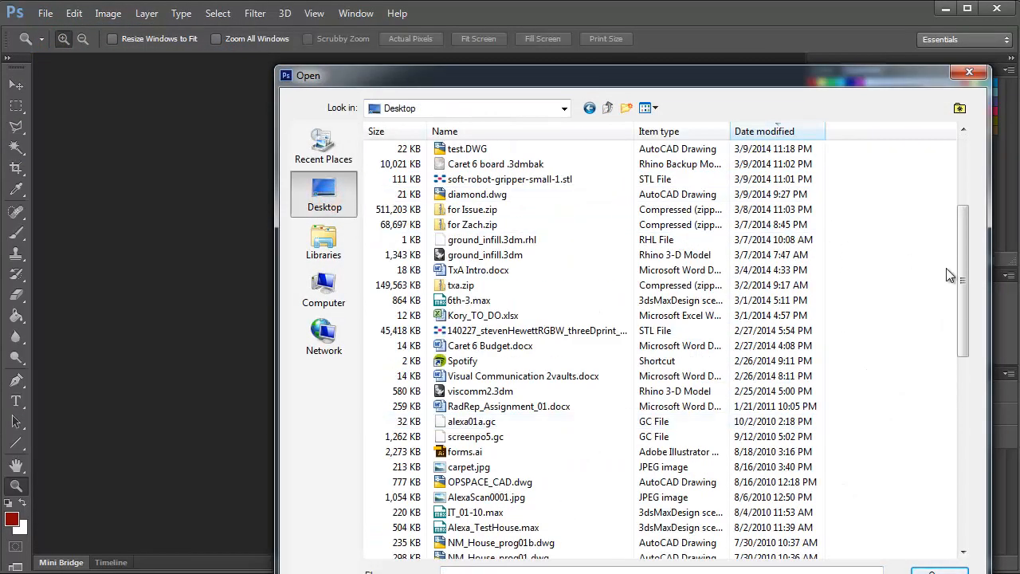
pyautogui.scroll(4, 964, 281)
pyautogui.scroll(-4, 964, 280)
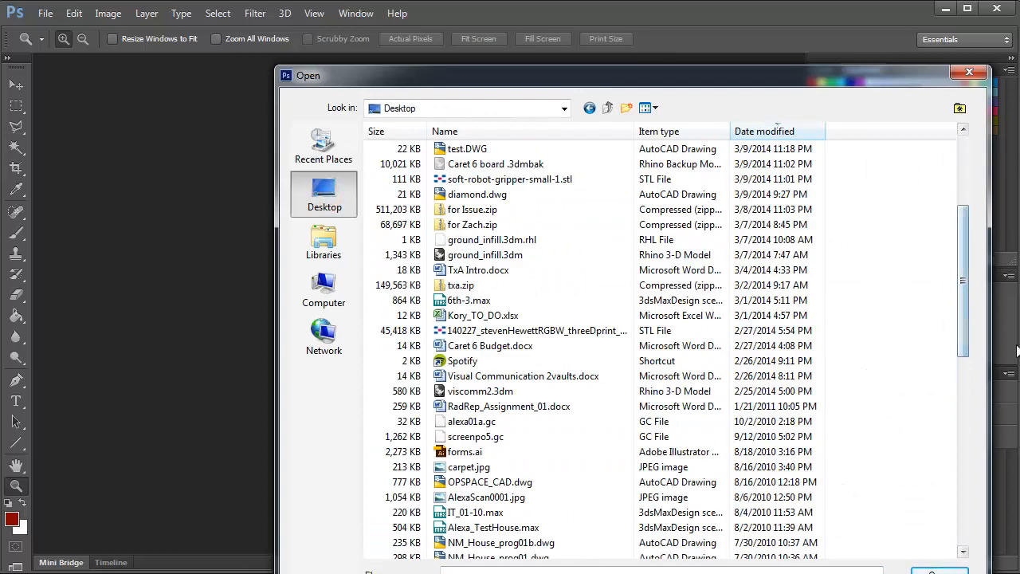
pyautogui.moveTo(966, 289); pyautogui.dragTo(967, 506)
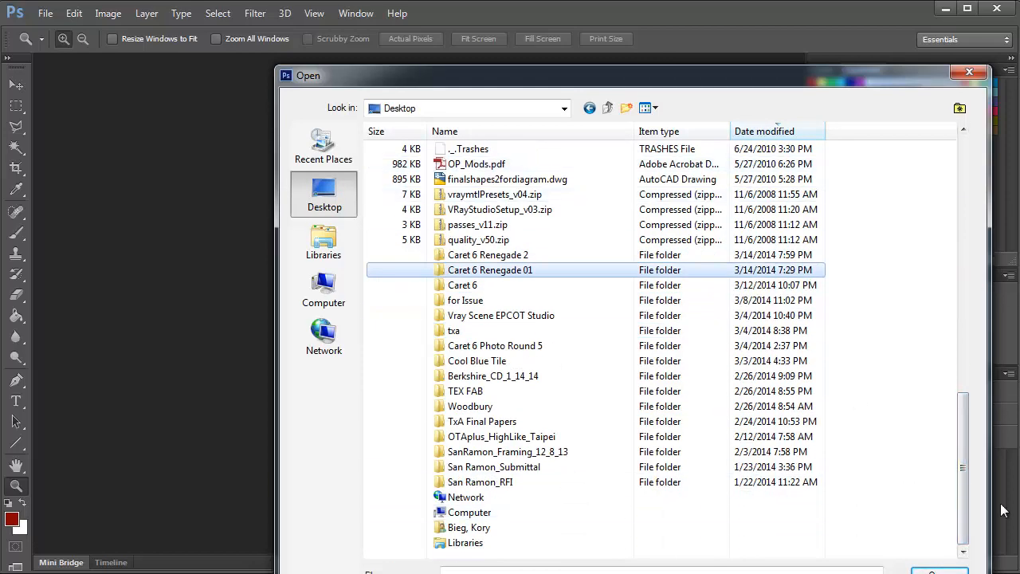
pyautogui.moveTo(961, 468); pyautogui.dragTo(961, 187)
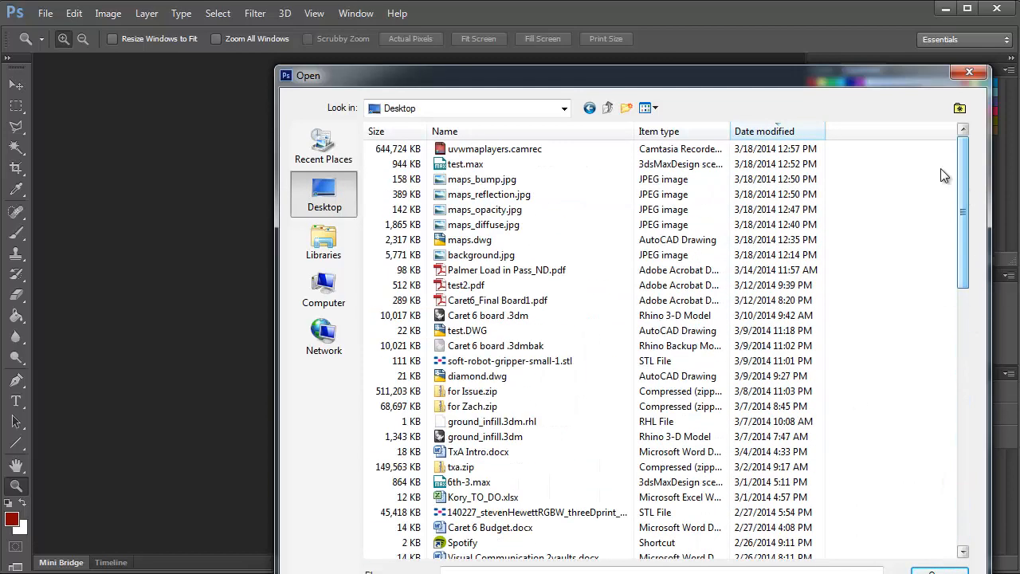
pyautogui.click(453, 182)
pyautogui.keyDown('ctrl'); pyautogui.click(459, 195); pyautogui.keyUp('ctrl')
pyautogui.keyDown('ctrl'); pyautogui.click(461, 211); pyautogui.keyUp('ctrl')
pyautogui.keyDown('ctrl'); pyautogui.click(465, 226); pyautogui.keyUp('ctrl')
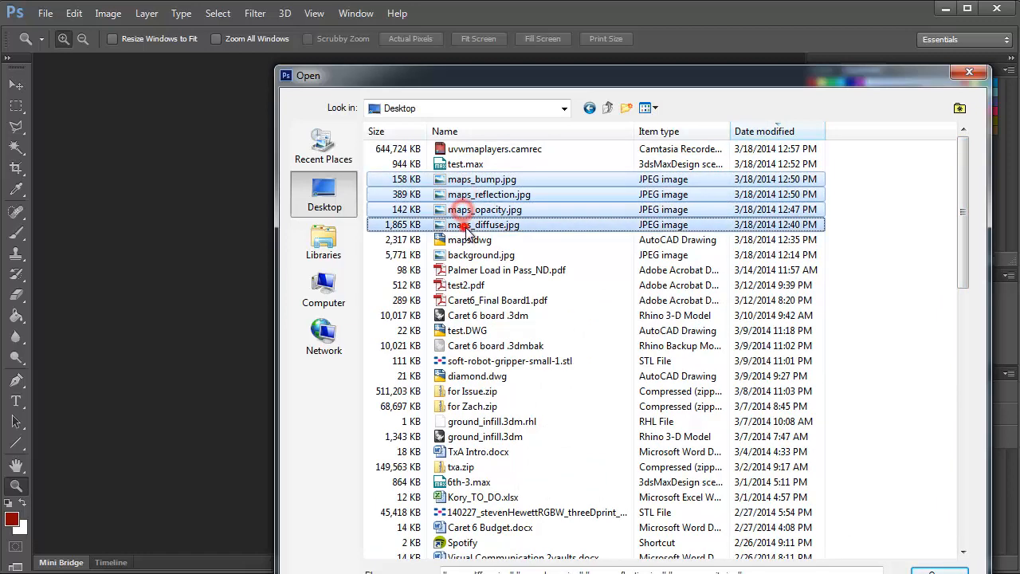
pyautogui.click(939, 572)
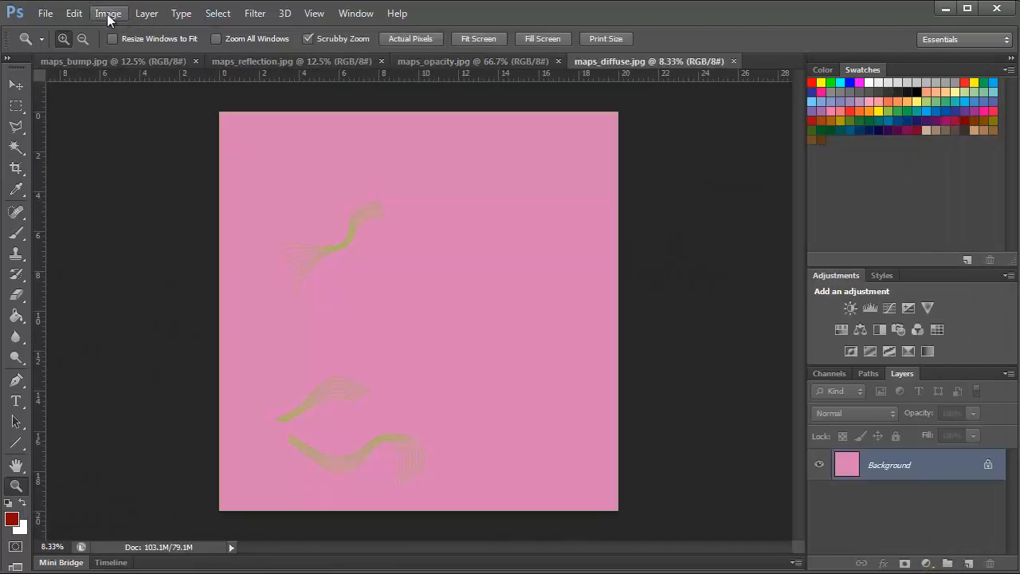
# Check the image size of maps_diffuse.jpg and compare its format with maps_reflection.jpg
pyautogui.click(52, 15)
pyautogui.moveTo(94, 21)
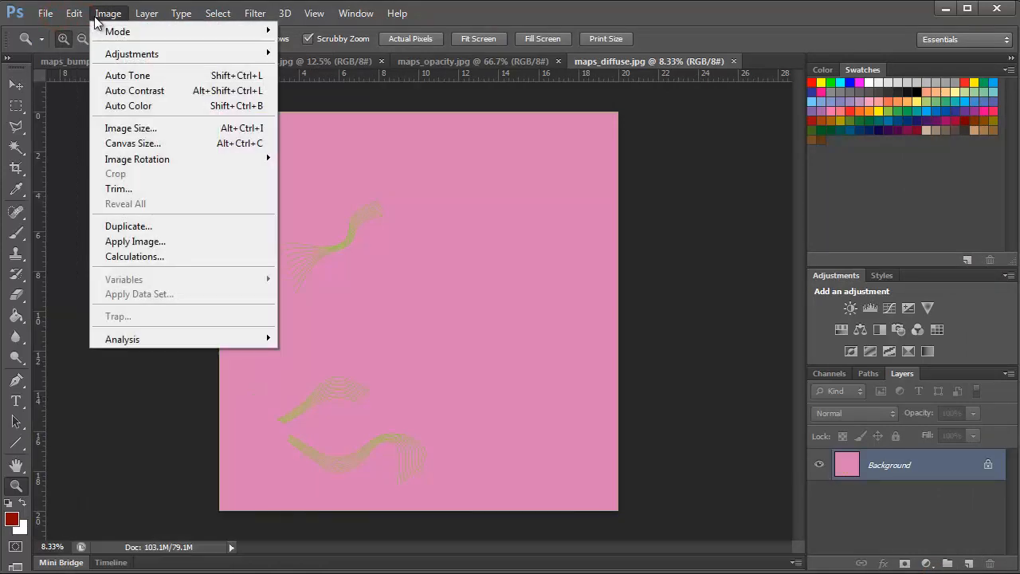
pyautogui.click(131, 128)
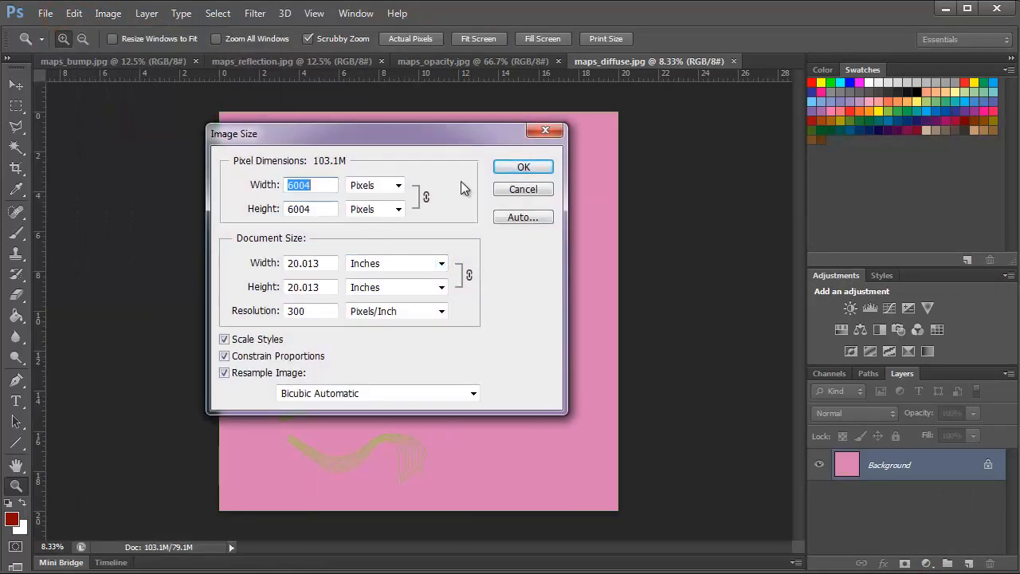
pyautogui.click(523, 189)
pyautogui.click(231, 62)
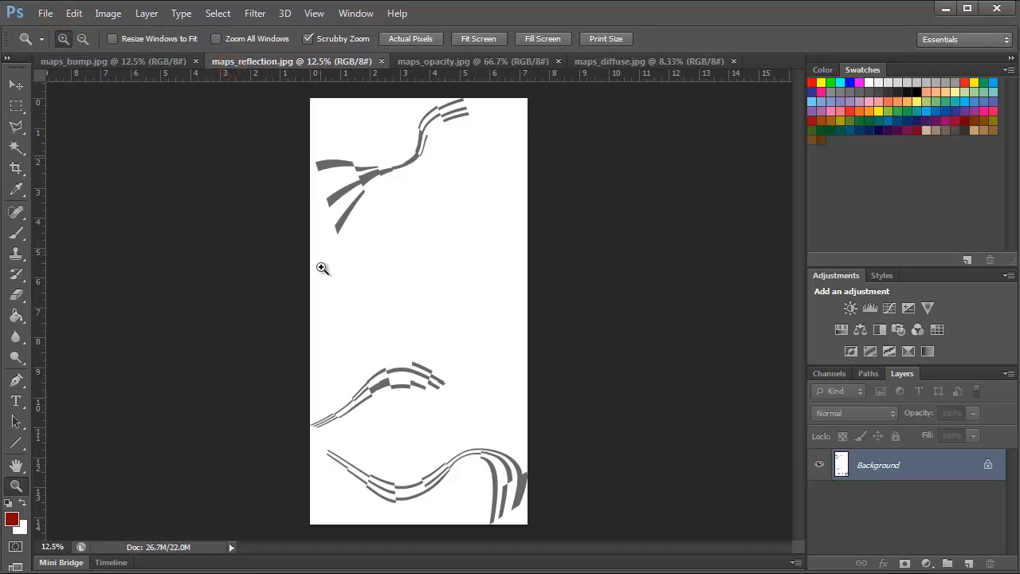
# Switch to Illustrator and draw a rectangle covering the whole artboard of maps.dwg on the Bump layer
pyautogui.hotkey('alt', 'Tab')
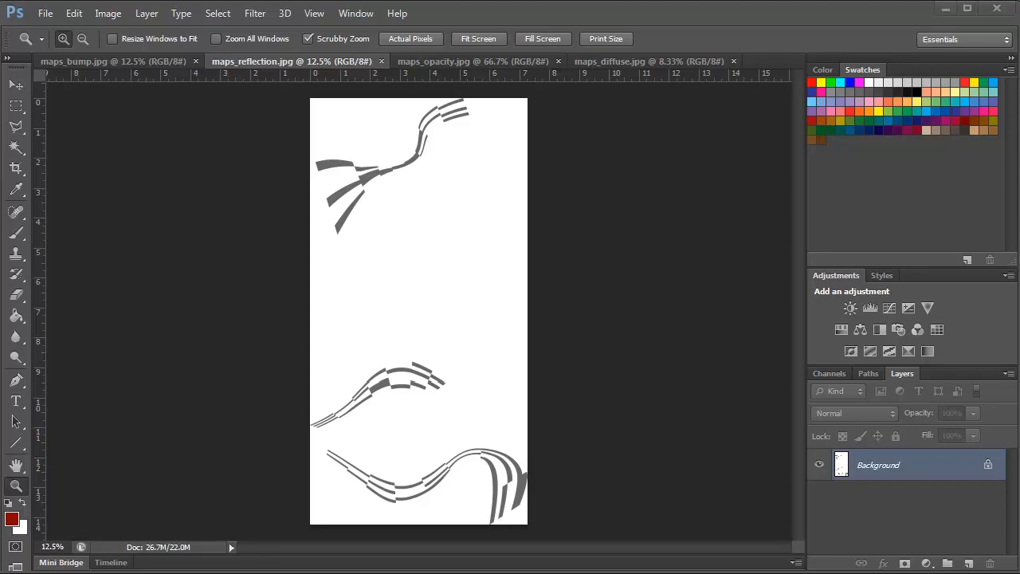
pyautogui.click(380, 161)
pyautogui.scroll(-4, 432, 212)
pyautogui.scroll(5, 534, 240)
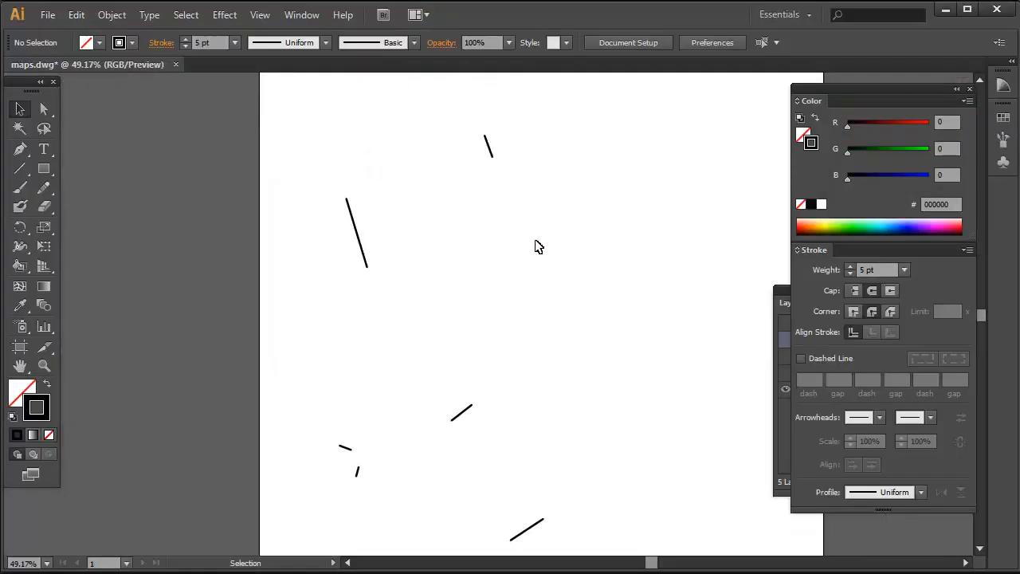
pyautogui.click(44, 367)
pyautogui.keyDown('alt'); pyautogui.click(561, 354); pyautogui.keyUp('alt')
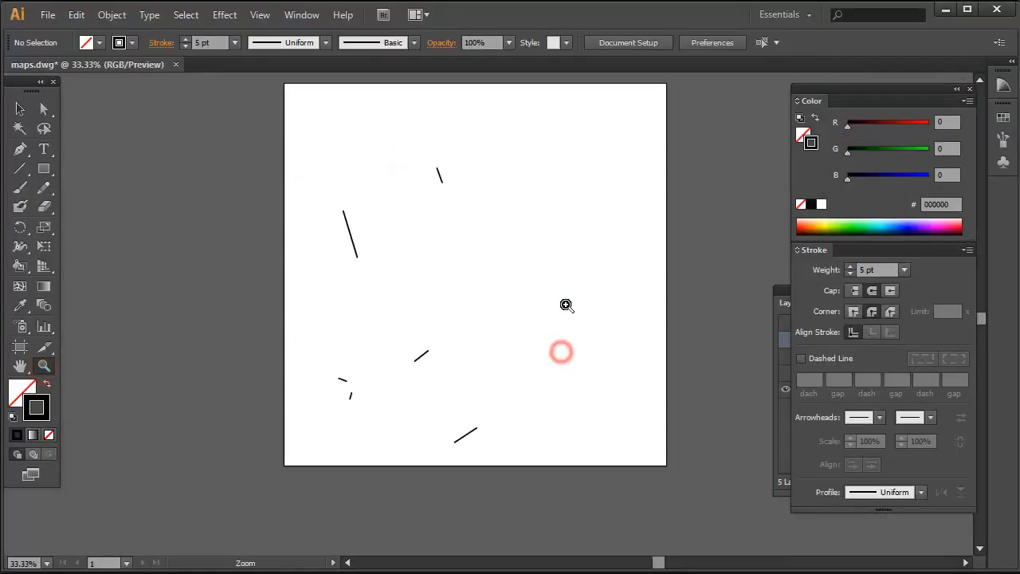
pyautogui.click(44, 169)
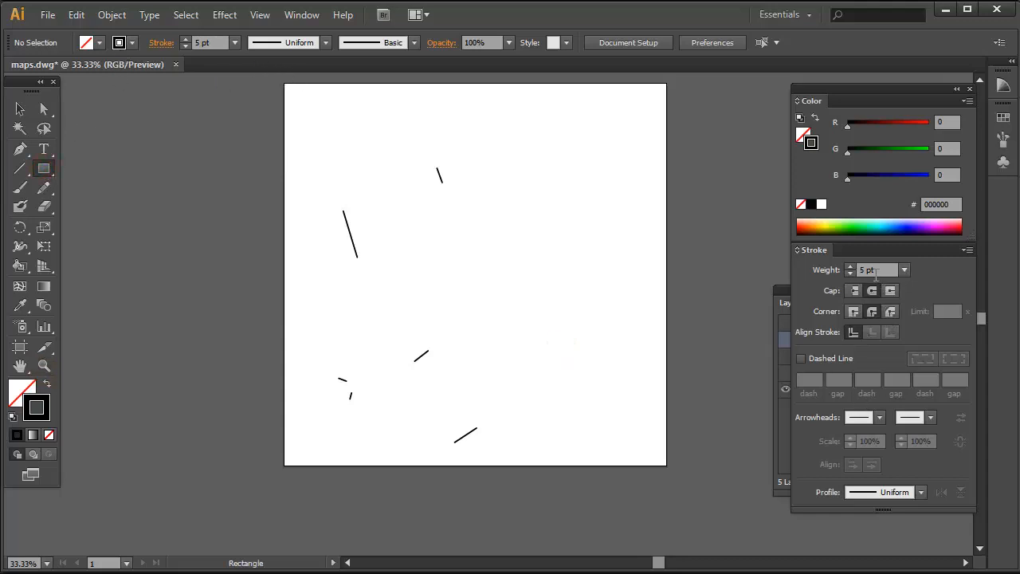
pyautogui.click(783, 292)
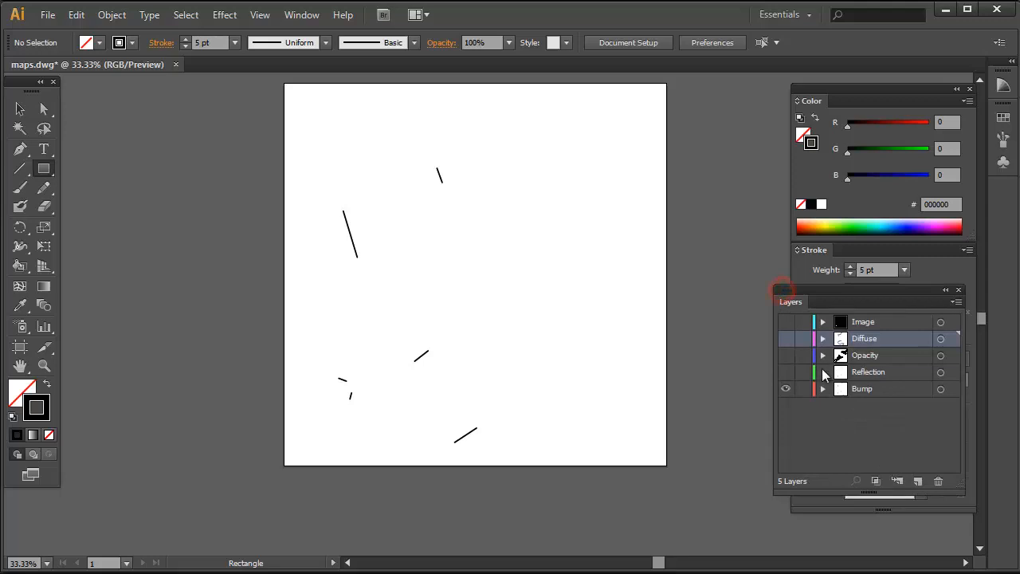
pyautogui.click(874, 389)
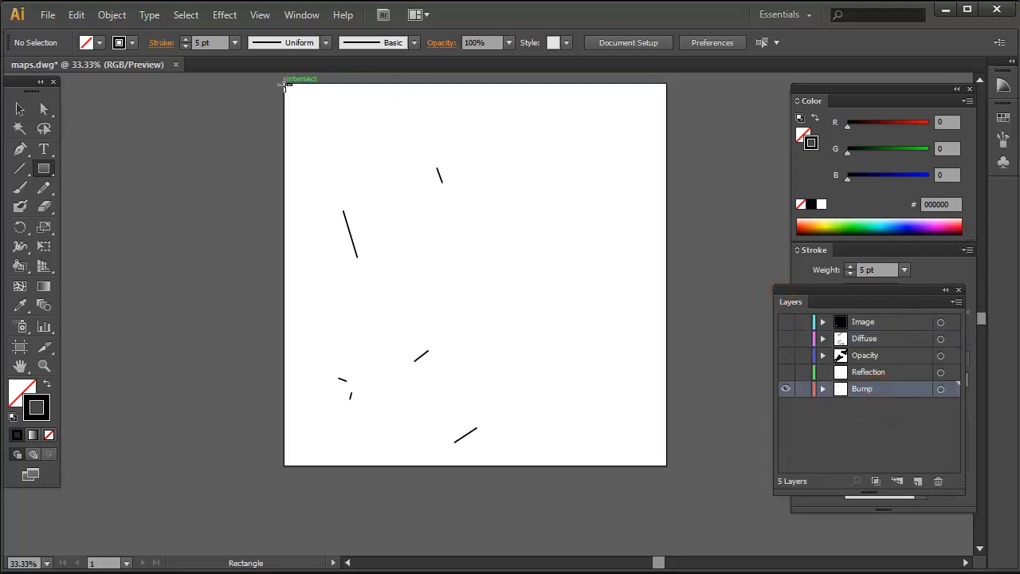
pyautogui.moveTo(284, 83); pyautogui.dragTo(667, 465)
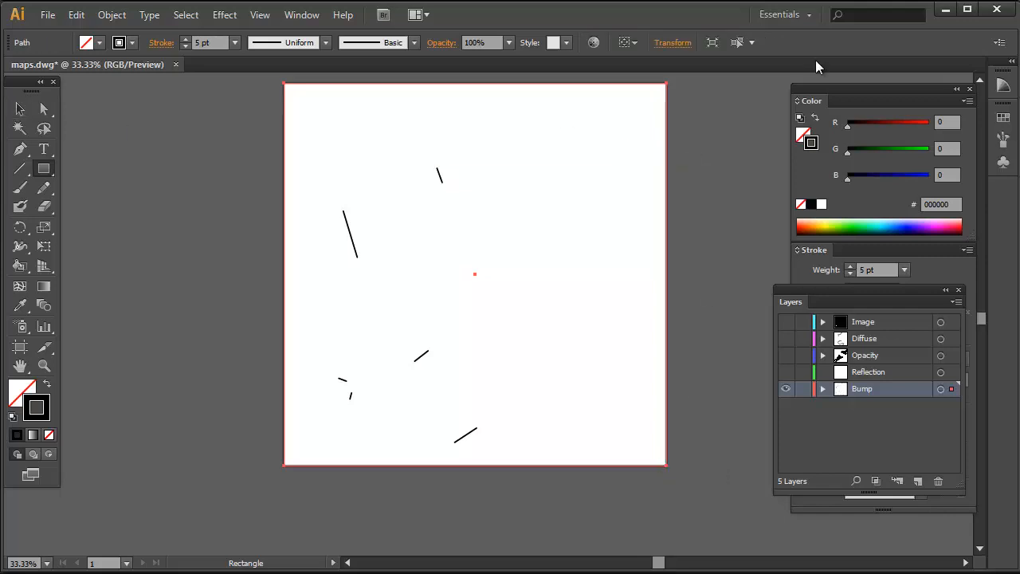
pyautogui.click(19, 109)
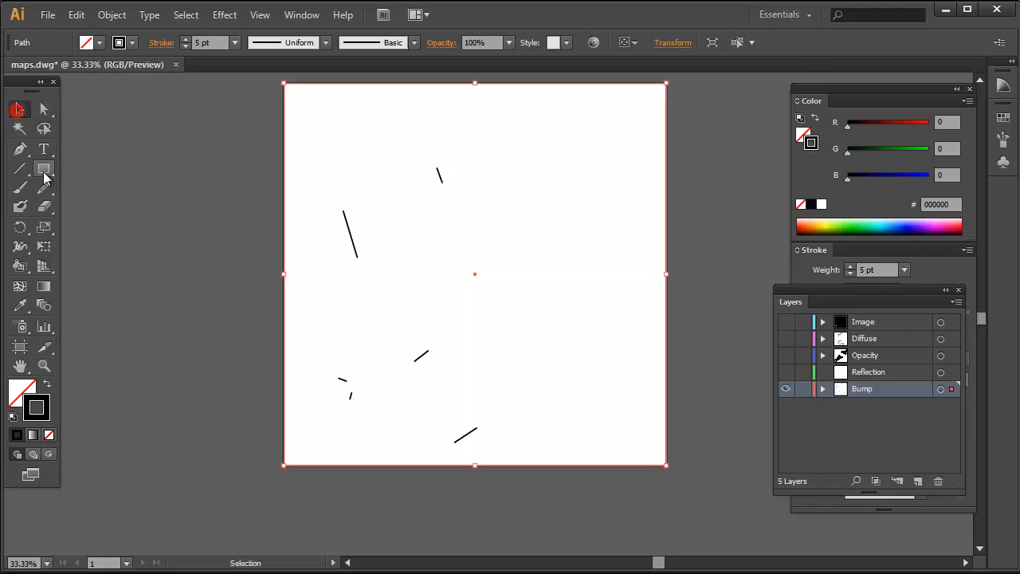
# Export the bump artwork as a JPEG to the Desktop, replacing the existing maps_bump.jpg
pyautogui.click(53, 13)
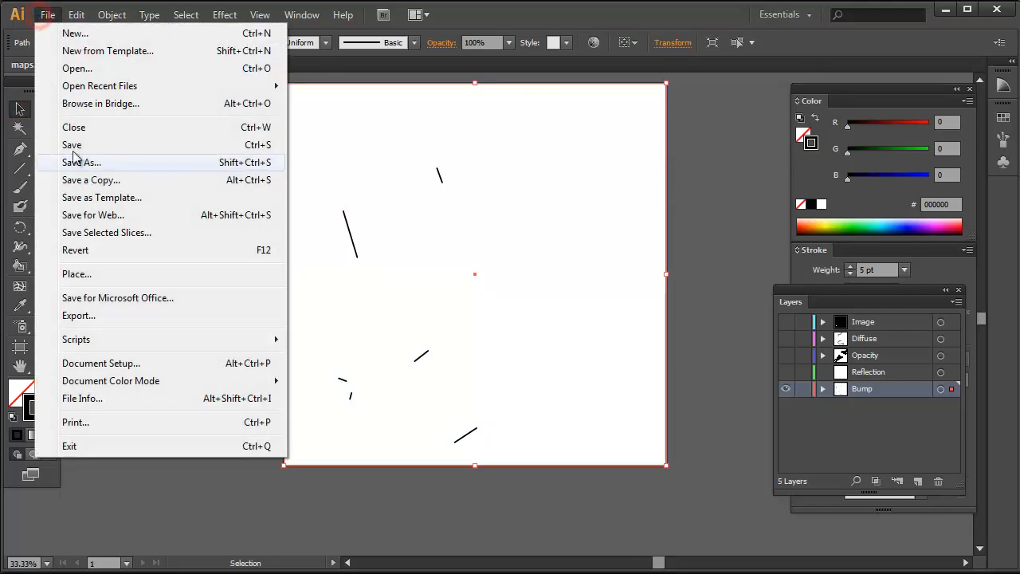
pyautogui.click(84, 315)
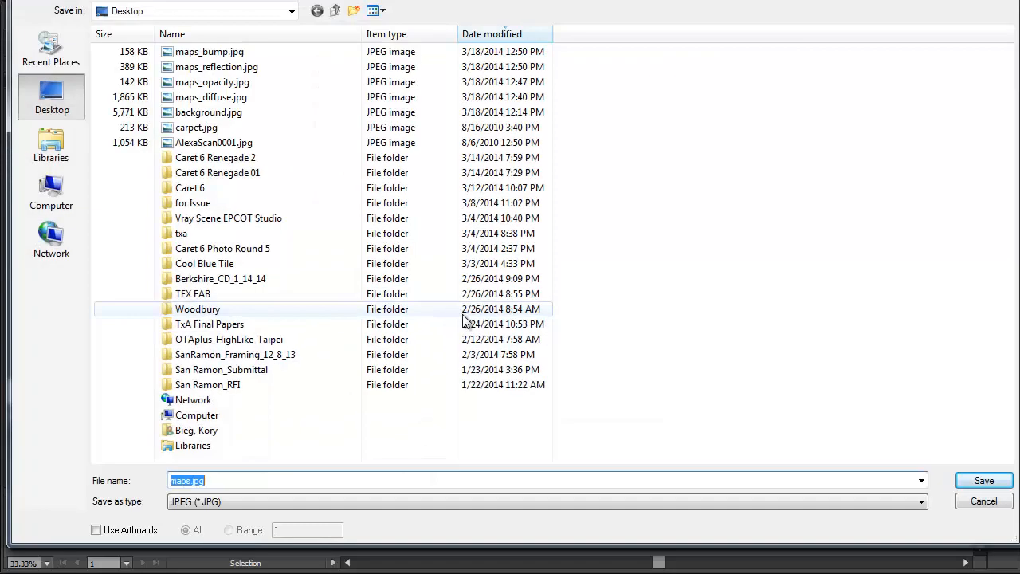
pyautogui.click(213, 52)
pyautogui.click(985, 480)
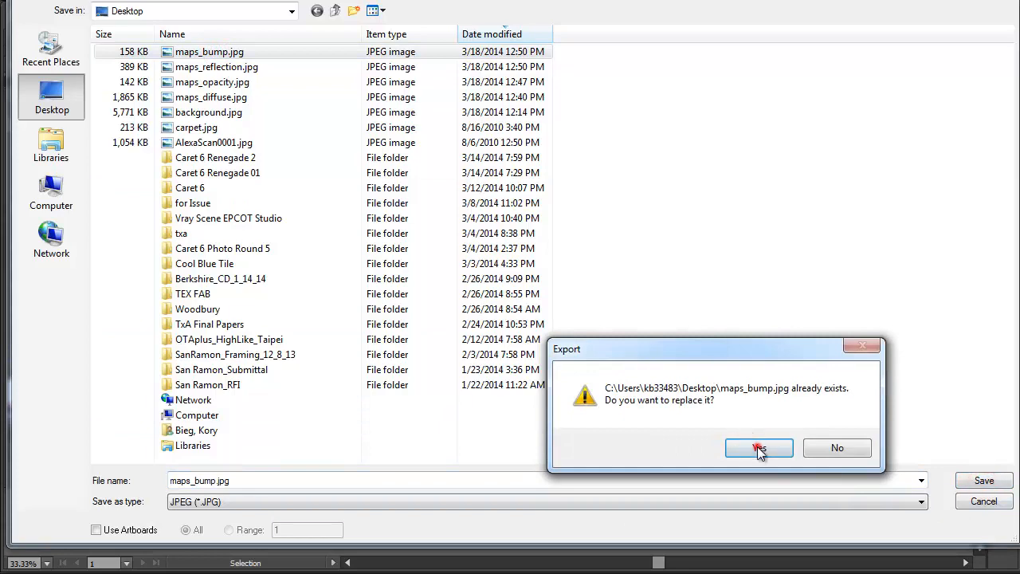
pyautogui.click(760, 449)
pyautogui.click(590, 422)
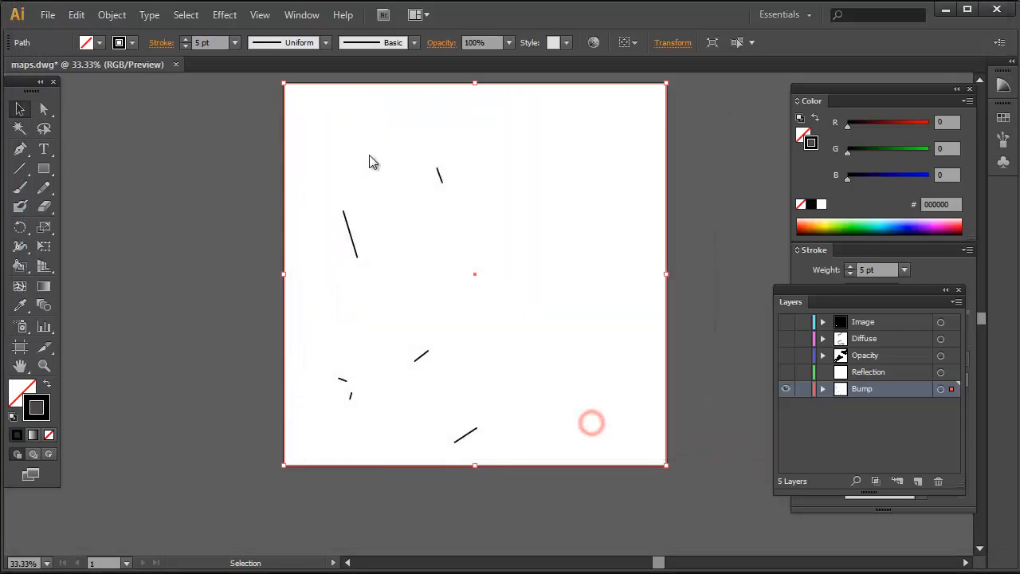
# Show only the Diffuse layer and draw a rectangle covering the whole artboard on it
pyautogui.click(787, 339)
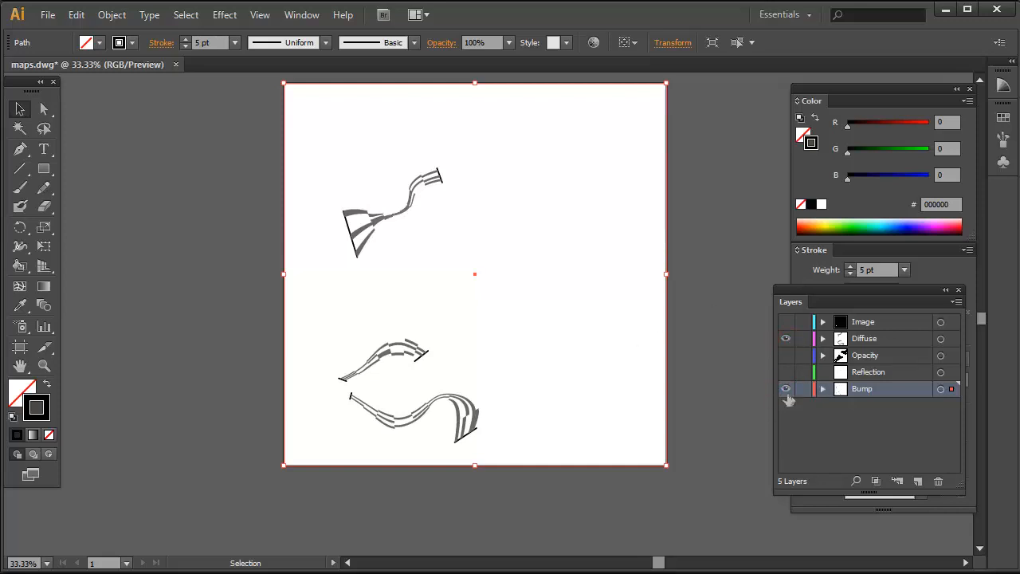
pyautogui.click(786, 390)
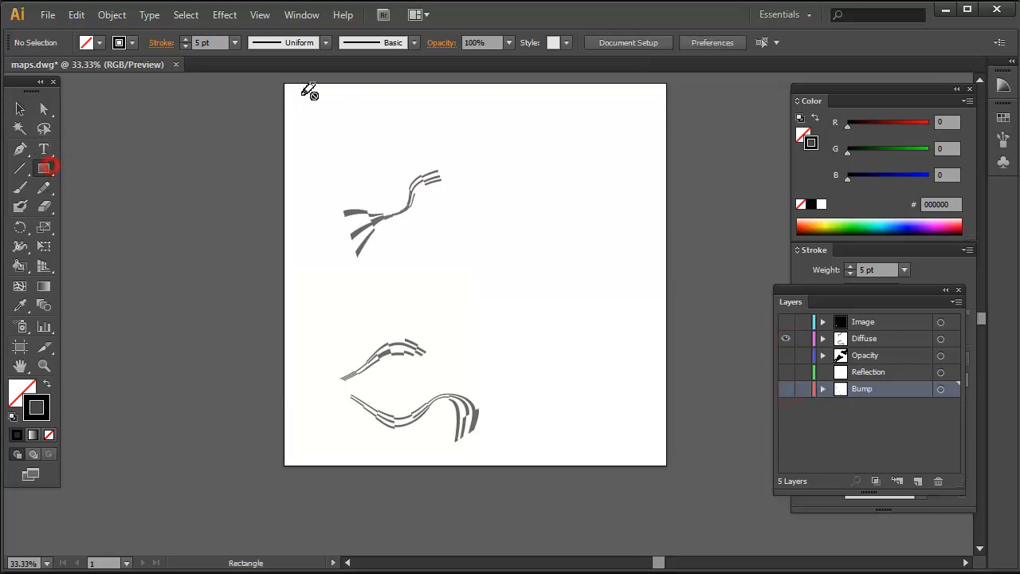
pyautogui.click(864, 341)
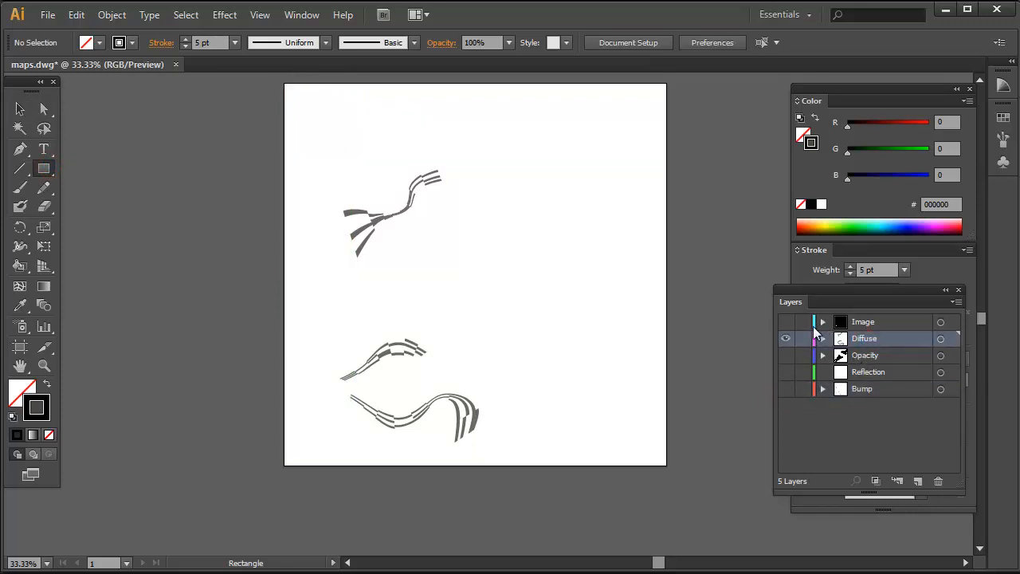
pyautogui.moveTo(281, 83); pyautogui.dragTo(550, 406)
pyautogui.hotkey('ctrl', 'z')
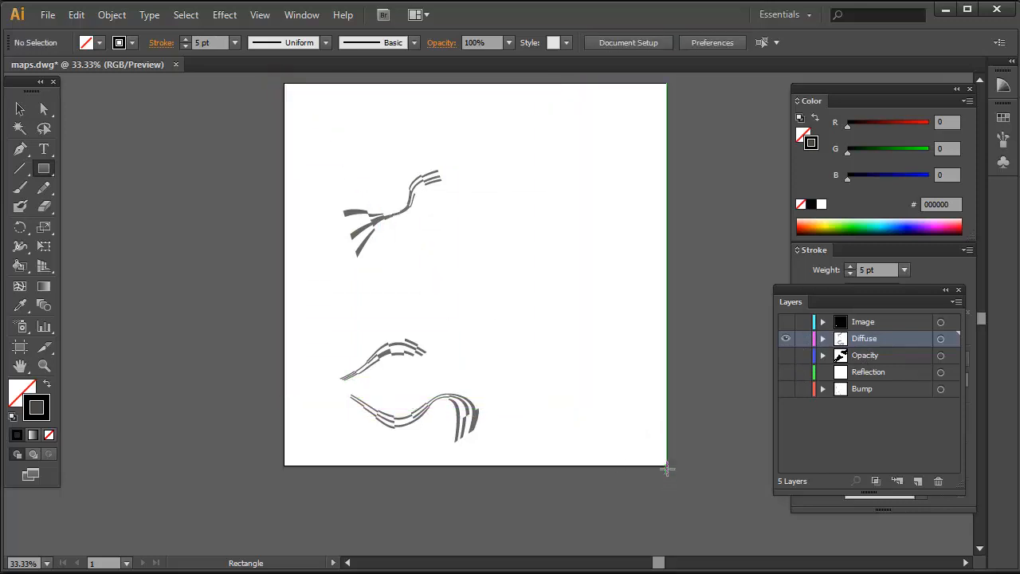
pyautogui.moveTo(666, 466); pyautogui.dragTo(284, 121)
# Export the diffuse artwork as a 300 ppi JPEG to the Desktop, replacing the existing maps_reflection.jpg
pyautogui.click(46, 13)
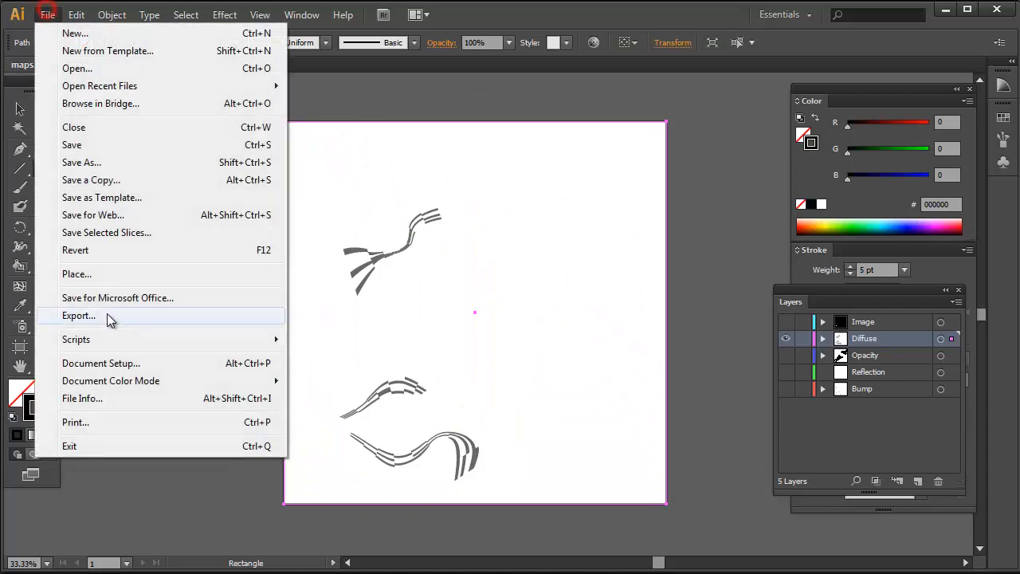
pyautogui.click(88, 314)
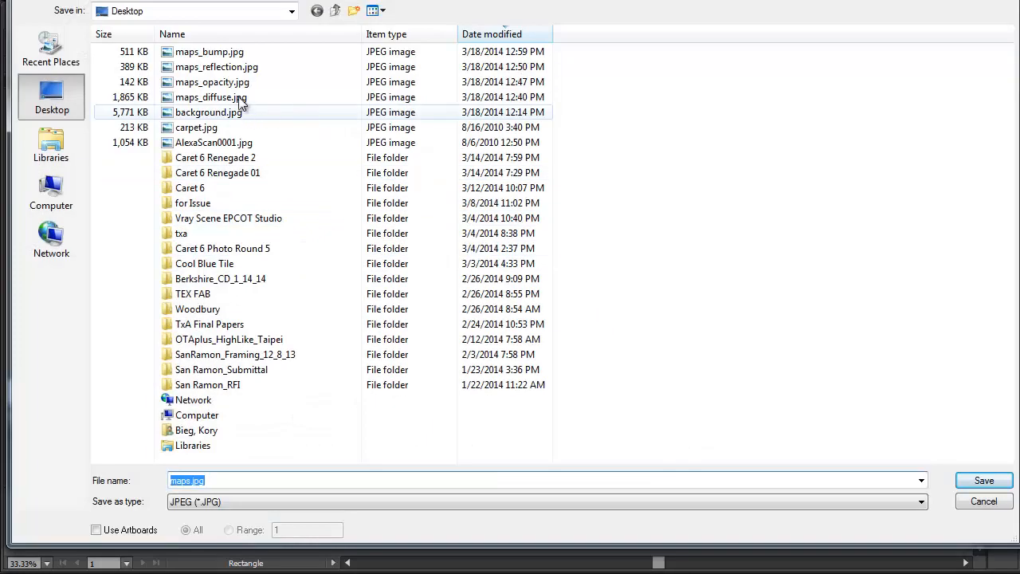
pyautogui.click(223, 67)
pyautogui.click(1006, 483)
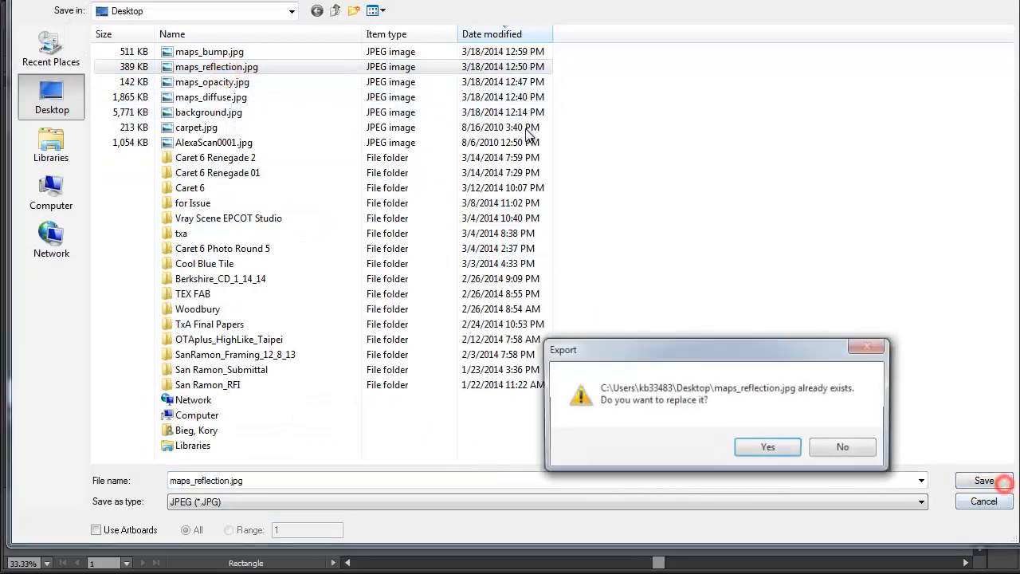
pyautogui.click(763, 444)
pyautogui.click(603, 420)
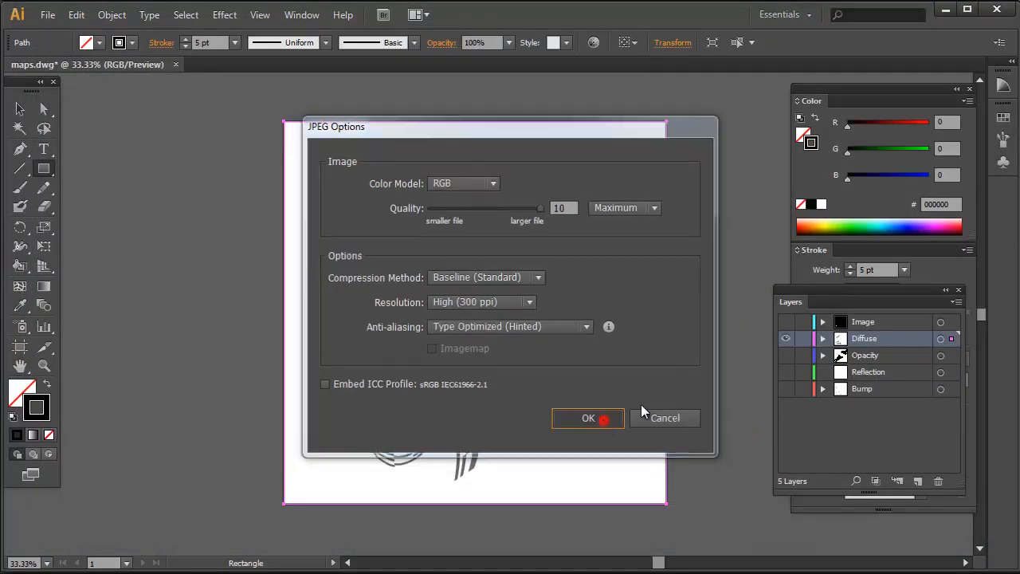
# Show only the Opacity layer and draw a rectangle covering the whole artboard on it
pyautogui.click(785, 339)
pyautogui.click(783, 357)
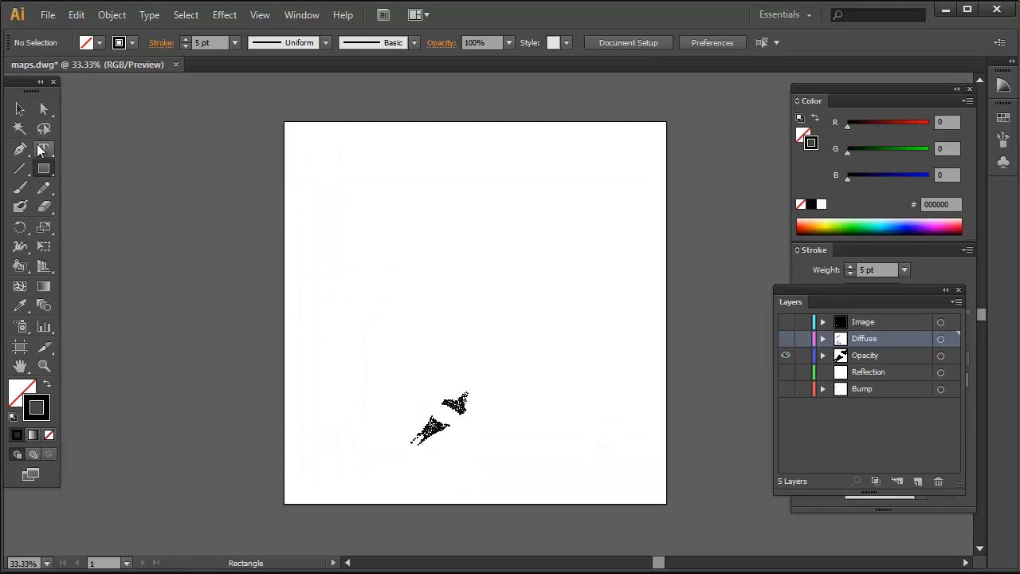
pyautogui.click(873, 355)
pyautogui.moveTo(288, 126); pyautogui.dragTo(666, 503)
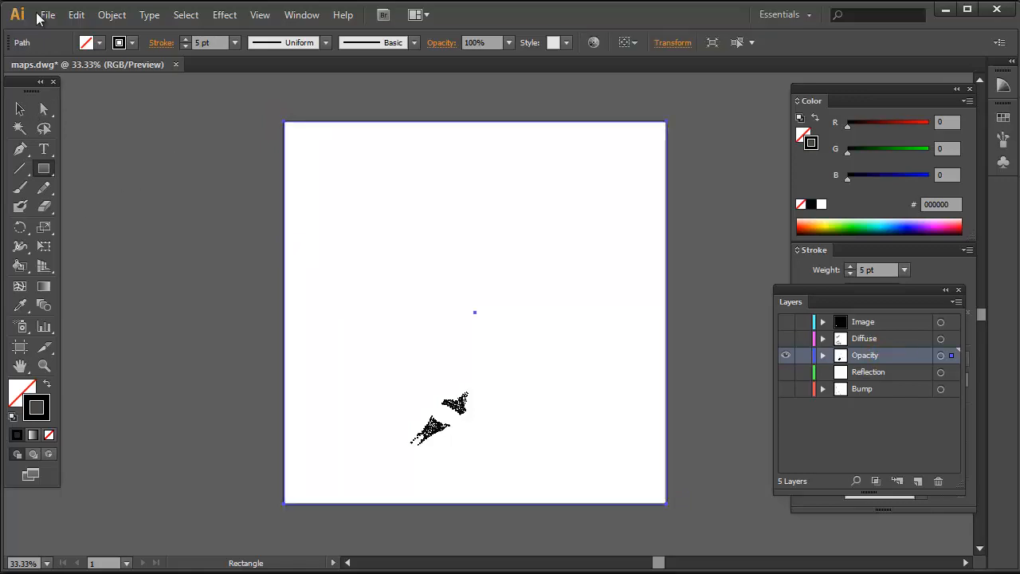
# Export the opacity artwork as a 300 ppi JPEG to the Desktop, replacing the existing maps_opacity.jpg
pyautogui.click(46, 14)
pyautogui.click(80, 316)
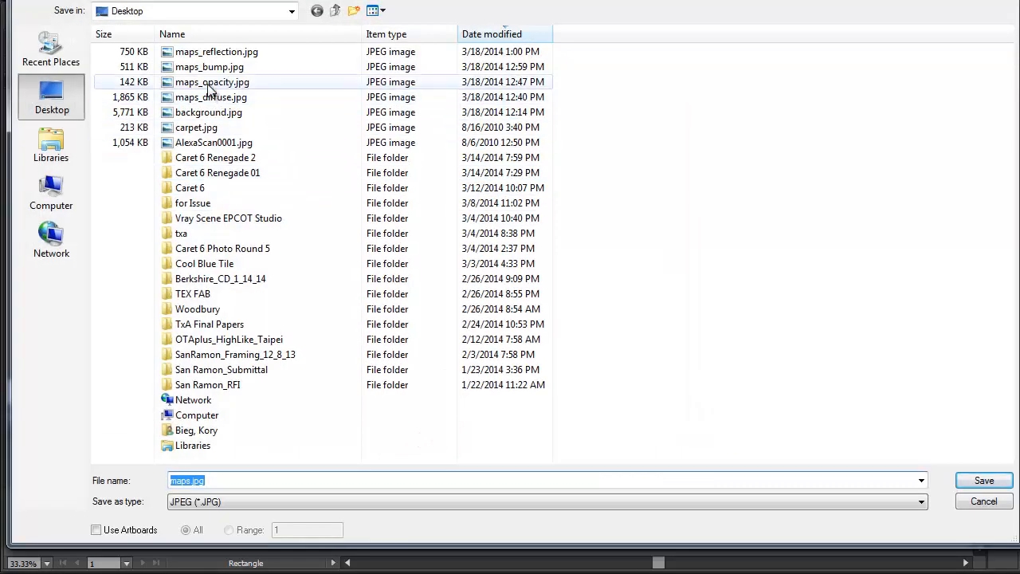
pyautogui.click(211, 83)
pyautogui.click(984, 481)
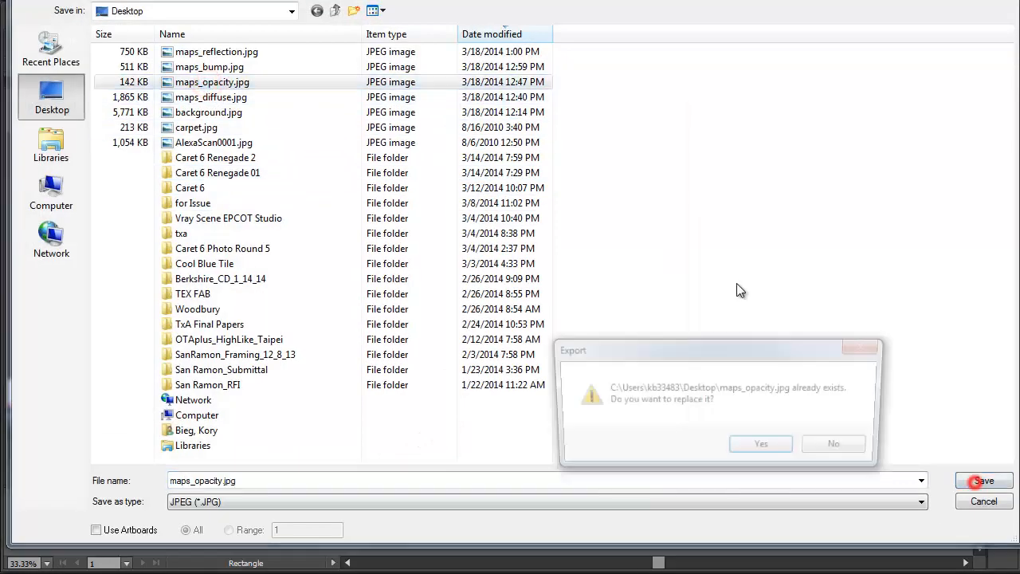
pyautogui.click(762, 447)
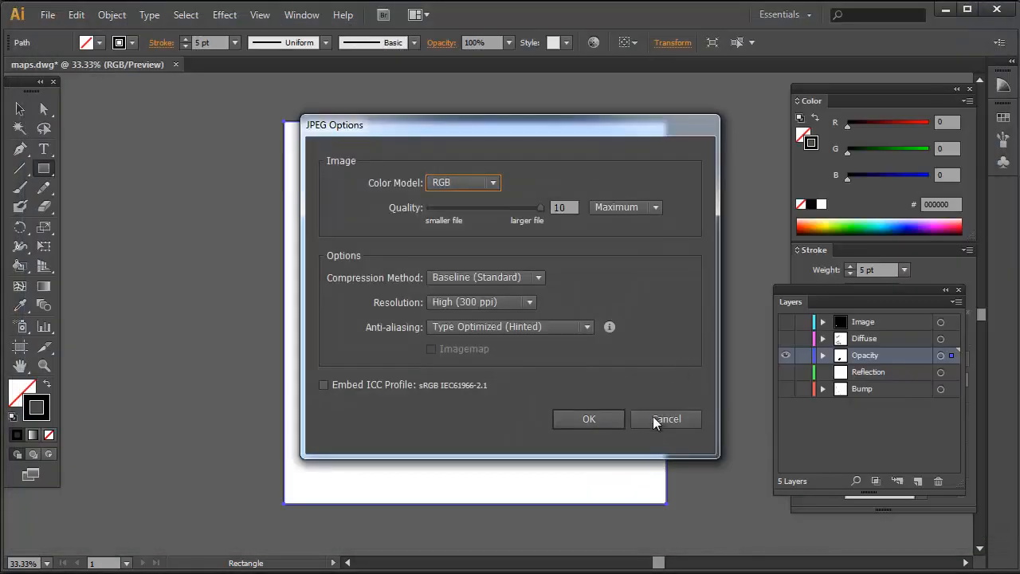
pyautogui.click(607, 416)
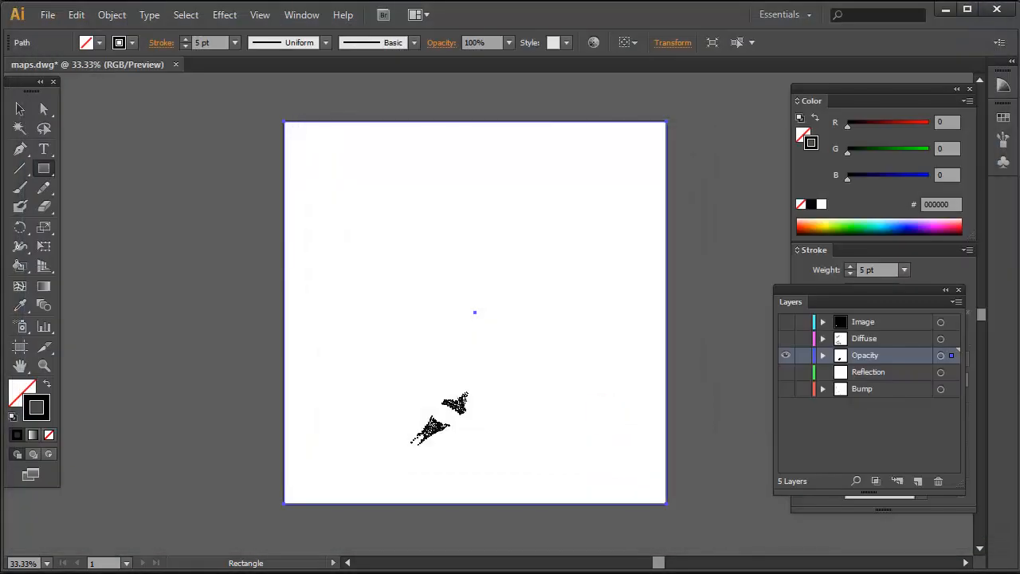
# Switch to 3ds Max and try to reload the reflection, bump and opacity bitmaps of the VRayMtl
pyautogui.hotkey('alt', 'Tab')
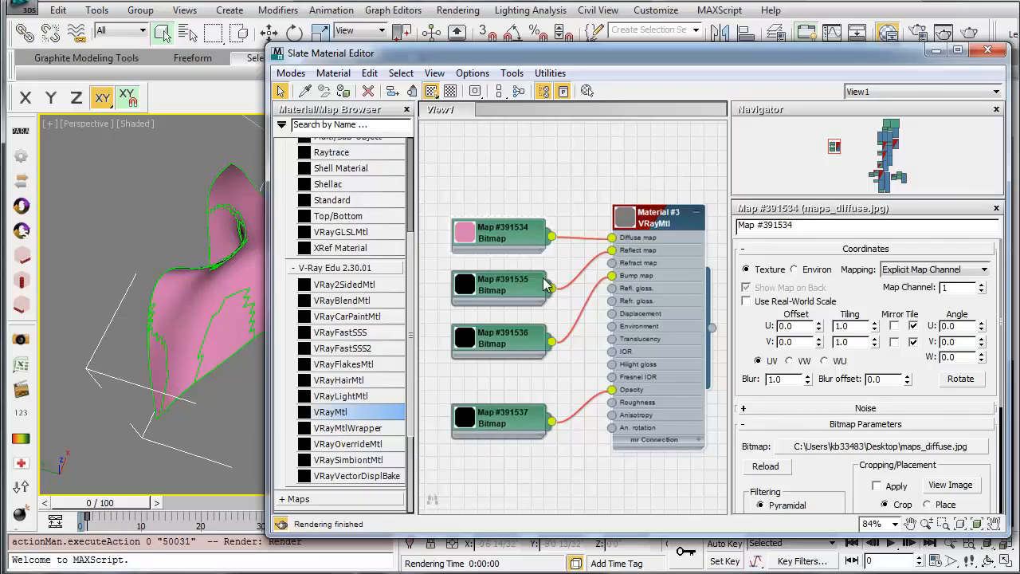
pyautogui.click(492, 292)
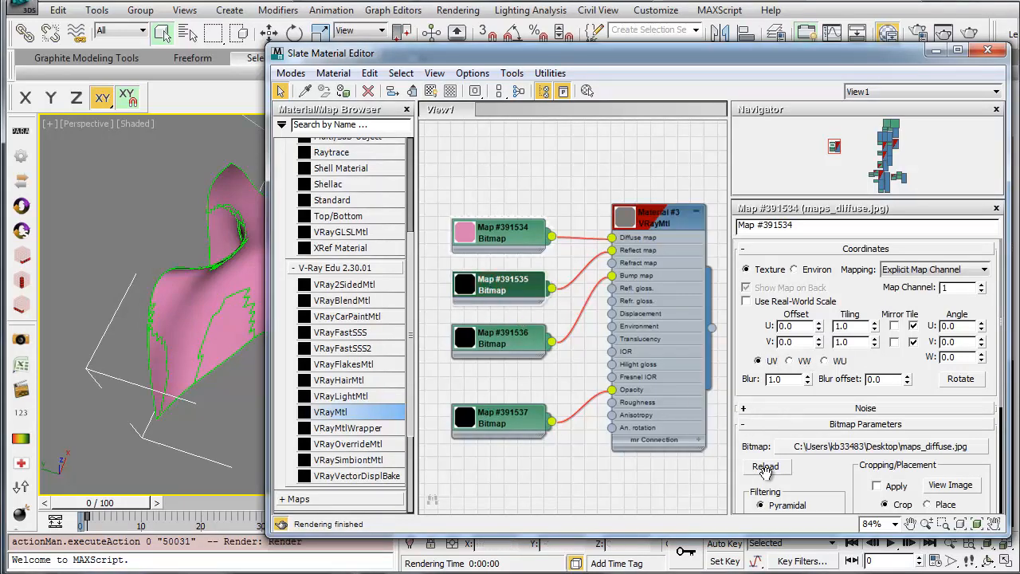
pyautogui.click(767, 468)
pyautogui.click(509, 344)
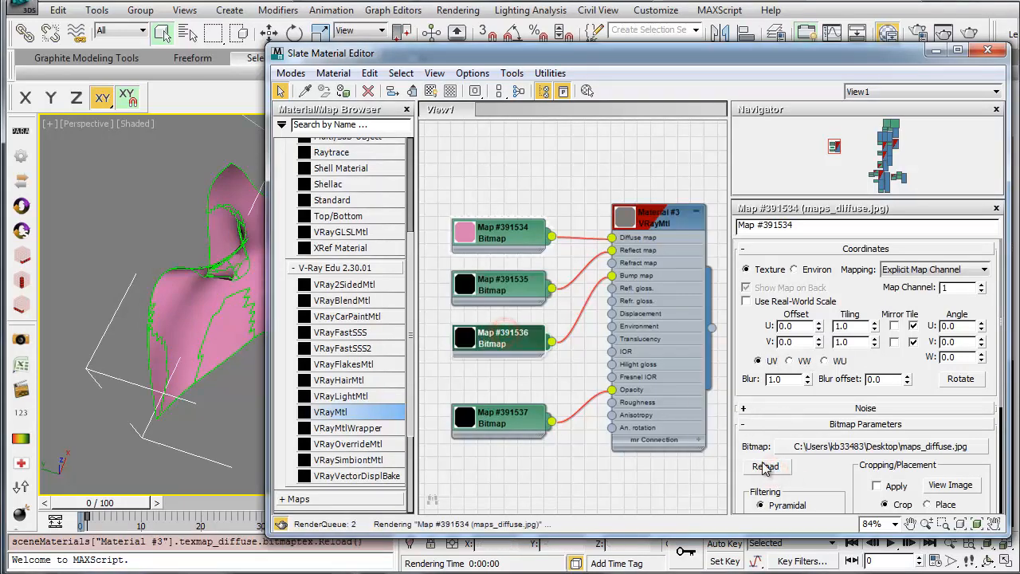
pyautogui.click(511, 421)
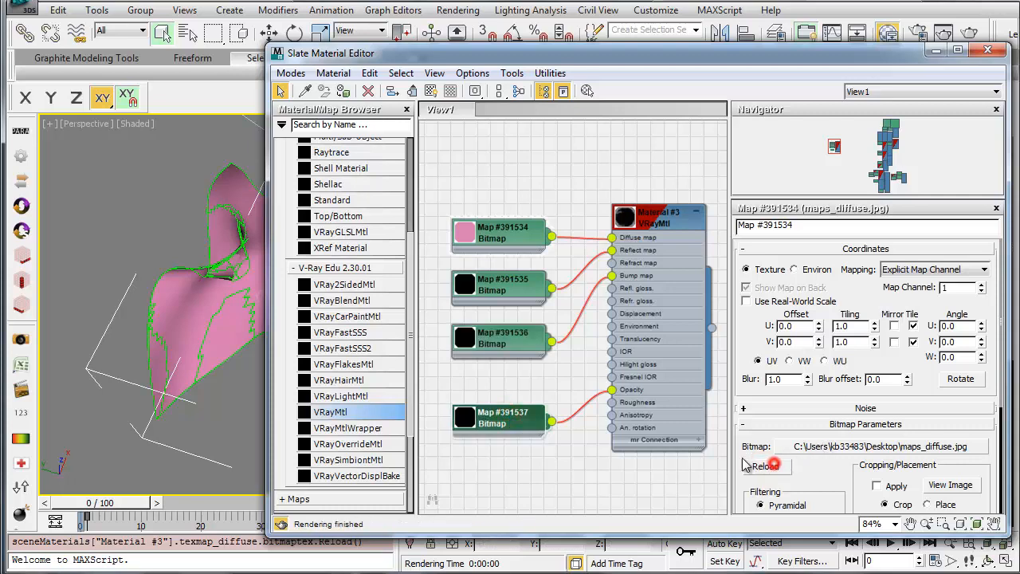
pyautogui.click(765, 466)
# Reassign maps_reflection.jpg from the Desktop to the bitmap feeding the material's reflect map
pyautogui.click(489, 290)
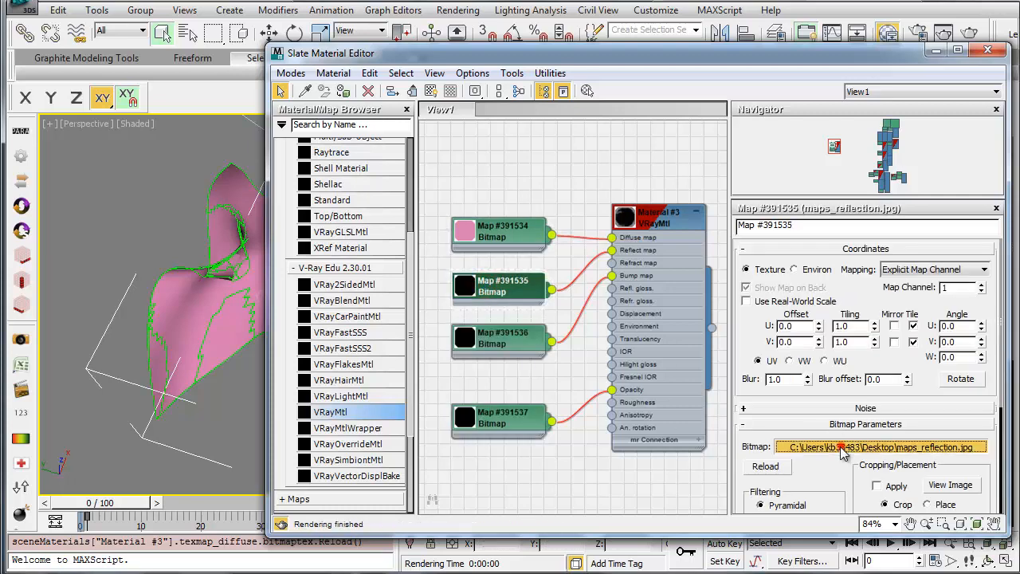
pyautogui.click(838, 446)
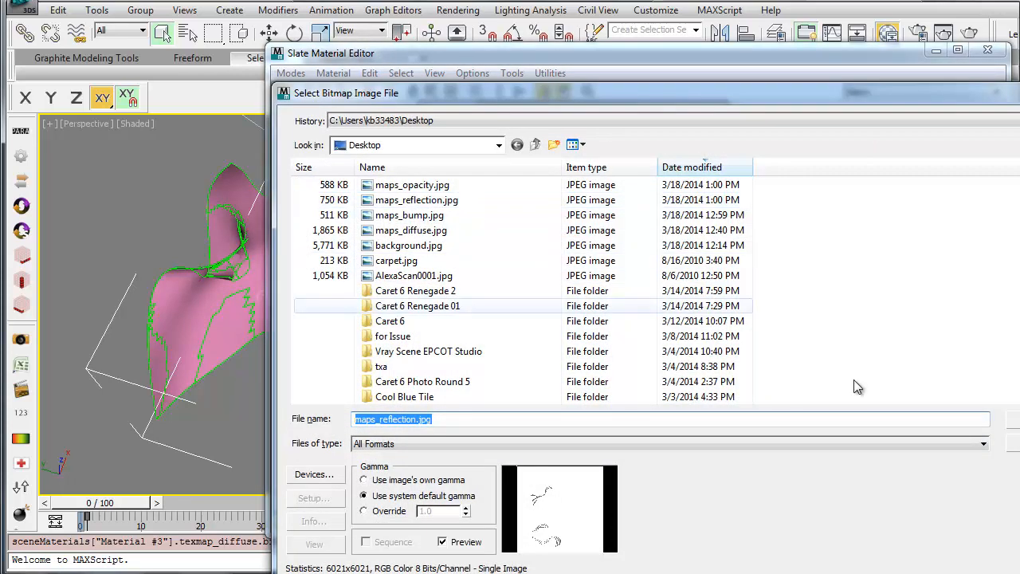
pyautogui.doubleClick(470, 200)
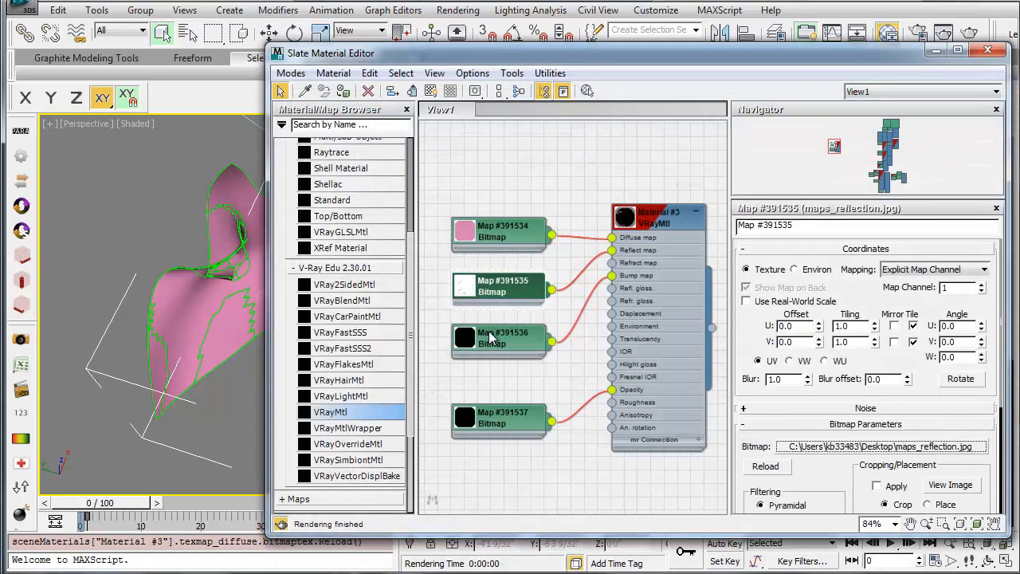
# Reassign maps_bump.jpg from the Desktop to the bitmap feeding the material's bump map
pyautogui.click(491, 339)
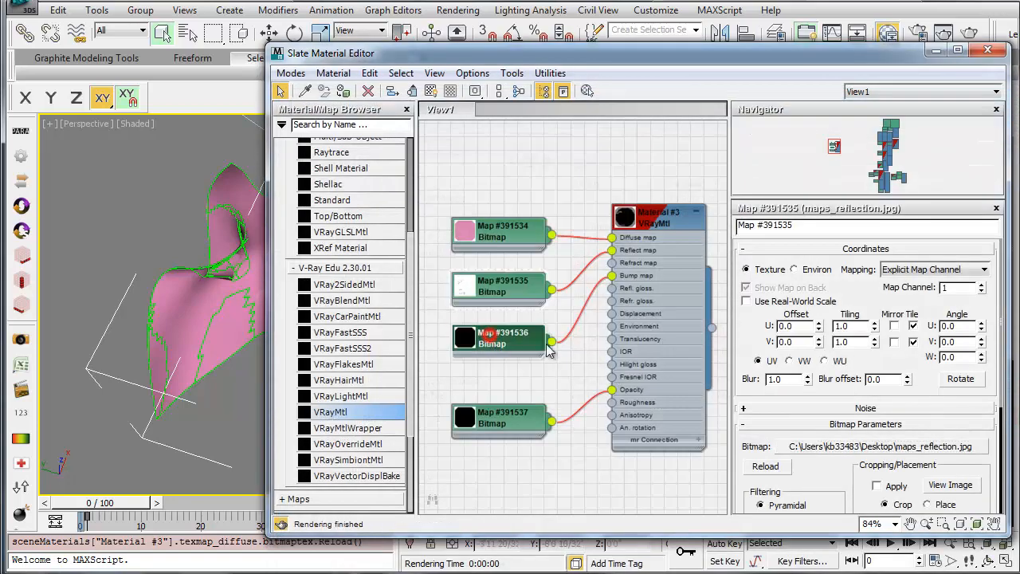
pyautogui.doubleClick(495, 342)
pyautogui.click(858, 449)
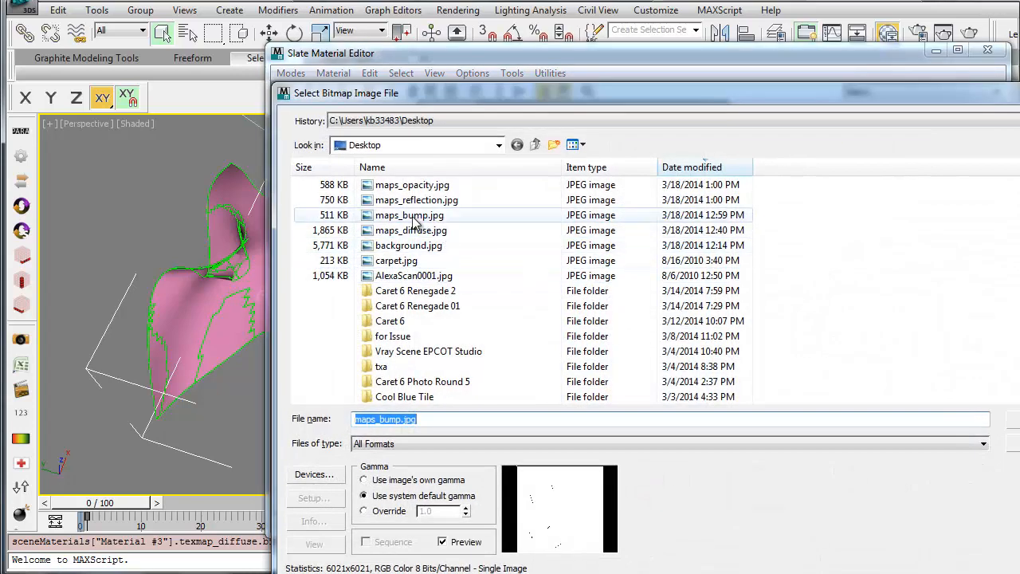
pyautogui.doubleClick(410, 215)
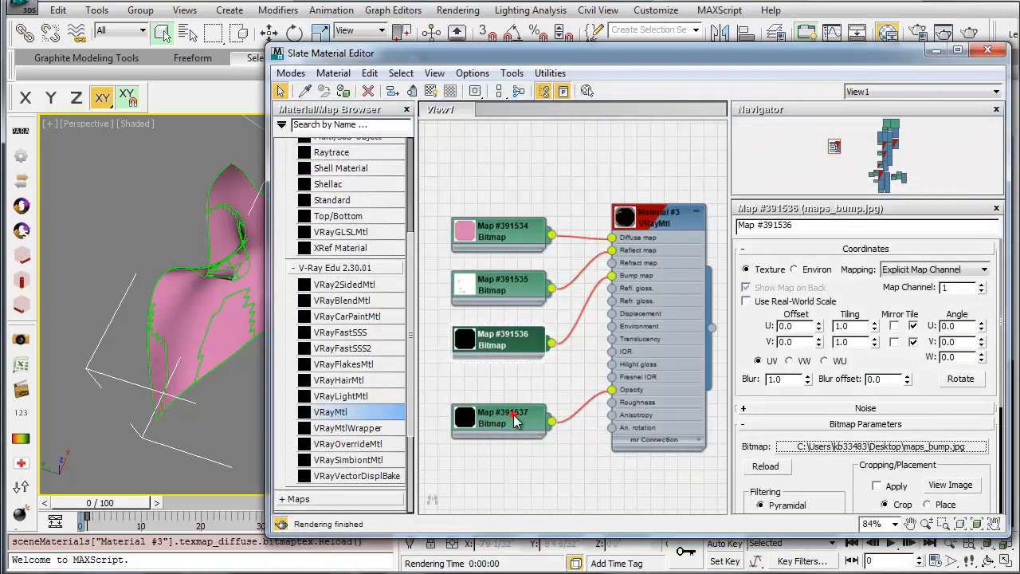
# Reassign maps_opacity.jpg from the Desktop to the bitmap feeding the material's opacity map
pyautogui.doubleClick(512, 408)
pyautogui.click(901, 446)
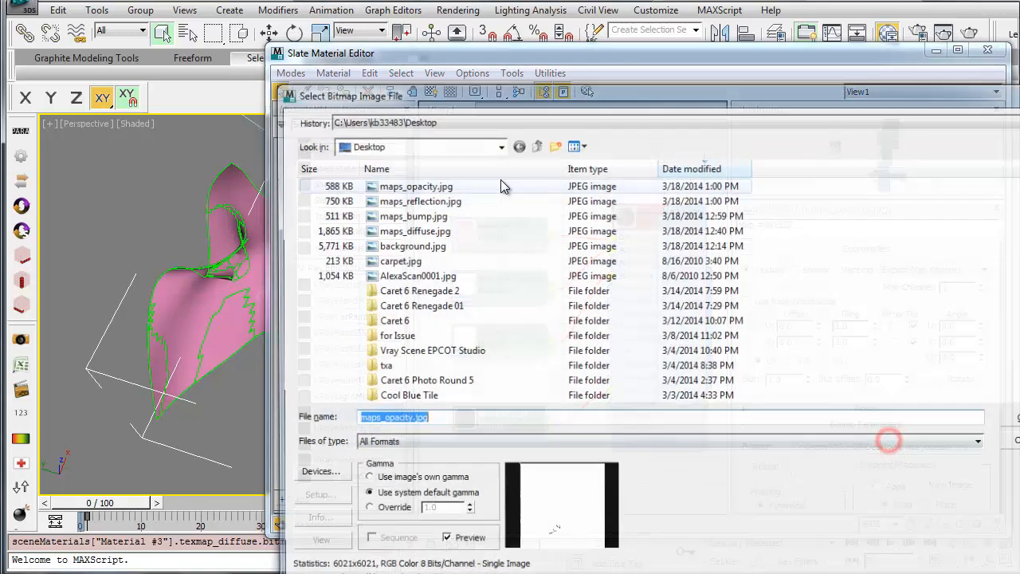
pyautogui.click(1018, 419)
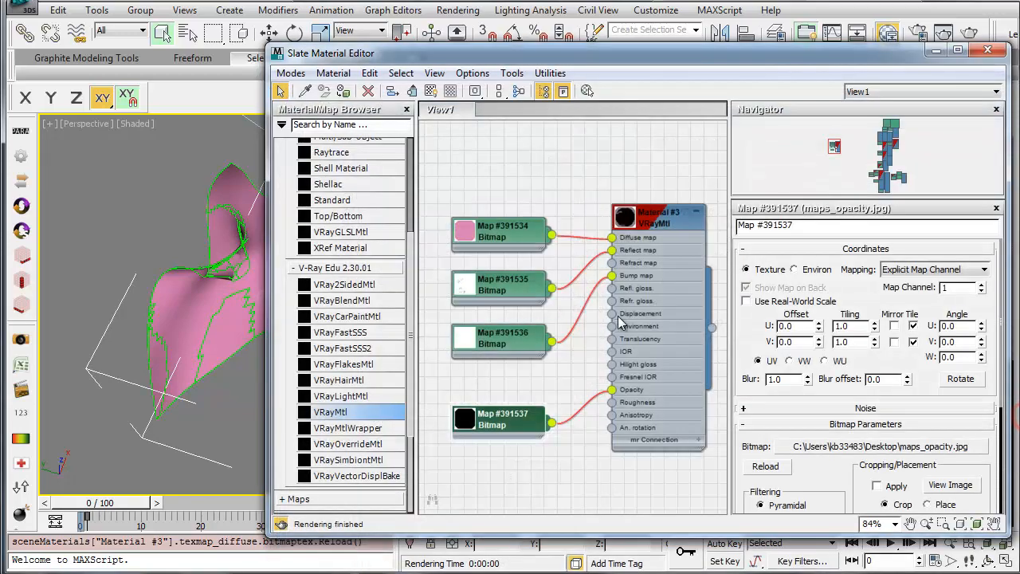
# Move the Slate Material Editor aside and examine how the pattern sits on the surface around its openings
pyautogui.click(575, 56)
pyautogui.moveTo(575, 56); pyautogui.dragTo(986, 88)
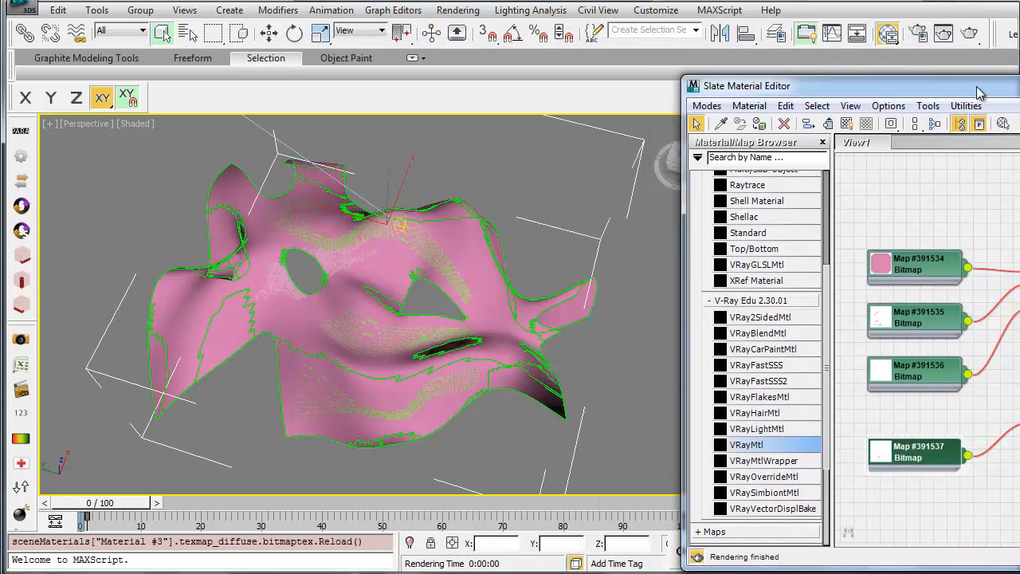
pyautogui.scroll(8, 317, 303)
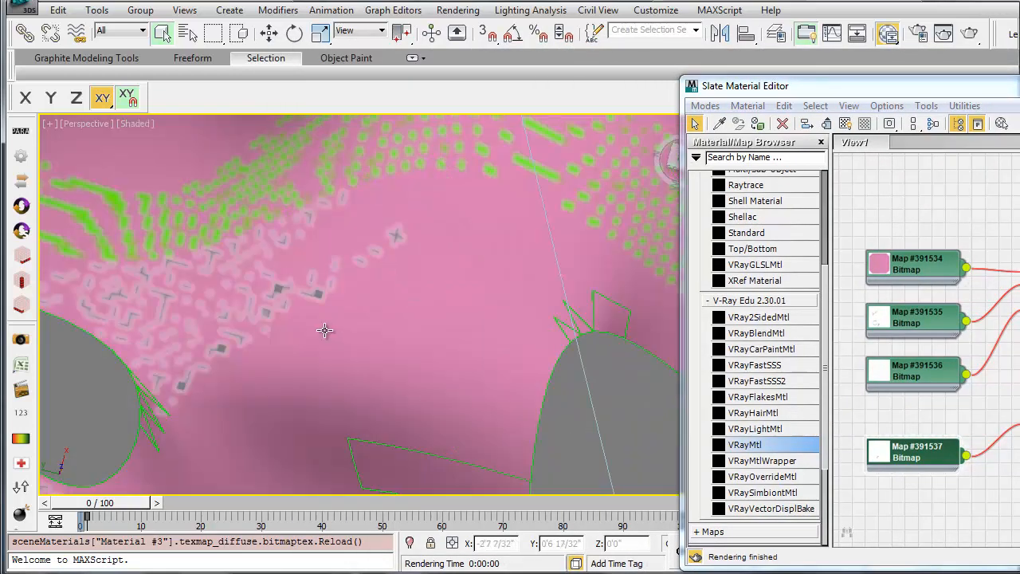
pyautogui.scroll(-4, 394, 319)
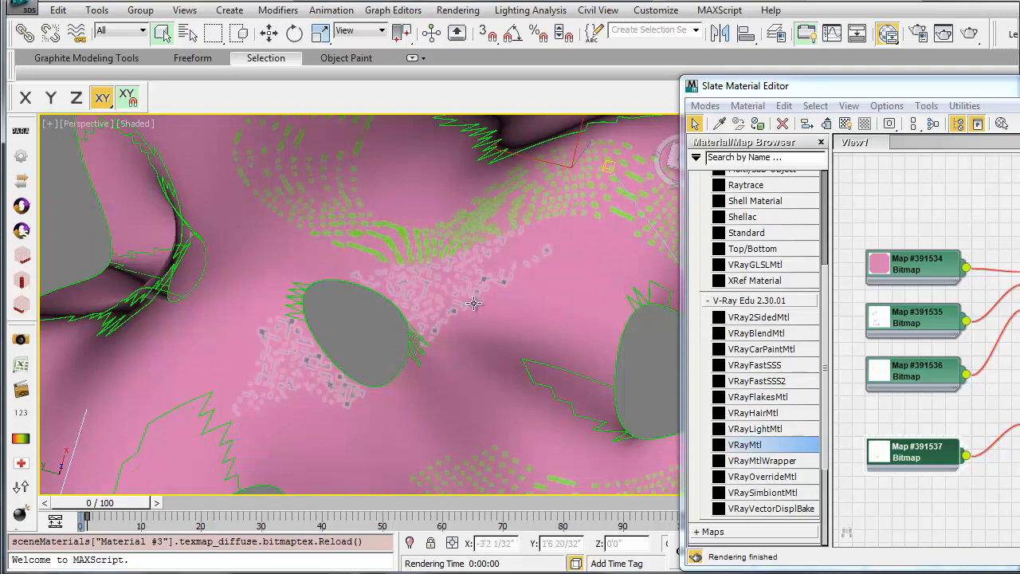
pyautogui.keyDown('alt'); pyautogui.moveTo(474, 303); pyautogui.dragTo(383, 269, button='middle'); pyautogui.keyUp('alt')
pyautogui.keyDown('alt'); pyautogui.moveTo(513, 202); pyautogui.dragTo(448, 293, button='middle'); pyautogui.keyUp('alt')
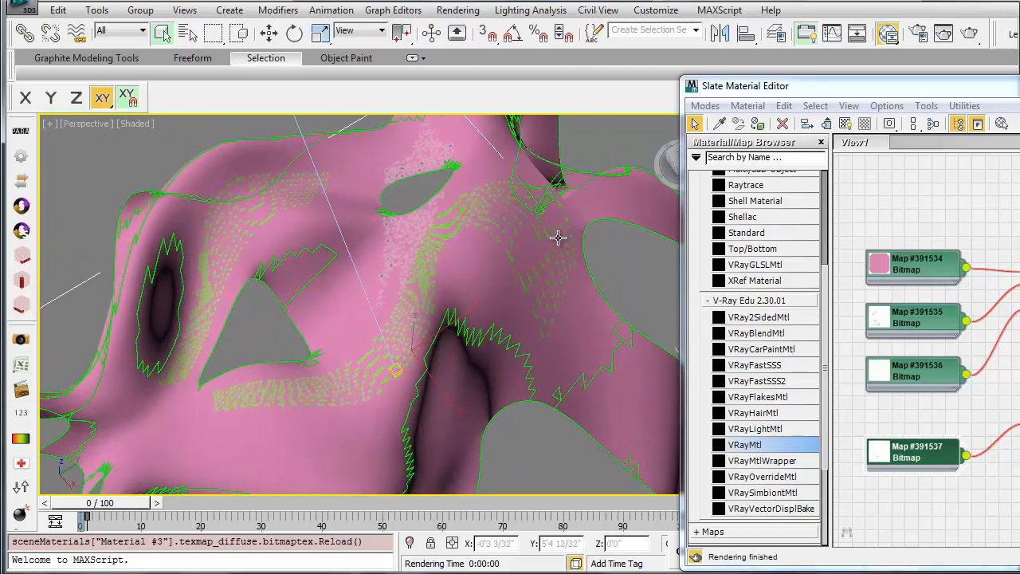
# Start a test render of the Perspective view with V-Ray and stop it during the prepass
pyautogui.click(1018, 231)
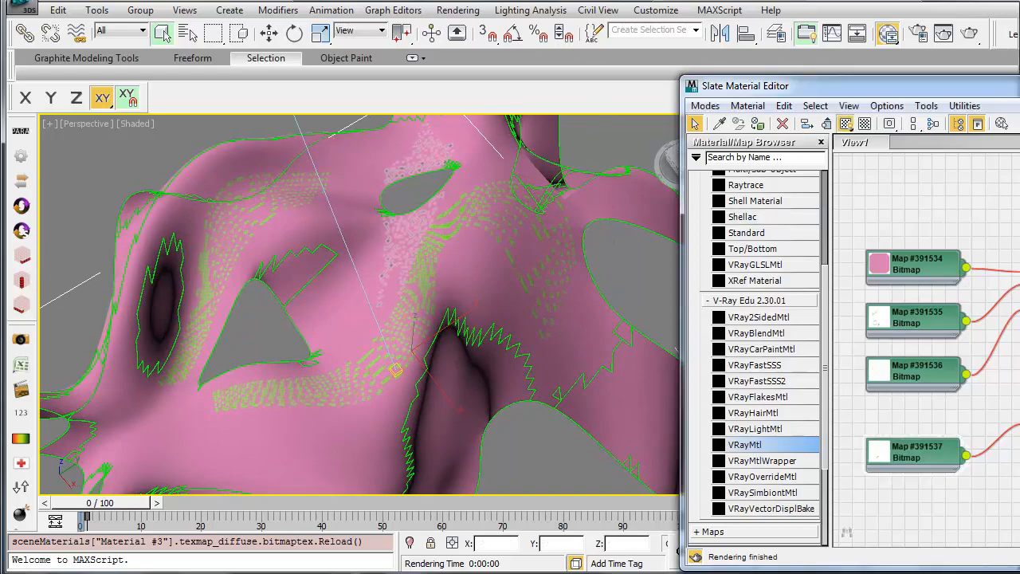
pyautogui.click(458, 10)
pyautogui.click(459, 31)
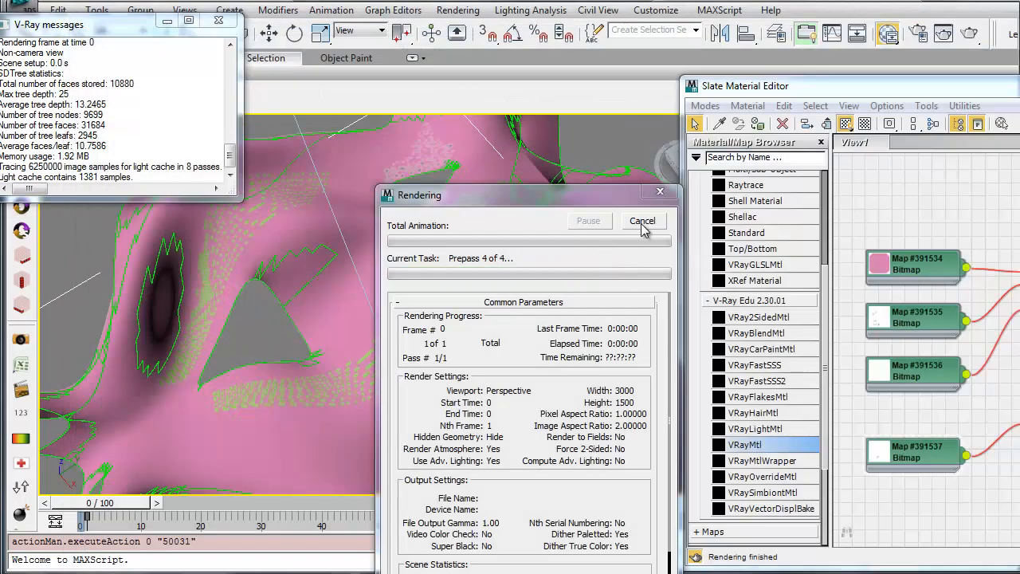
pyautogui.click(642, 223)
# Invert the output of the maps_reflection.jpg bitmap that feeds the VRayMtl's reflect map
pyautogui.click(889, 374)
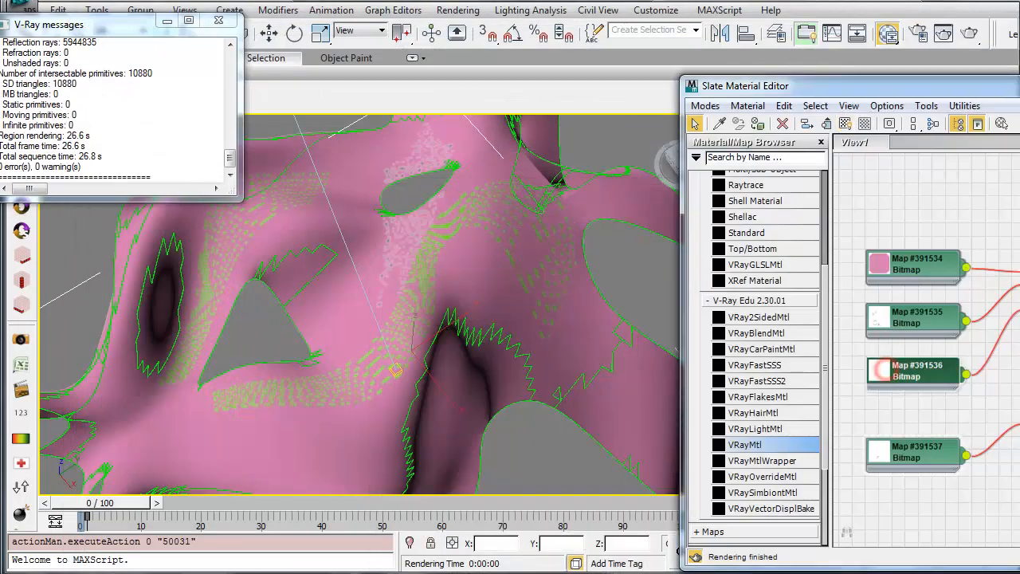
pyautogui.click(915, 323)
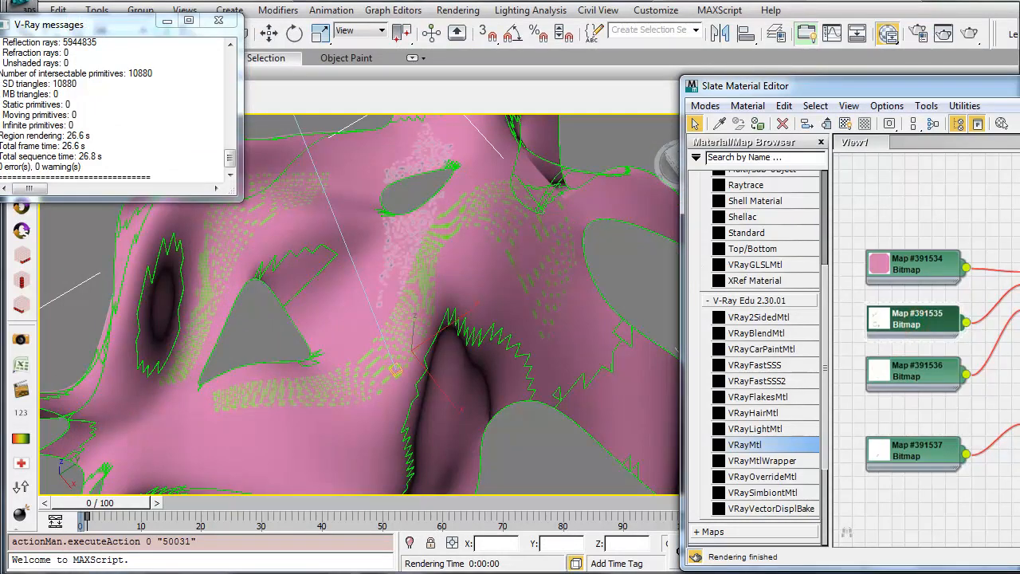
pyautogui.moveTo(1019, 91); pyautogui.dragTo(813, 80)
pyautogui.moveTo(889, 75); pyautogui.dragTo(741, 34)
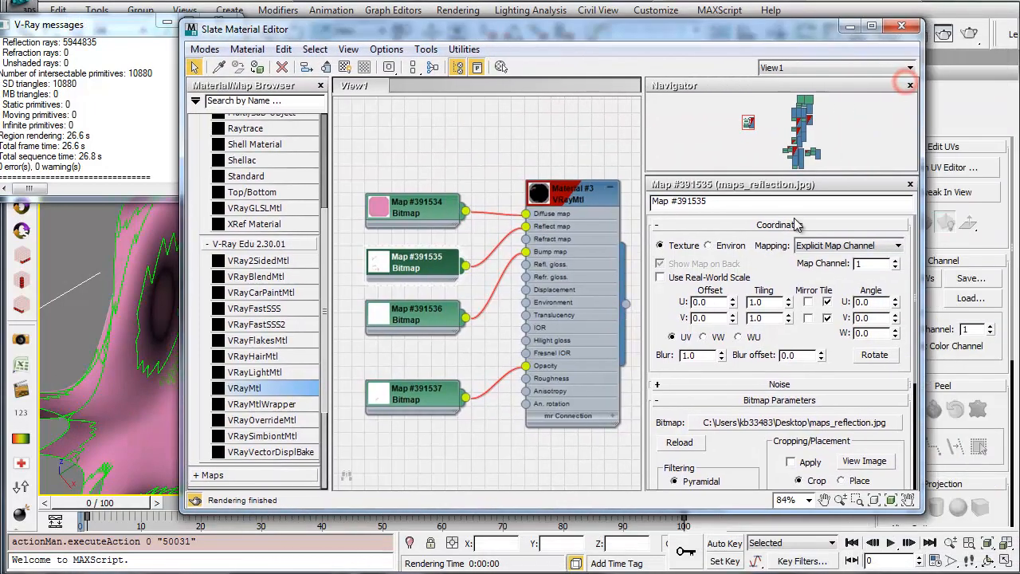
pyautogui.scroll(-5, 773, 275)
pyautogui.scroll(-2, 719, 319)
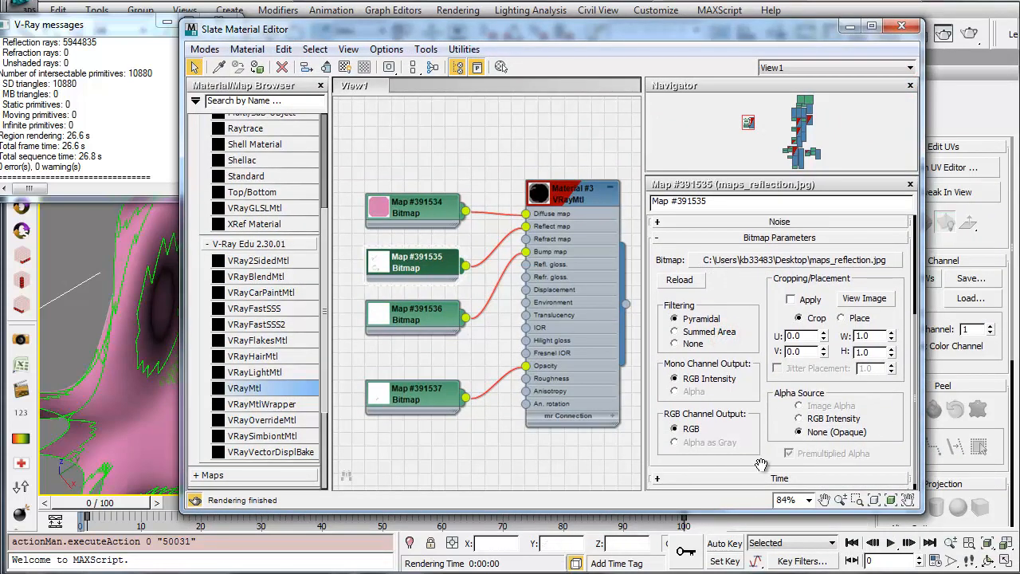
pyautogui.scroll(-6, 761, 464)
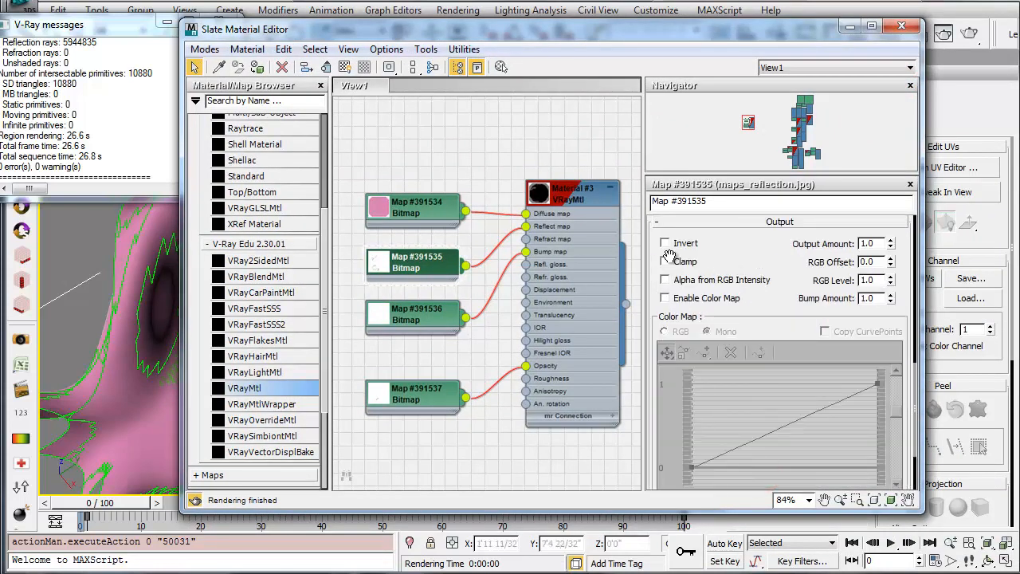
pyautogui.click(665, 244)
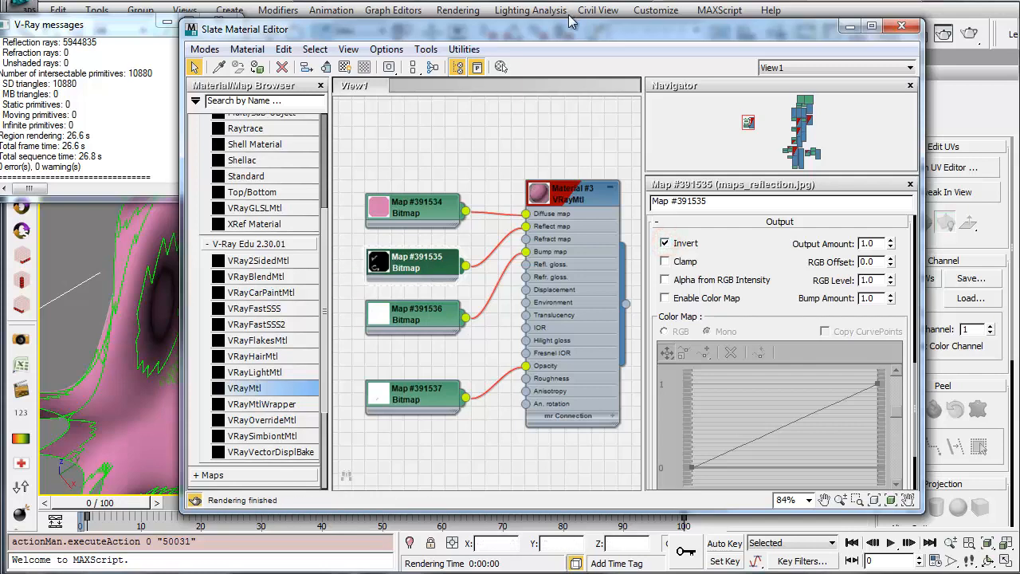
# Move the Slate Material Editor aside, start a V-Ray render of the Perspective view, and inspect the patterns in the rendered frame
pyautogui.moveTo(570, 21); pyautogui.dragTo(854, 71)
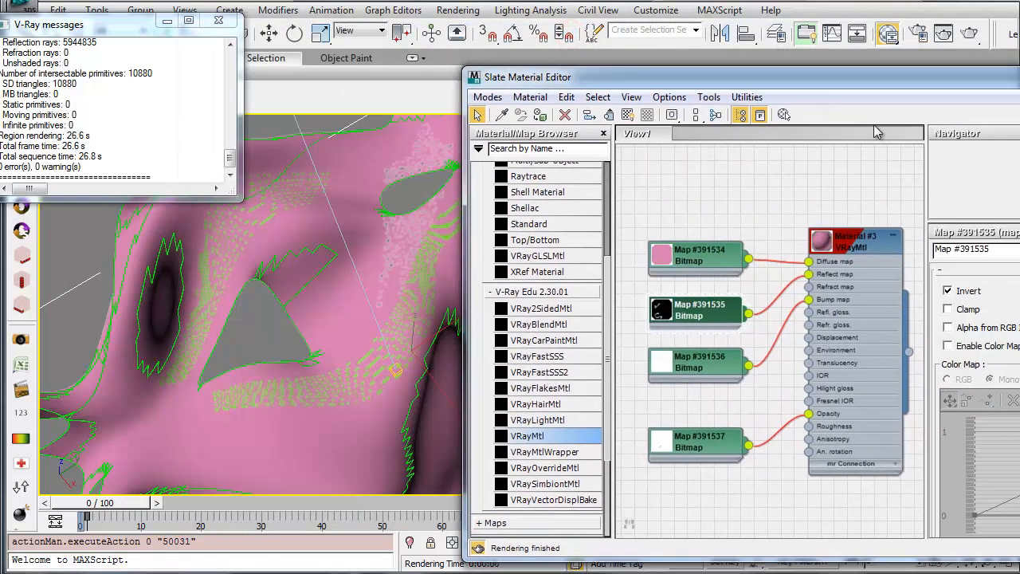
pyautogui.moveTo(875, 126); pyautogui.dragTo(880, 126)
pyautogui.click(440, 11)
pyautogui.click(451, 28)
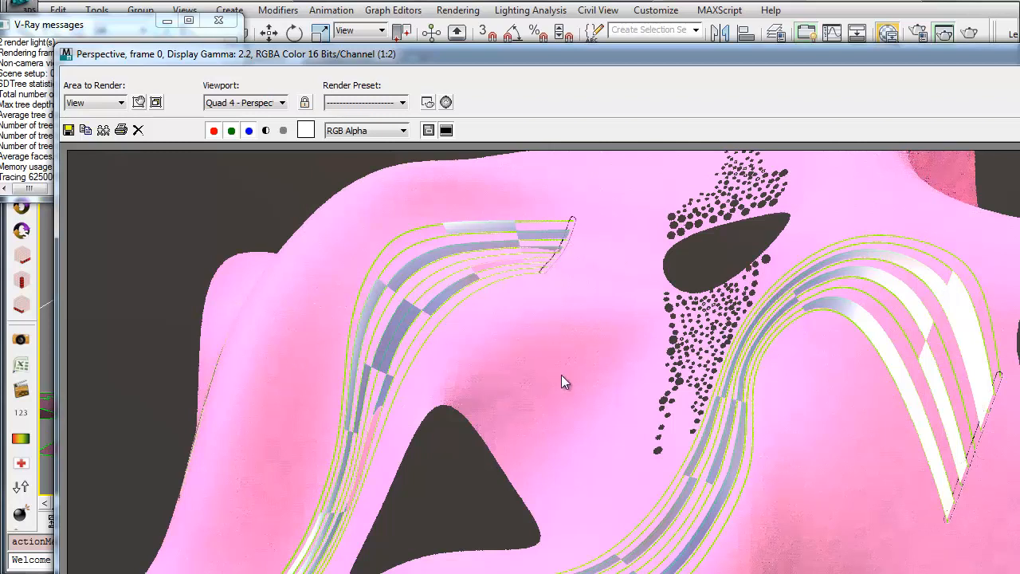
pyautogui.scroll(-1, 561, 374)
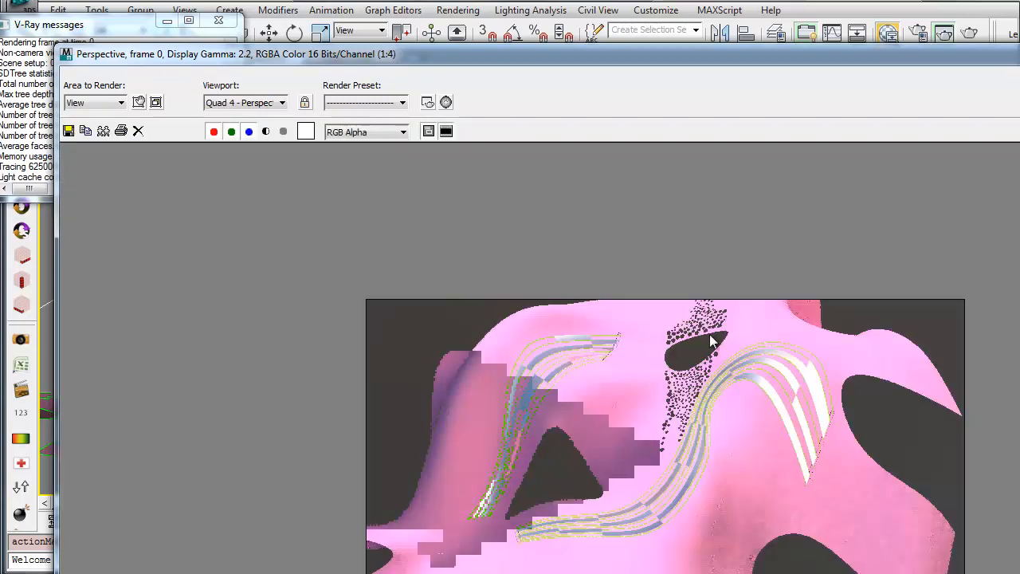
pyautogui.scroll(1, 772, 446)
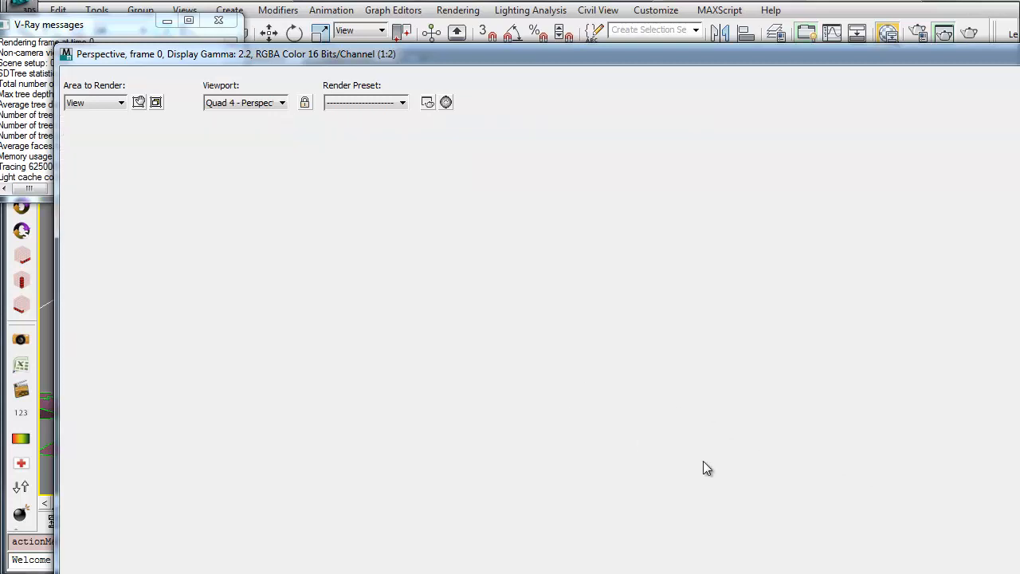